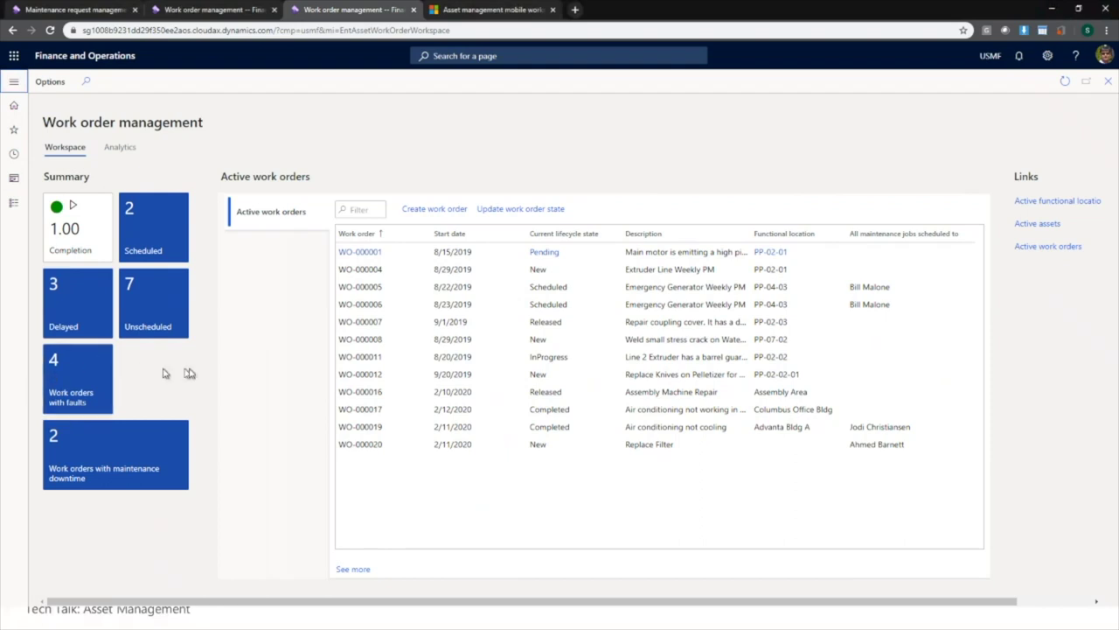
Step: Browse the Asset management module's workspaces, Common and Procurement entries, and open the list of active functional locations
click(14, 82)
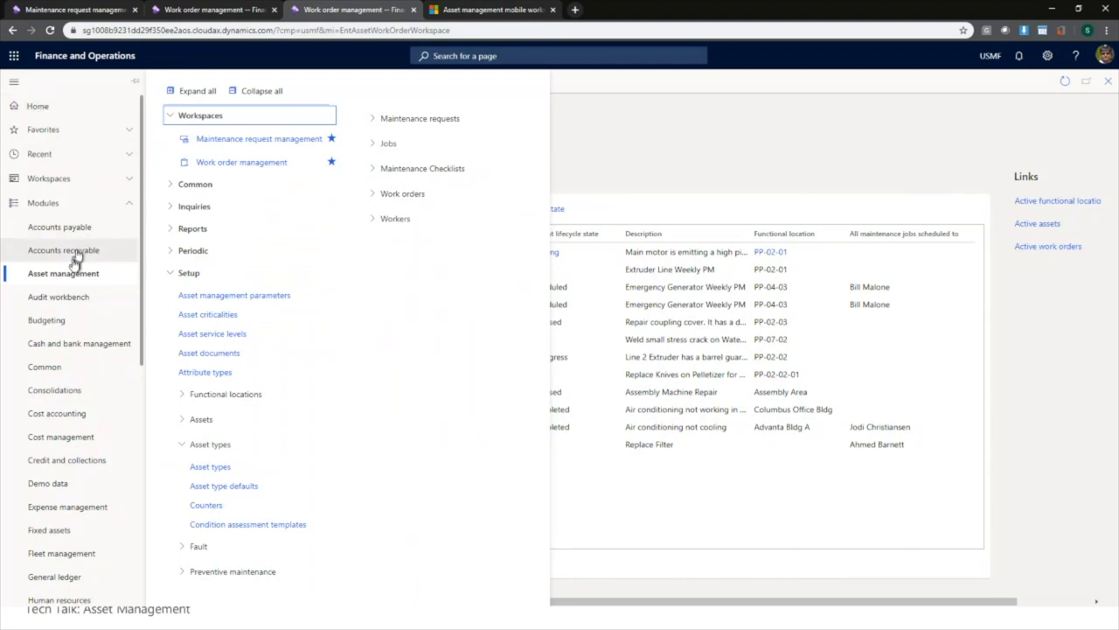
click(245, 91)
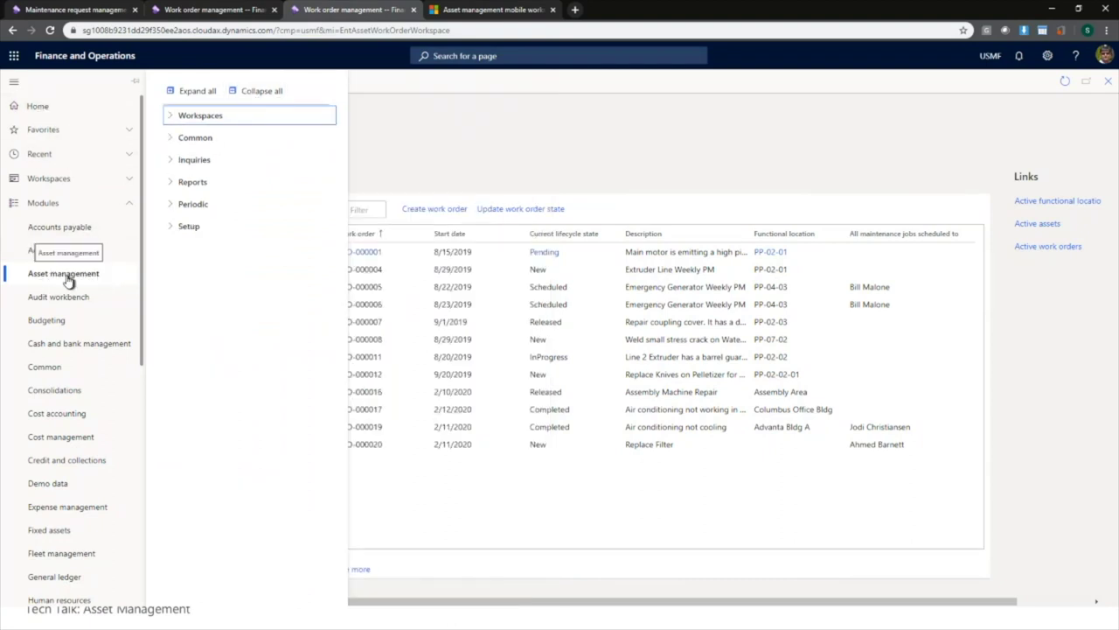
click(215, 119)
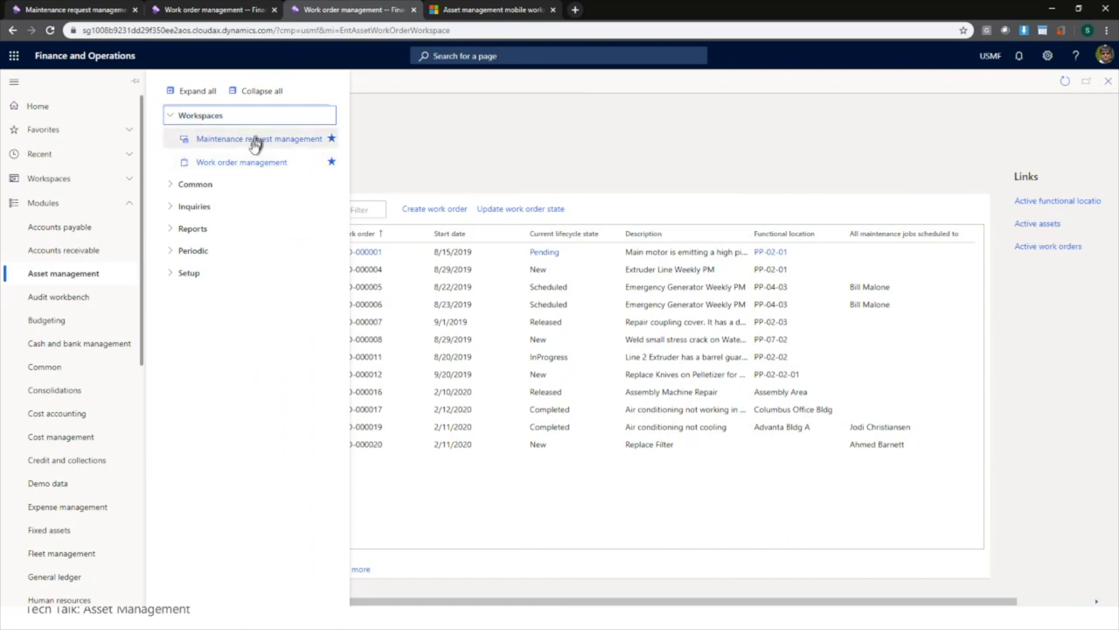
click(214, 187)
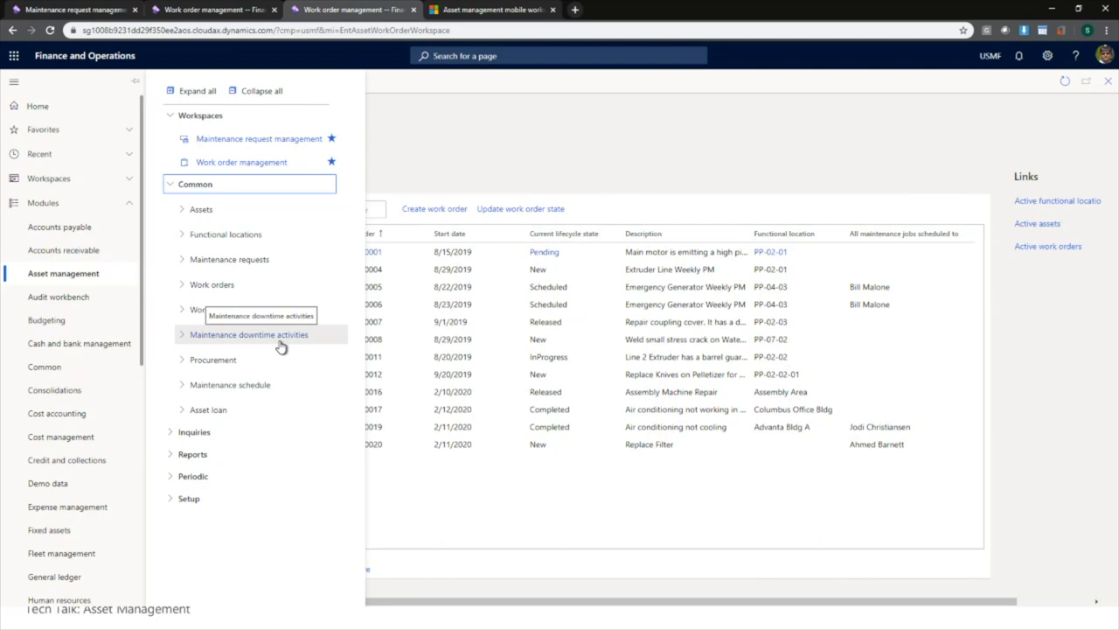
click(201, 369)
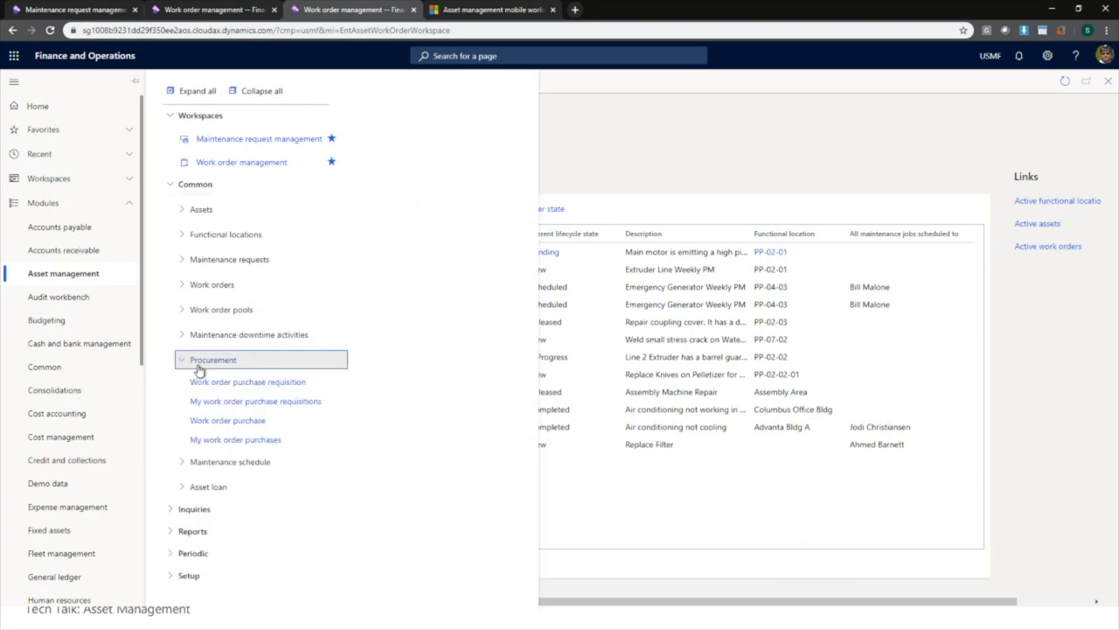
click(207, 369)
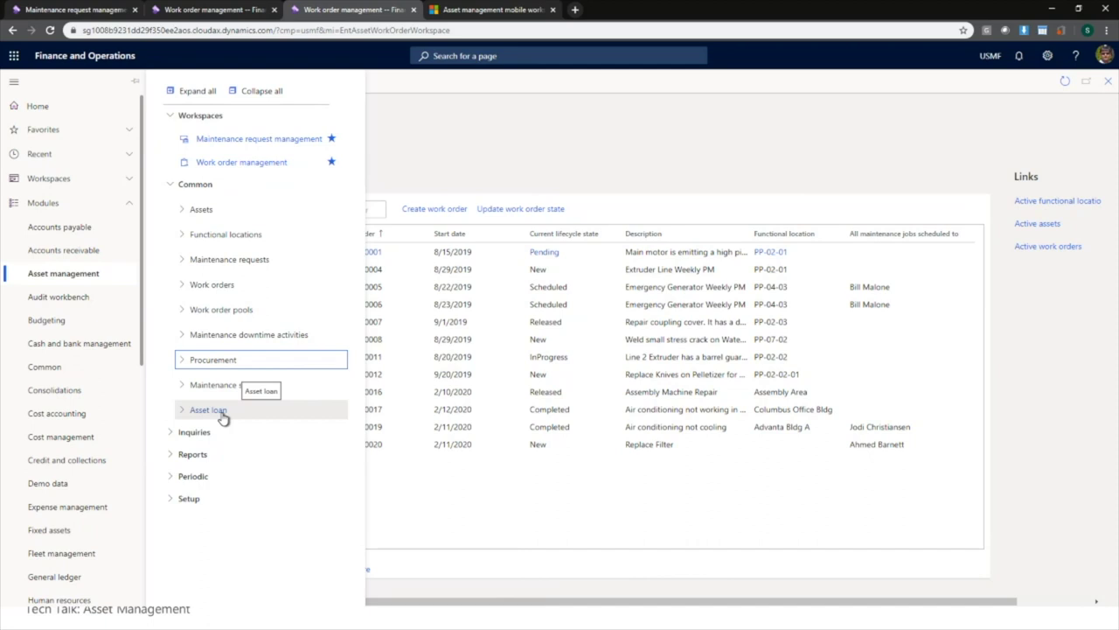
click(210, 237)
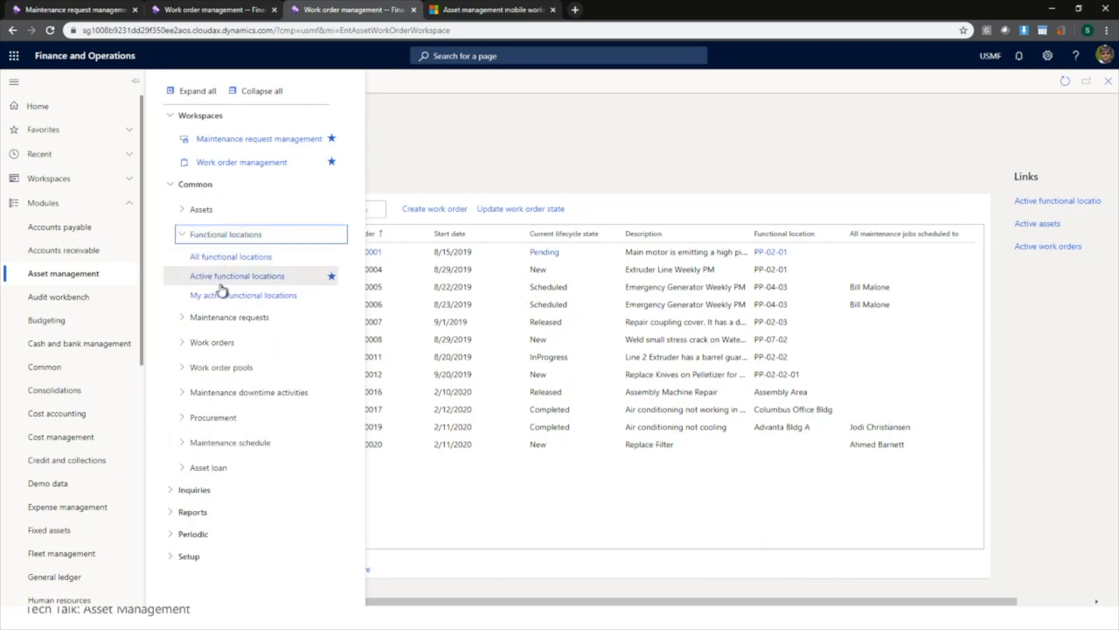
click(223, 282)
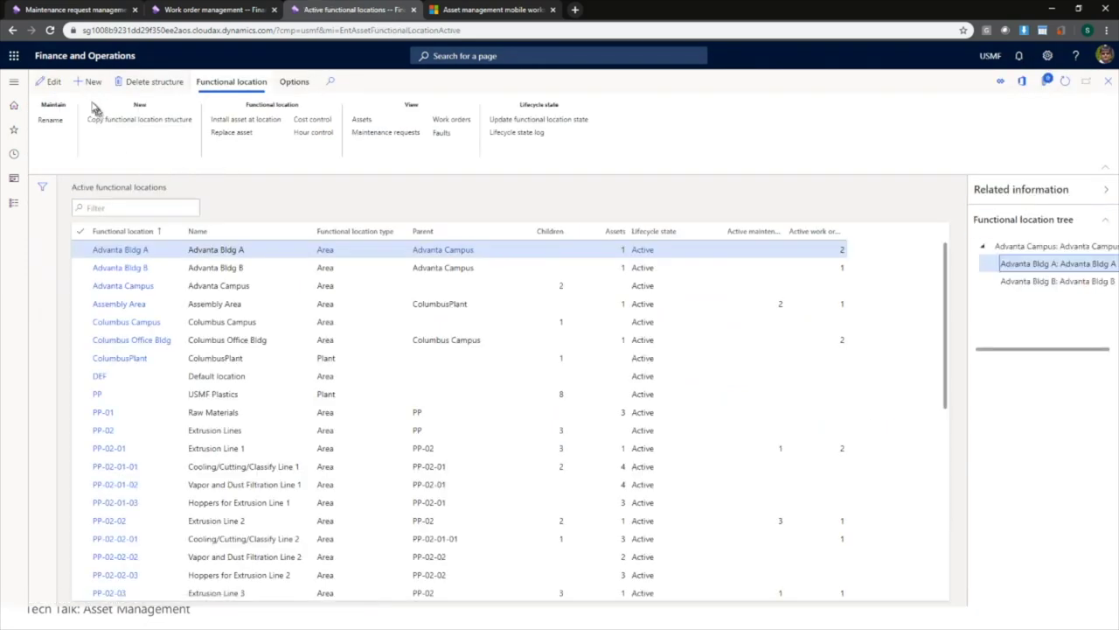
Step: Start a new functional location with Bellevue Campus as both its ID and name
click(93, 82)
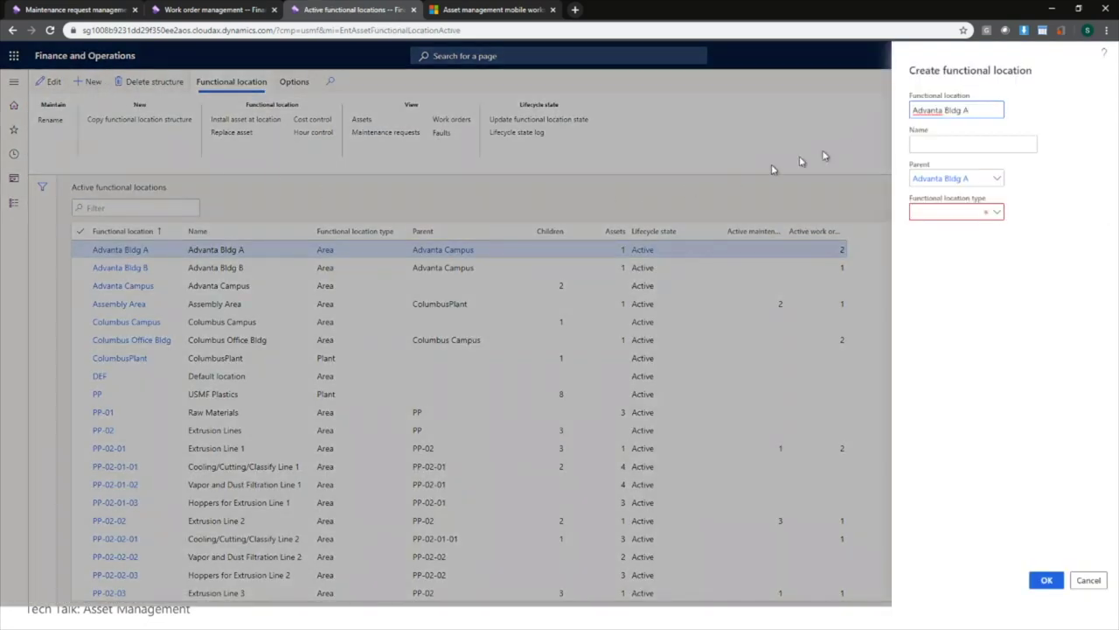
drag(971, 109, 809, 117)
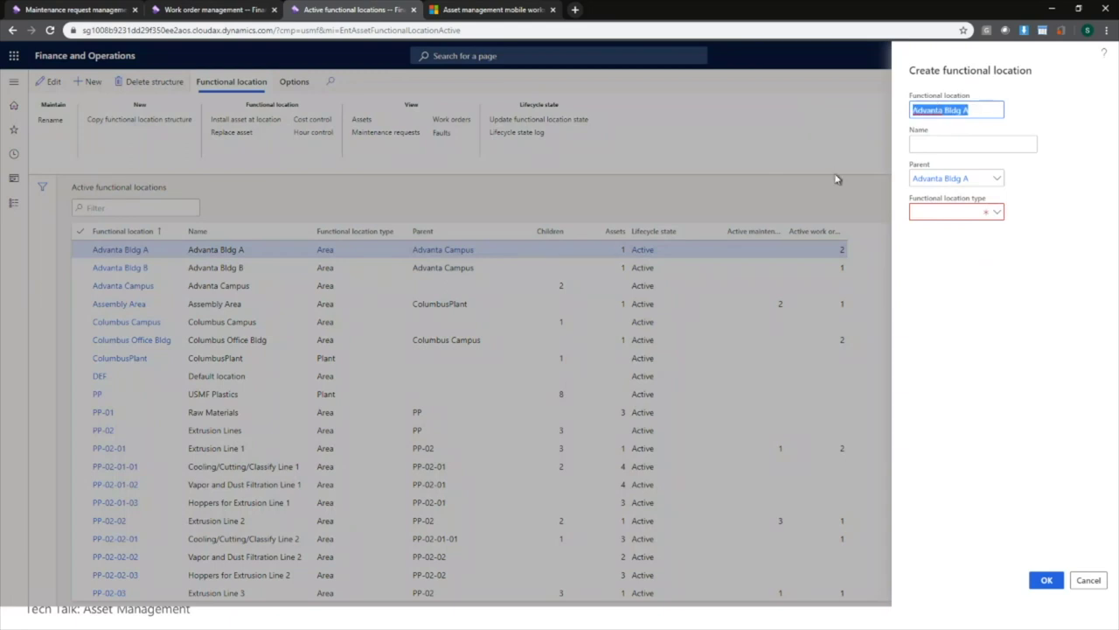
key(BackSpace)
text(Bellevue Campus)
key(Tab)
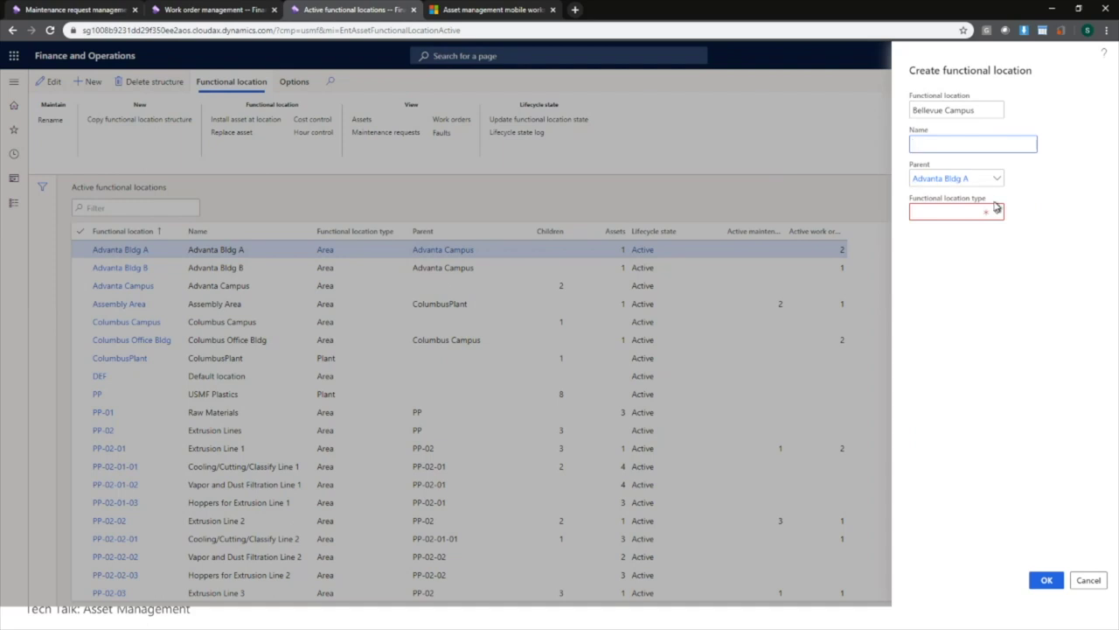
text(Bellevu)
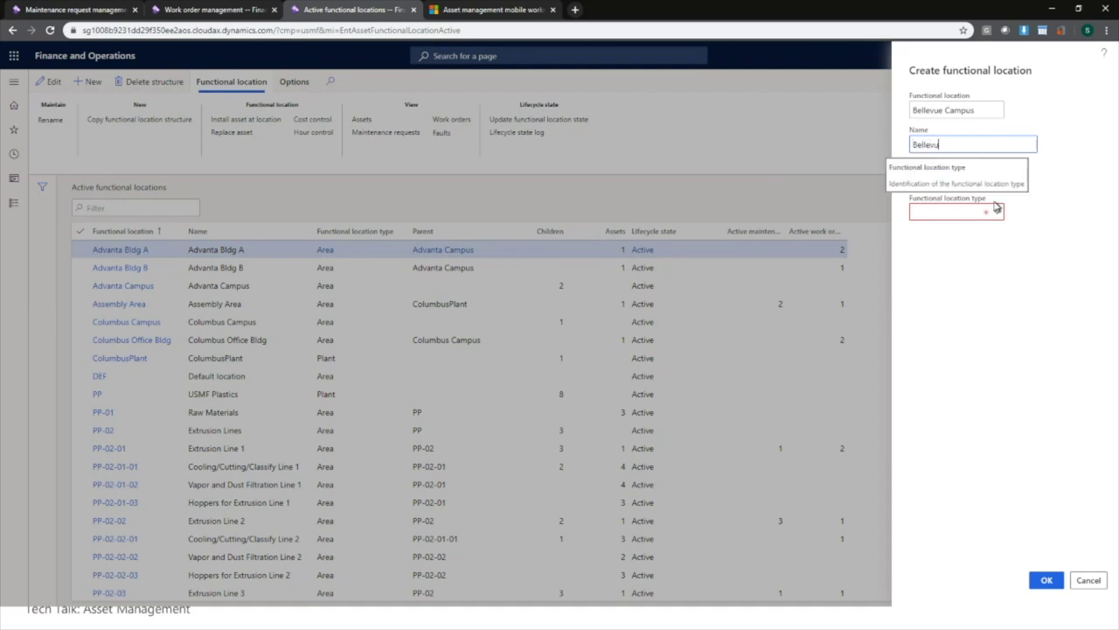
text(e Campus)
key(Tab)
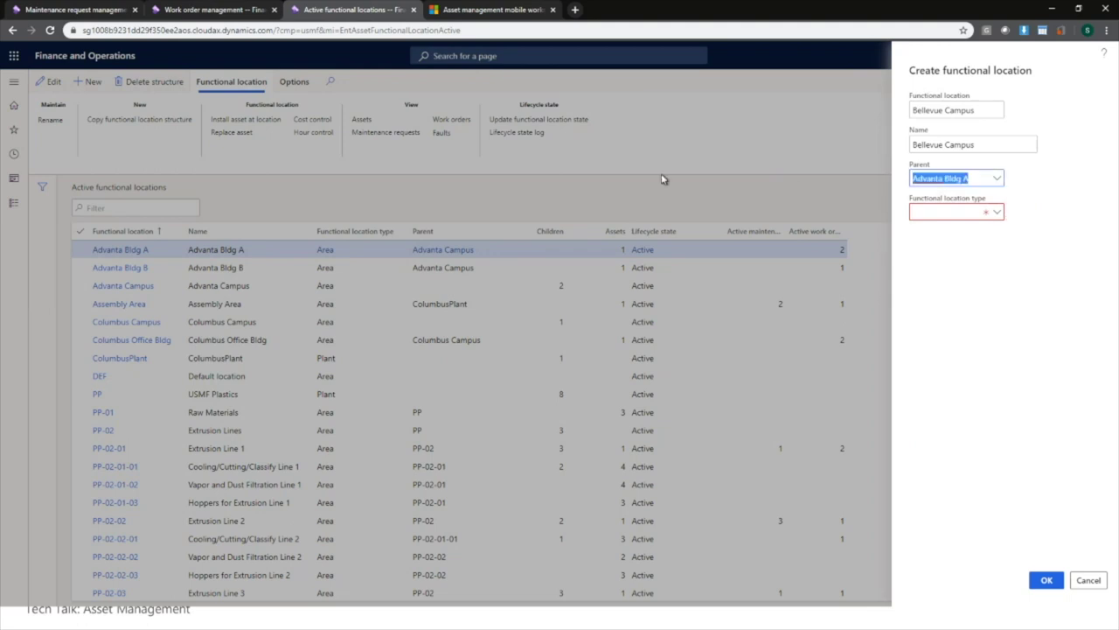
Step: Clear the parent of the new Bellevue Campus location, set its functional location type to Area, and create it
key(BackSpace)
key(Tab)
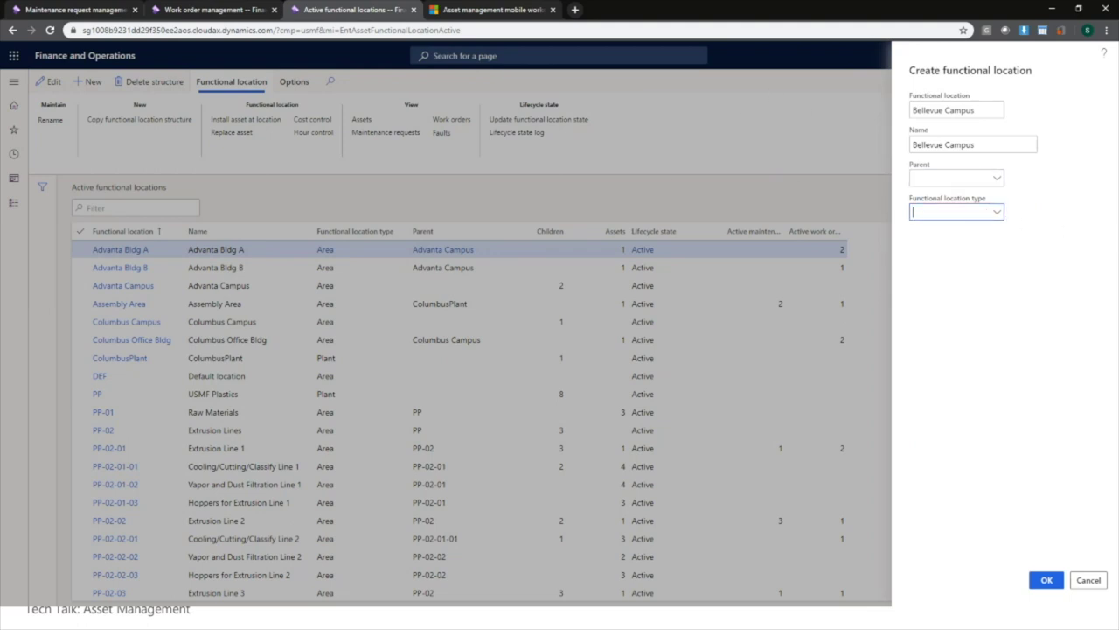
click(997, 213)
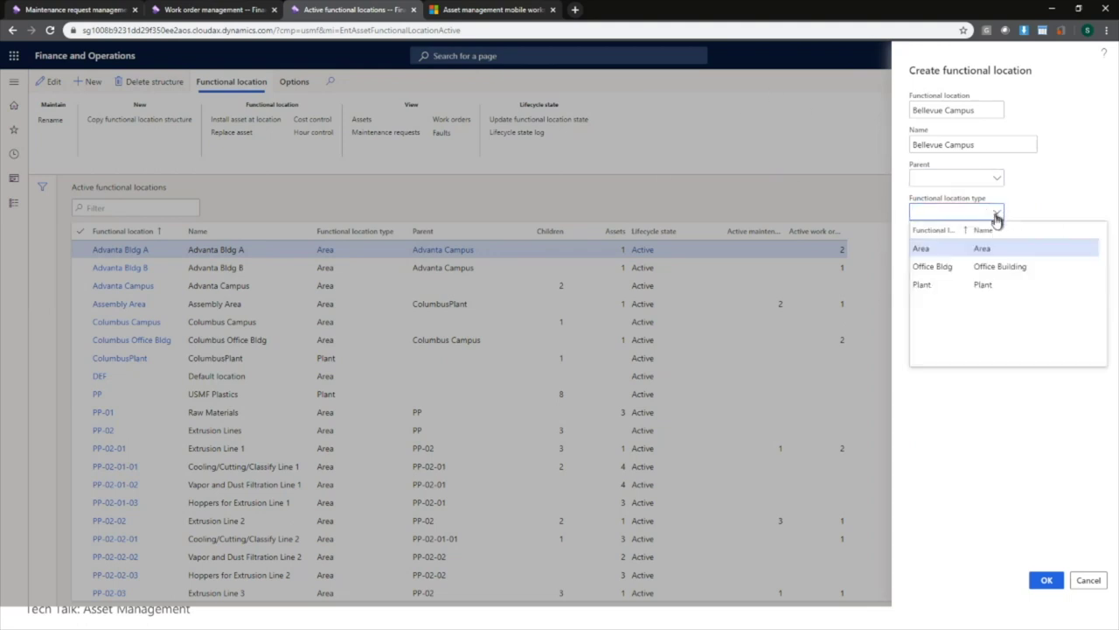
click(943, 250)
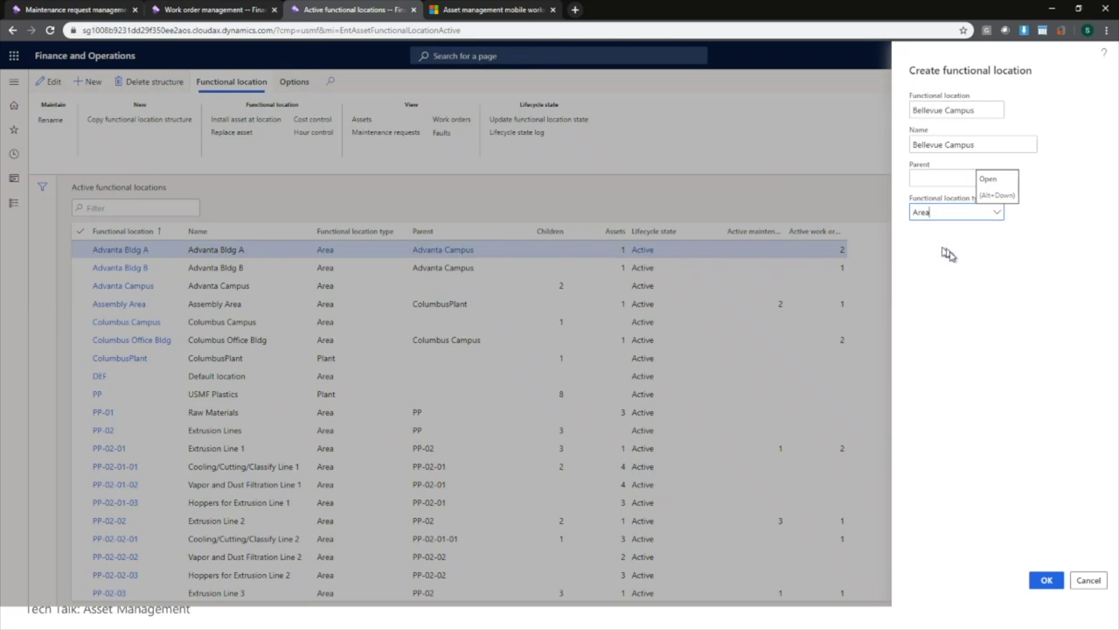
click(1048, 580)
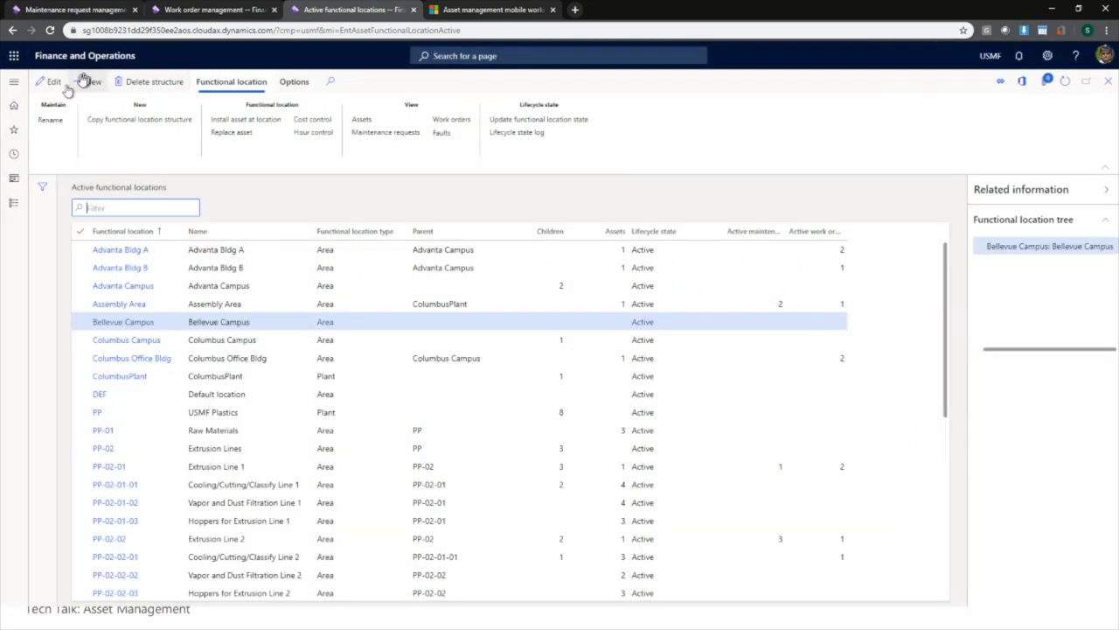
Step: Start a new functional location under Bellevue Campus with Office Building A as both its ID and name
click(91, 82)
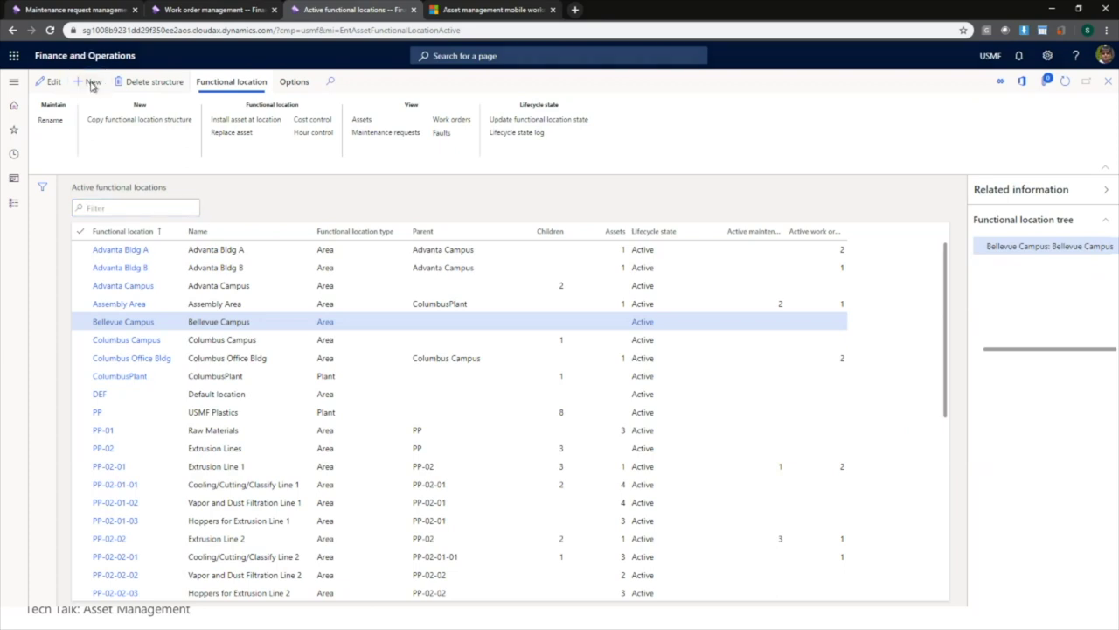
drag(991, 112, 814, 110)
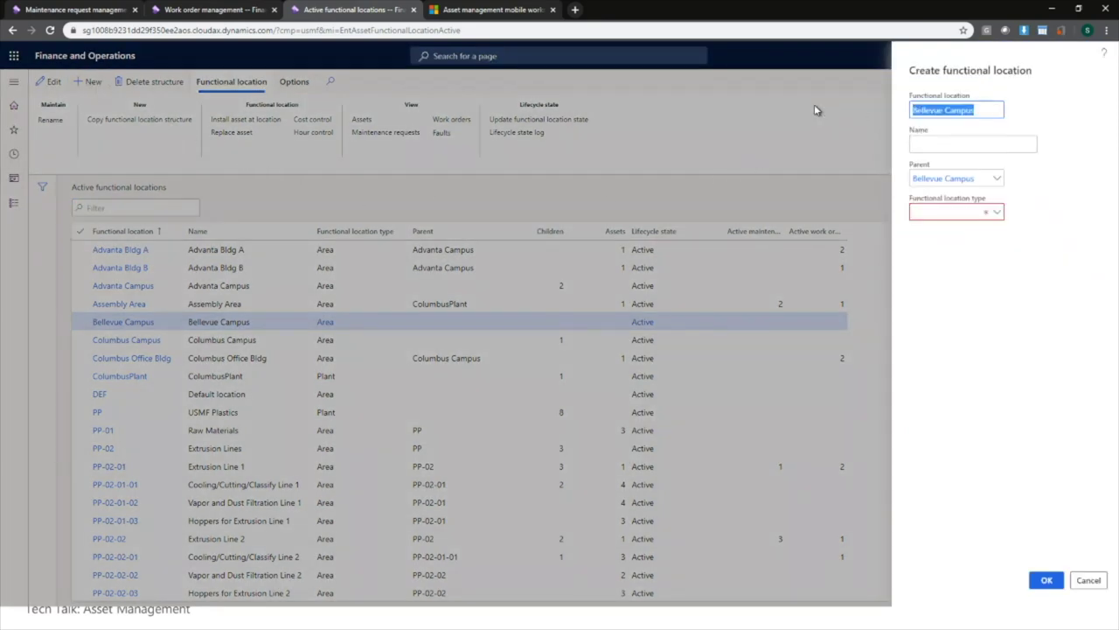
text(Office )
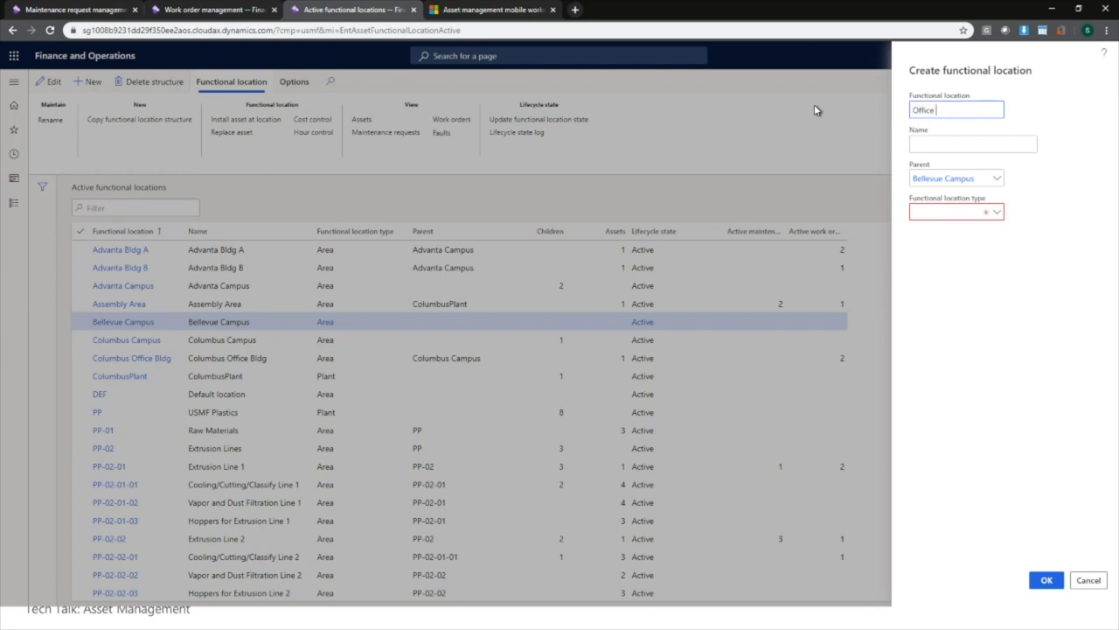
text(Building A)
key(Tab)
text(Office Build)
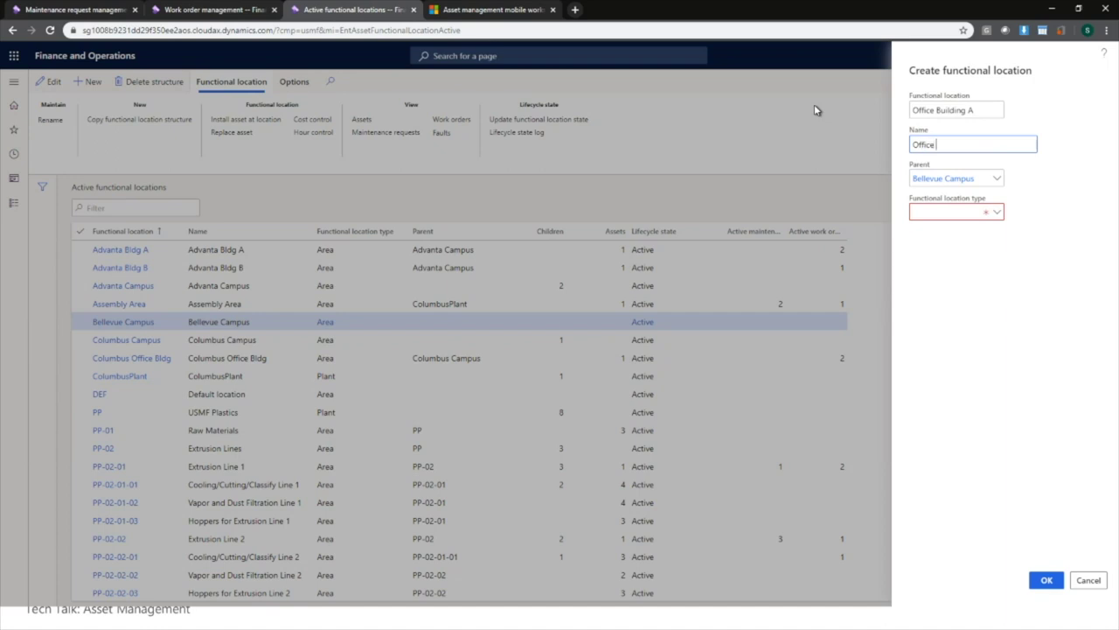
text(ing A)
key(Tab)
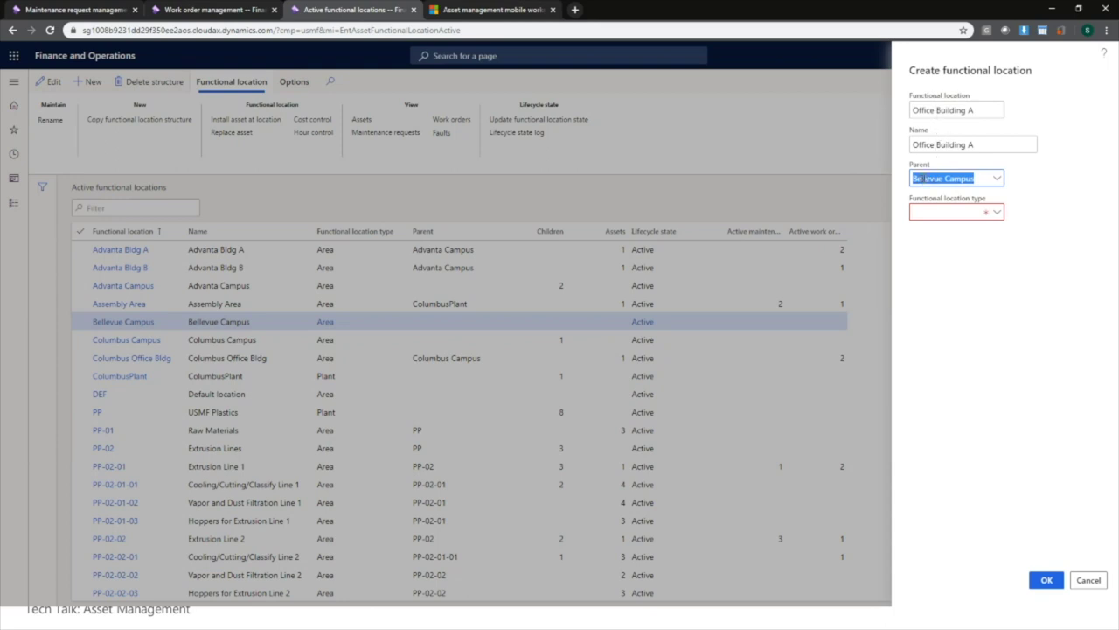
Step: Set the functional location type of Office Building A to Area and create the location
click(997, 213)
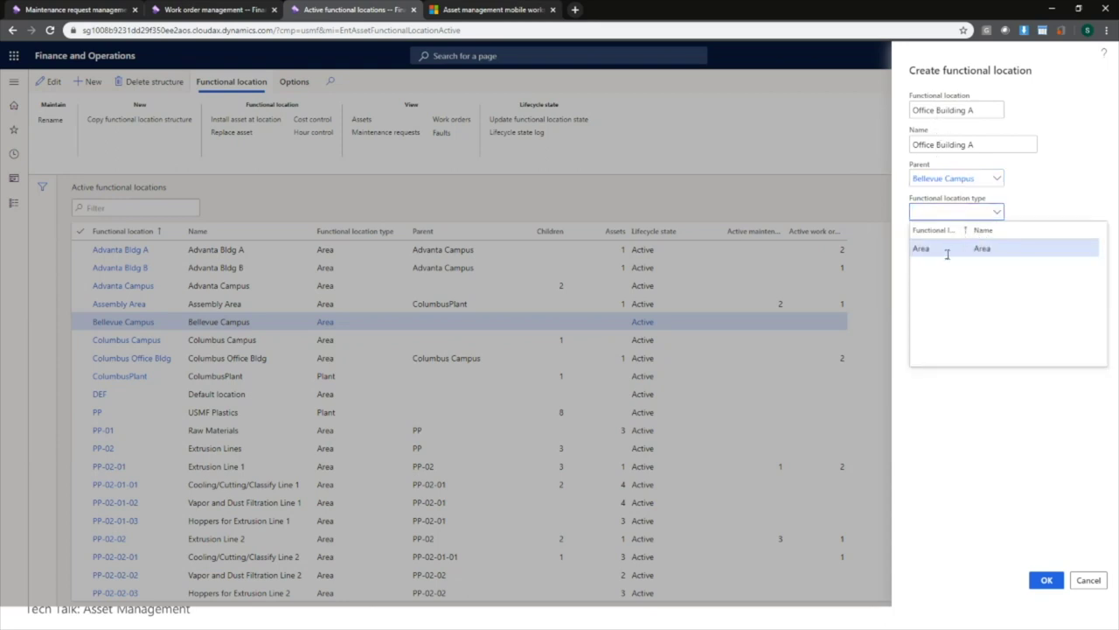
click(951, 251)
click(1046, 581)
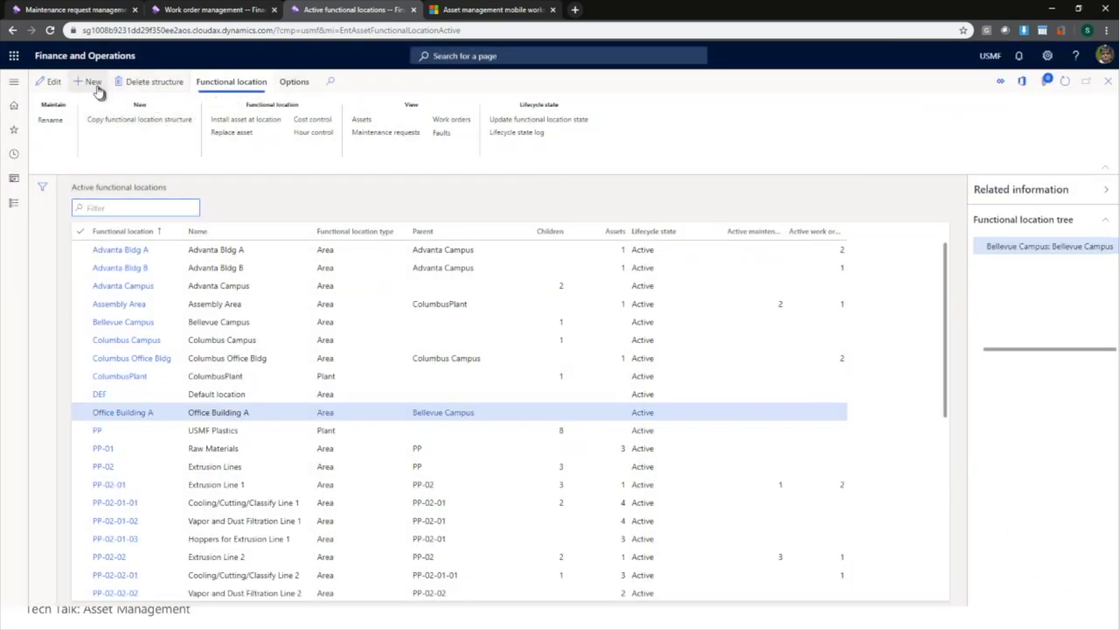
Step: Start another functional location with Office Building B as both its ID and name
click(92, 82)
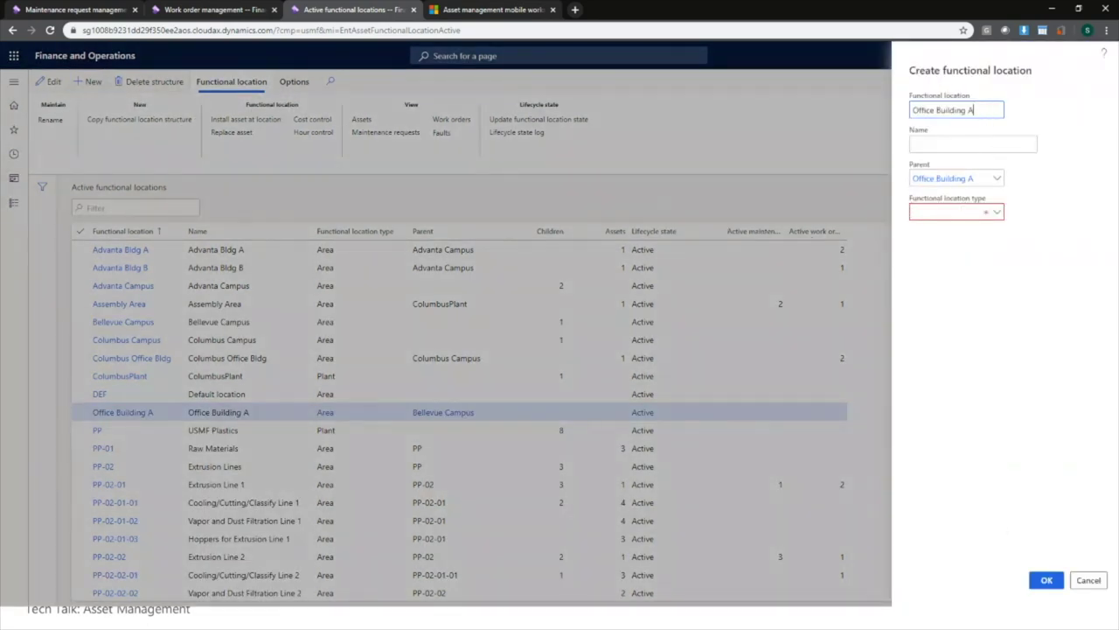
text(B)
key(ctrl+a)
key(ctrl+c)
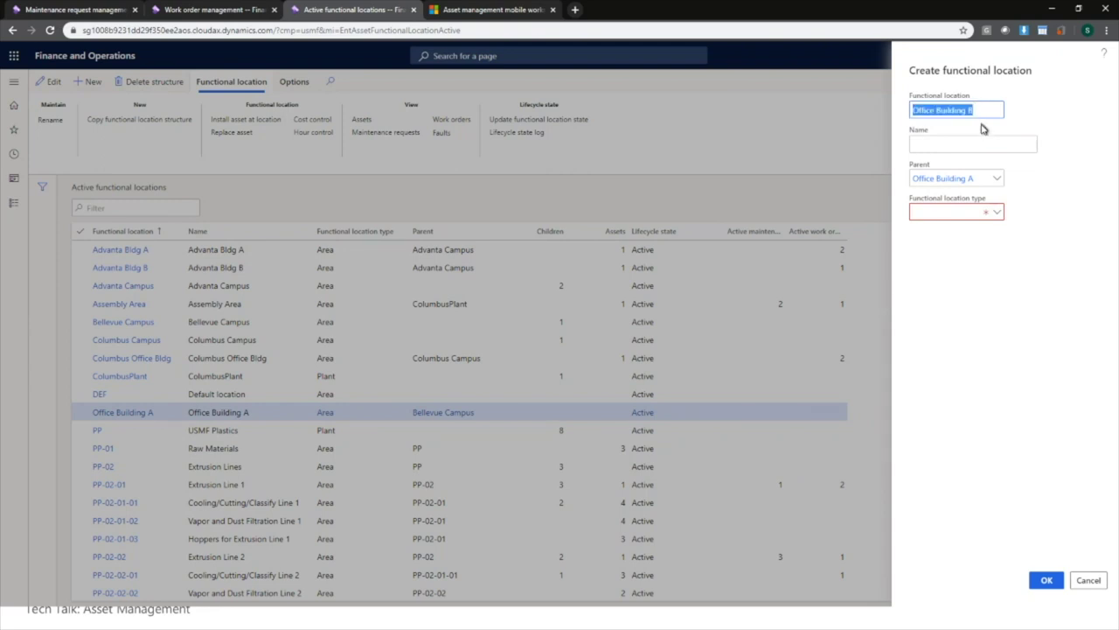
click(977, 143)
key(ctrl+v)
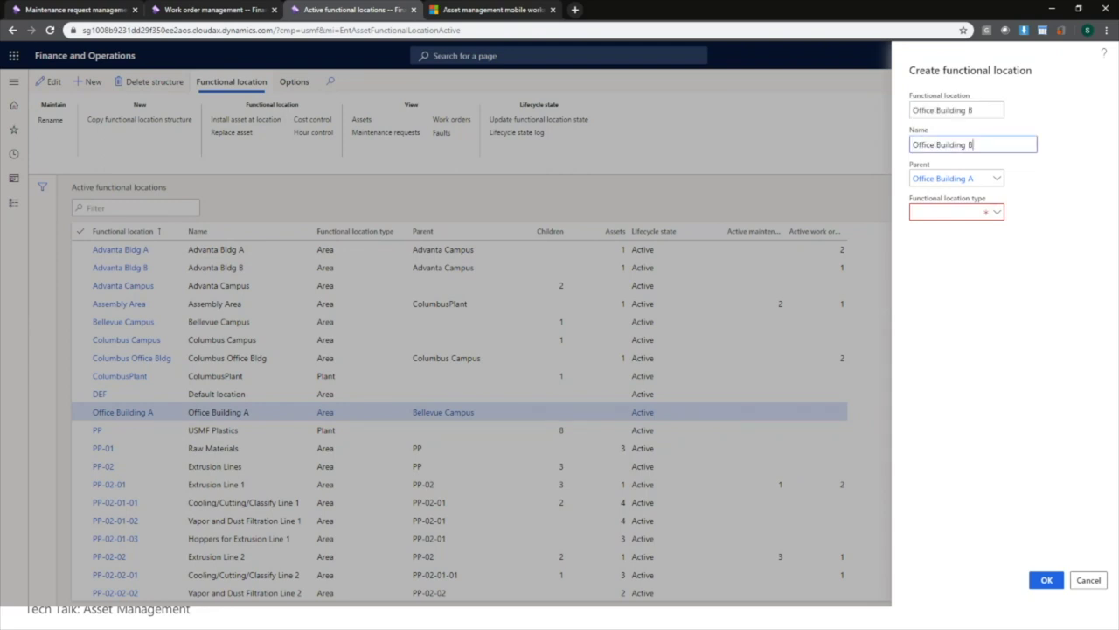
Step: Set Office Building B's parent to Bellevue Campus and its functional location type to Area, and create the location
click(1001, 179)
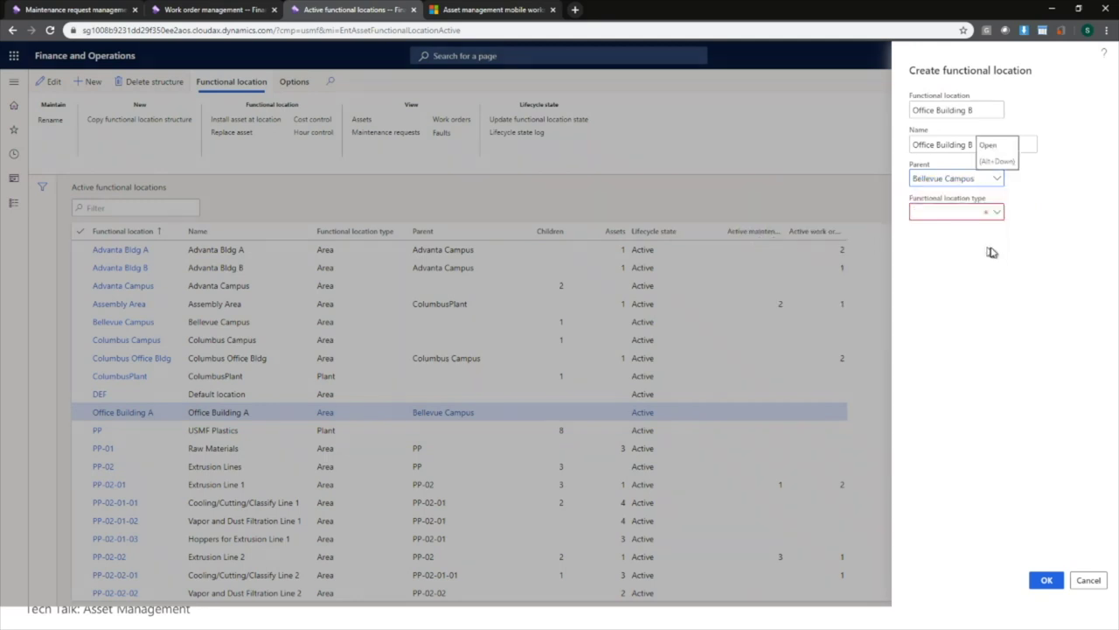
click(996, 211)
click(947, 252)
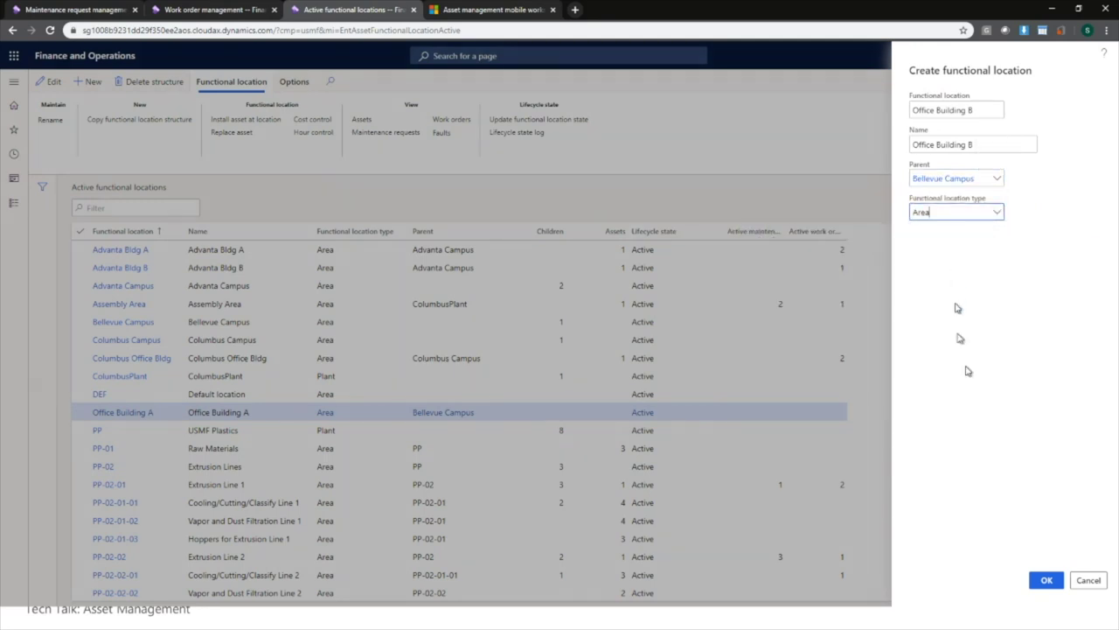
click(1049, 580)
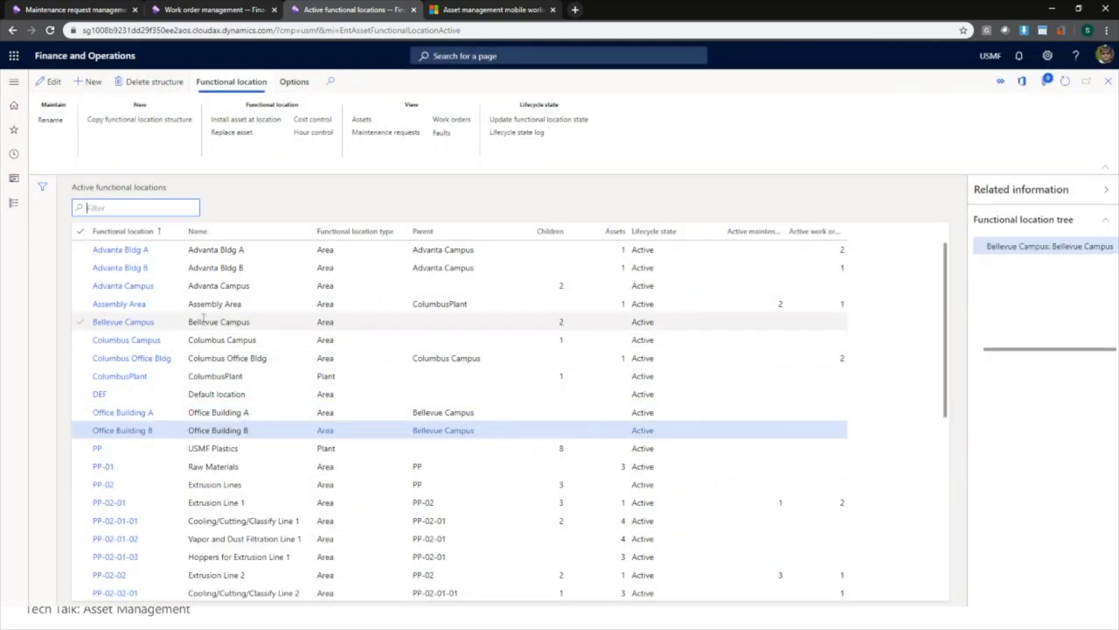
Step: Select the Bellevue Campus record to check its child locations, and close the active functional locations list
click(281, 320)
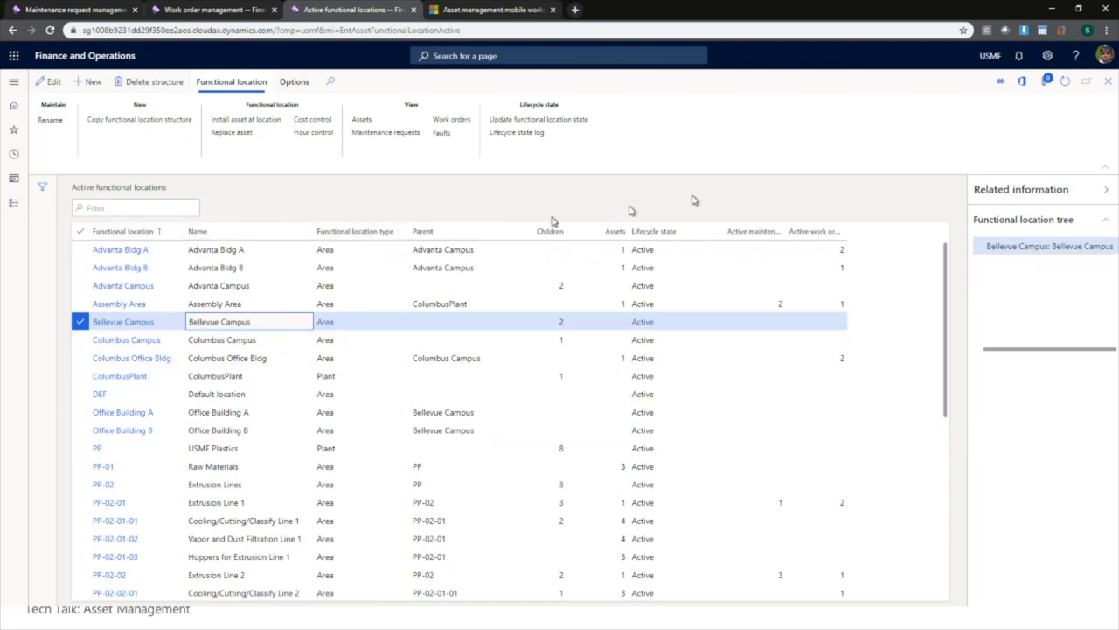
click(1111, 83)
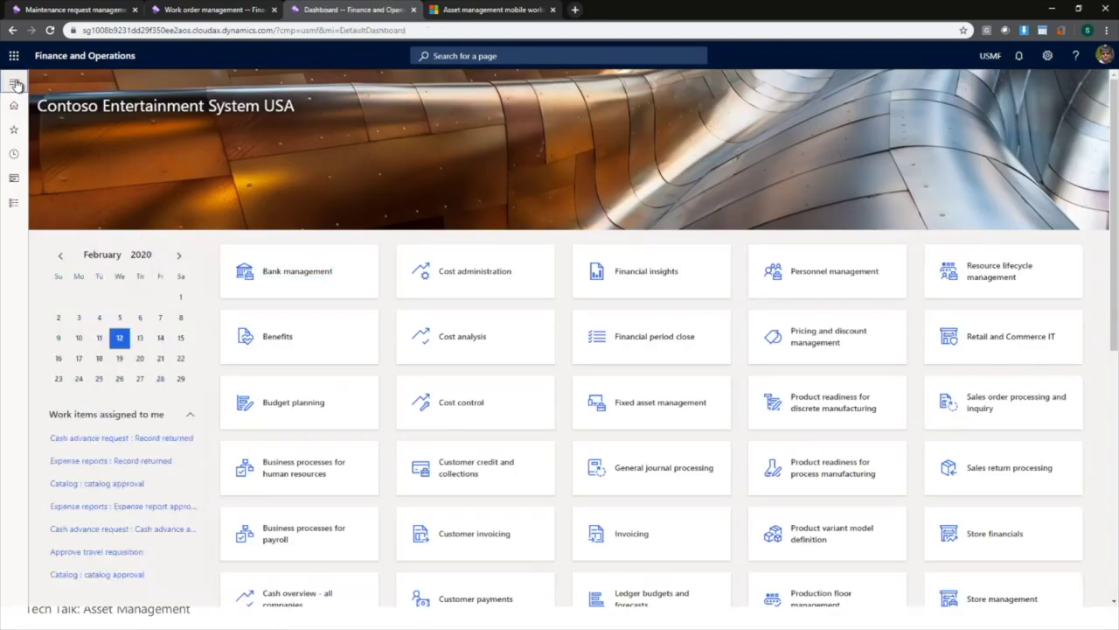
Step: Look through the Assets entries of the Asset management module and collapse all of the module's groups
click(14, 83)
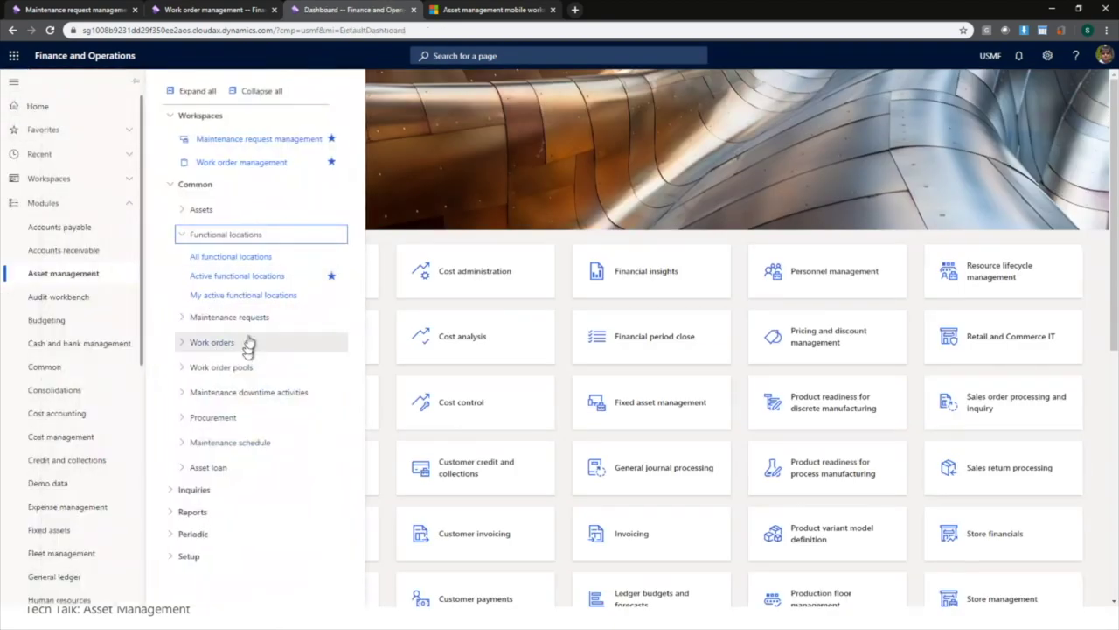
click(220, 210)
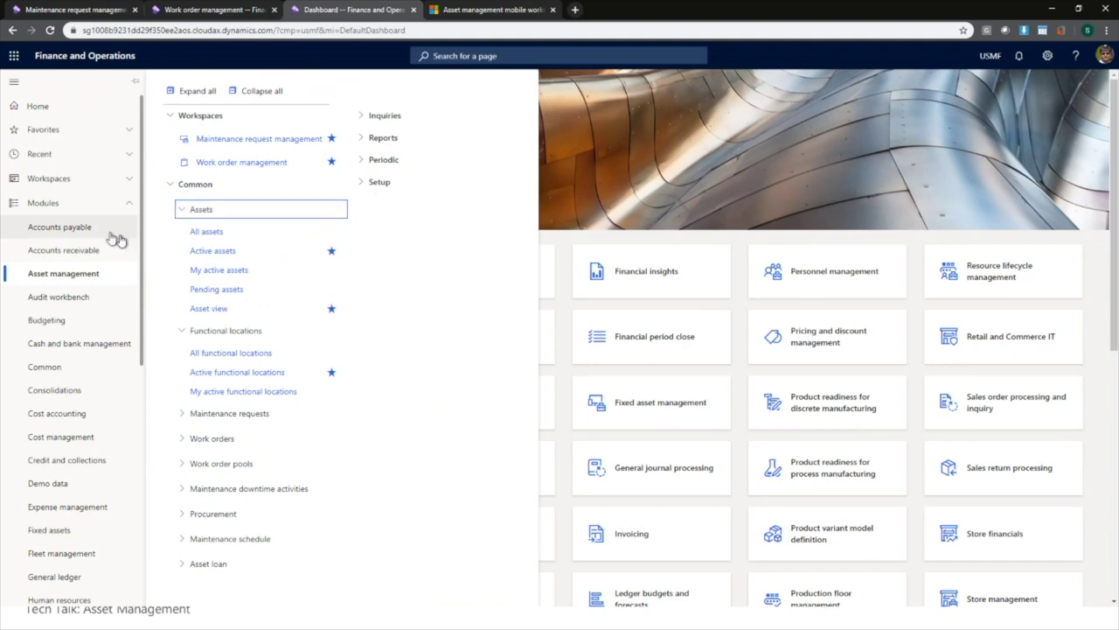
click(251, 91)
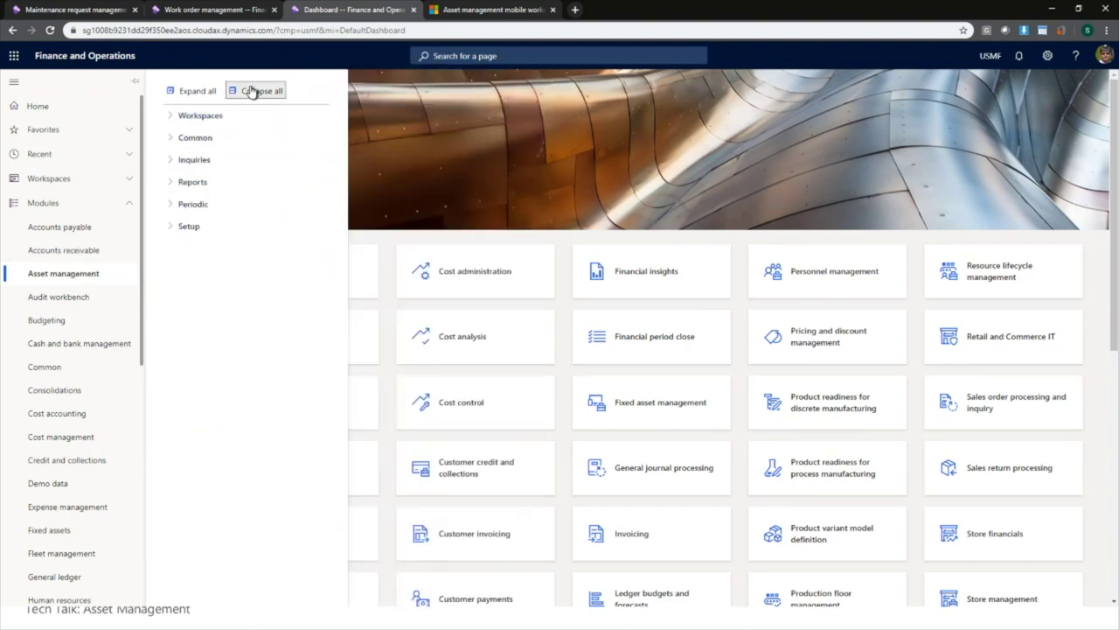
Step: Open the active assets list and start a new asset with ACU-A as both its ID and name
click(196, 138)
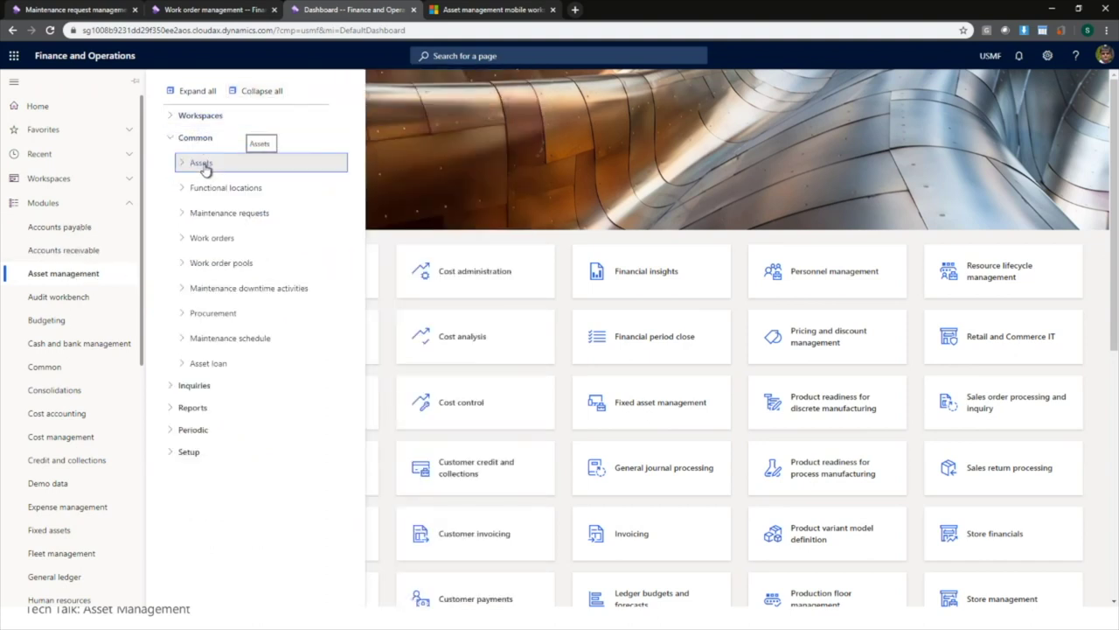
click(204, 166)
click(214, 205)
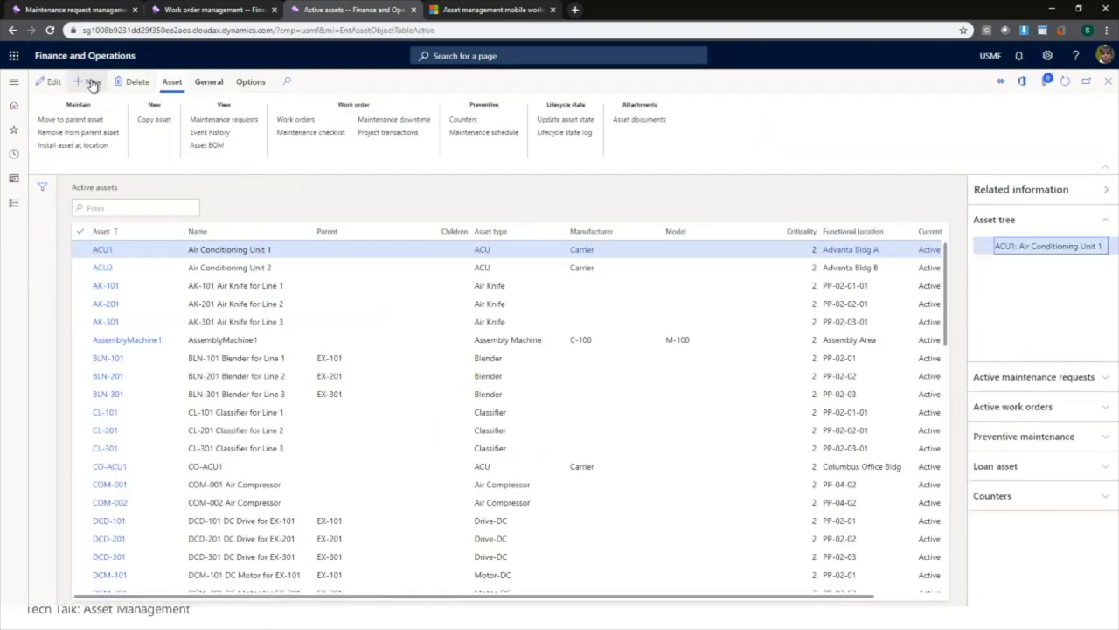
click(90, 81)
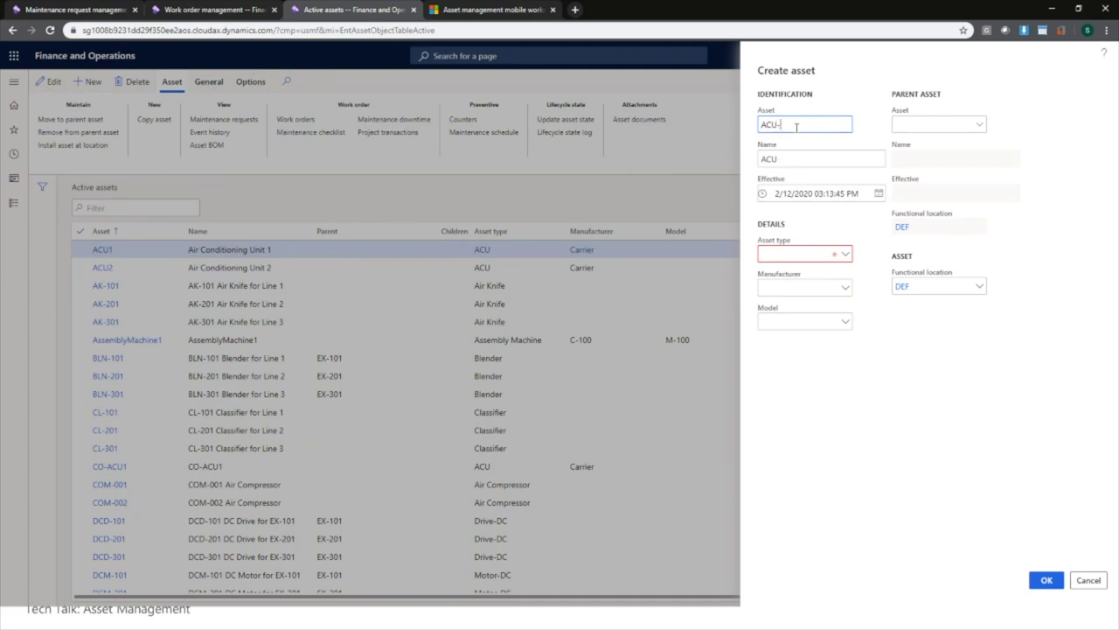
key(Tab)
key(Tab)
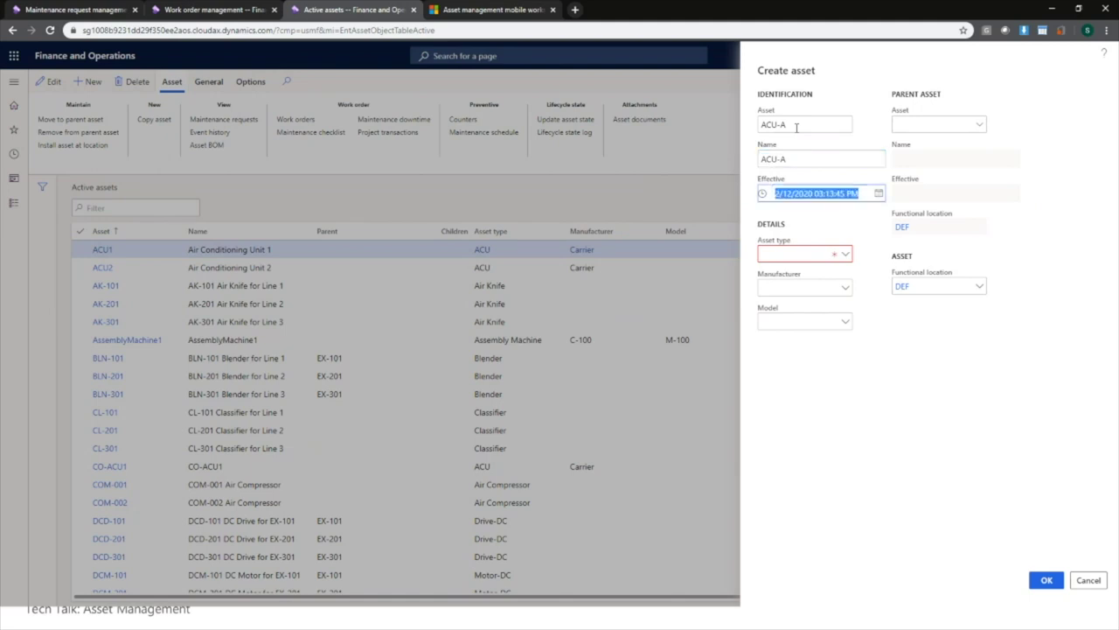
Step: Set ACU-A's asset type to ACU and its manufacturer to Carrier, leave the model empty, and create the asset
click(846, 254)
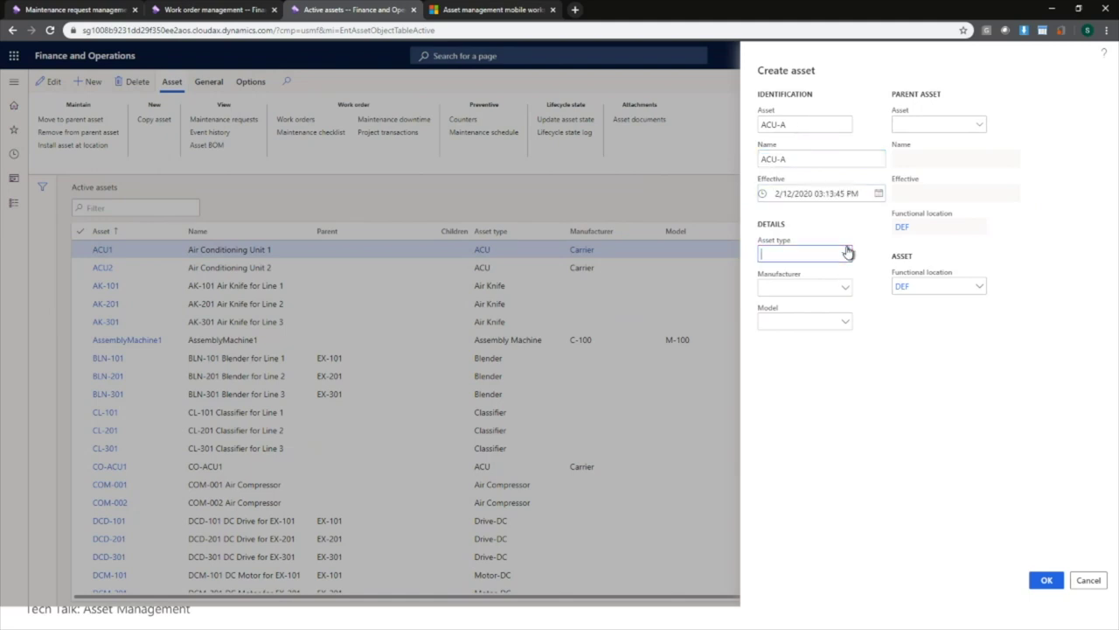
click(803, 292)
click(845, 290)
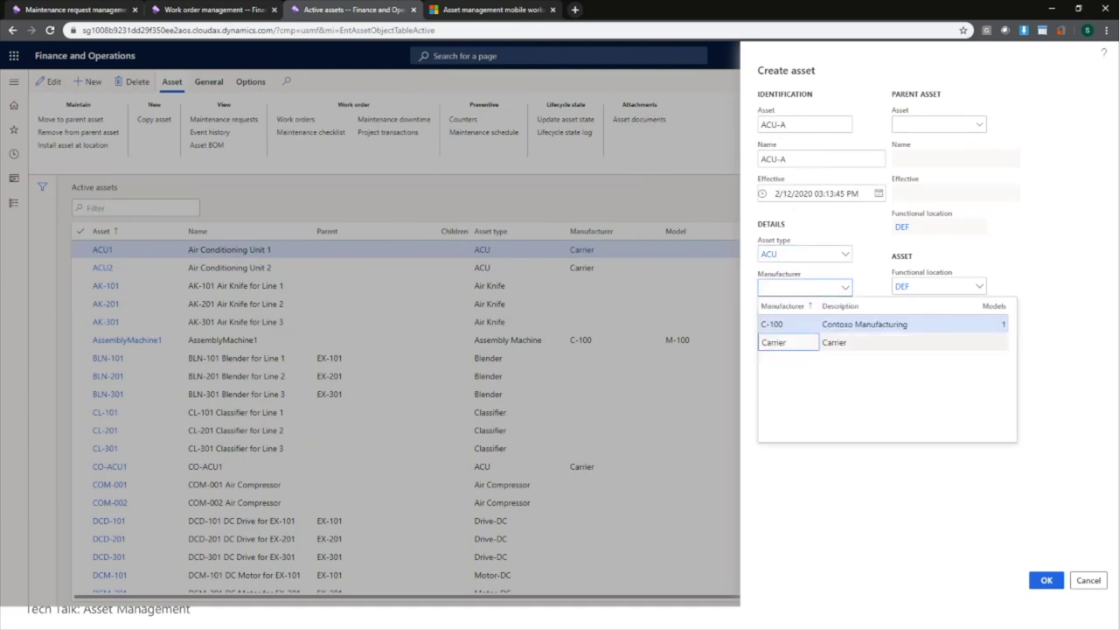
click(782, 341)
click(846, 323)
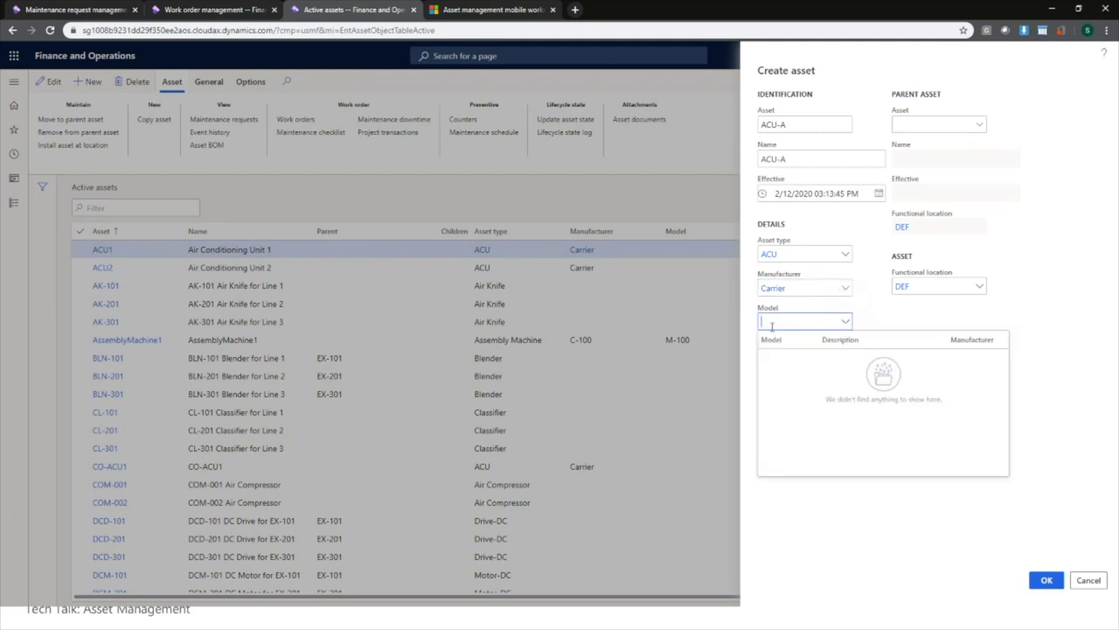
click(870, 312)
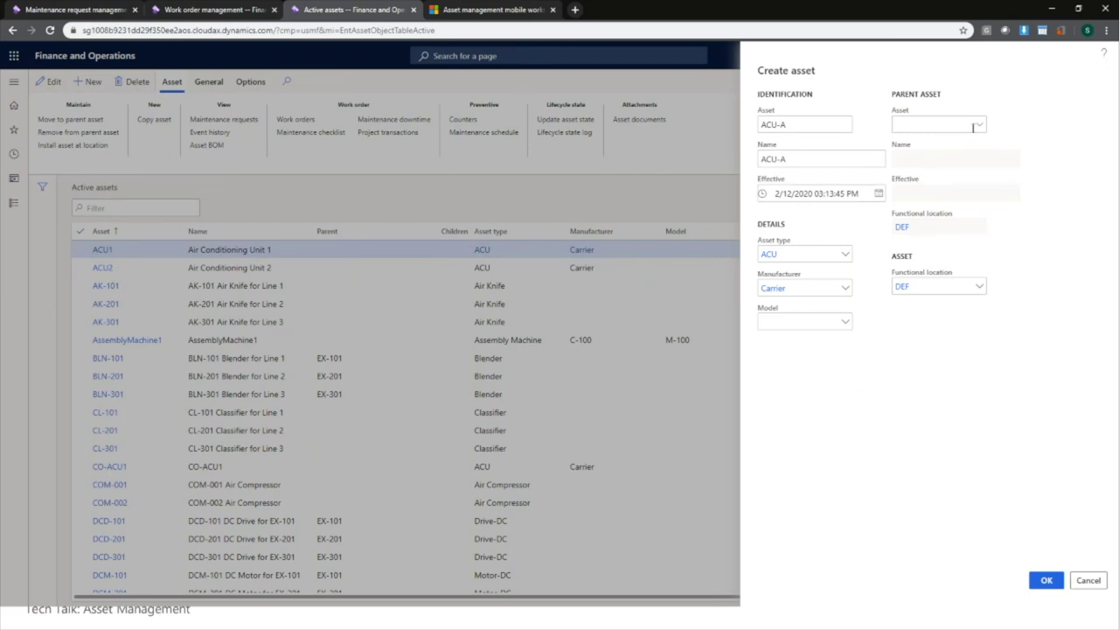
click(1049, 580)
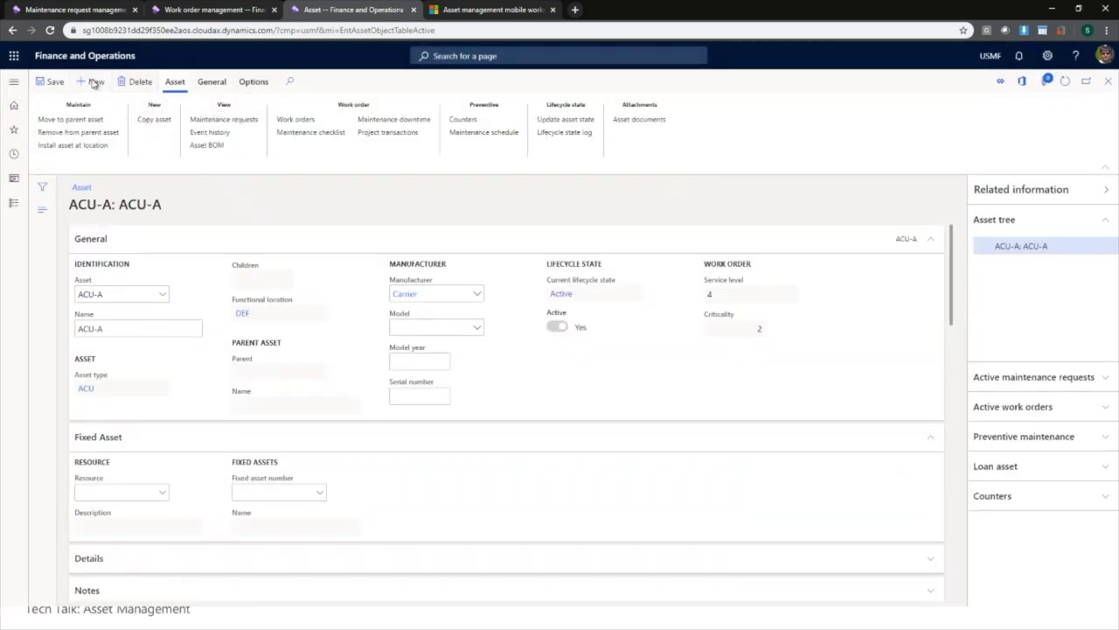
Step: Start another asset with ACU-B as both its ID and name
click(90, 81)
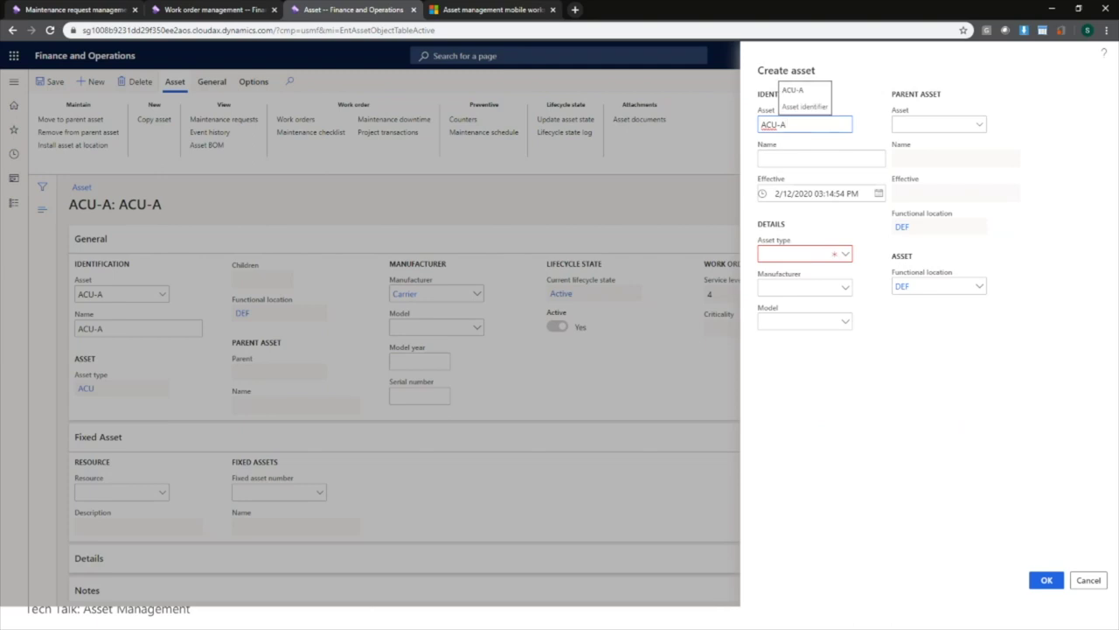
text(B)
key(Tab)
key(Tab)
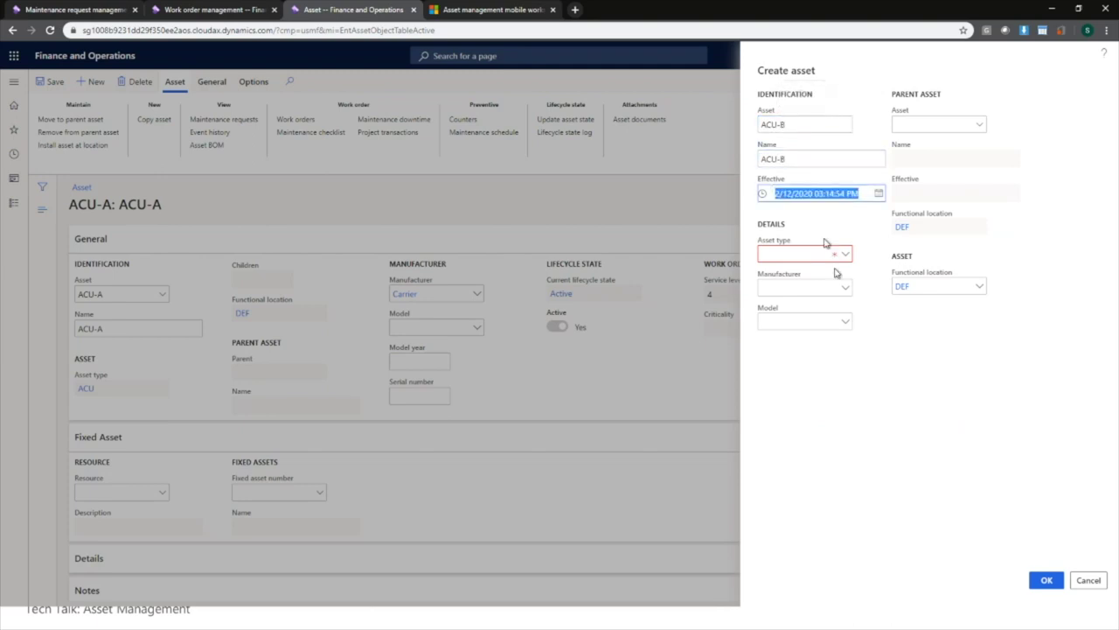
Step: Create ACU-B with asset type ACU and manufacturer Carrier, and return to a refreshed active assets list
click(847, 254)
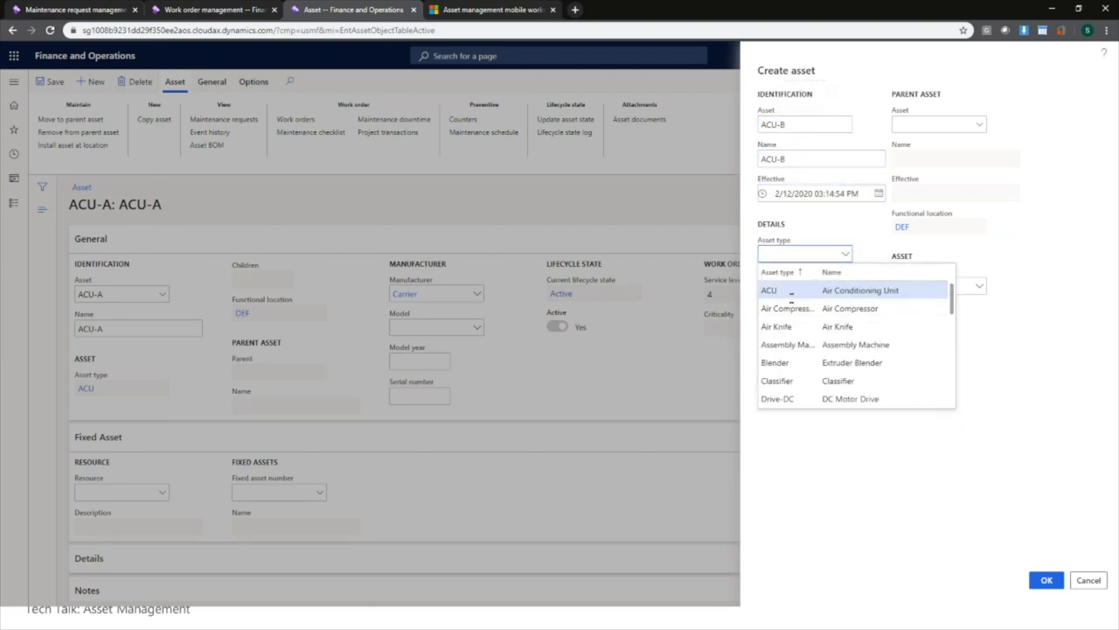
click(794, 291)
click(844, 290)
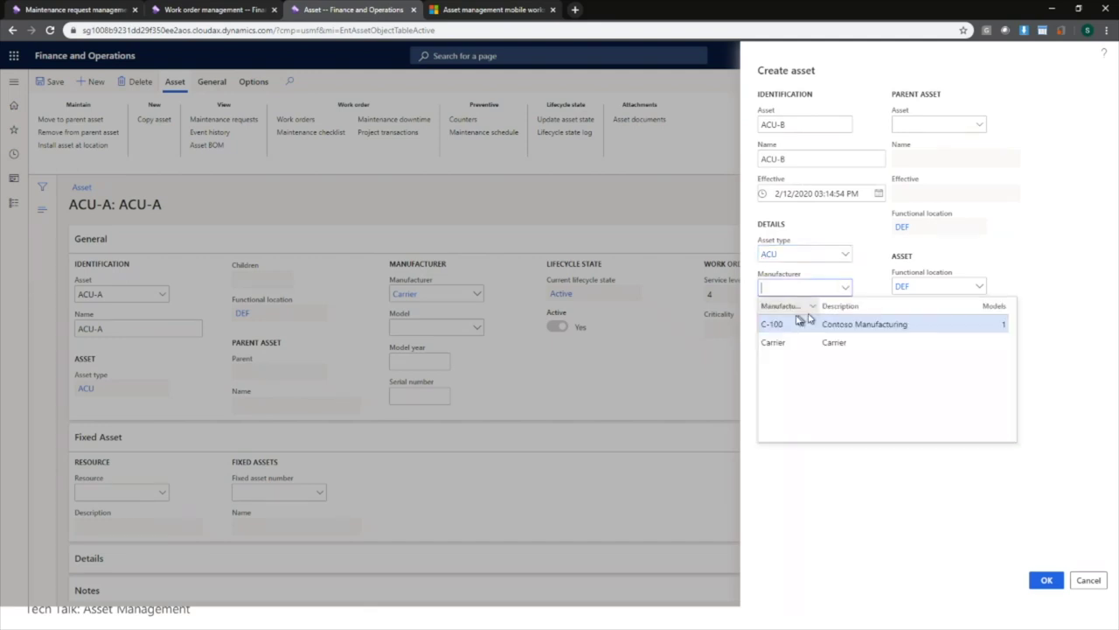
click(773, 340)
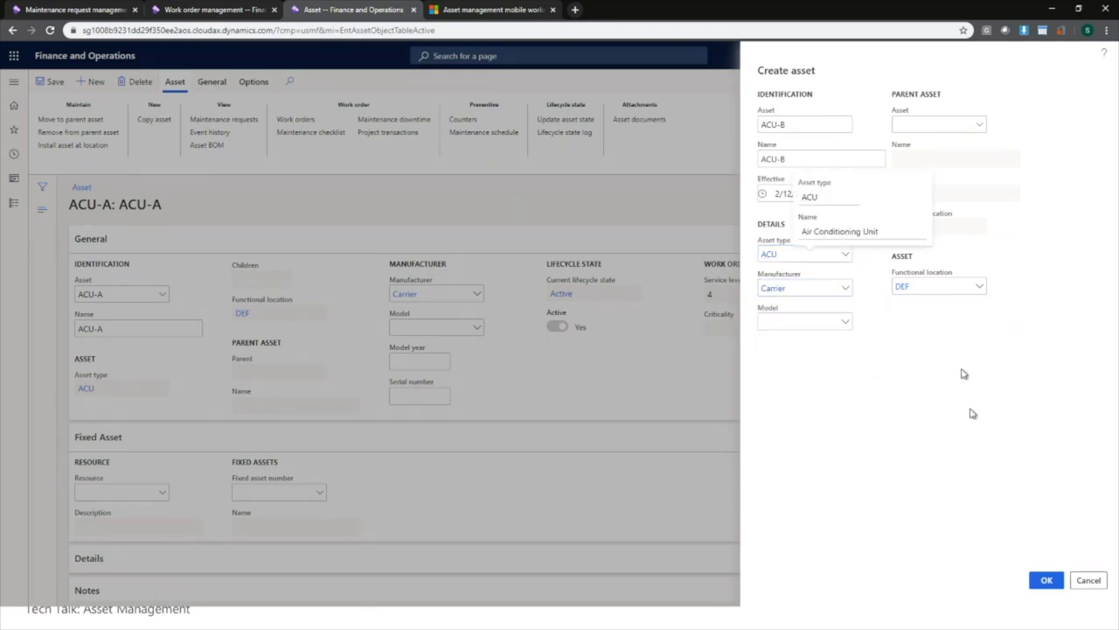
click(1047, 580)
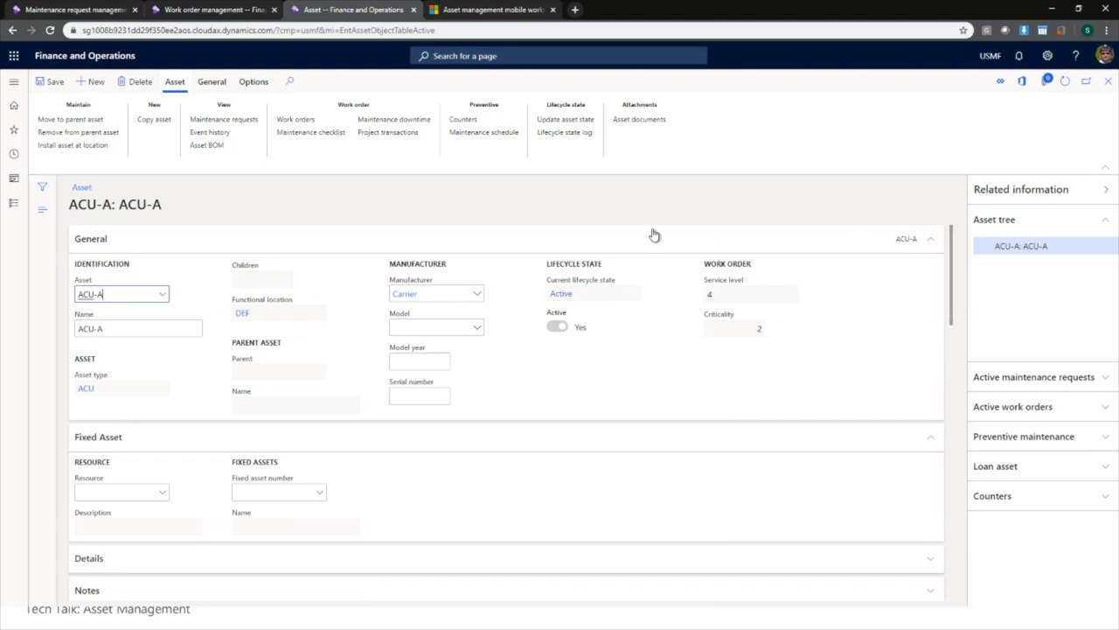
click(1108, 81)
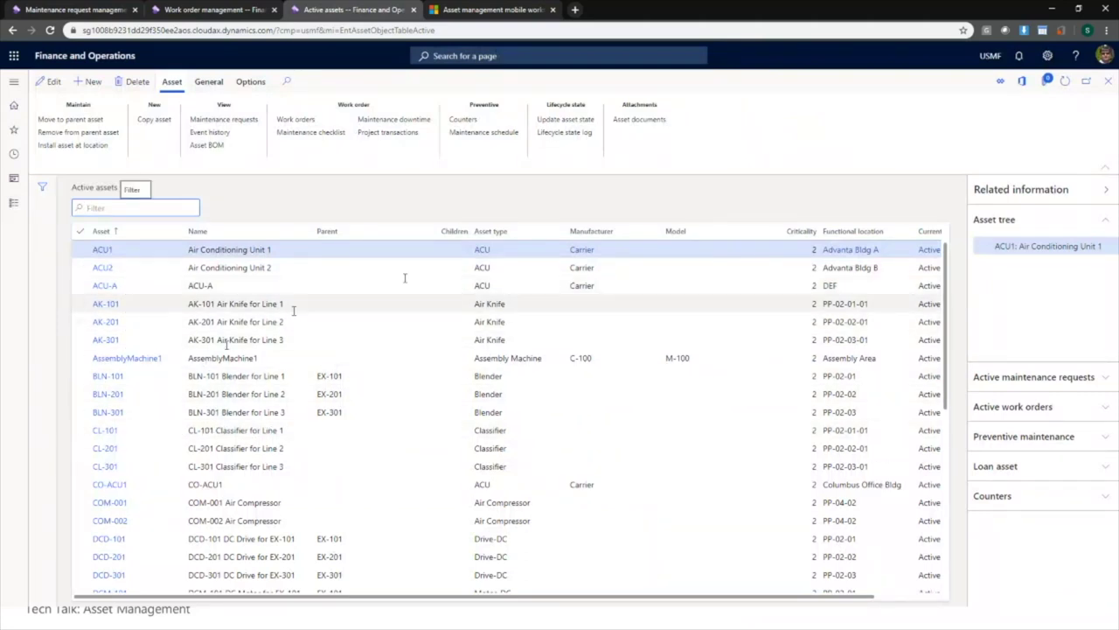
click(1066, 81)
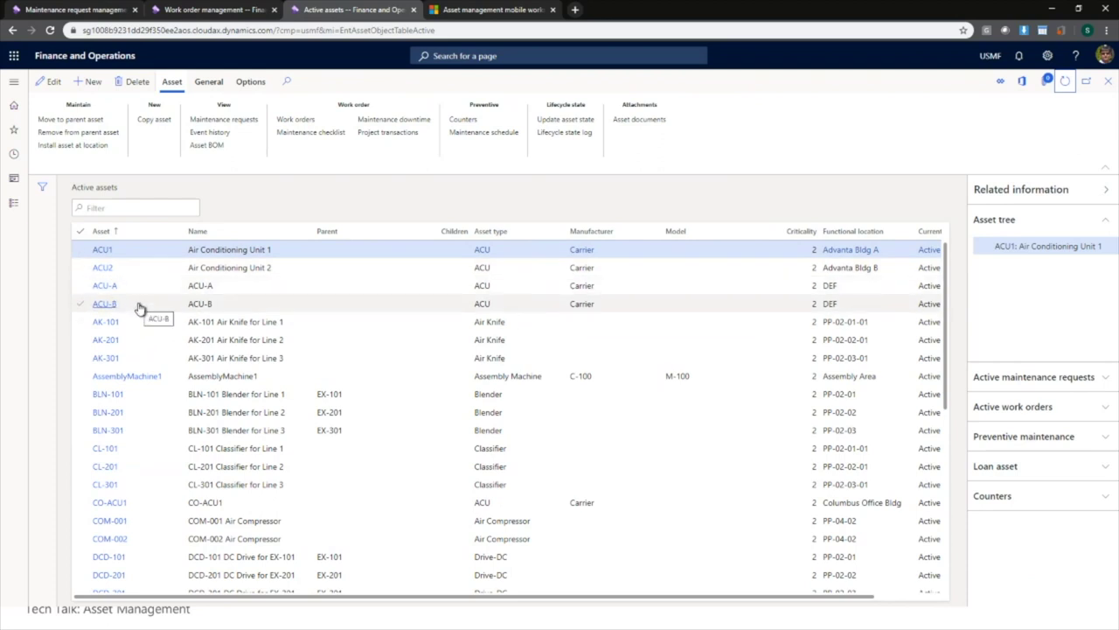
Step: Open the active functional locations list and install asset ACU-A at Office Building A
click(13, 84)
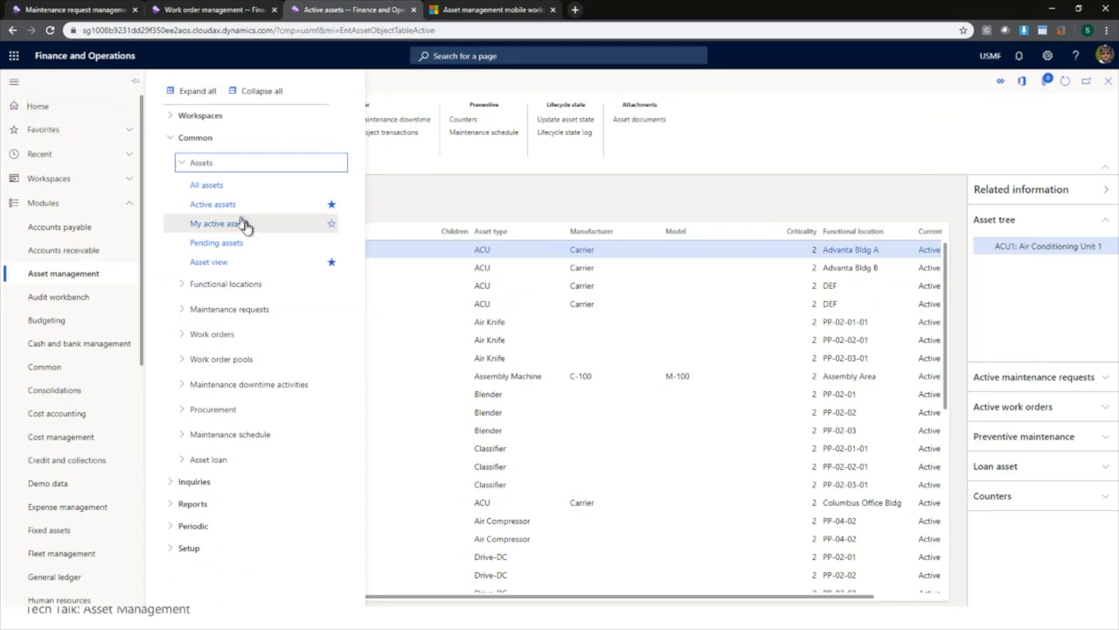
click(206, 284)
click(228, 325)
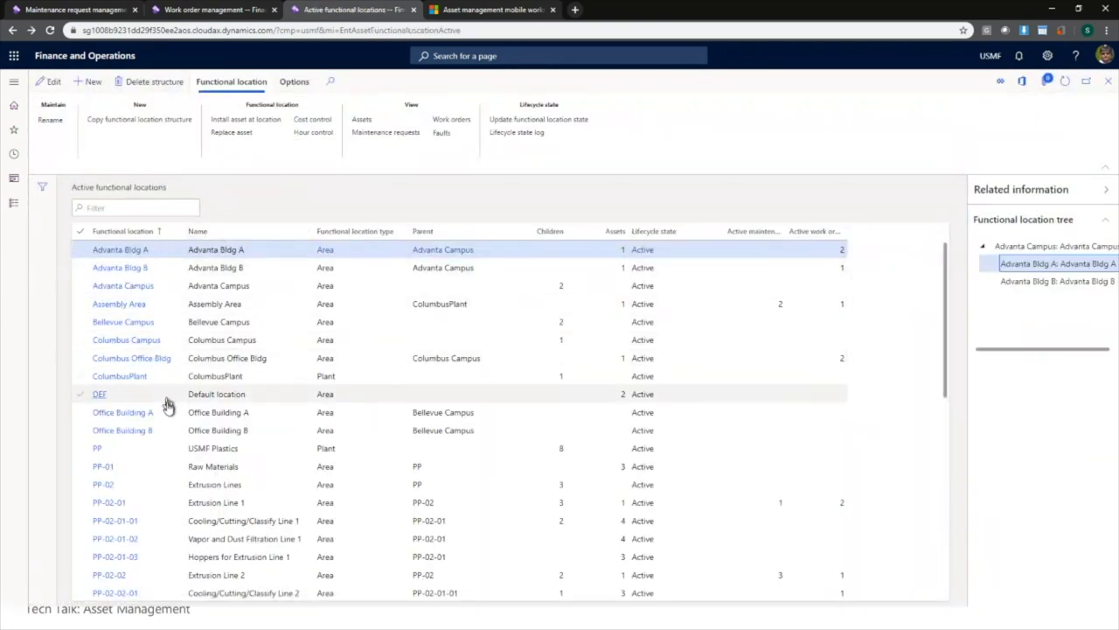
click(258, 412)
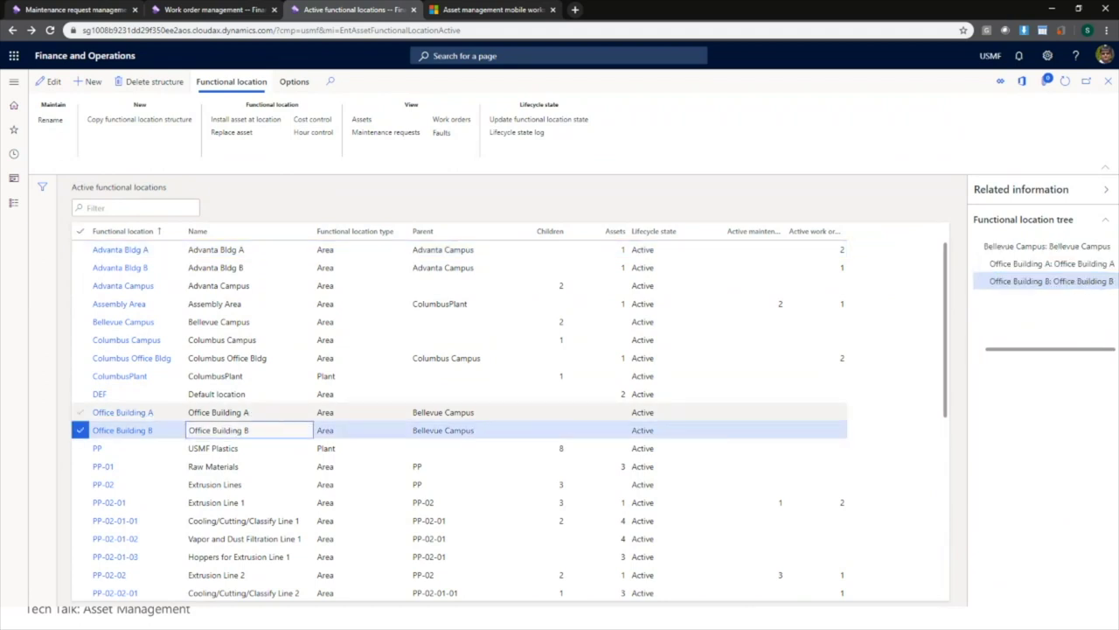
click(246, 121)
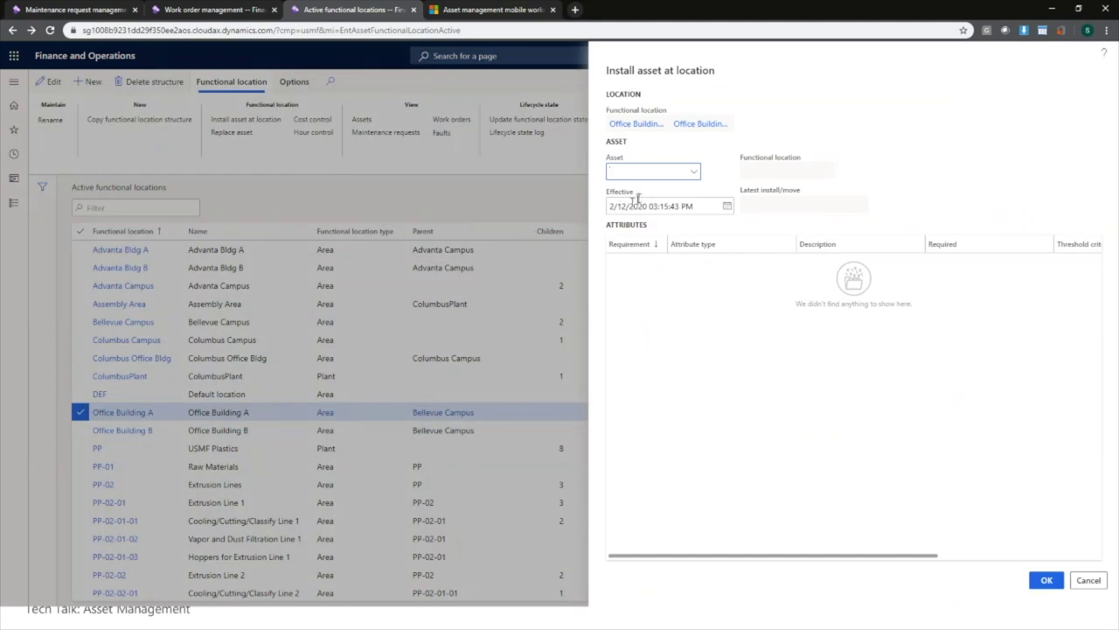
click(696, 173)
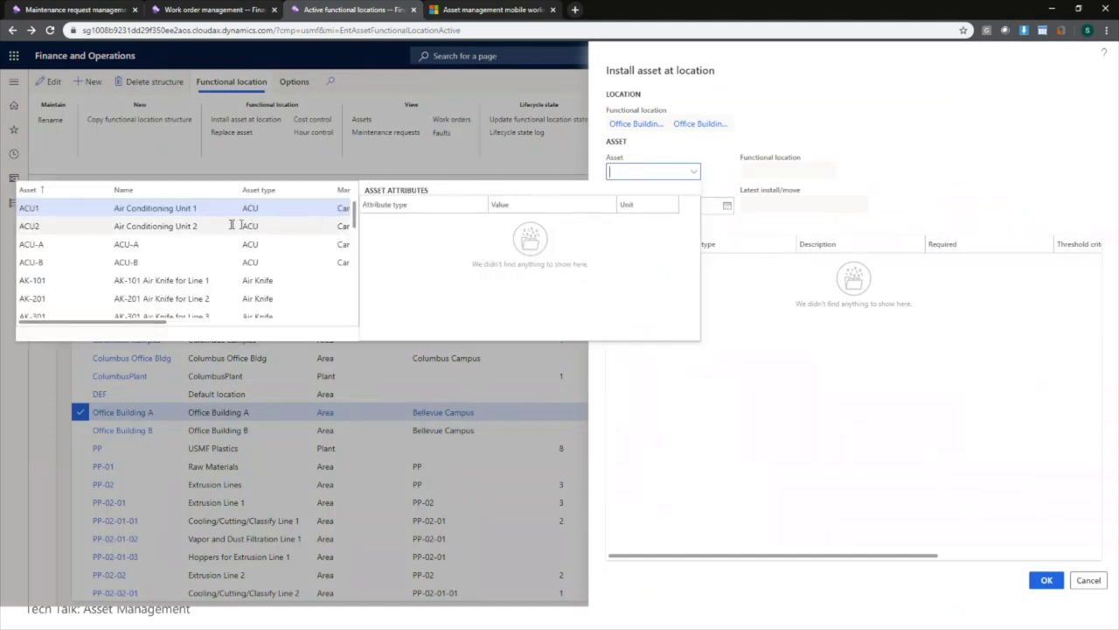
click(187, 248)
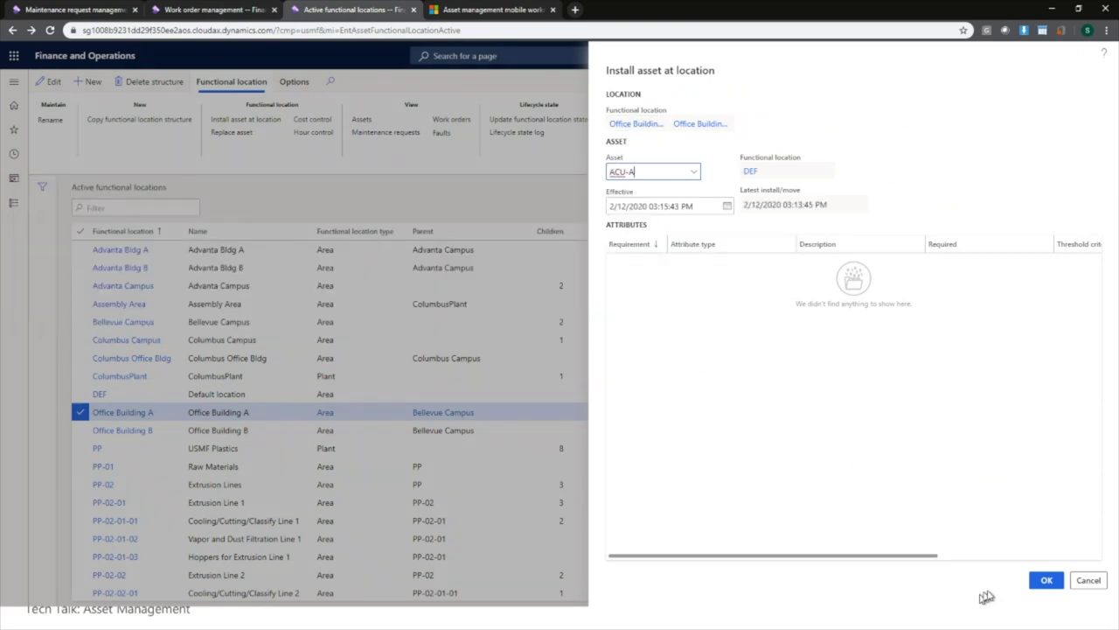
click(1046, 582)
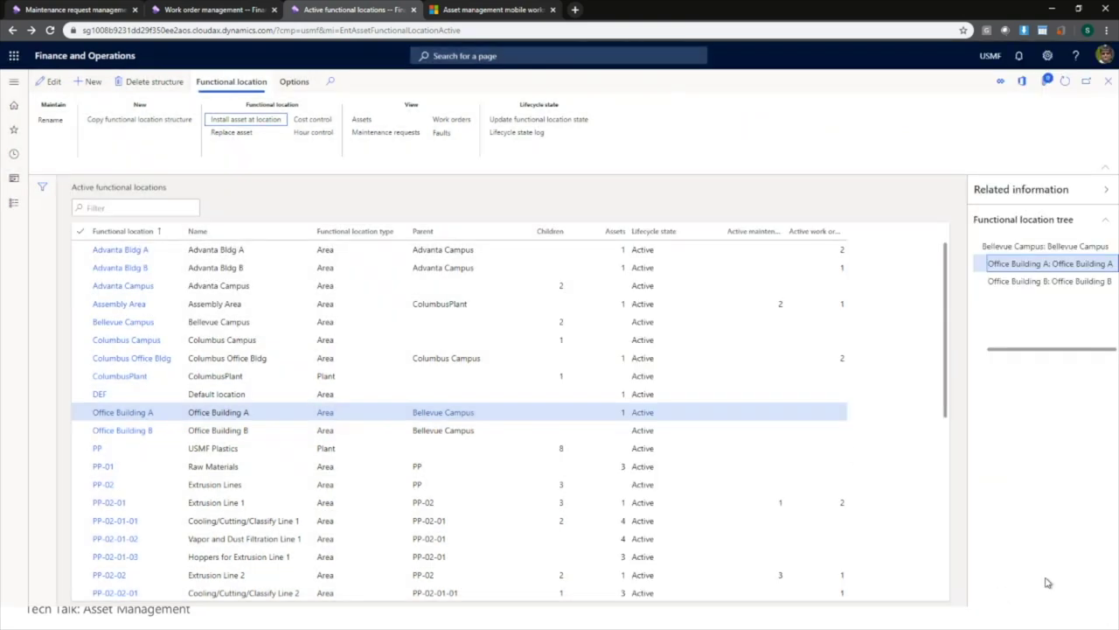
Step: Install asset ACU-B at the Office Building B functional location
click(258, 429)
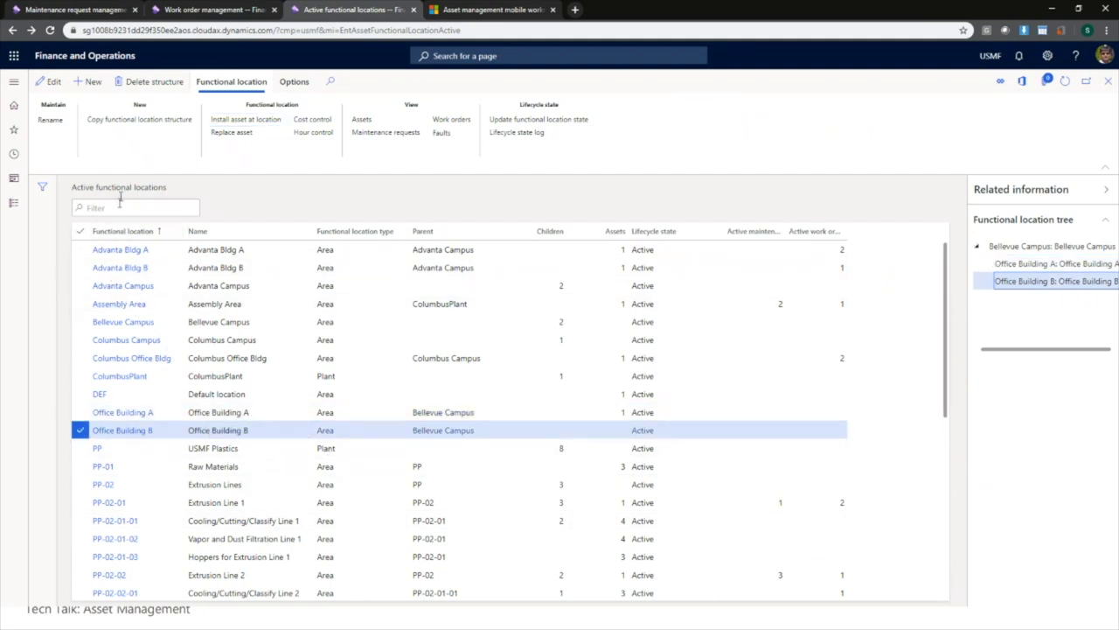
click(229, 122)
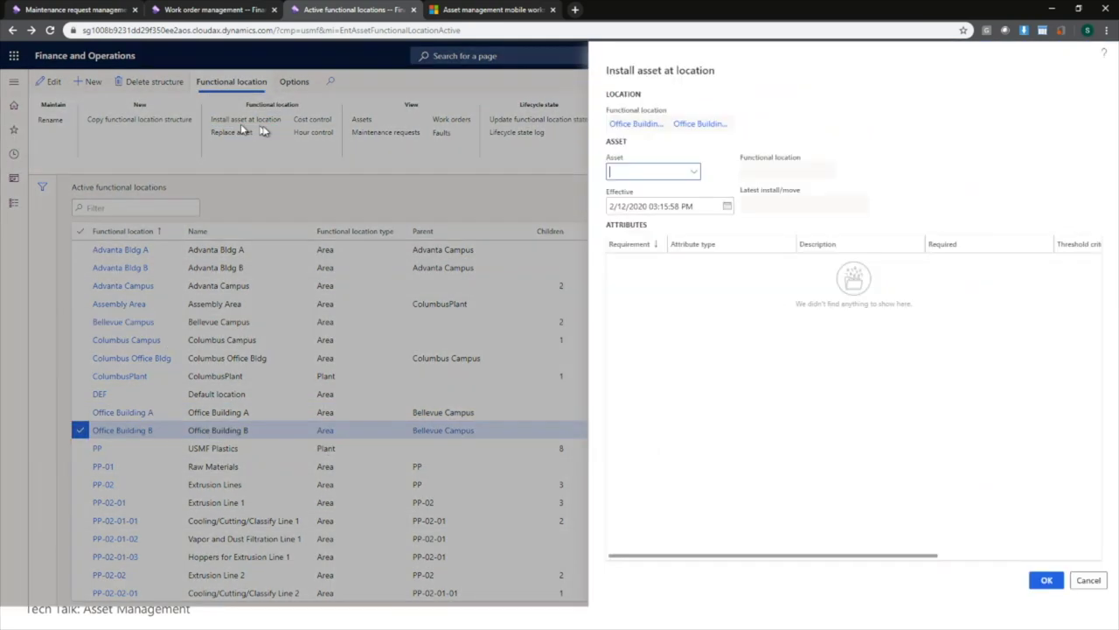
click(693, 173)
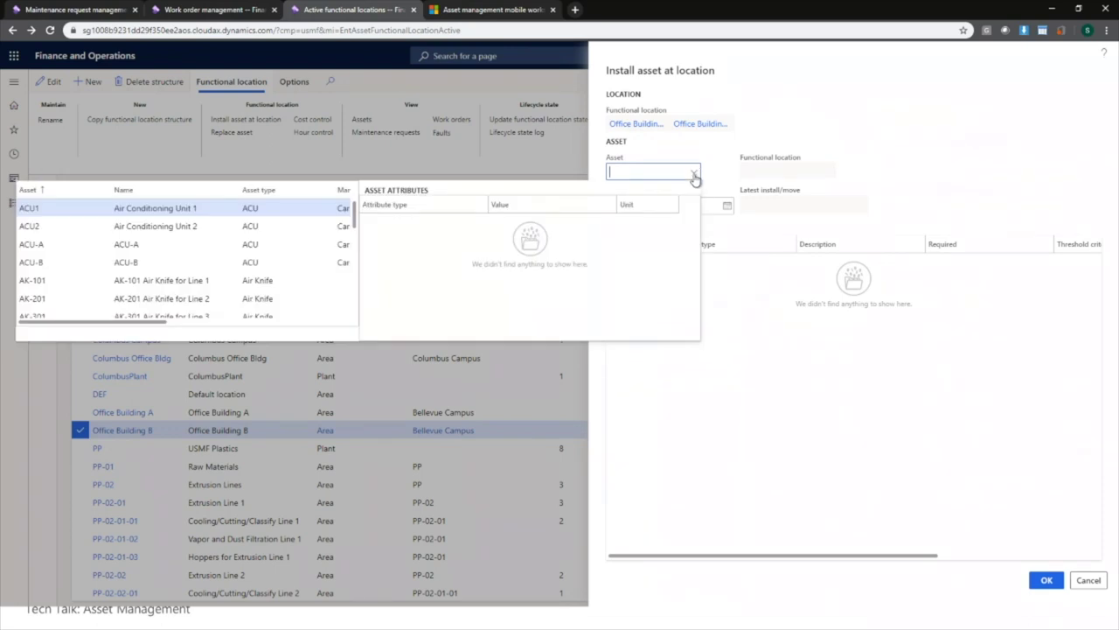
click(195, 260)
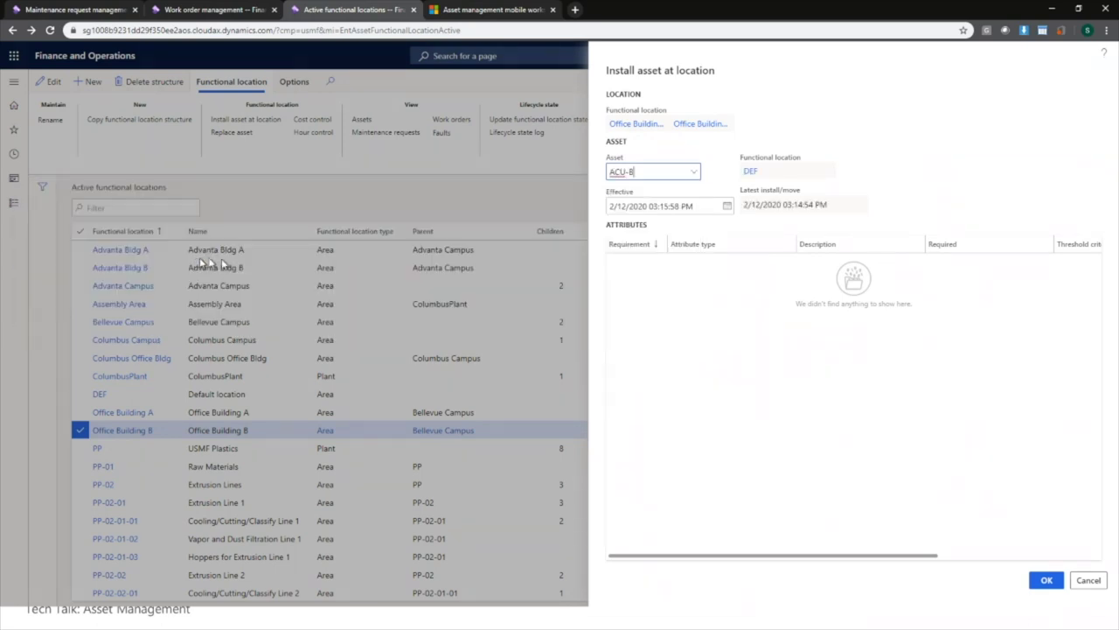
click(1054, 579)
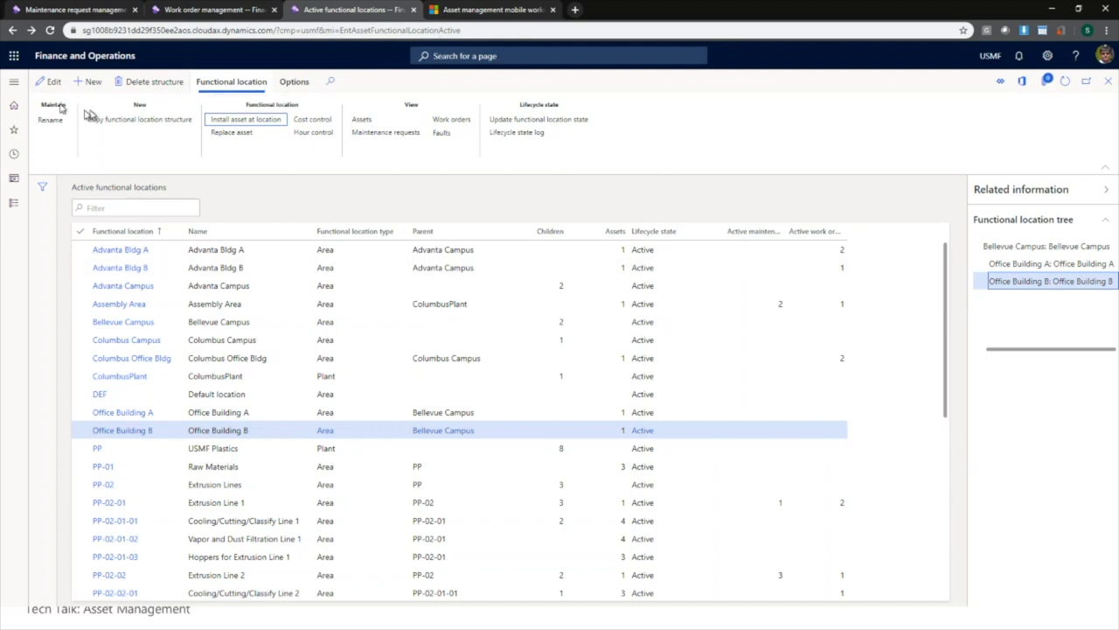
Step: Open the Asset view and expand Bellevue Campus and both office buildings to examine their installed assets ACU-A and ACU-B
click(14, 83)
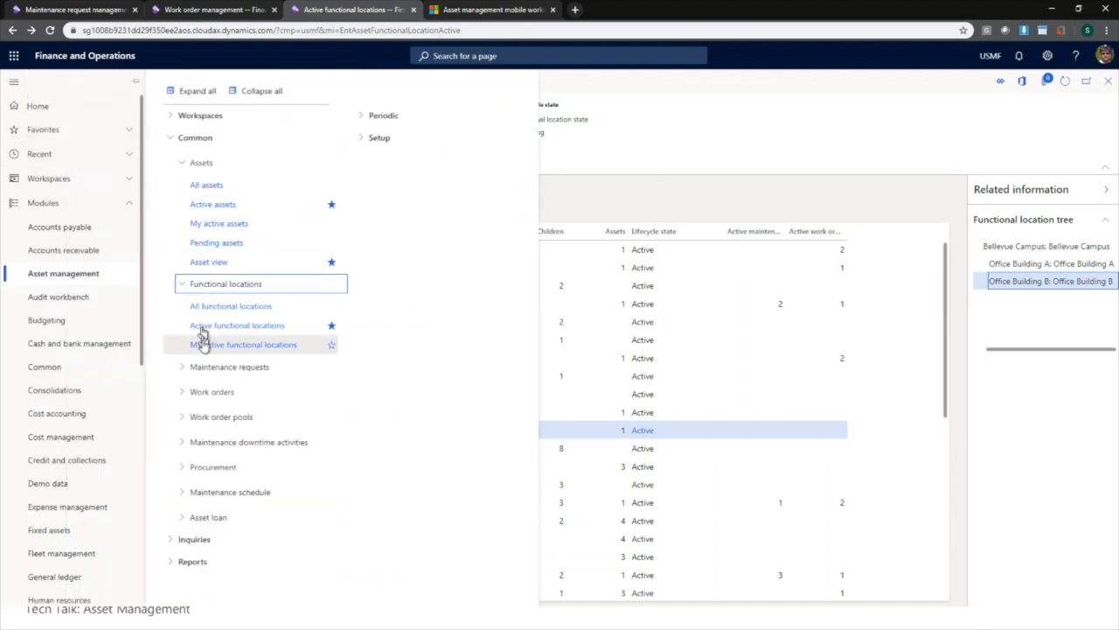
click(210, 263)
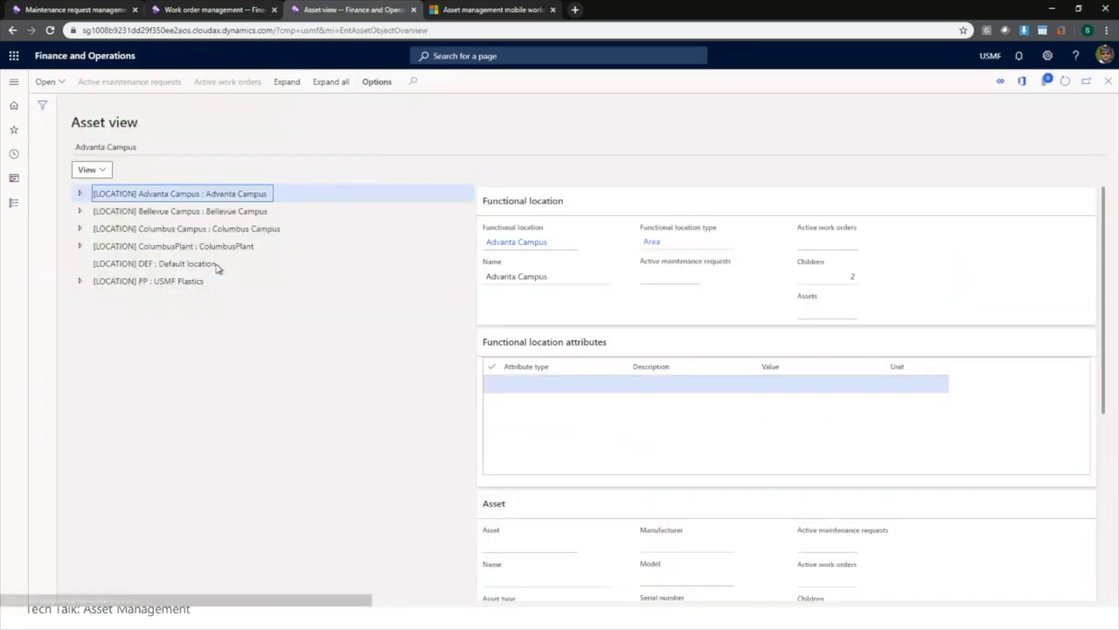
click(218, 211)
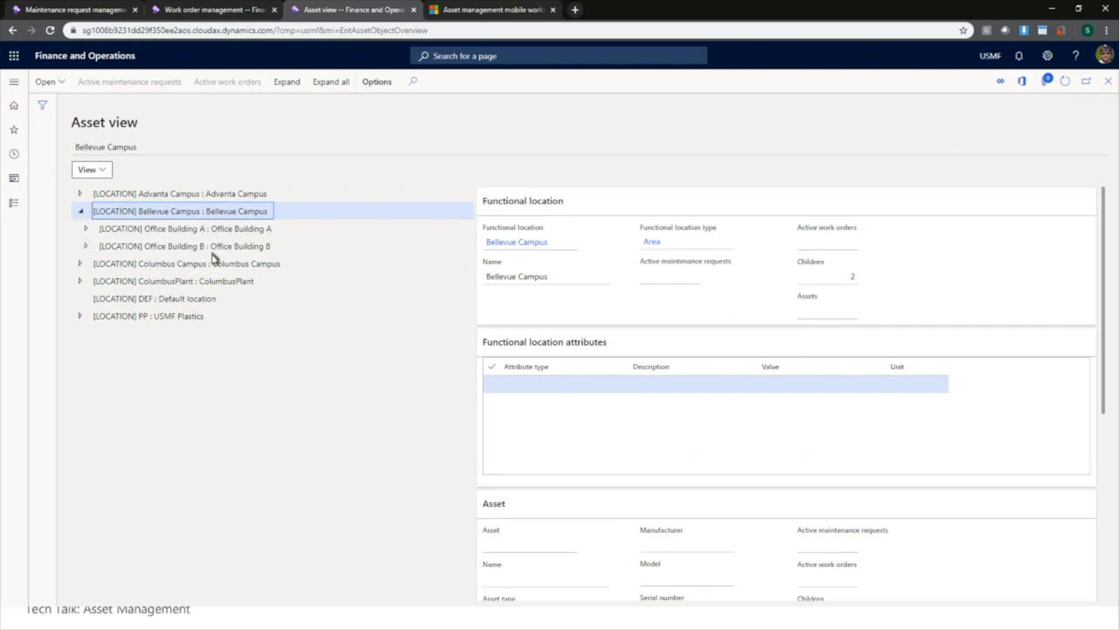
click(86, 229)
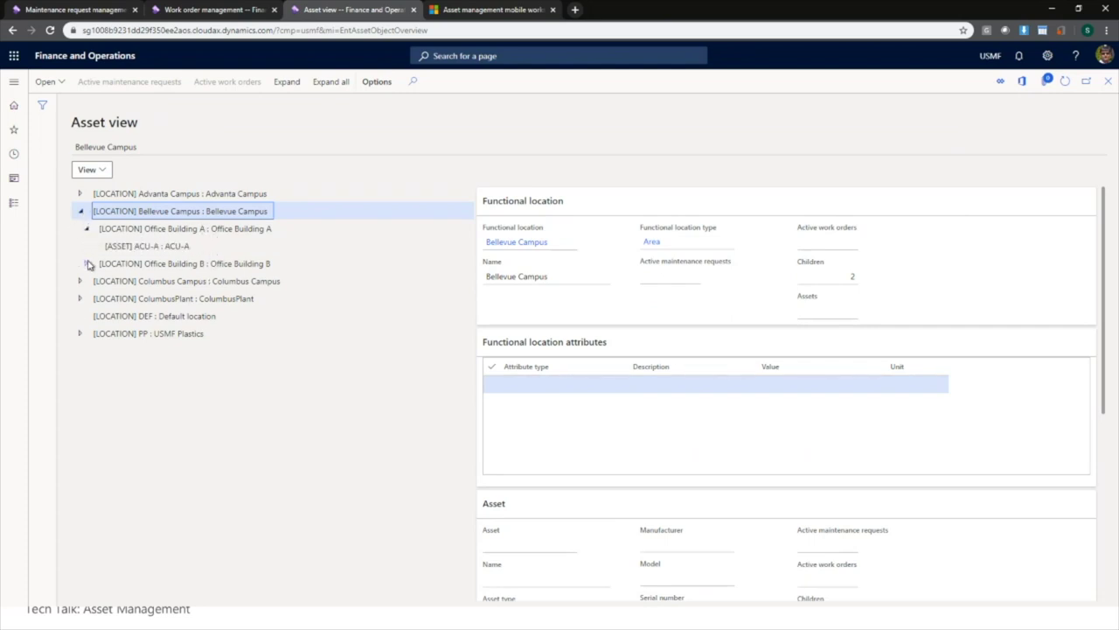
click(86, 264)
click(162, 281)
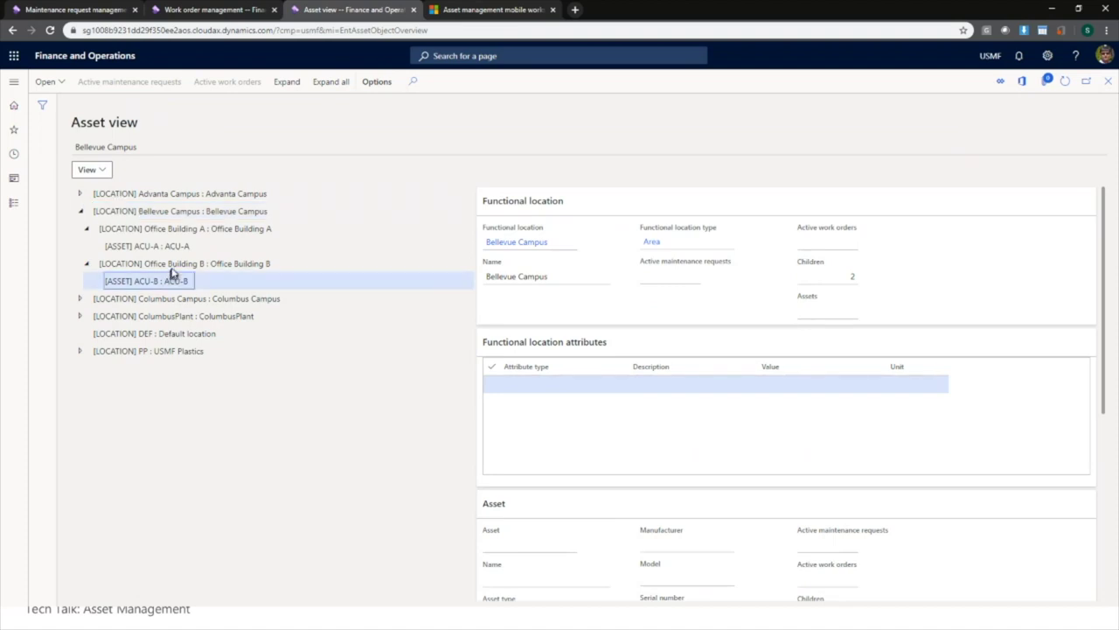
click(176, 249)
click(184, 281)
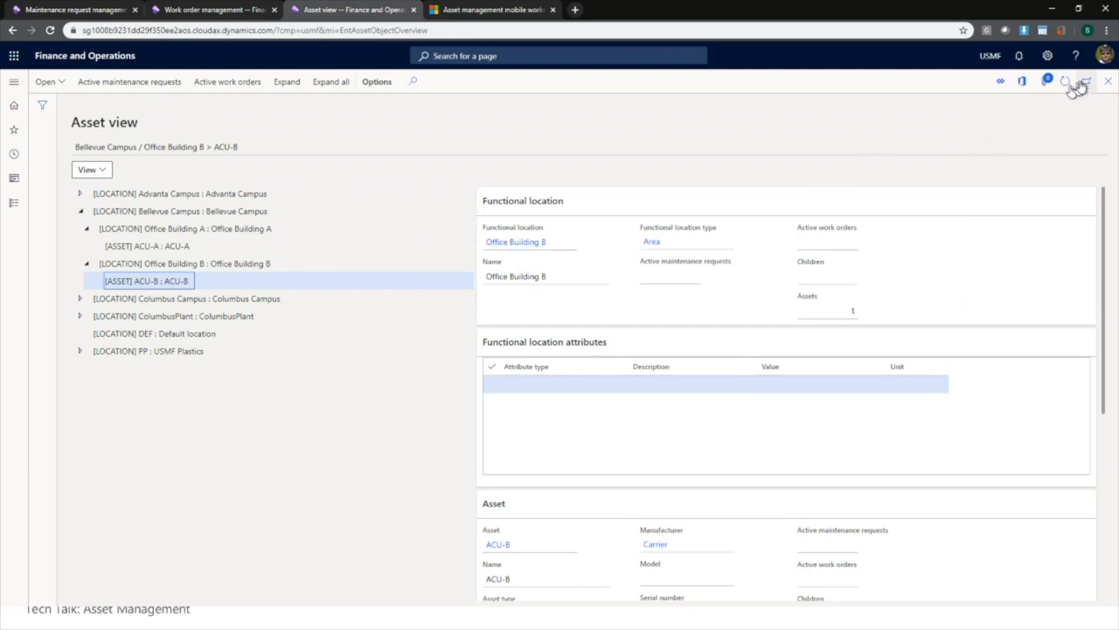
Step: Leave the Asset view, open the mobile app management settings and select the Asset Management mobile workspace to check its publishing status
click(1108, 81)
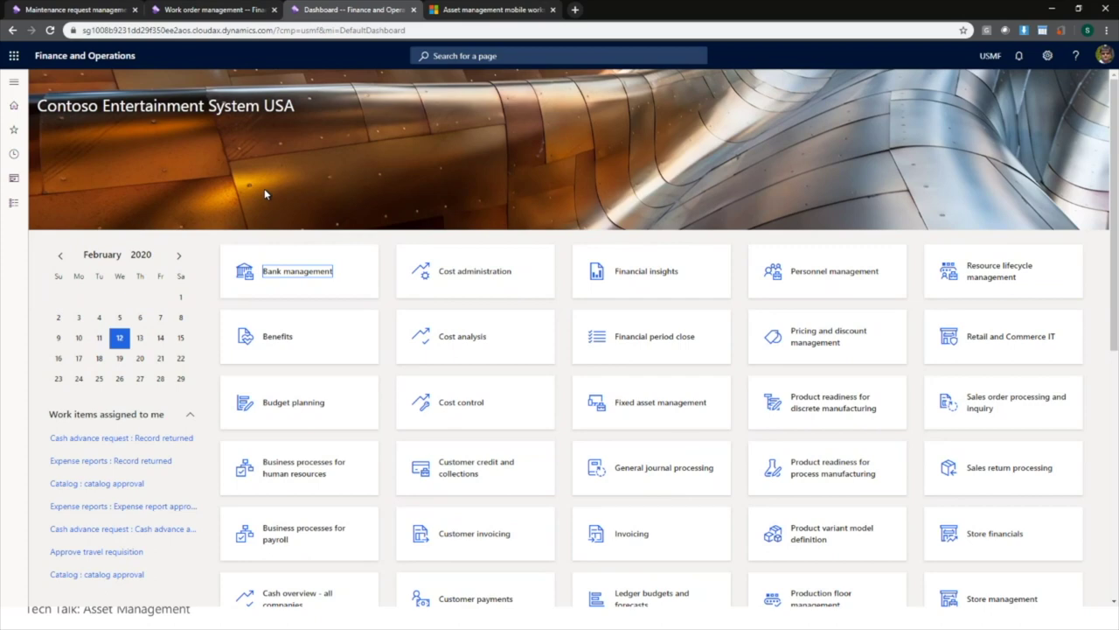
click(1047, 55)
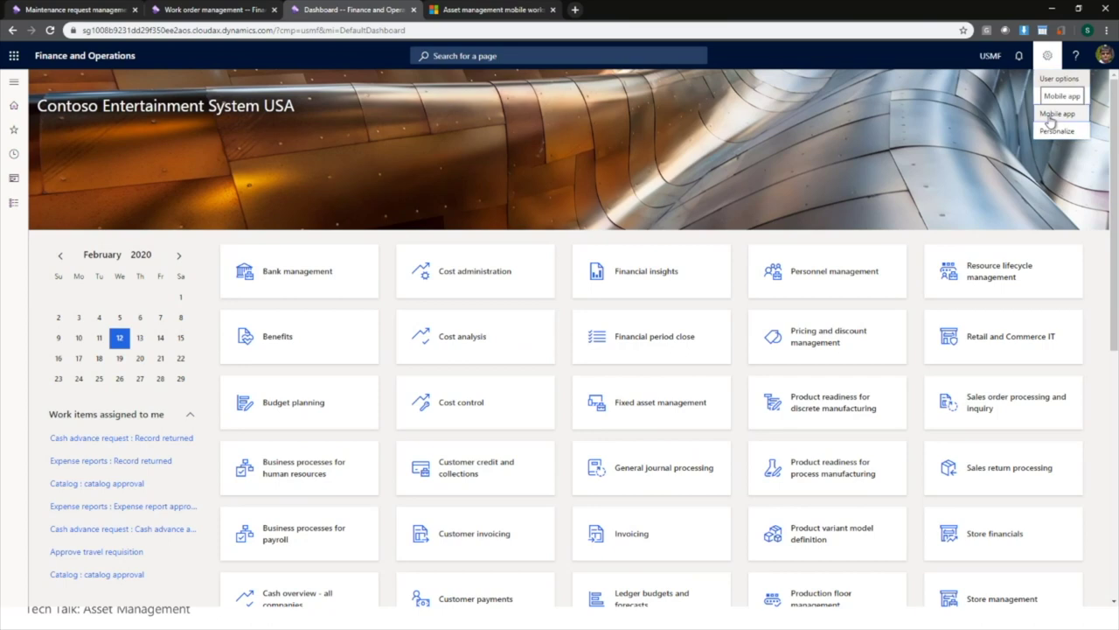
click(1057, 114)
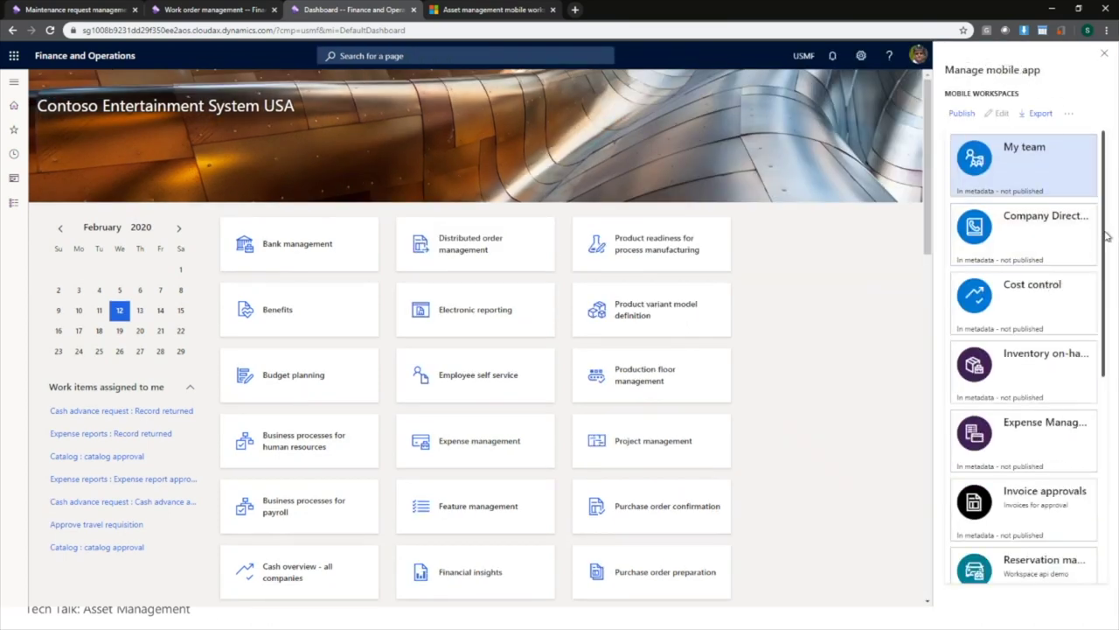
drag(1103, 236, 1102, 423)
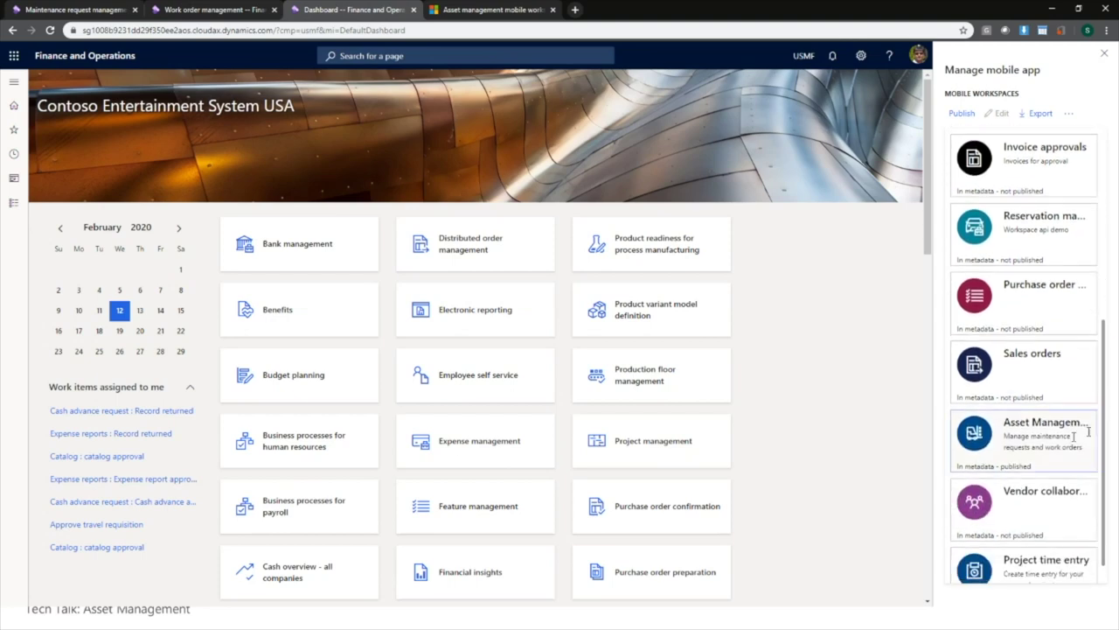
scroll(1023, 442, down, 1)
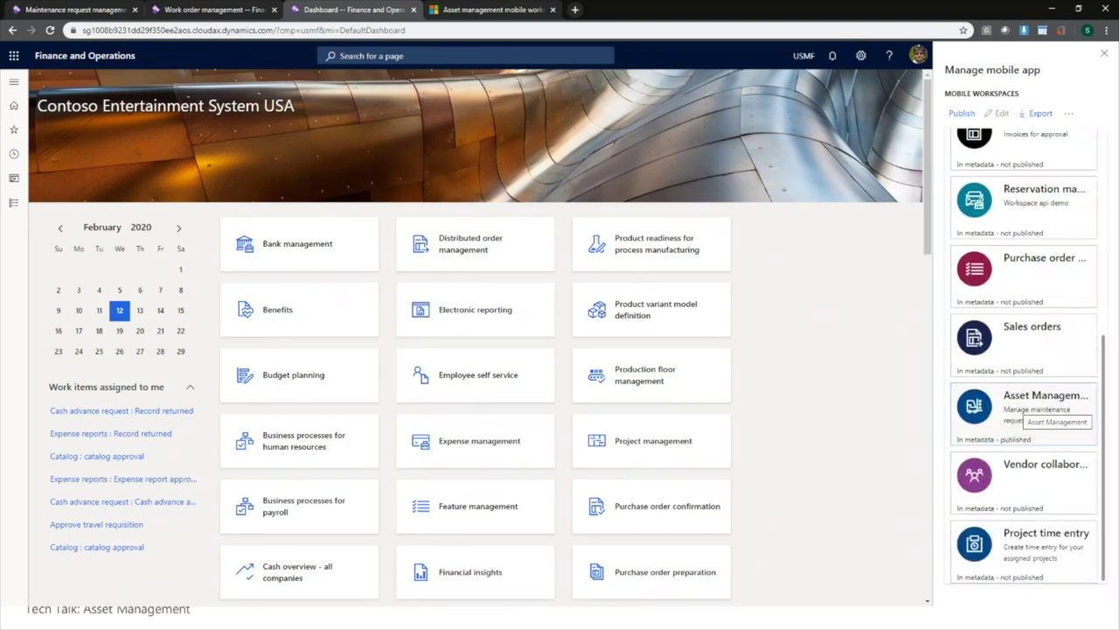
click(1034, 404)
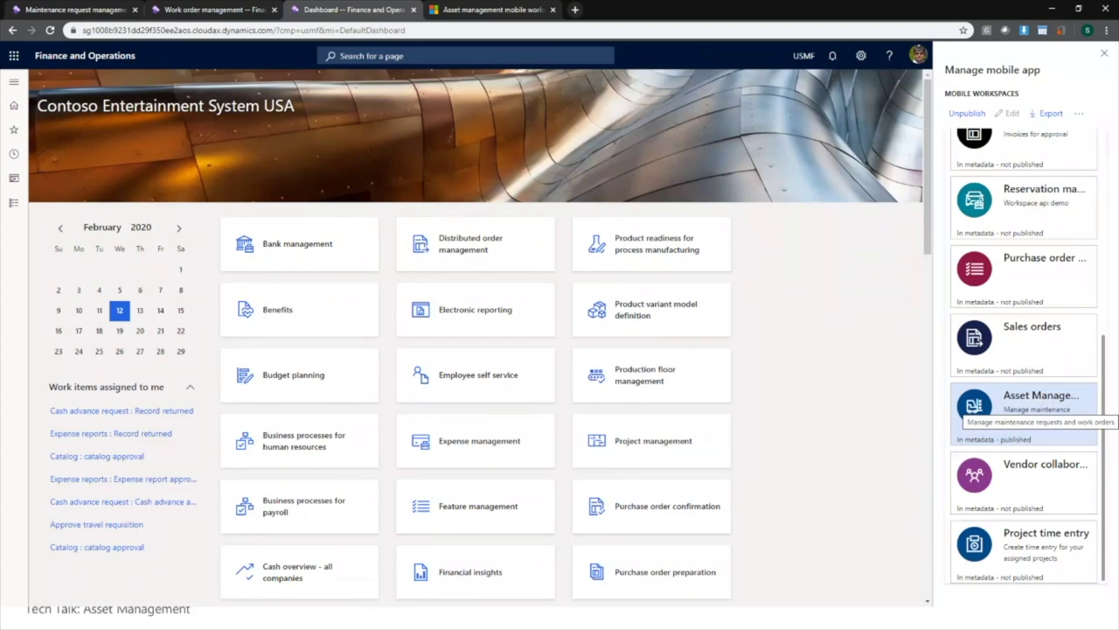
Step: Consult the Asset management mobile workspace documentation page for its work order job screens on mobile devices
click(473, 21)
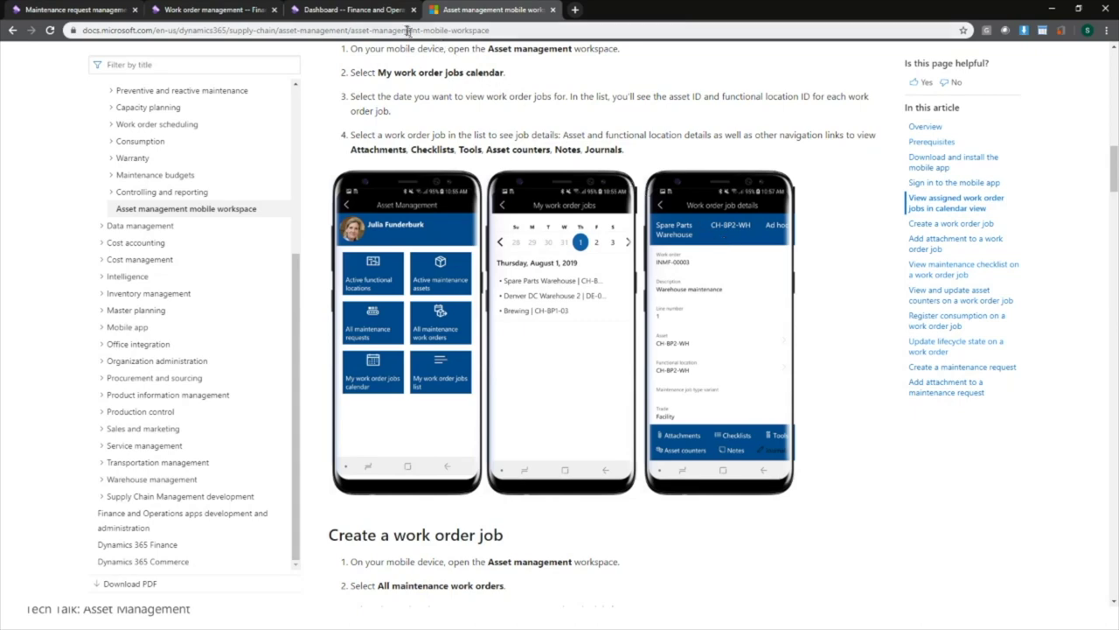
click(379, 16)
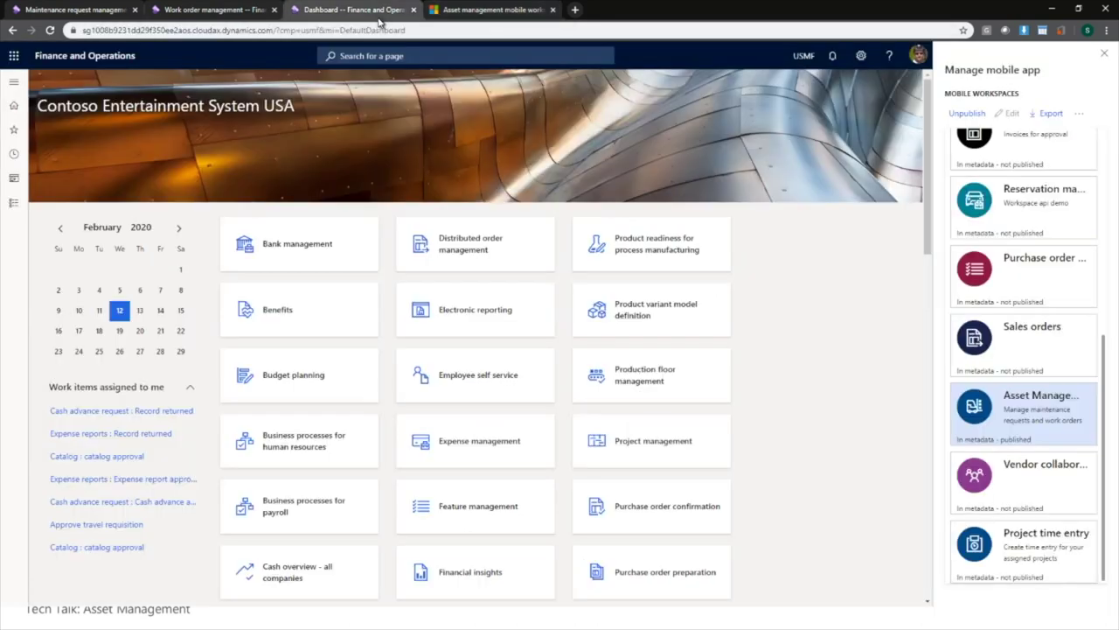
click(495, 13)
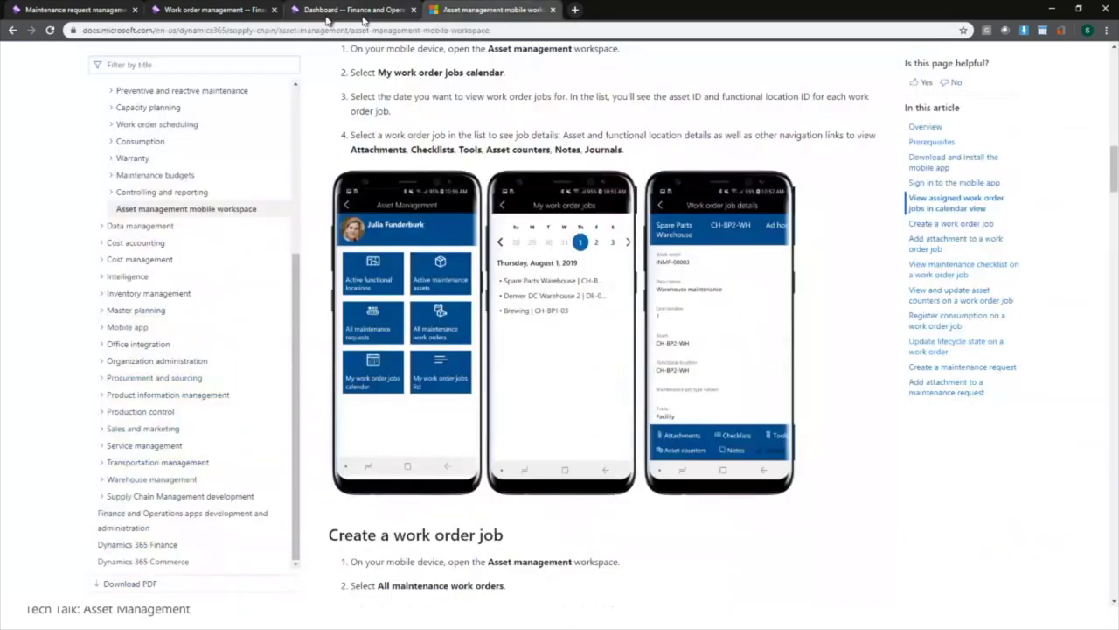
Step: In the Maintenance request management workspace, start a Corrective maintenance request described as "Air conditioning not working properly"
click(119, 16)
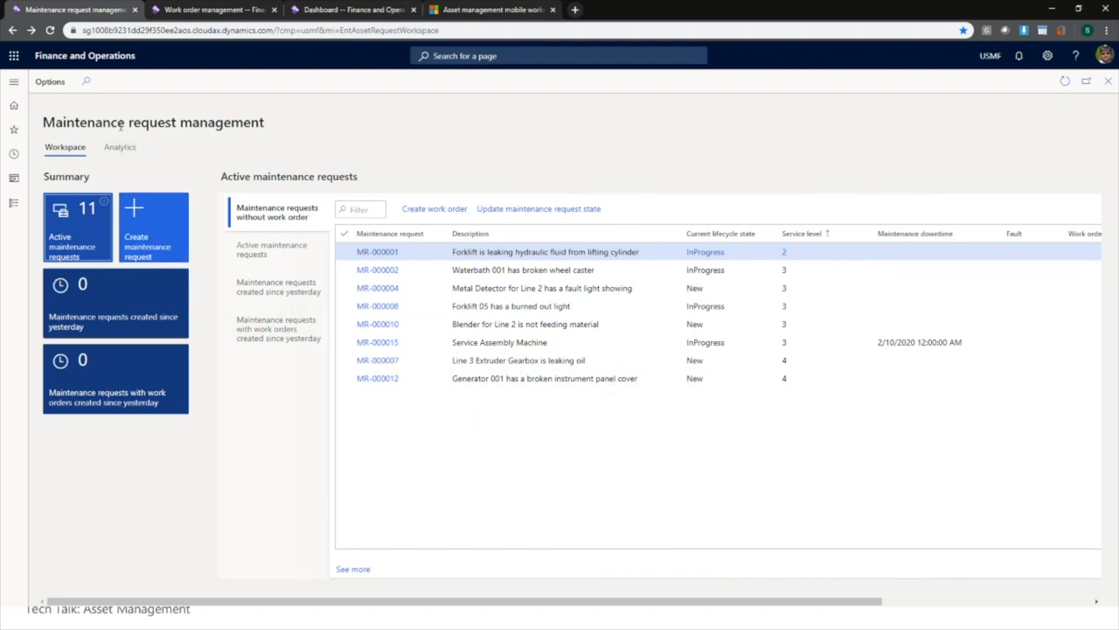
drag(133, 123, 265, 124)
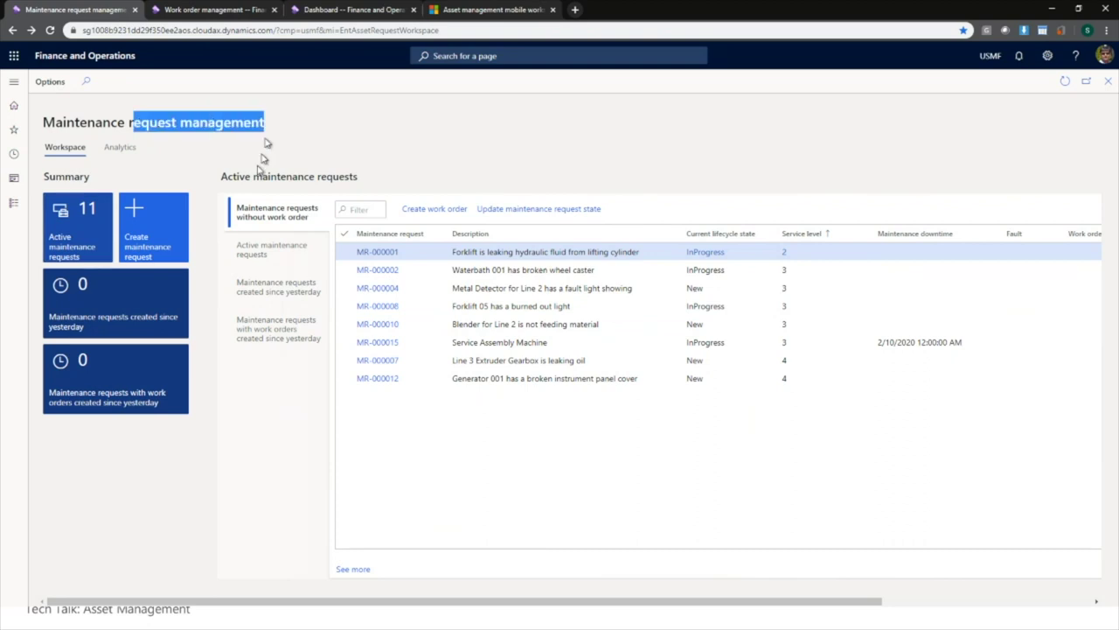
click(158, 241)
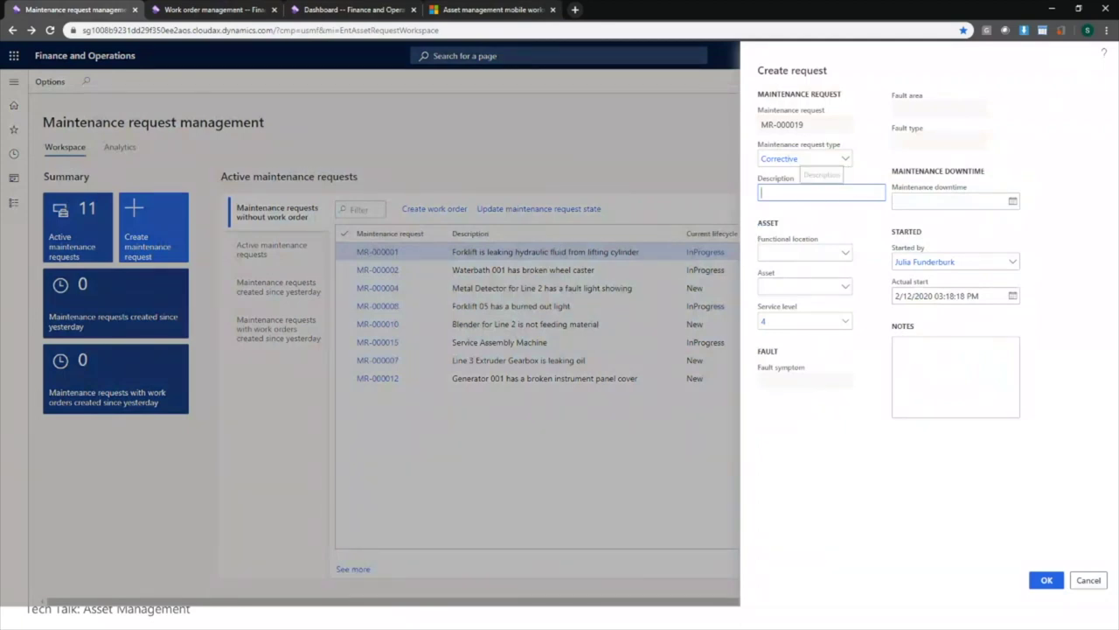
click(844, 158)
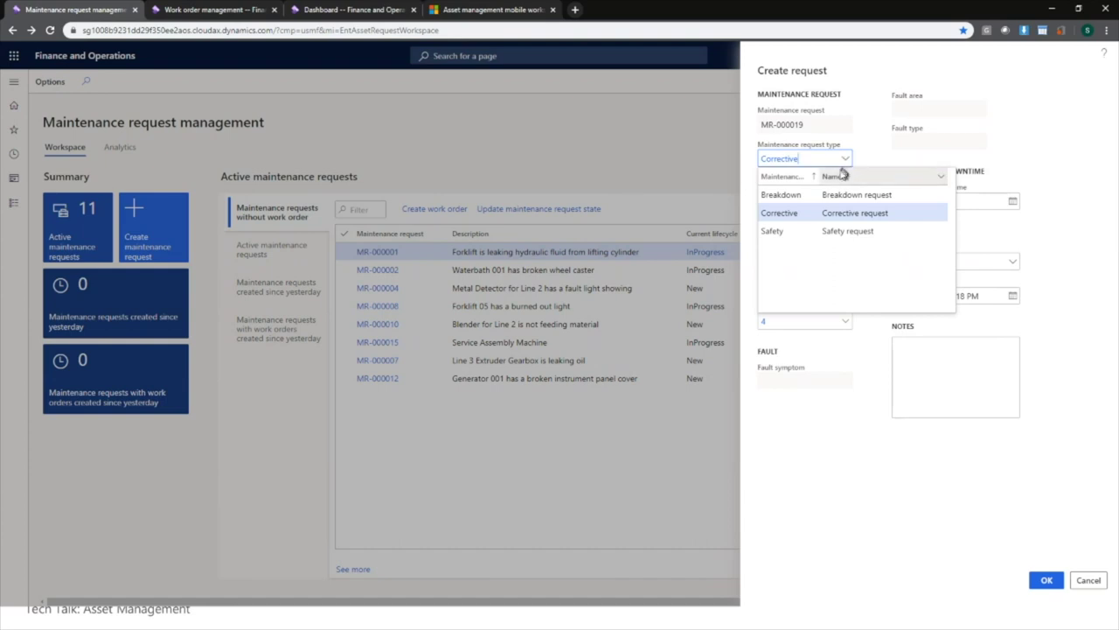
click(803, 213)
click(810, 194)
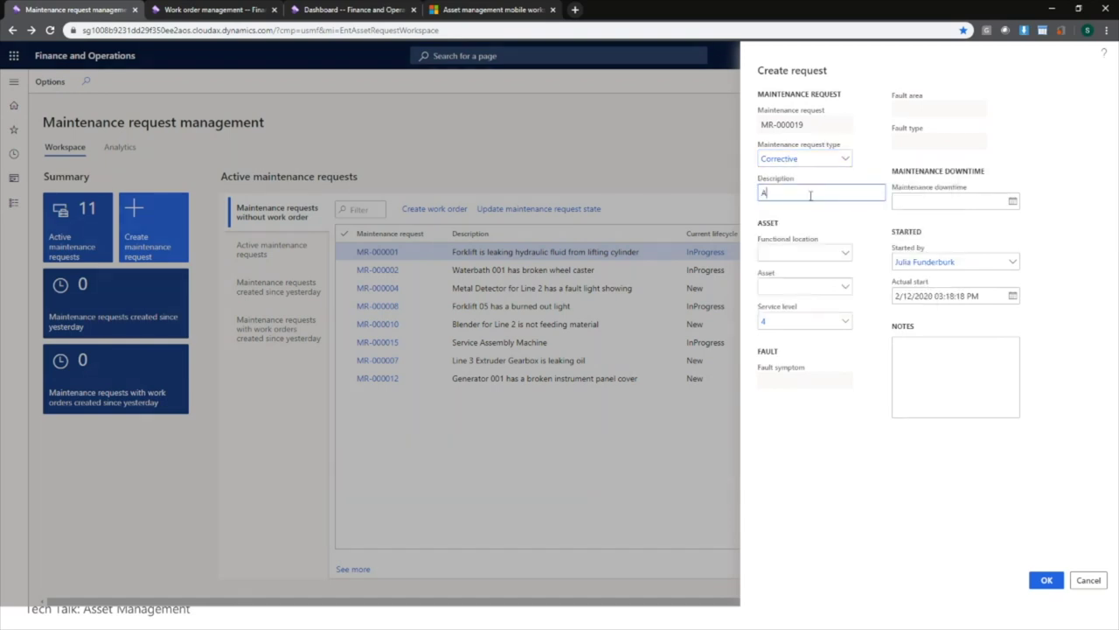
text(Air condit)
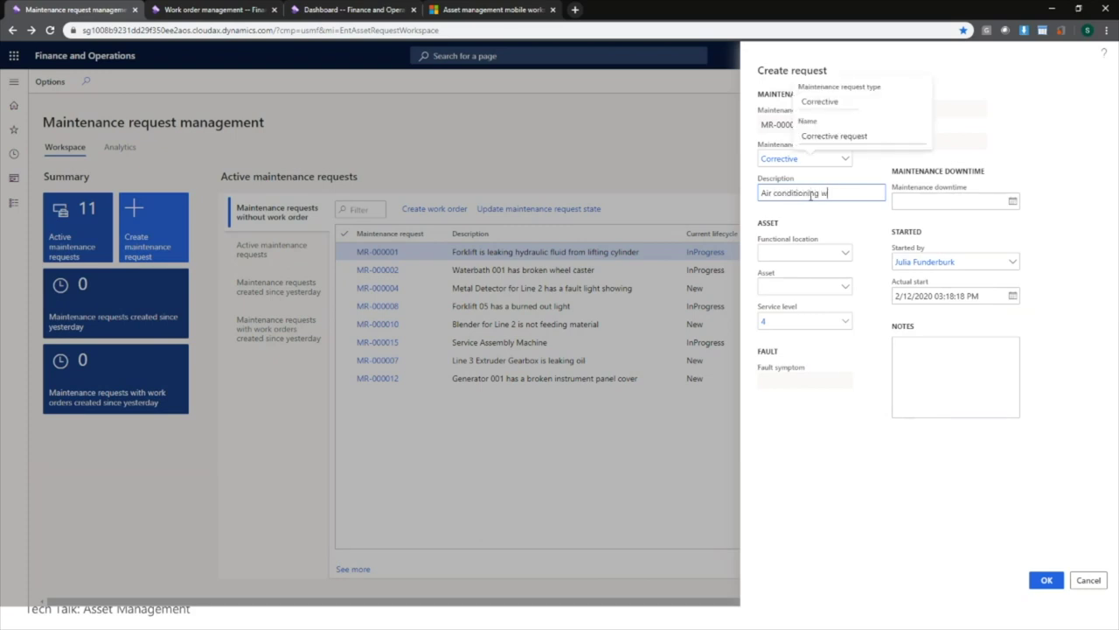
text(ioning not working properly)
key(Tab)
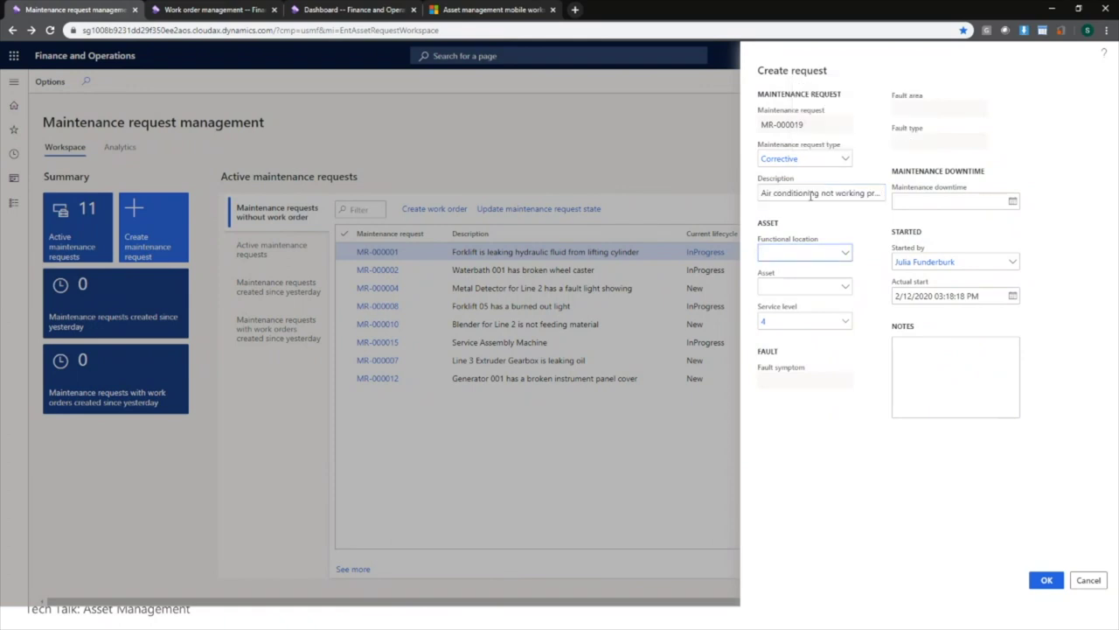
Step: Assign the new maintenance request to functional location Office Building A and asset ACU-A
click(845, 254)
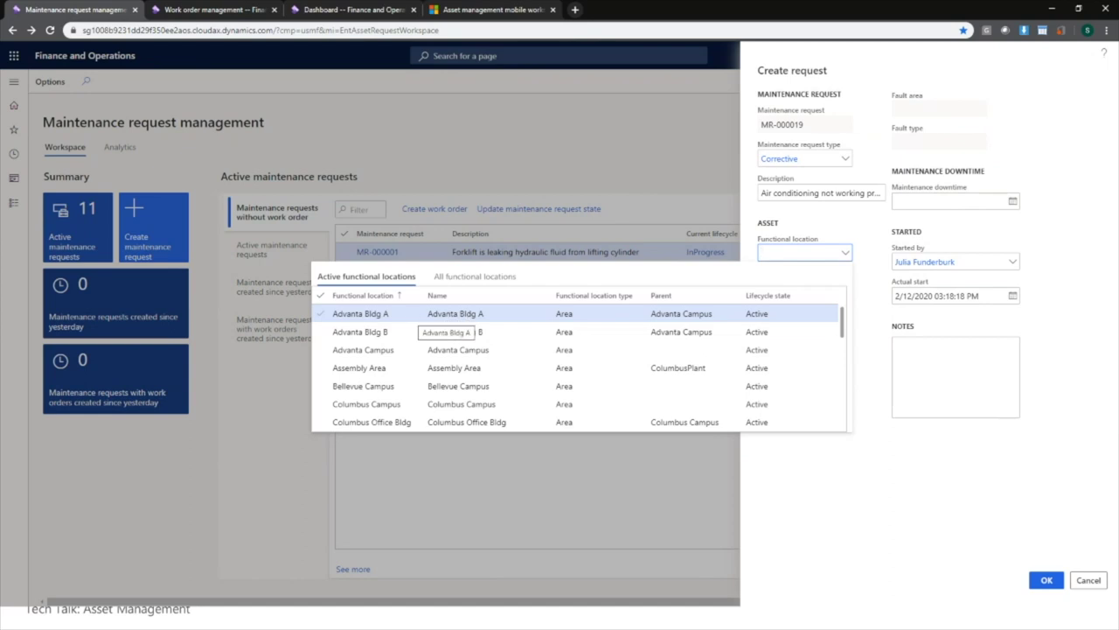
click(449, 314)
click(844, 255)
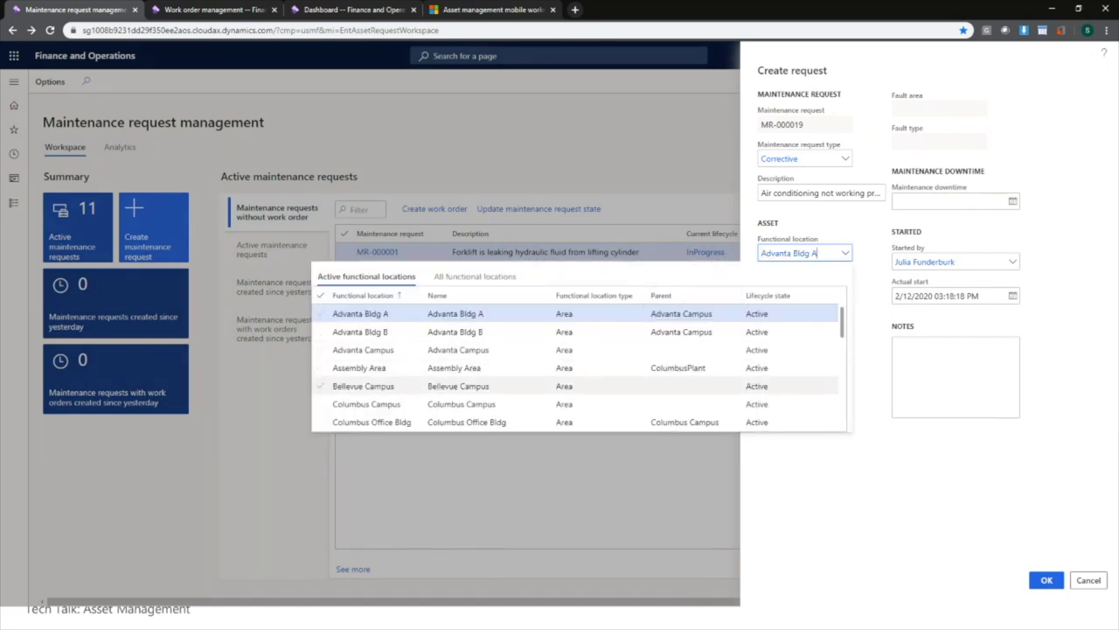
scroll(429, 366, down, 3)
click(425, 339)
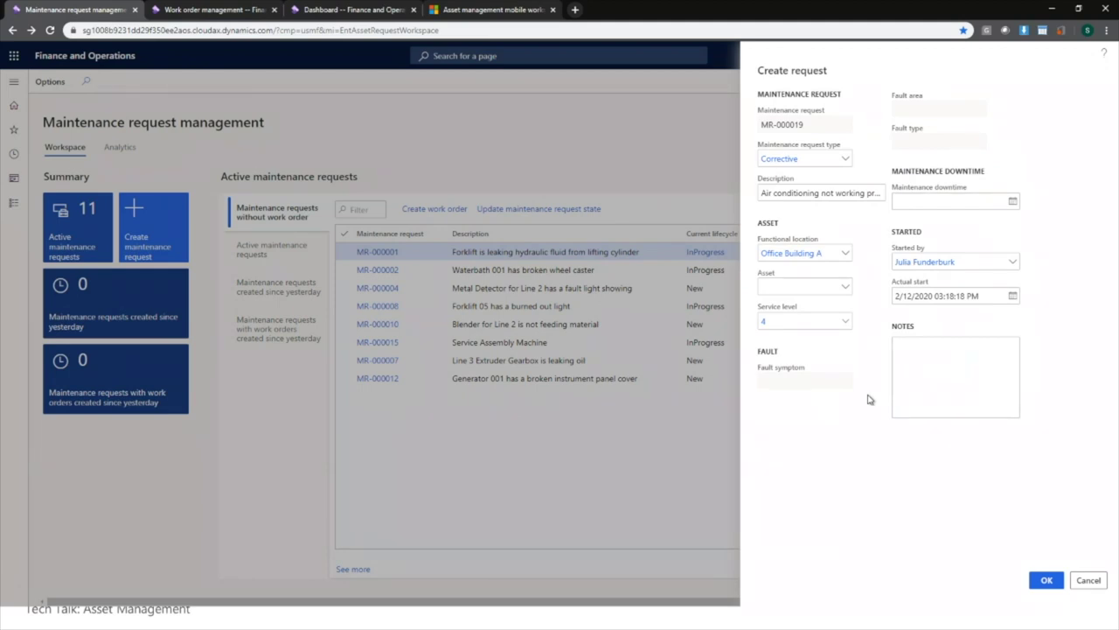
click(845, 287)
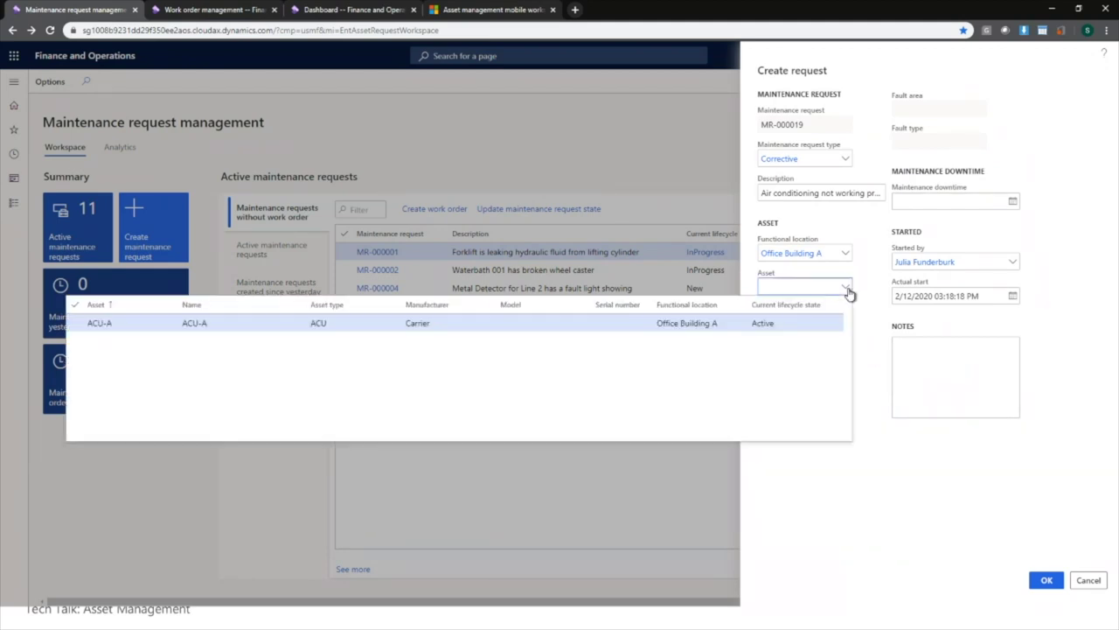
click(168, 324)
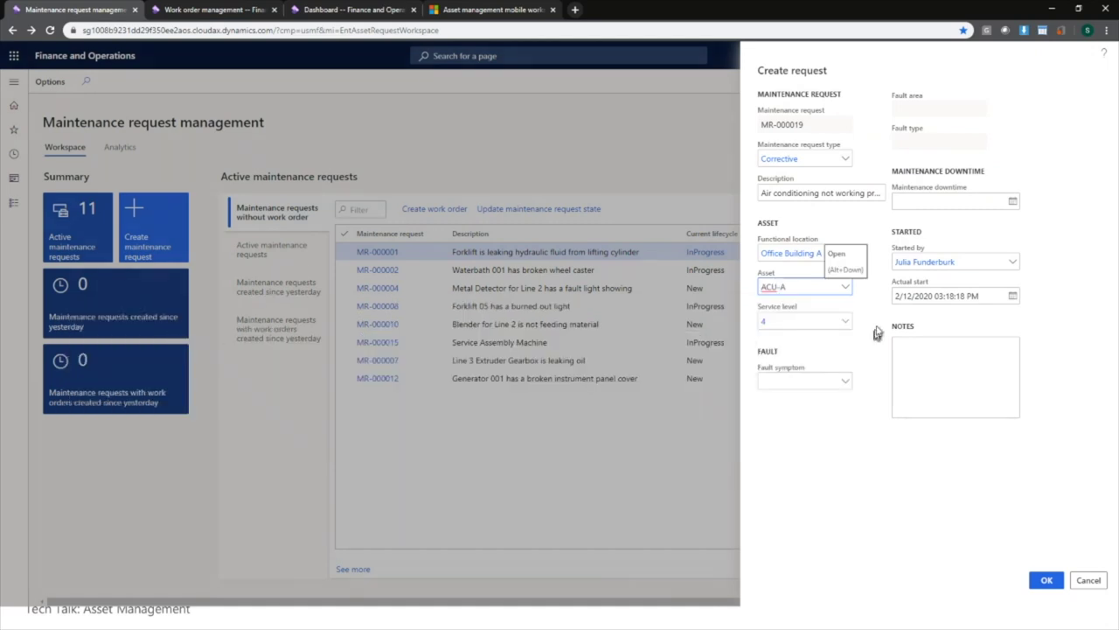
click(877, 436)
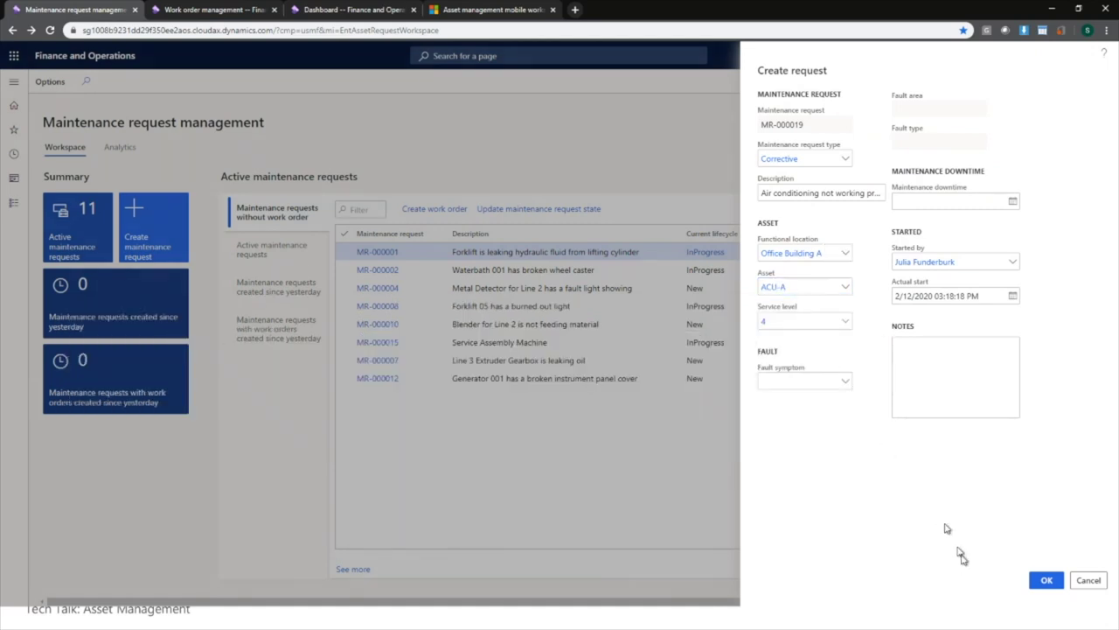
Step: Create and save the maintenance request, and return to a refreshed list of requests without work orders
click(1051, 580)
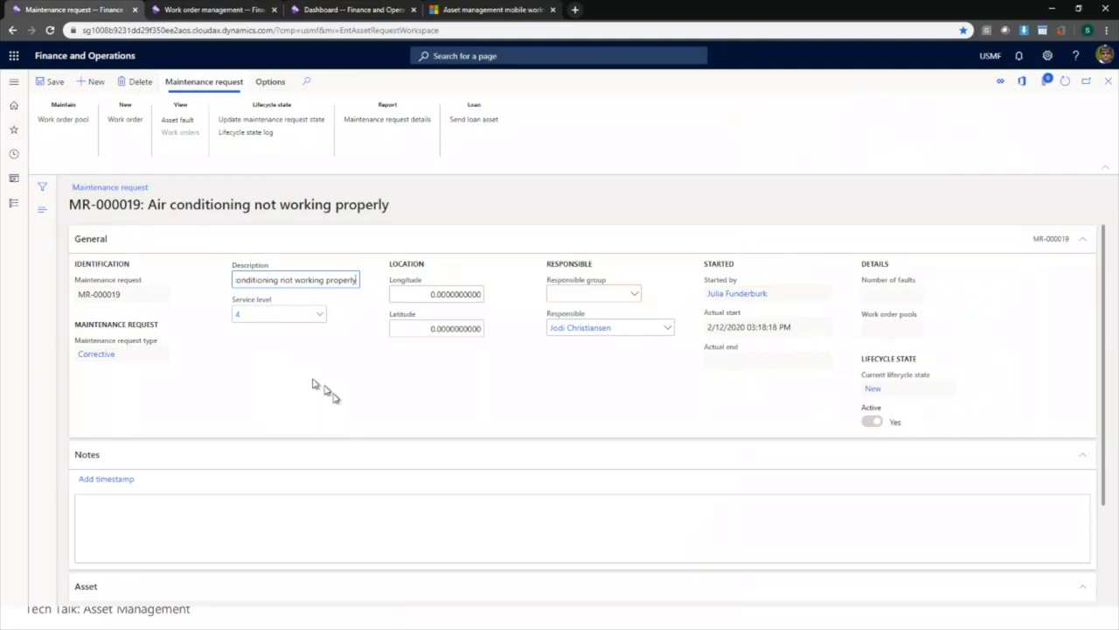
click(50, 84)
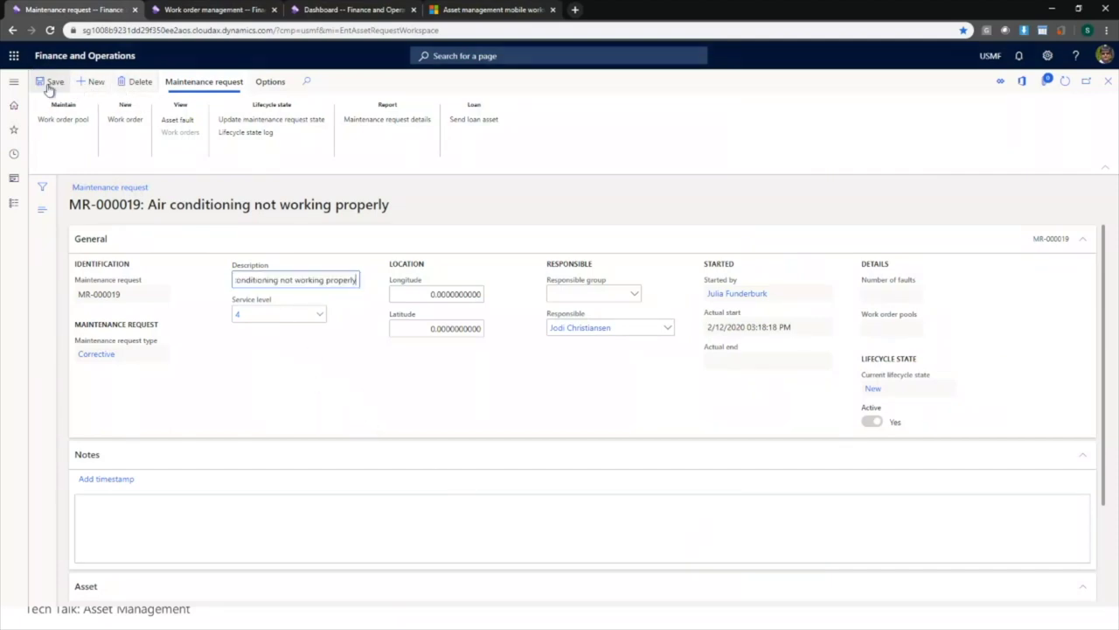
click(1109, 82)
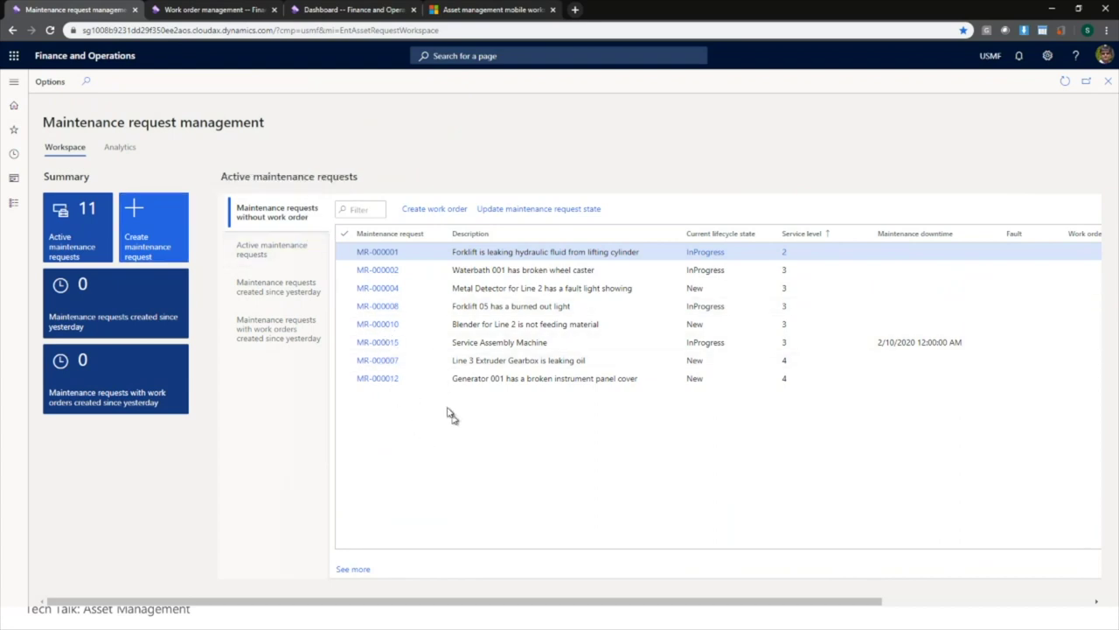
click(1065, 81)
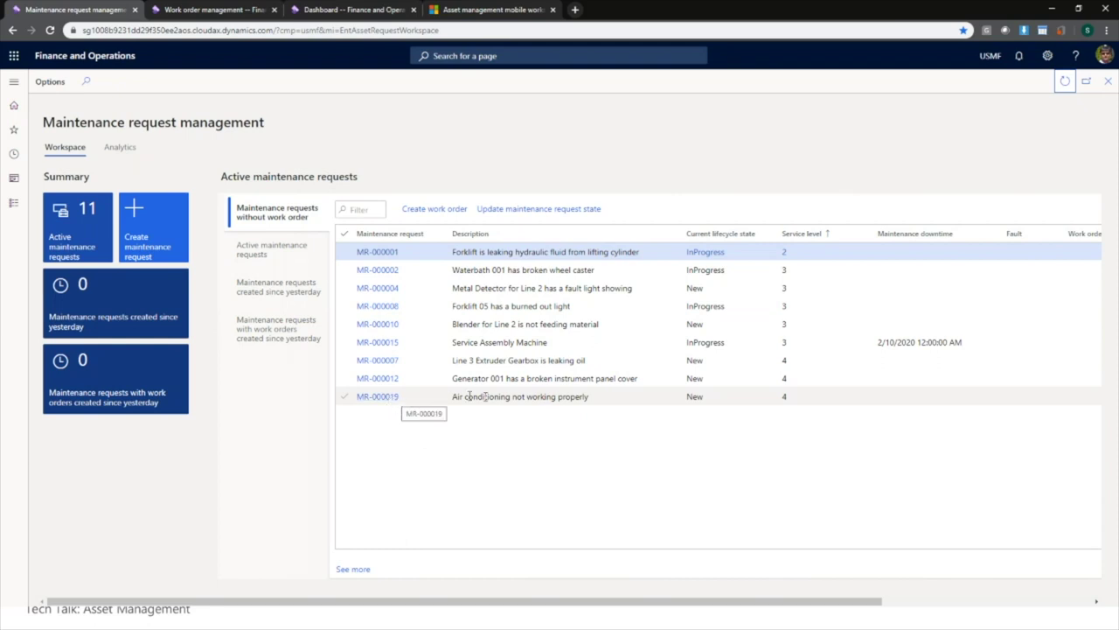
Step: Update the lifecycle state of the "Air conditioning not working properly" request to InProgress
click(714, 399)
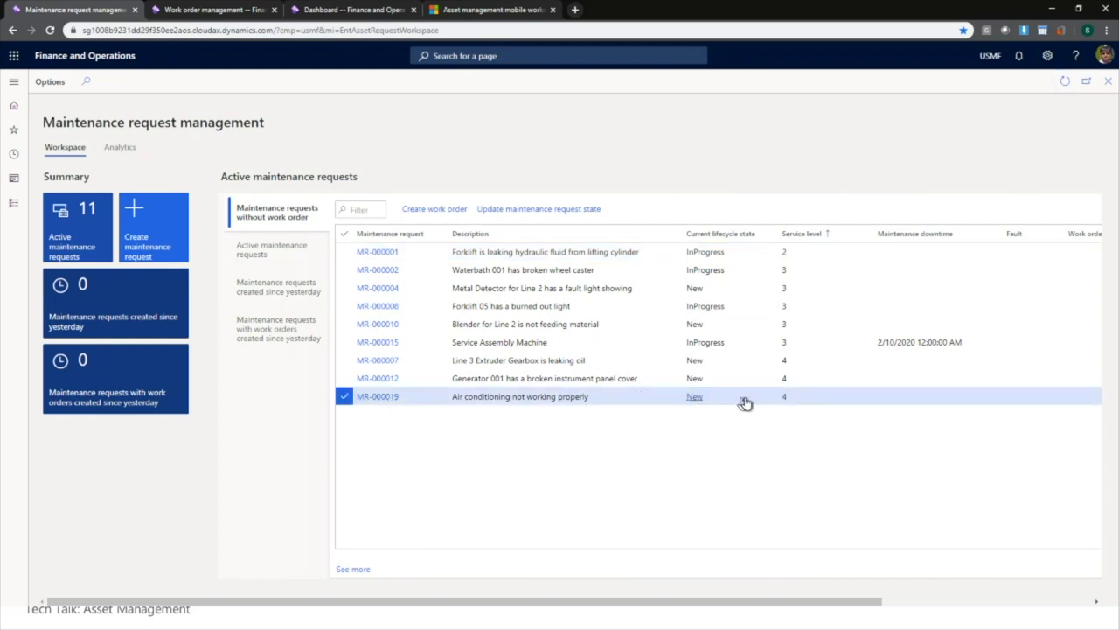
mouse_move(750, 403)
click(542, 210)
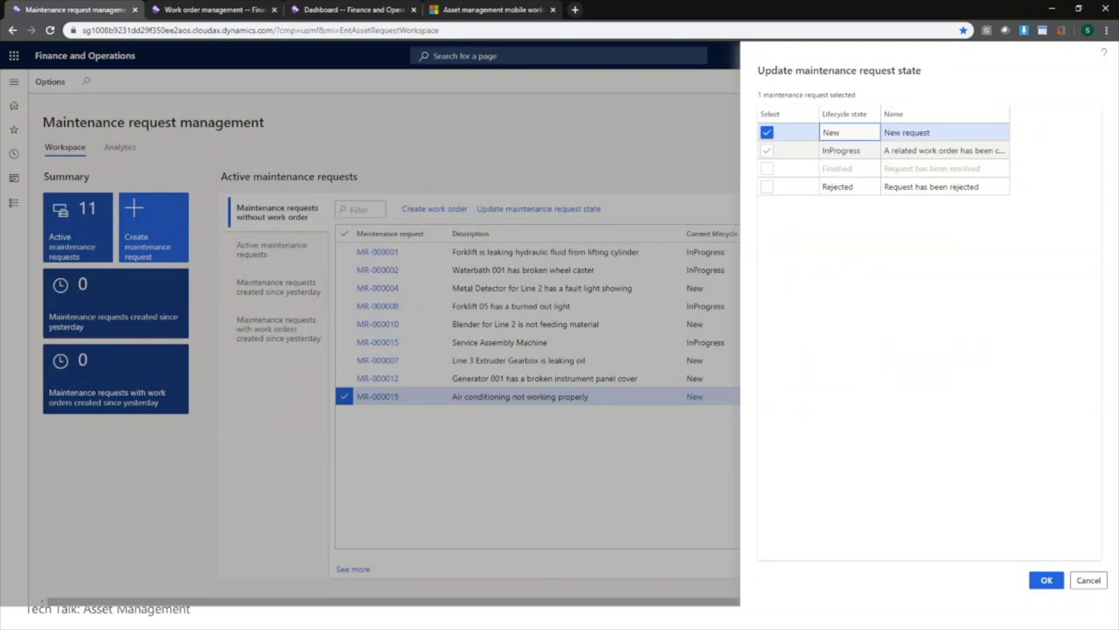
click(767, 150)
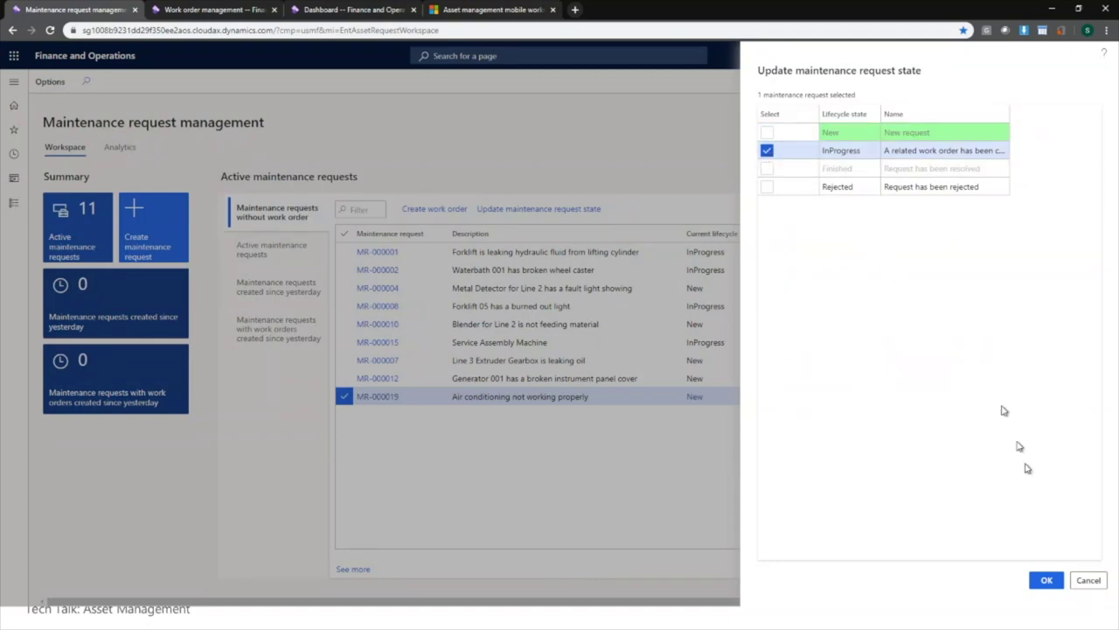
click(1047, 582)
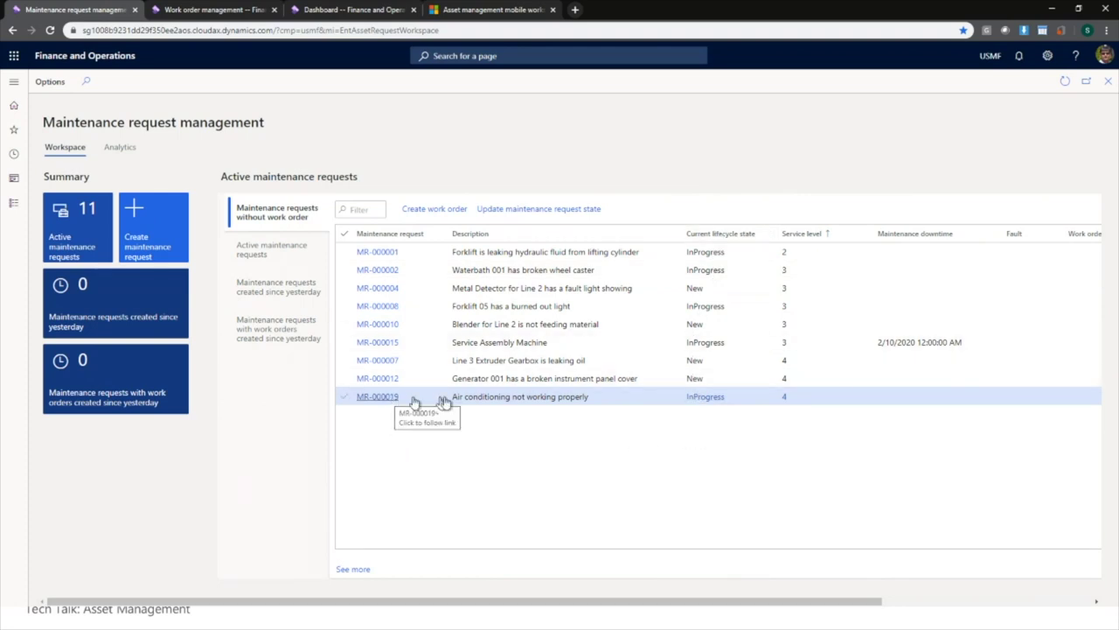
Step: Try to create a work order from the air conditioning request, and read the resulting notifications in the Action center
click(458, 214)
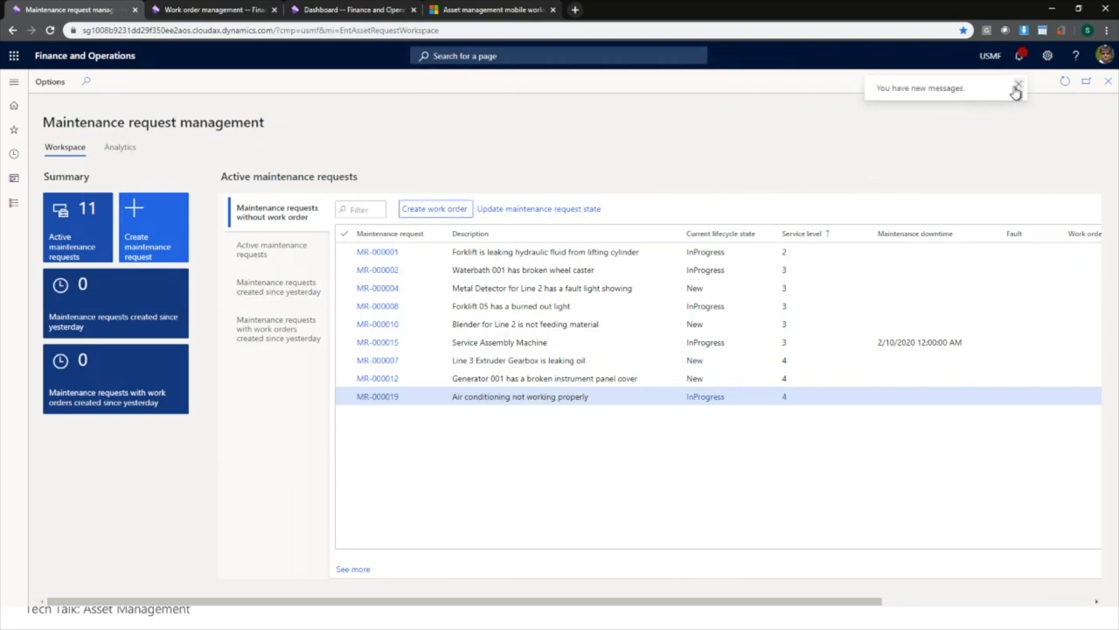
click(1020, 58)
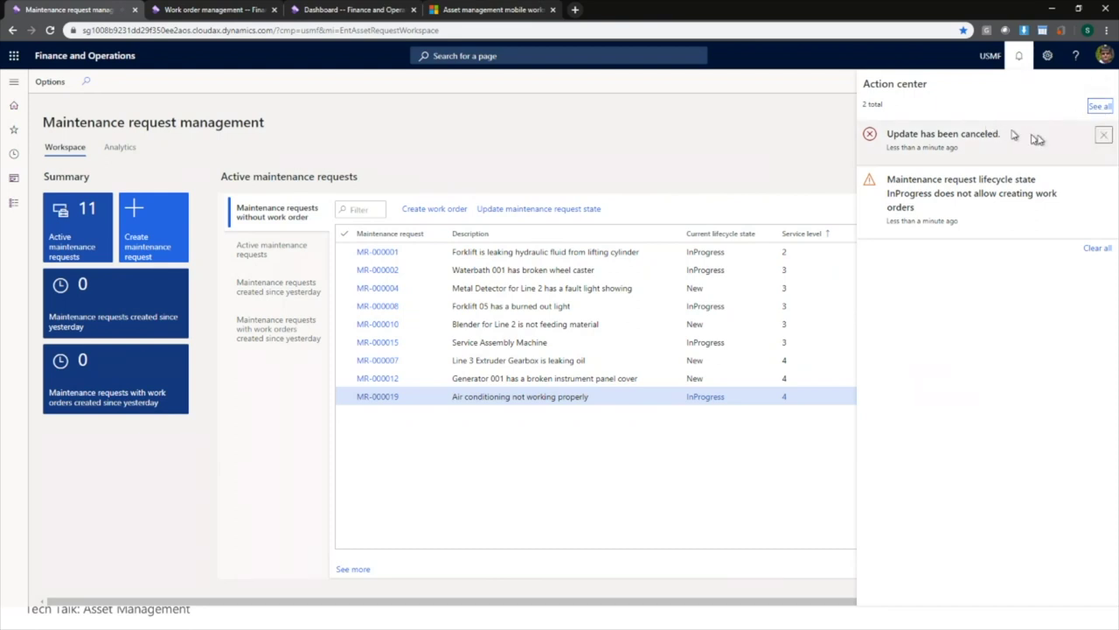
click(1104, 137)
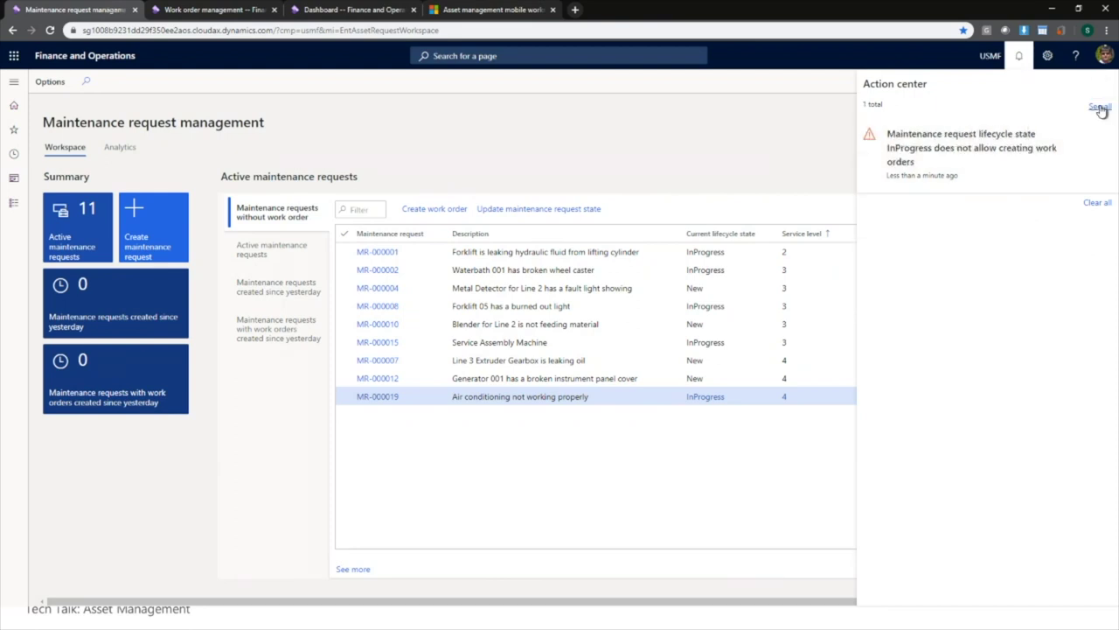
click(773, 136)
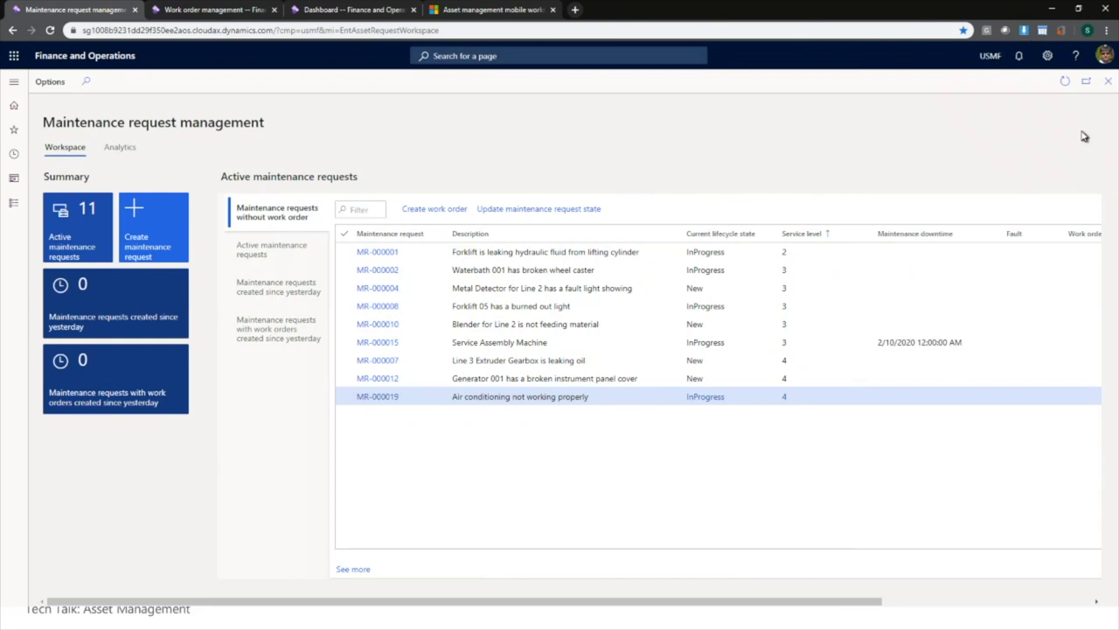
Step: Try to create a work order from the air conditioning request's own record, and read and dismiss a resulting Action center message
click(388, 399)
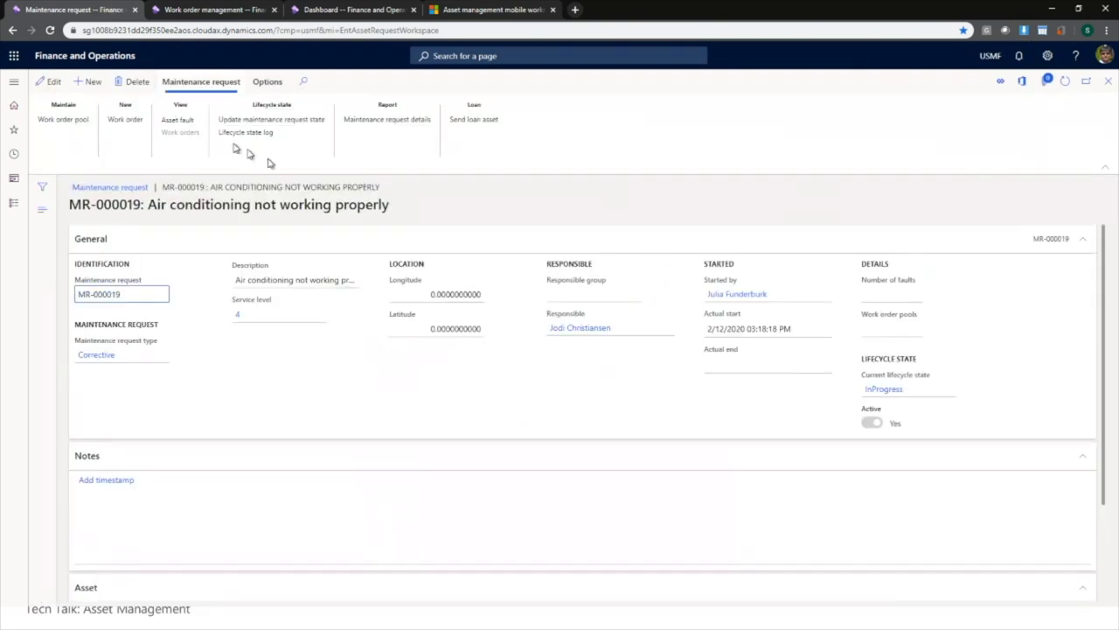
click(125, 120)
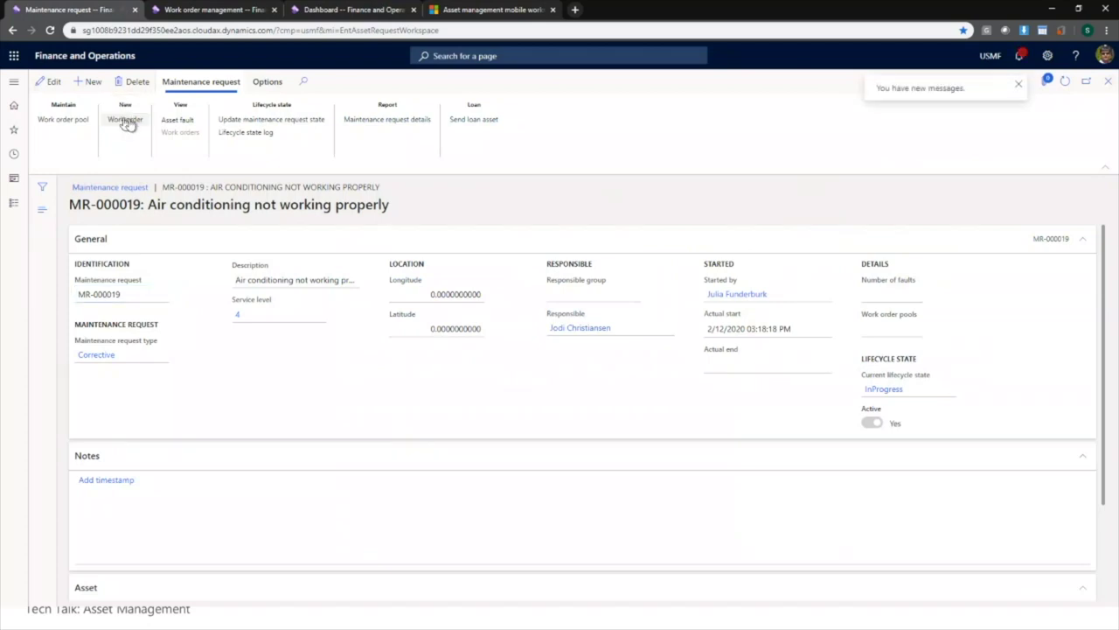
click(1020, 55)
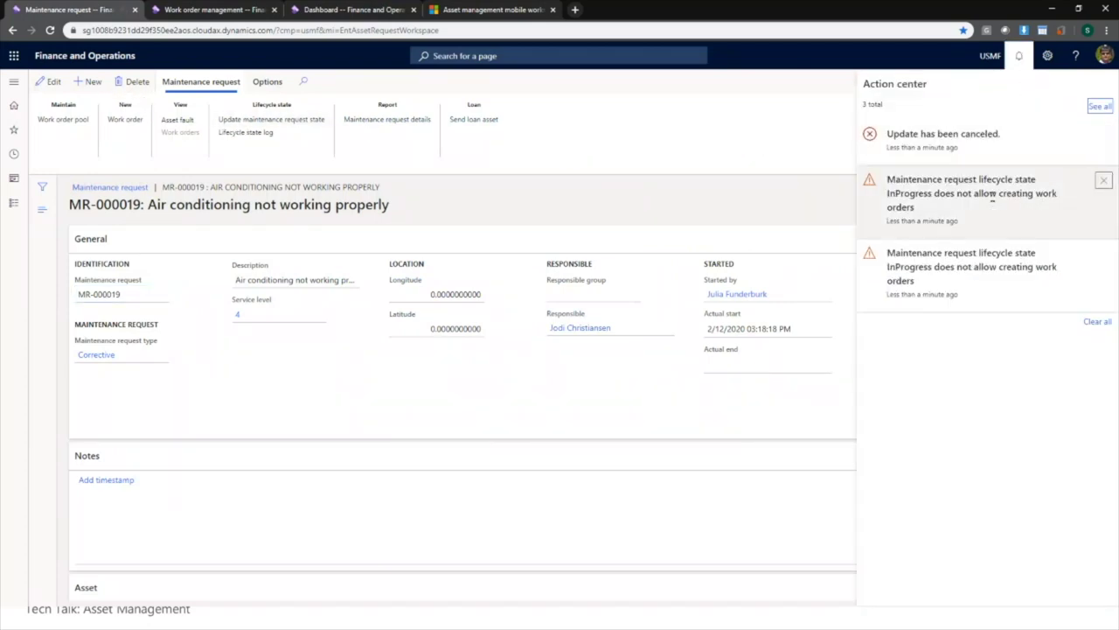
click(1104, 180)
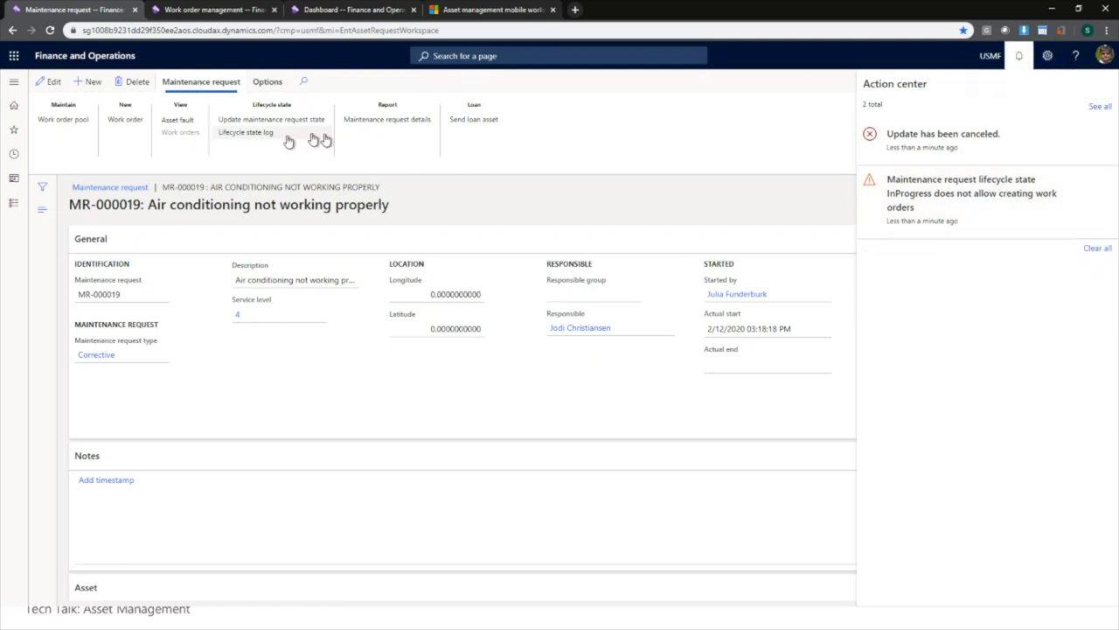
click(13, 83)
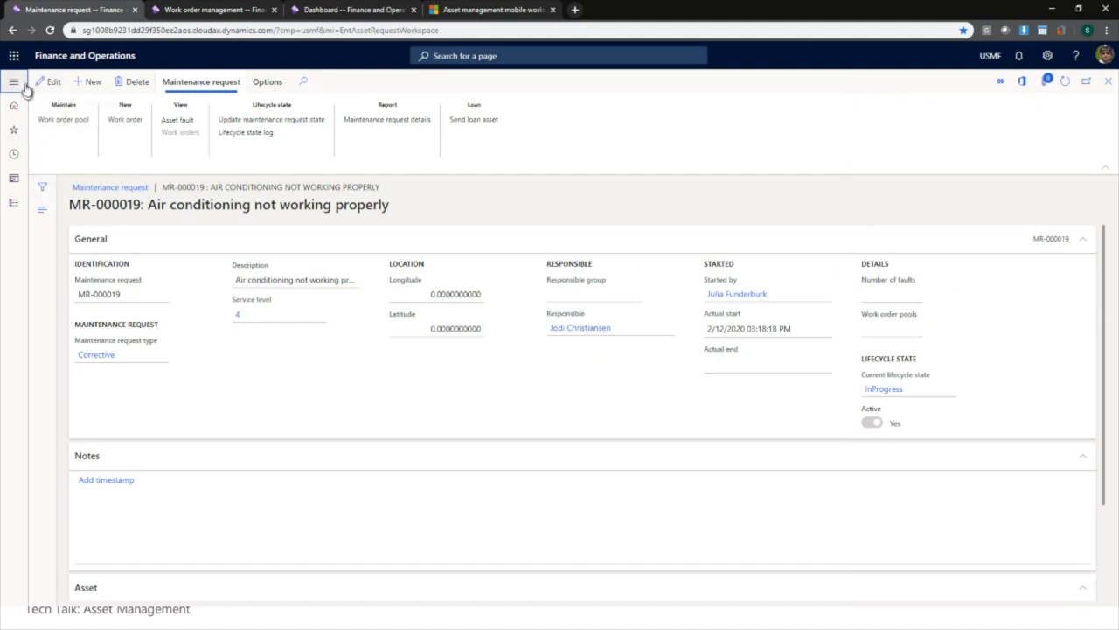
Step: Open the lifecycle states setup for maintenance requests in the Asset management module
click(14, 82)
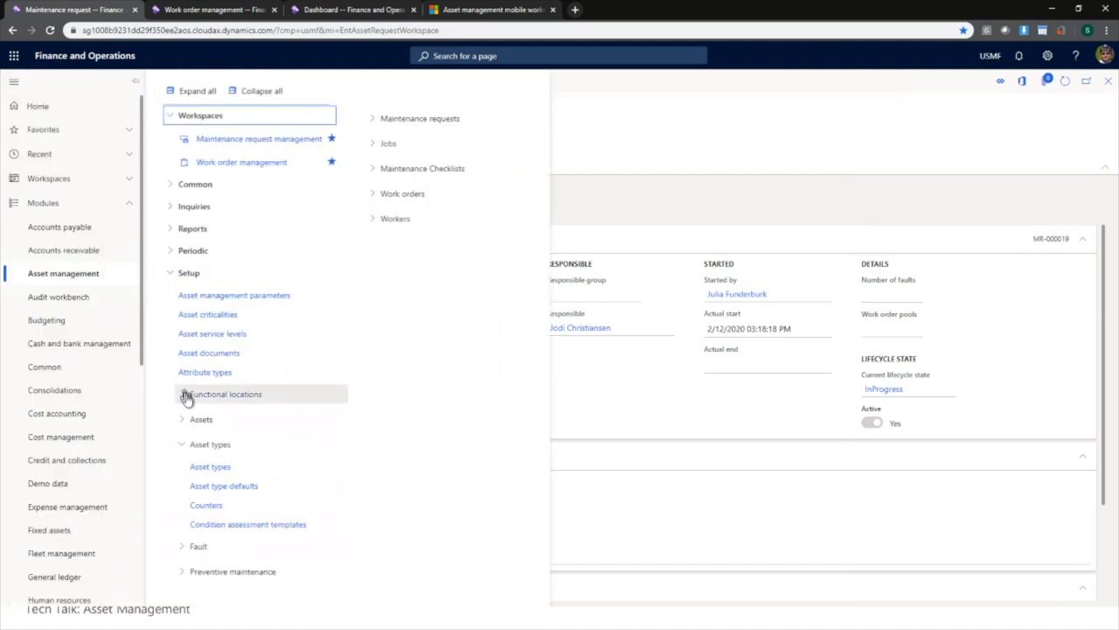
click(192, 274)
click(194, 274)
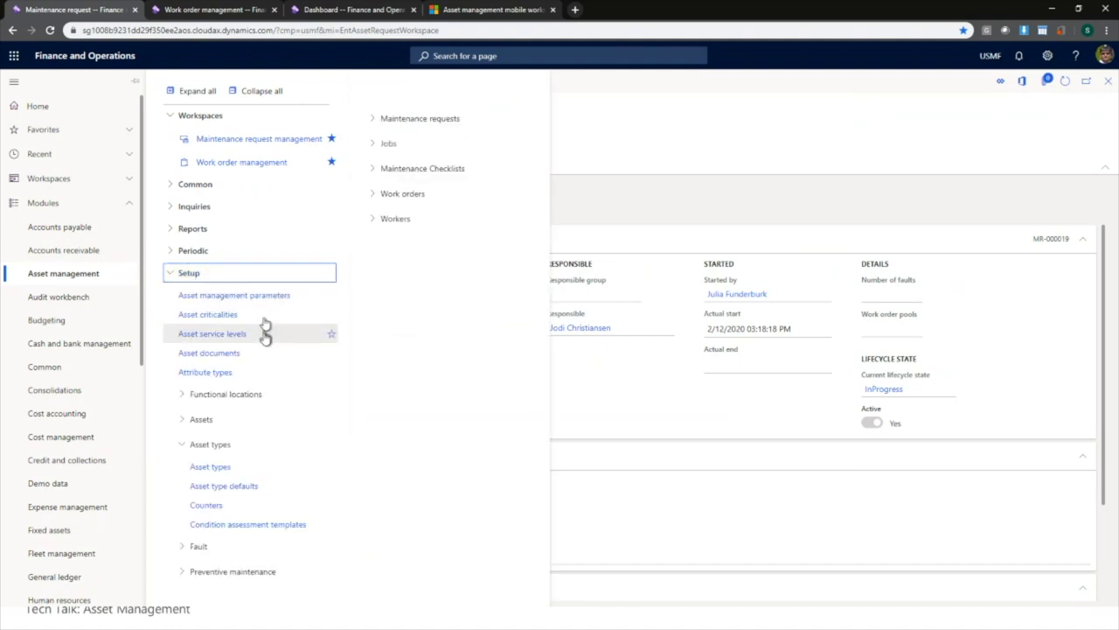
click(211, 446)
click(226, 519)
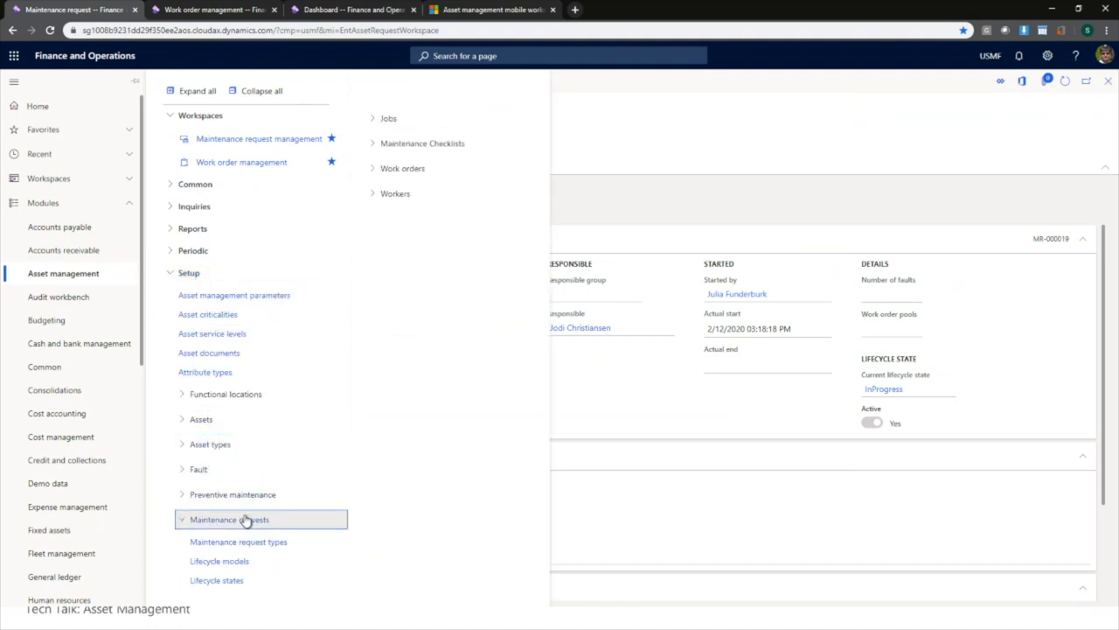
click(226, 584)
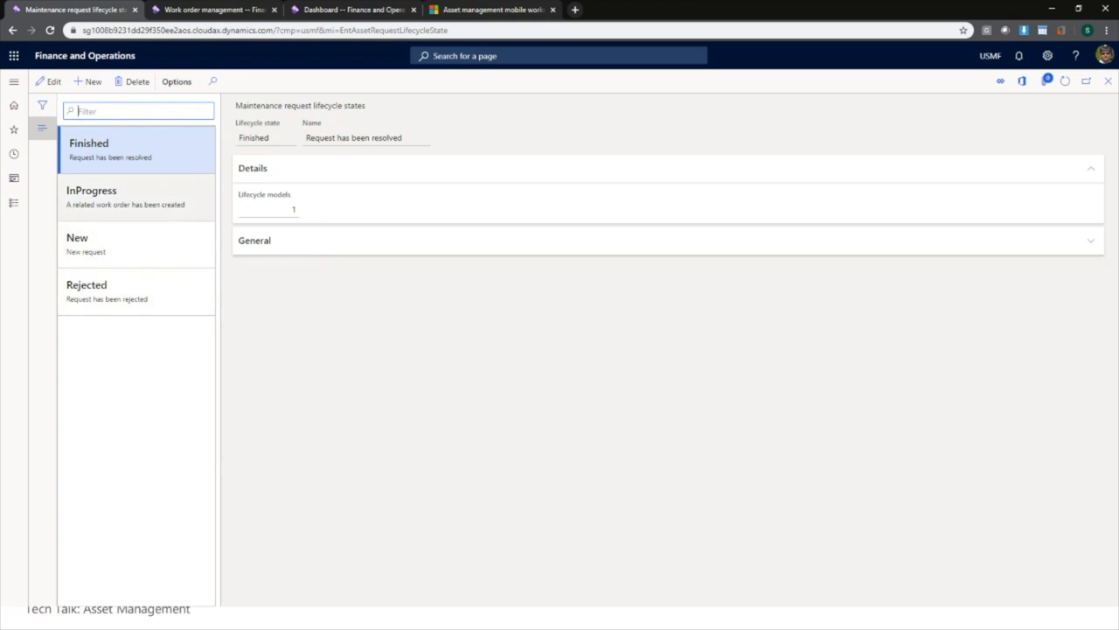
Step: Allow work order creation for the InProgress maintenance request lifecycle state, and close the setup page
click(160, 197)
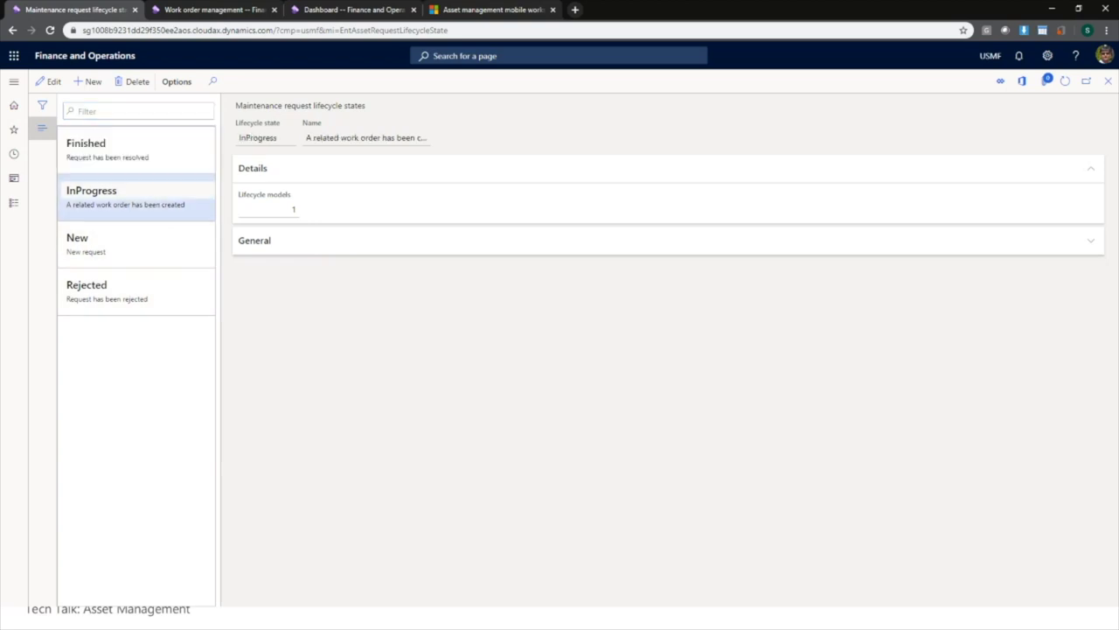
click(280, 240)
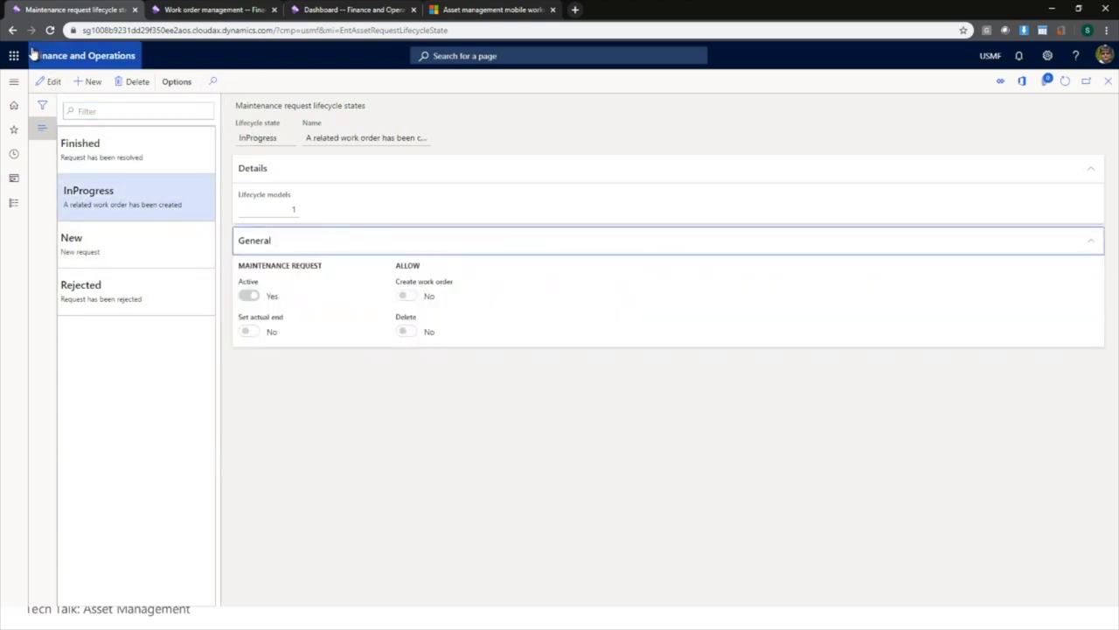
click(50, 81)
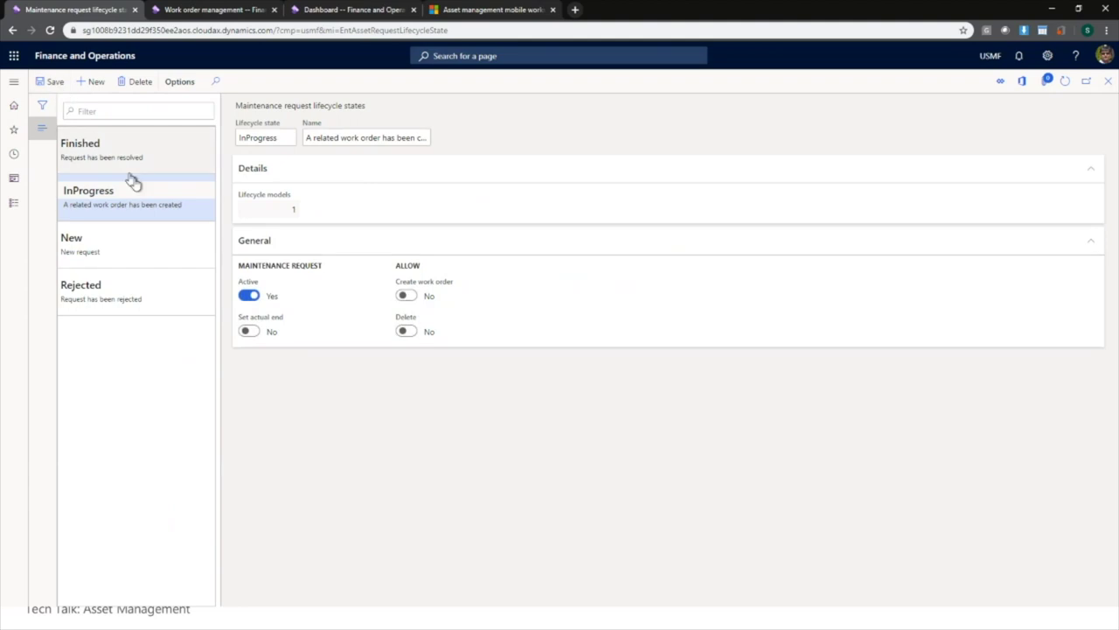
click(407, 296)
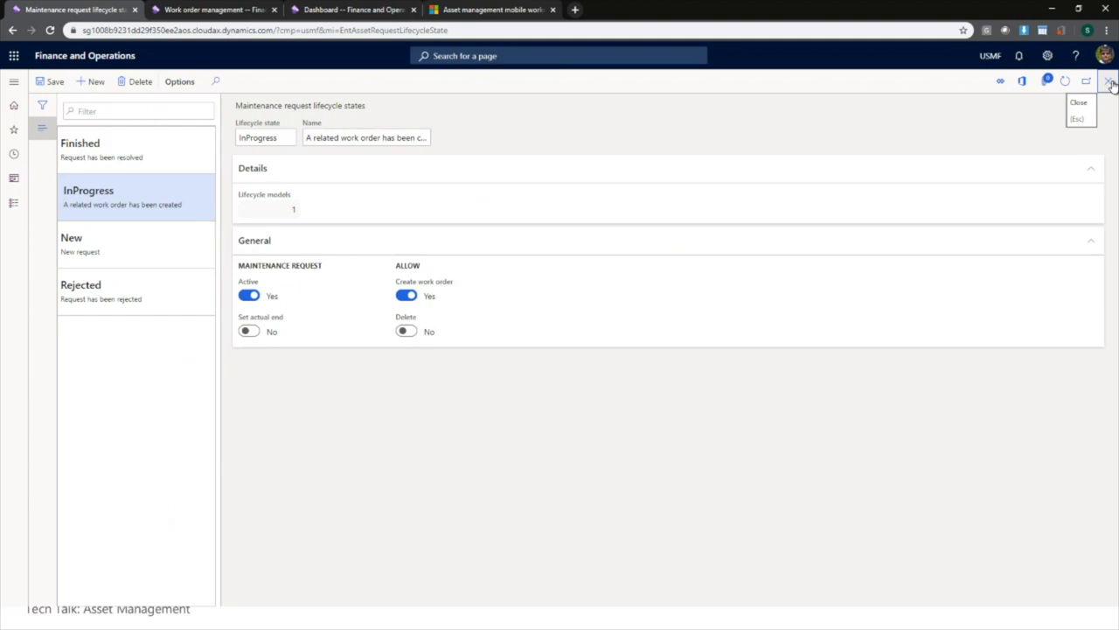
click(1109, 82)
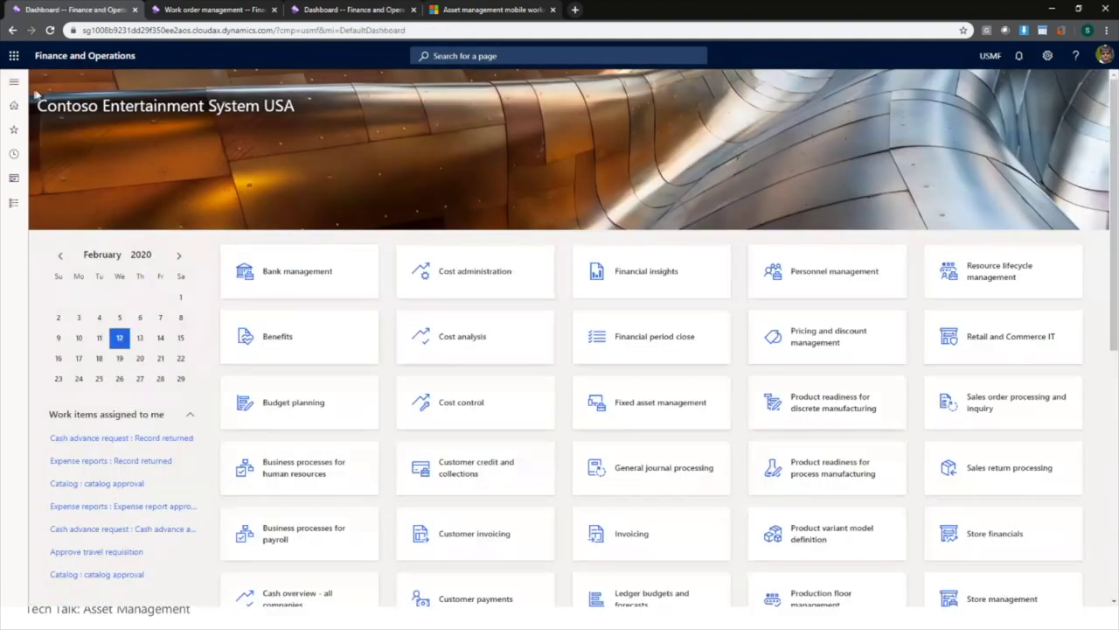
Step: Create a work order from the "Air conditioning not working properly" request in the Maintenance request management workspace, with maintenance job type Inspection
click(13, 82)
click(243, 140)
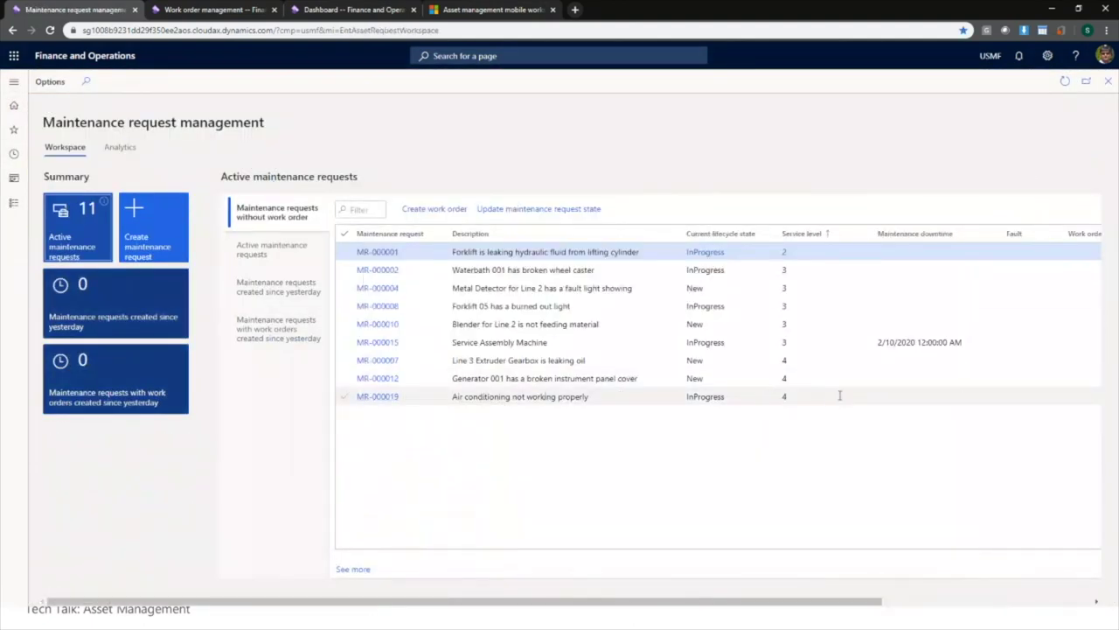
click(840, 395)
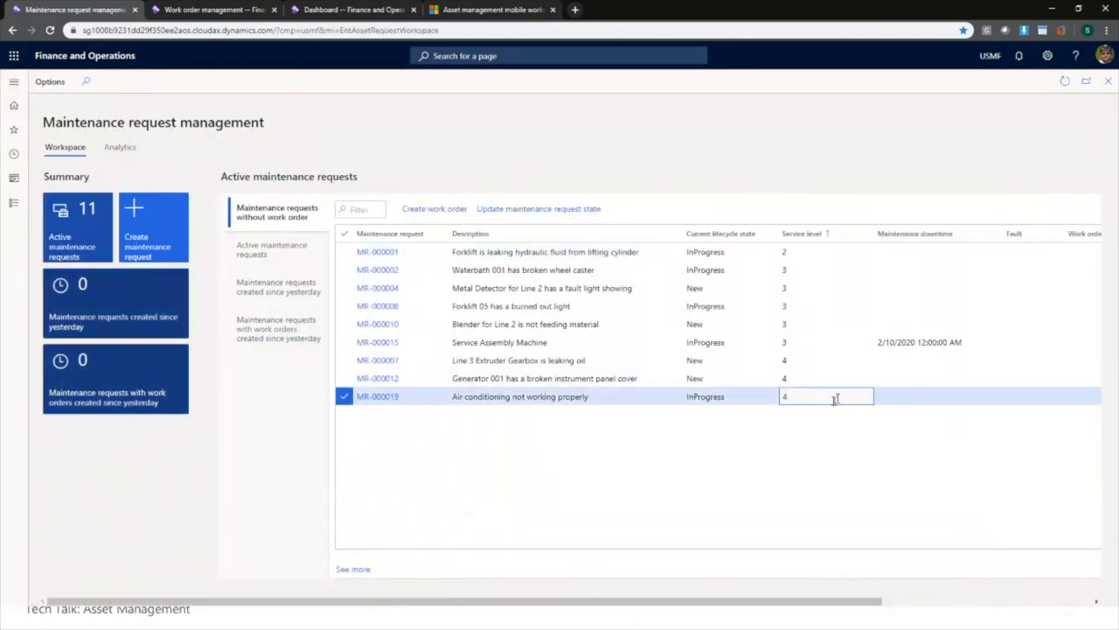
click(449, 213)
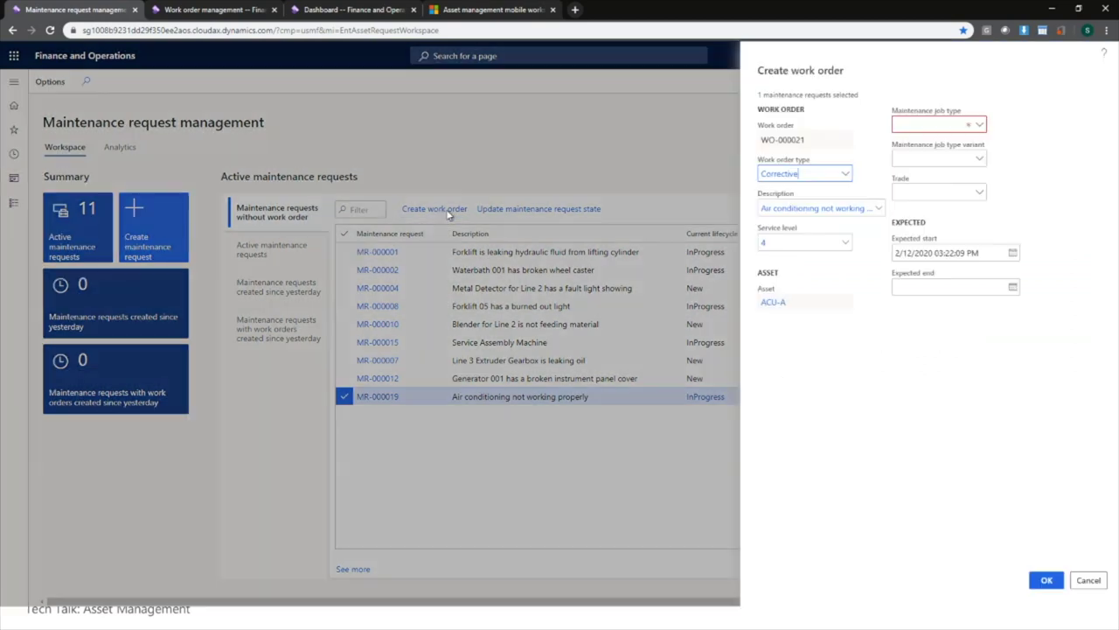
click(1050, 581)
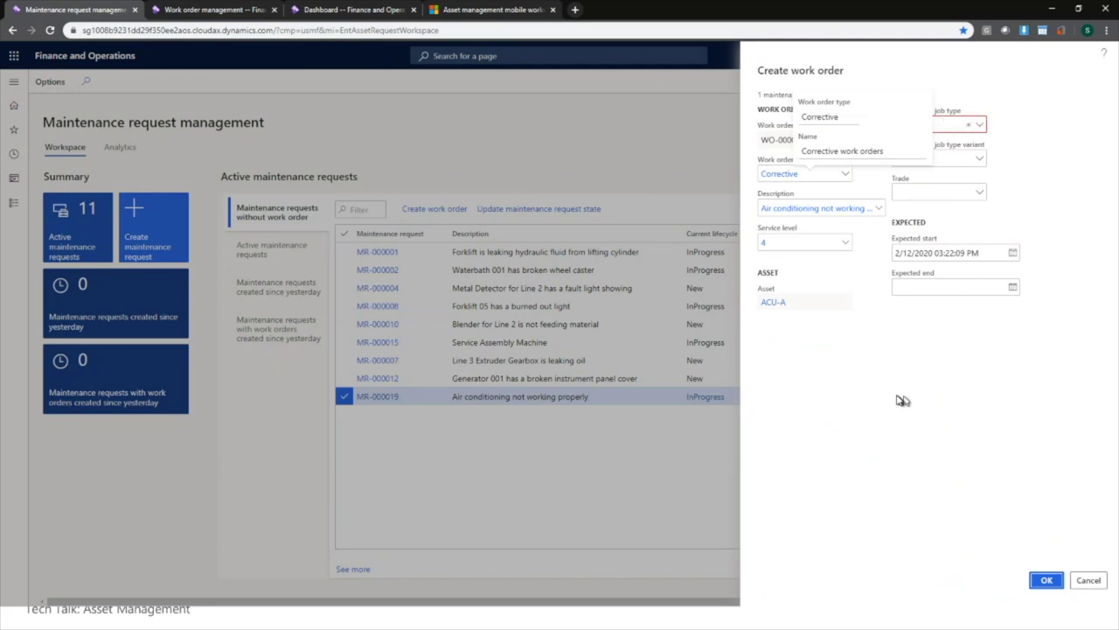
click(981, 128)
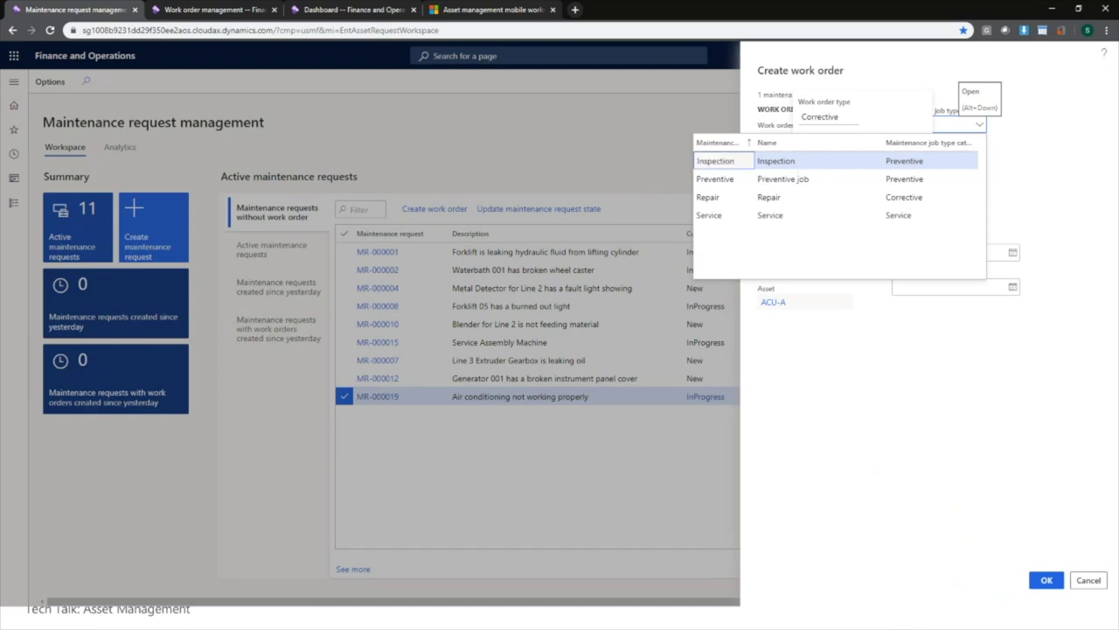
click(777, 164)
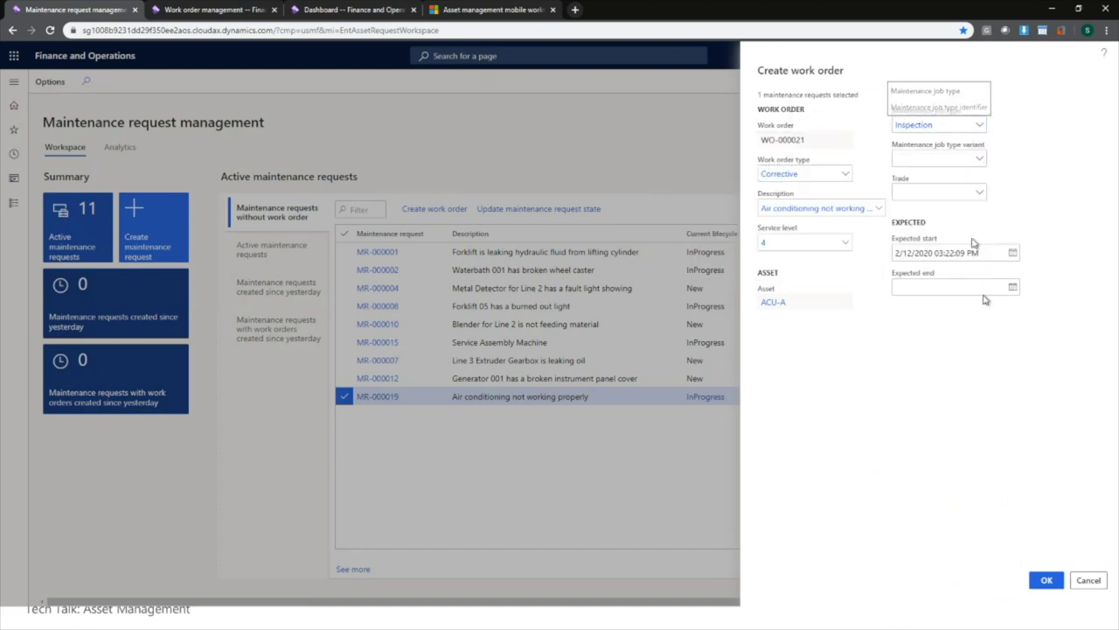
click(1047, 581)
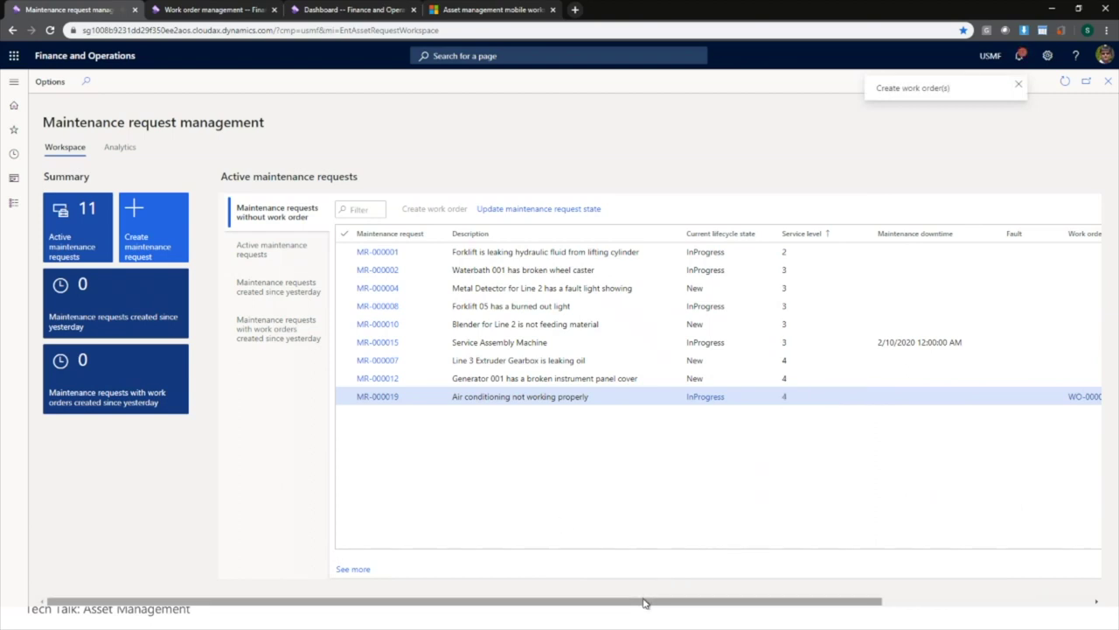
Step: Open the work order created from the air conditioning request, and review its header details and maintenance job line
drag(643, 601, 790, 604)
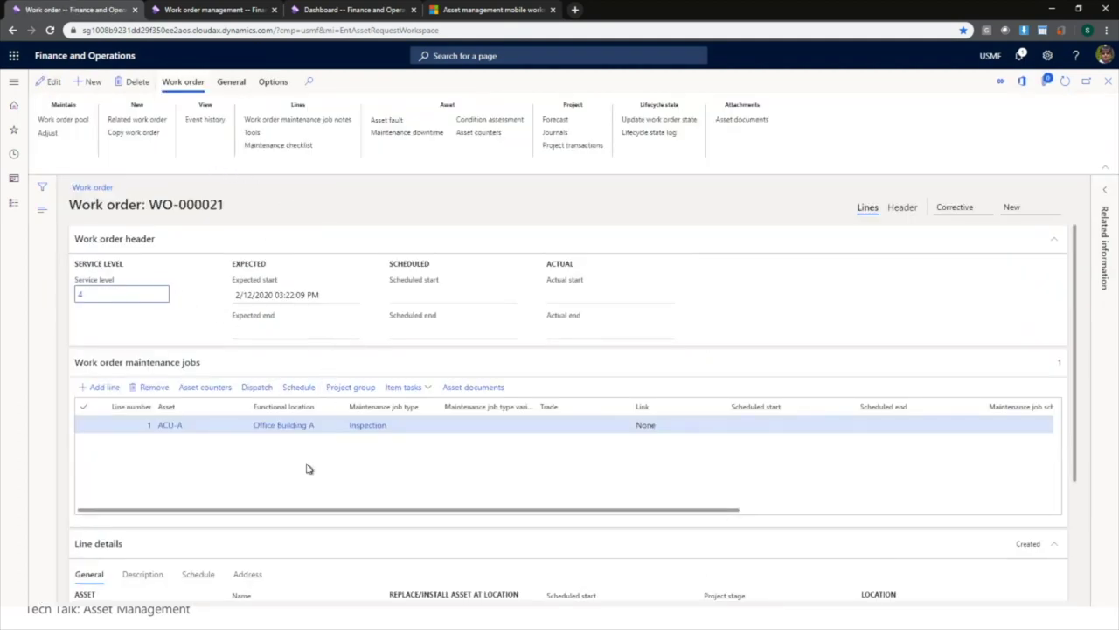
click(902, 207)
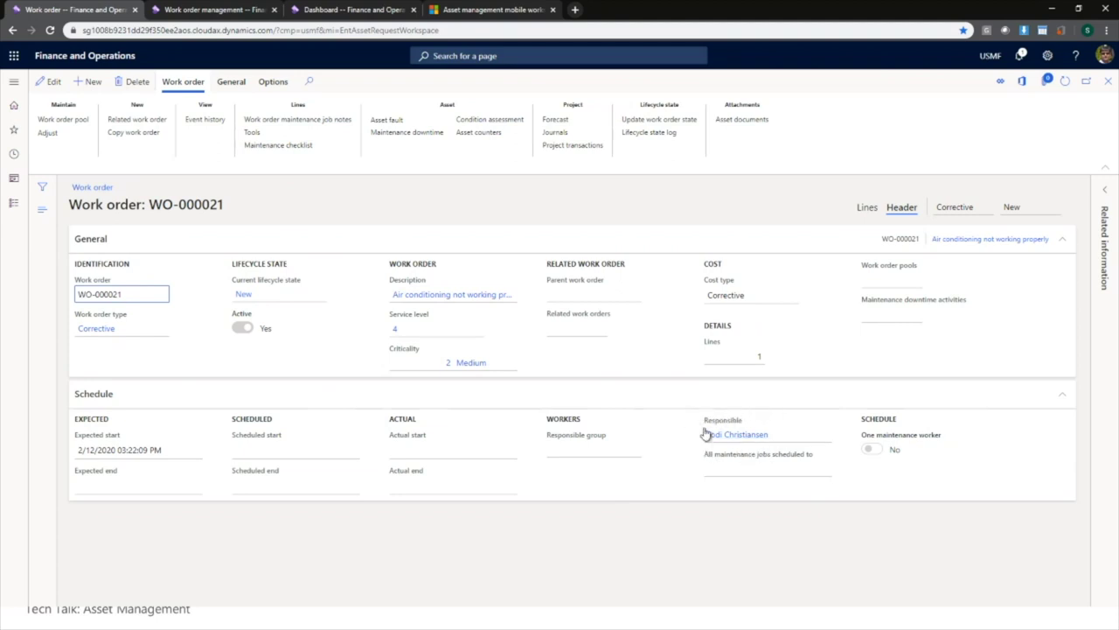
mouse_move(737, 441)
click(868, 210)
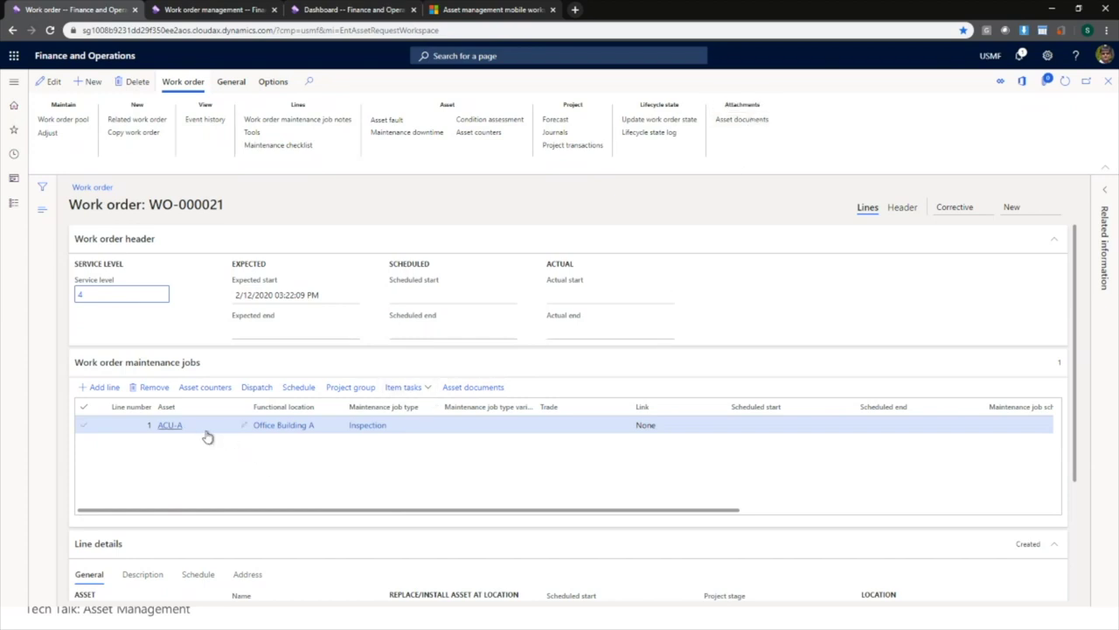
mouse_move(169, 430)
drag(425, 515, 350, 516)
Step: Start dispatching the ACU-A inspection job, and set its schedule hours to 1.50
click(257, 390)
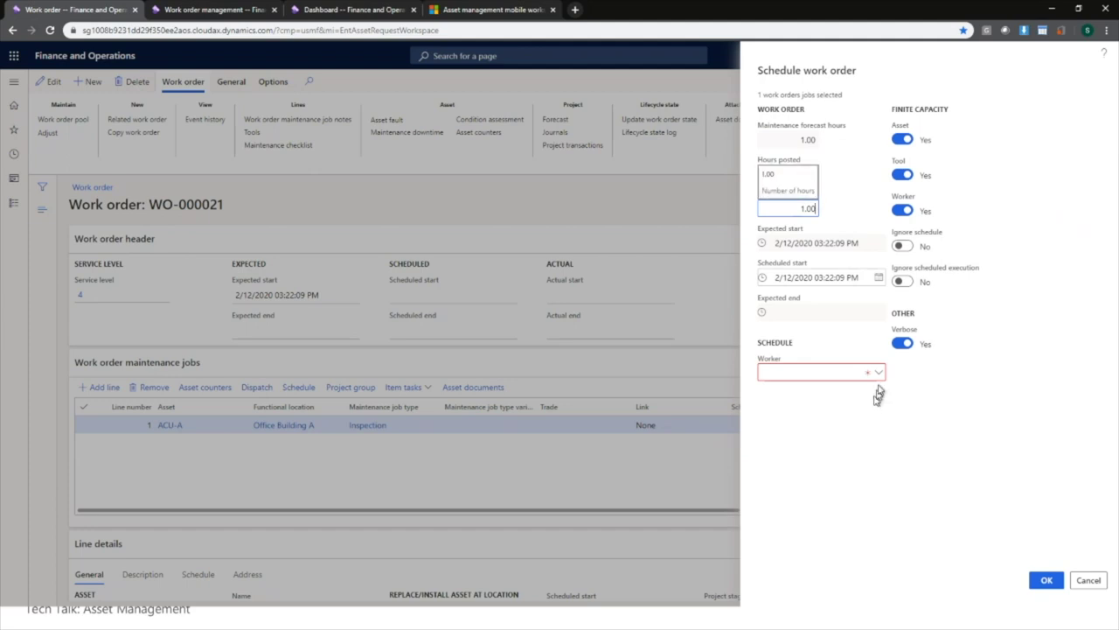
double_click(812, 209)
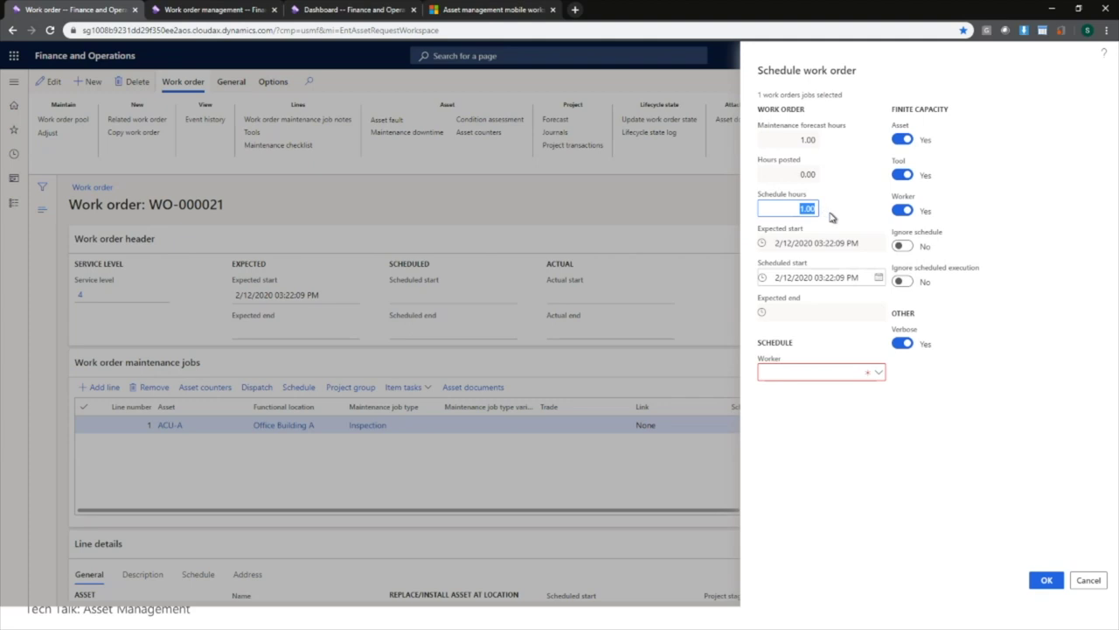
double_click(797, 141)
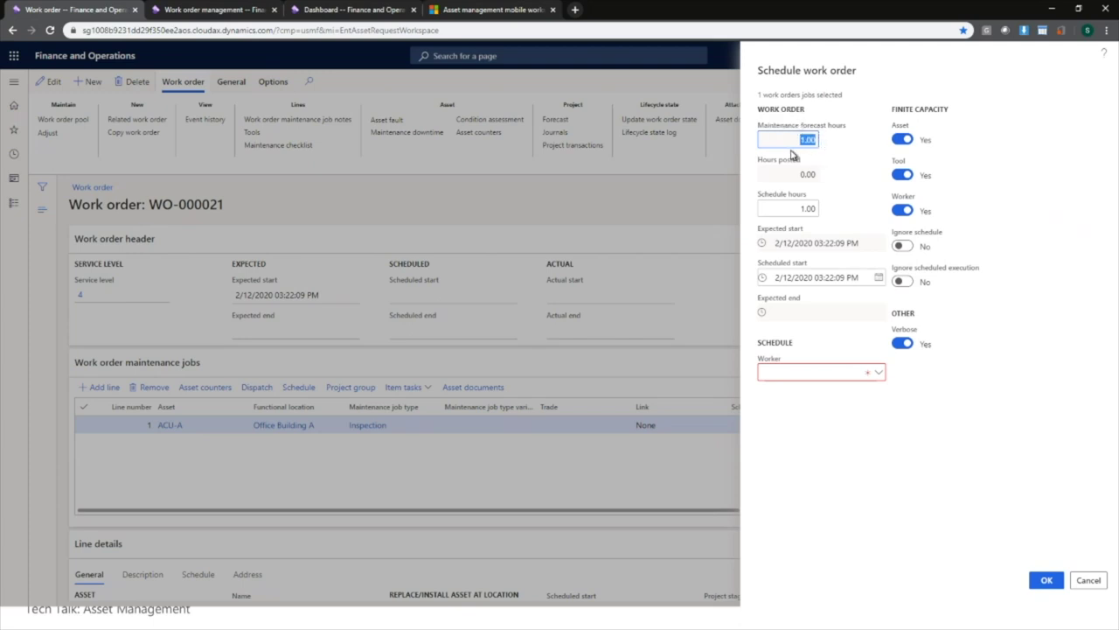
click(799, 209)
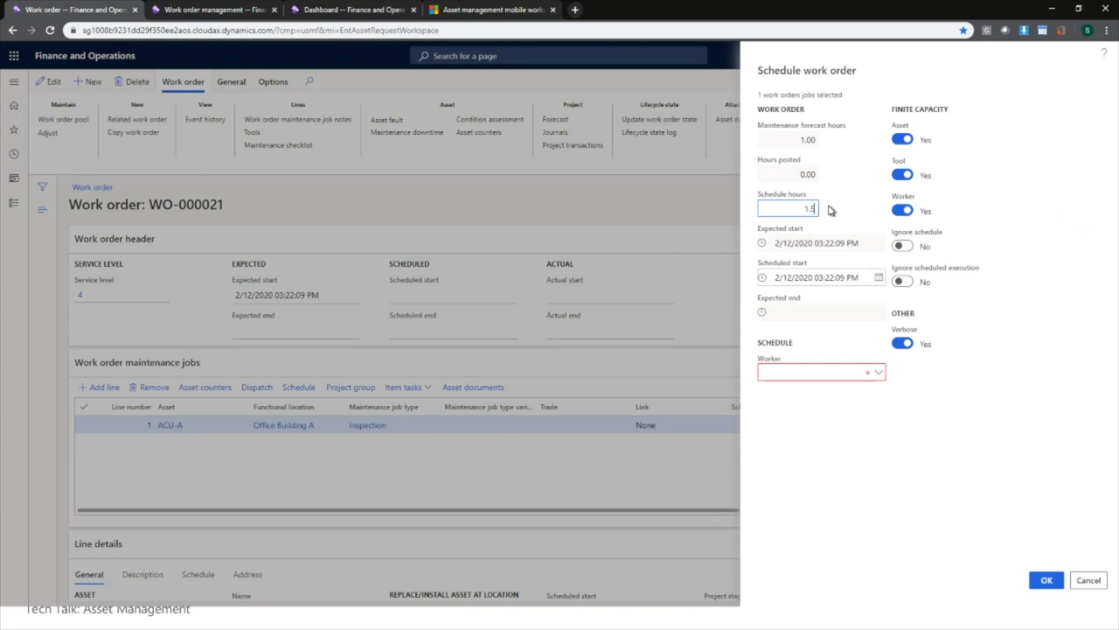
click(831, 210)
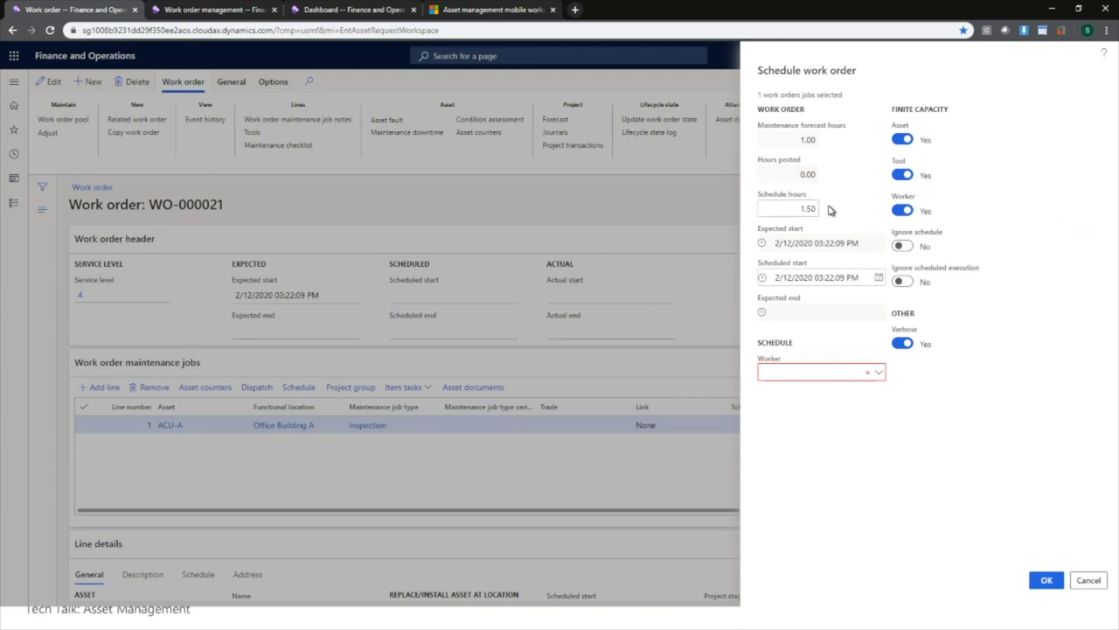
Step: Assign the work order's responsible person as the worker, confirm the dispatch, and refresh the work order
click(879, 374)
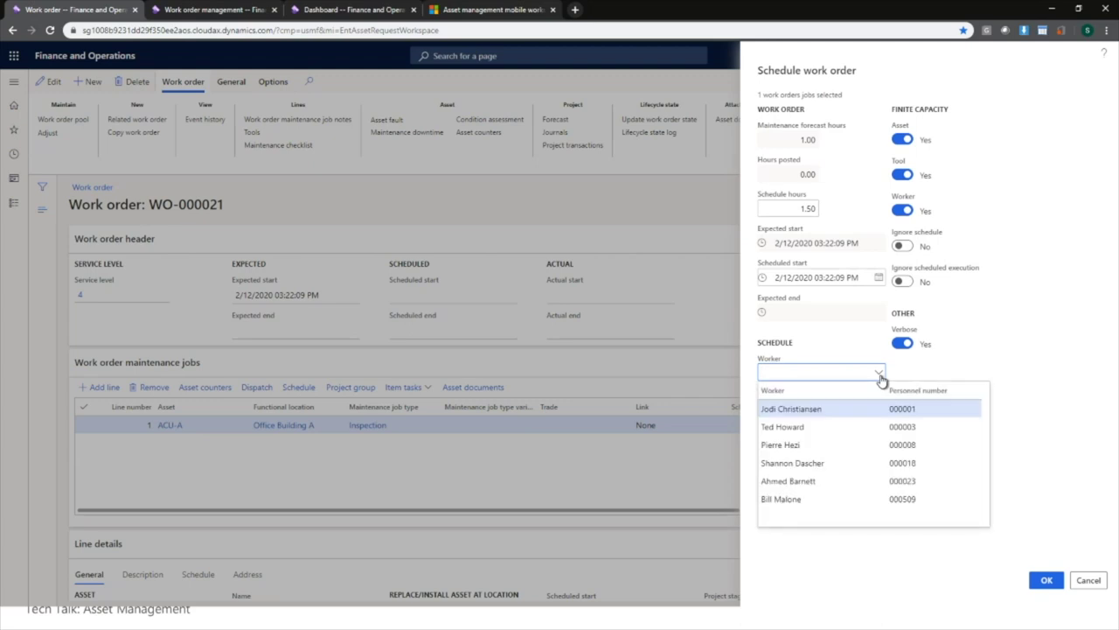
click(777, 409)
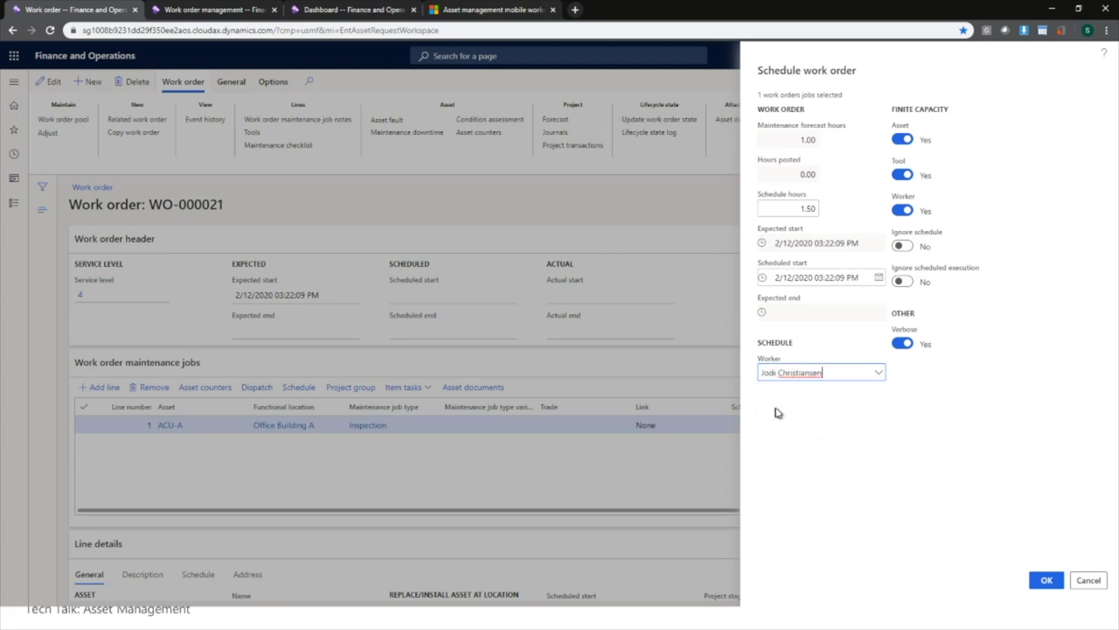
click(879, 374)
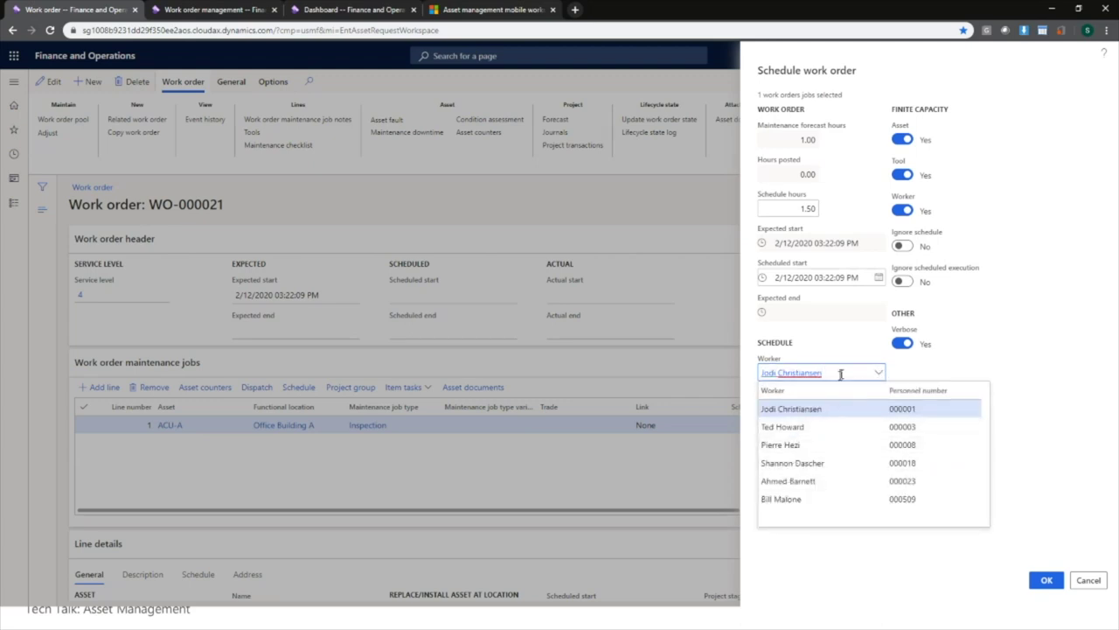
click(988, 368)
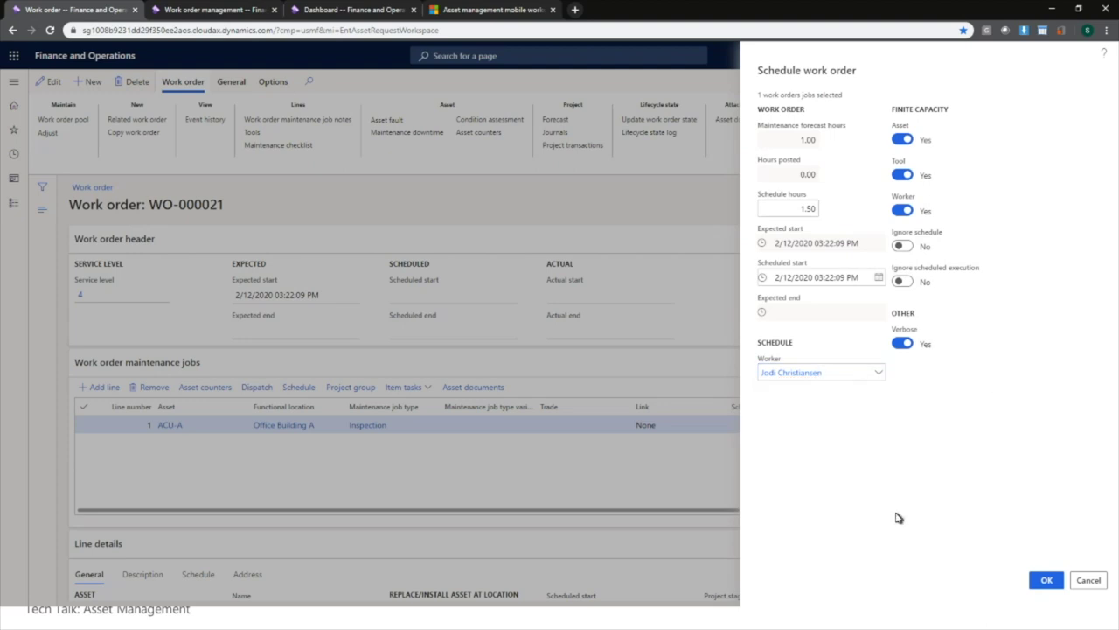
click(1047, 580)
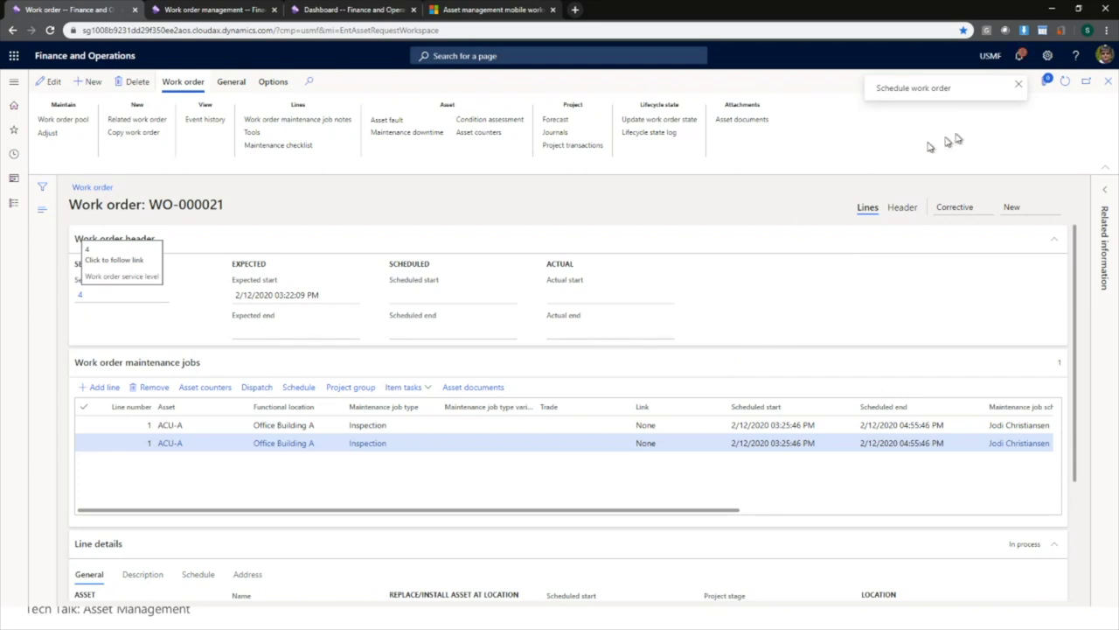
click(1064, 81)
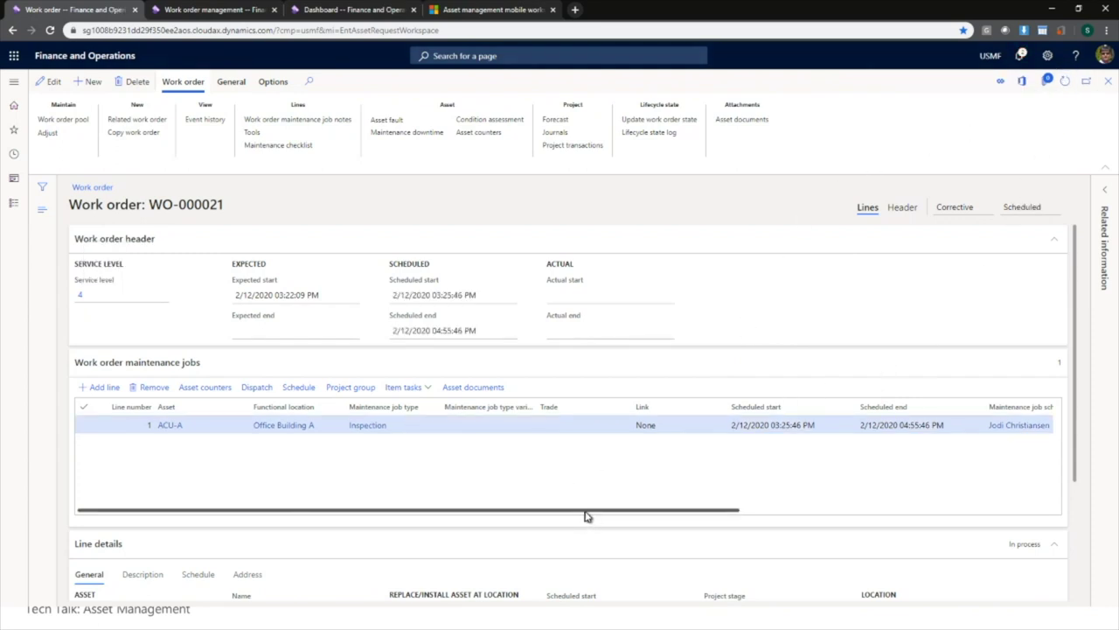
Step: Review the scheduled worker and dates on the ACU-A inspection line and the lifecycle states available for the work order
drag(586, 512, 730, 512)
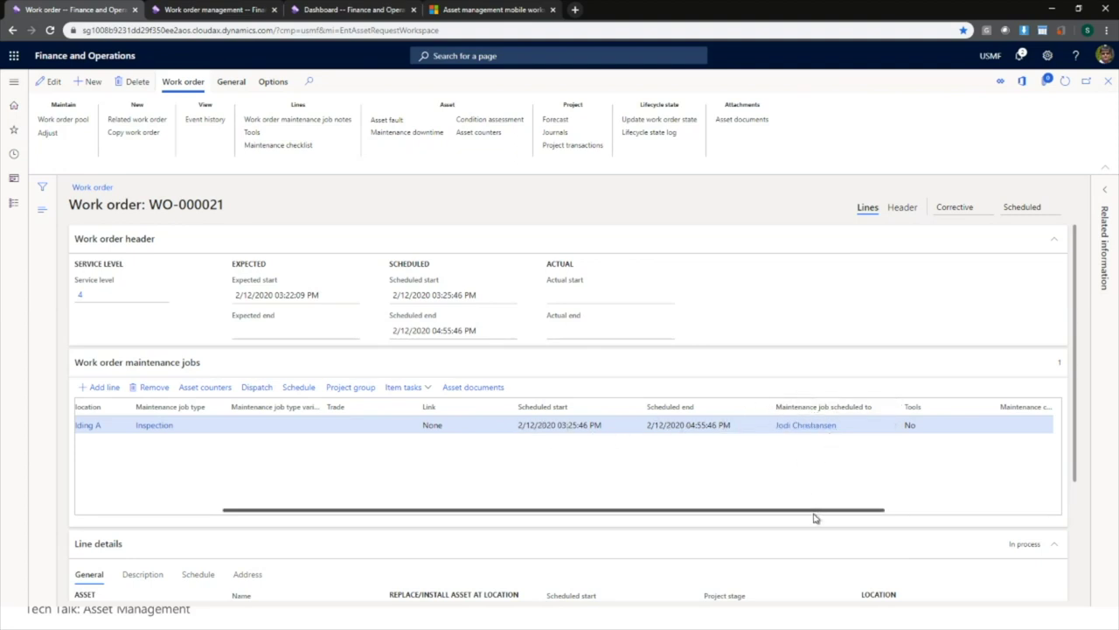
drag(813, 517, 525, 514)
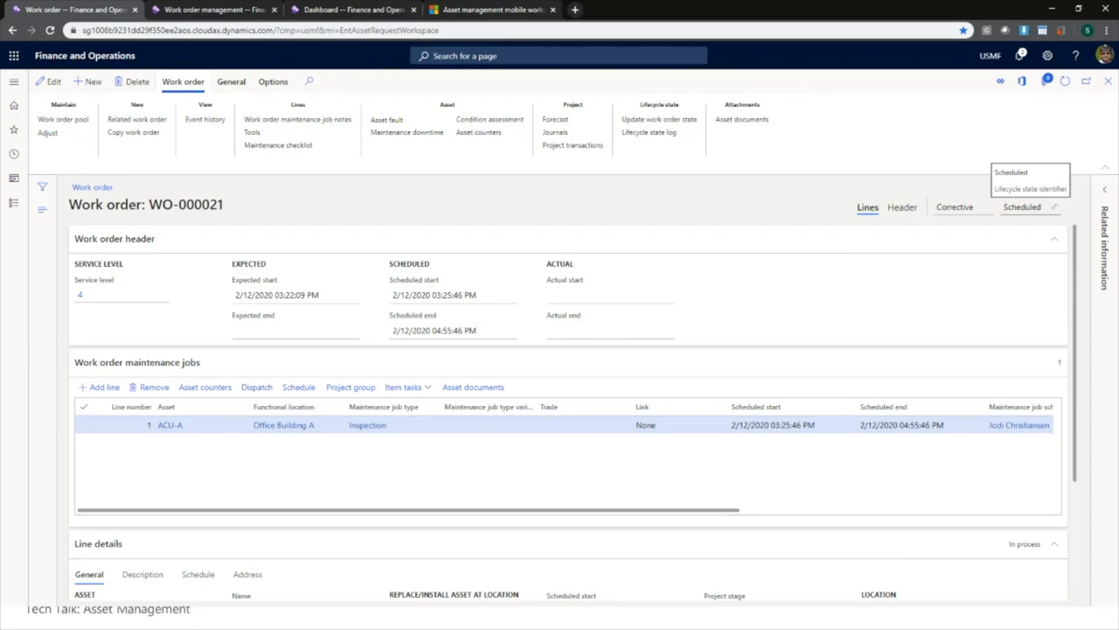
click(660, 119)
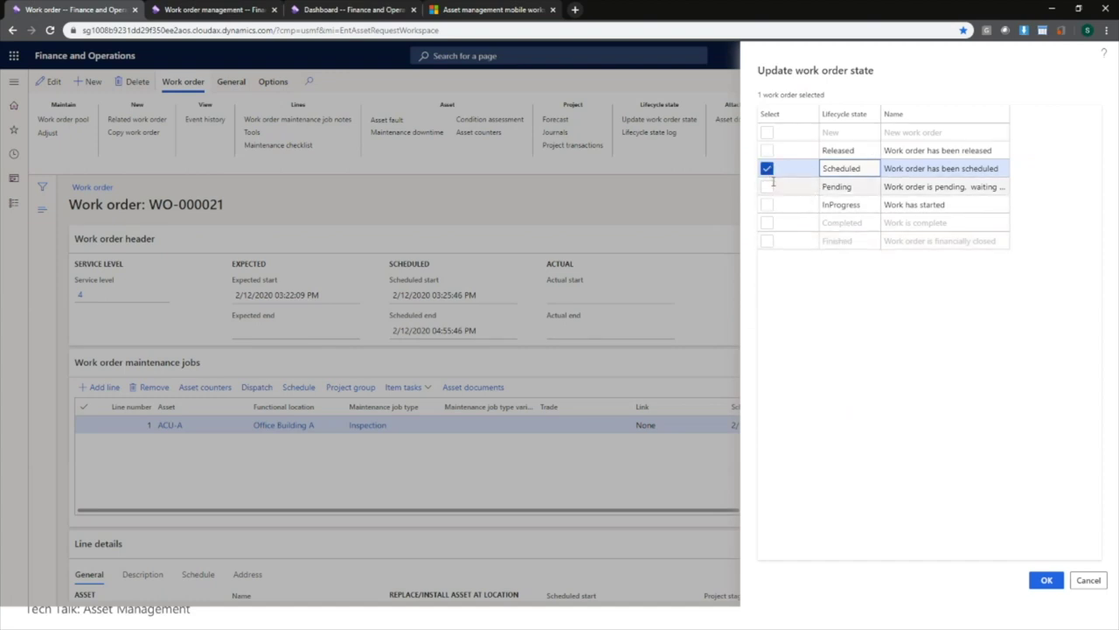
click(1047, 578)
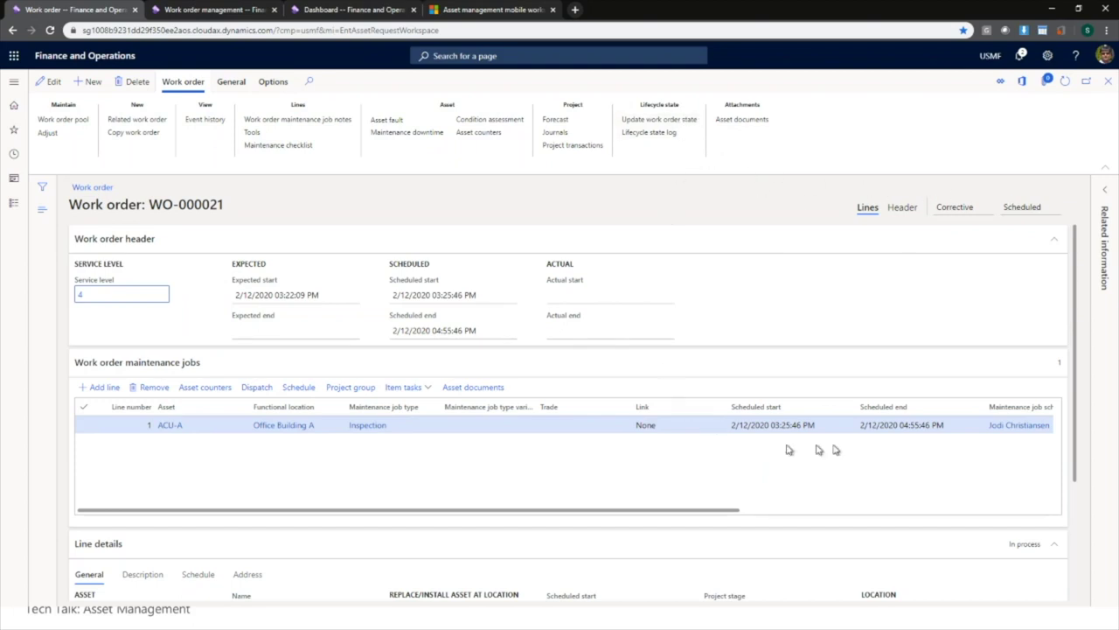
Step: Update the work order's lifecycle state to InProgress, accepting 2/12/2020 03:25:46 PM as the actual start
mouse_move(1013, 432)
click(680, 120)
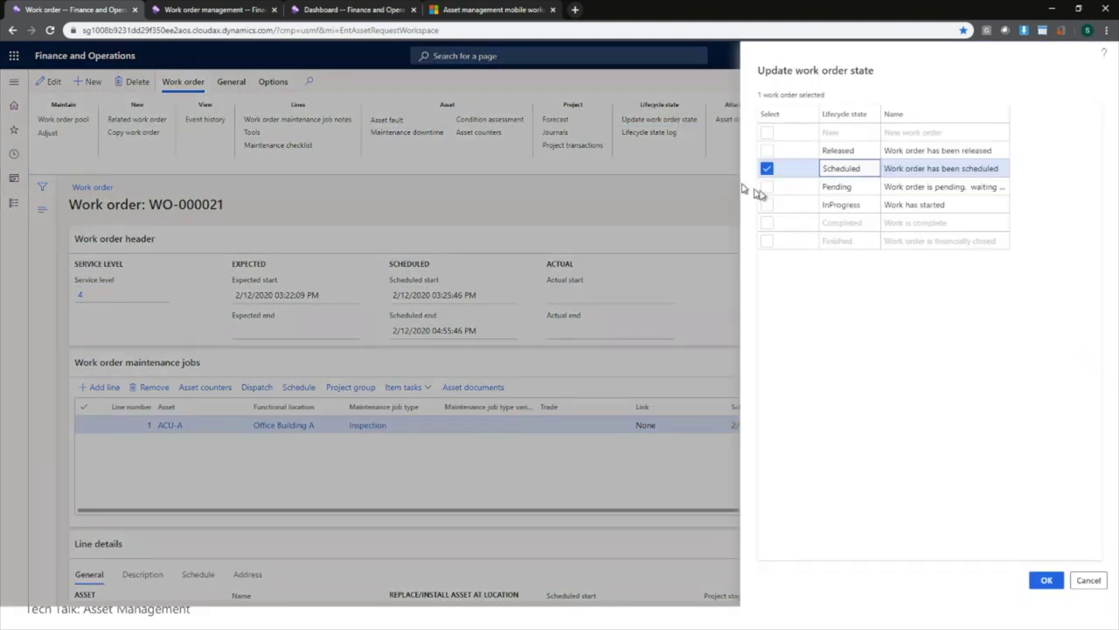
click(767, 204)
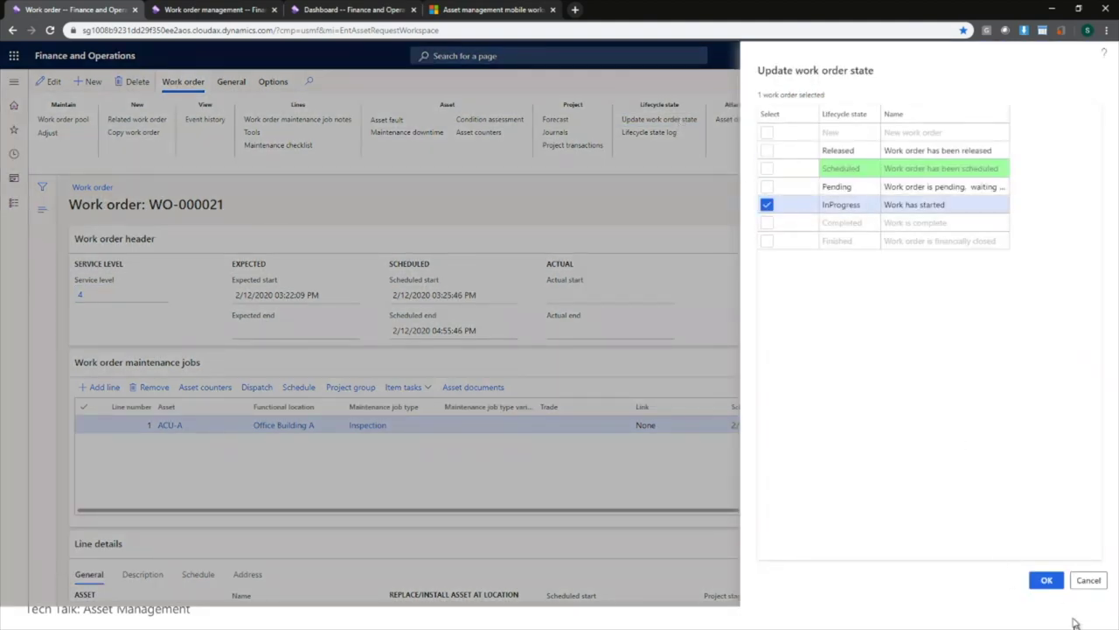
click(1047, 580)
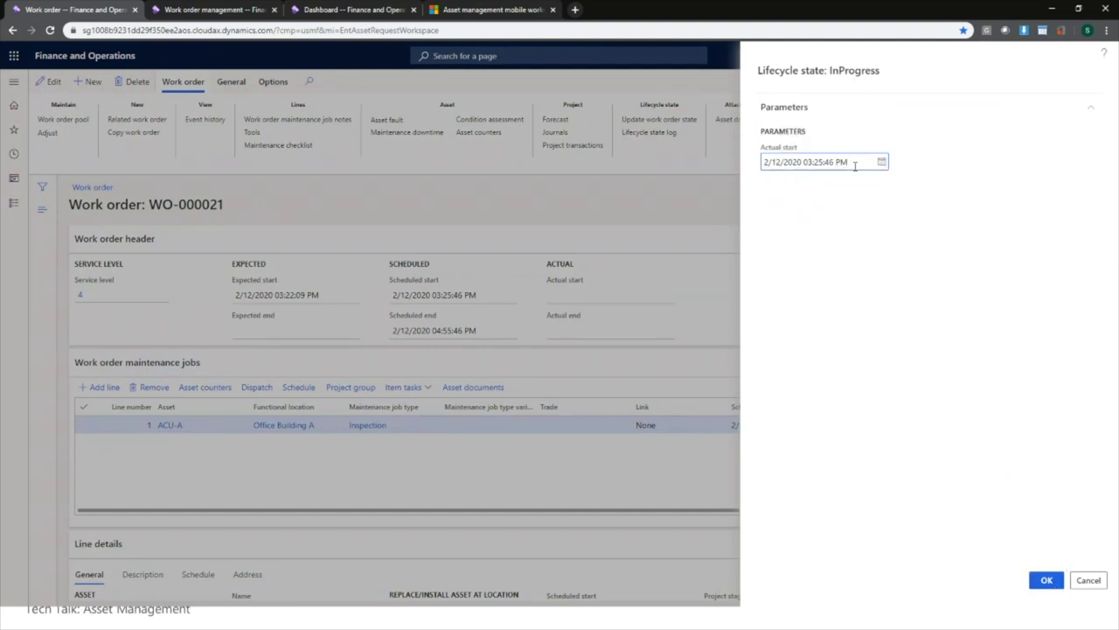
click(1044, 581)
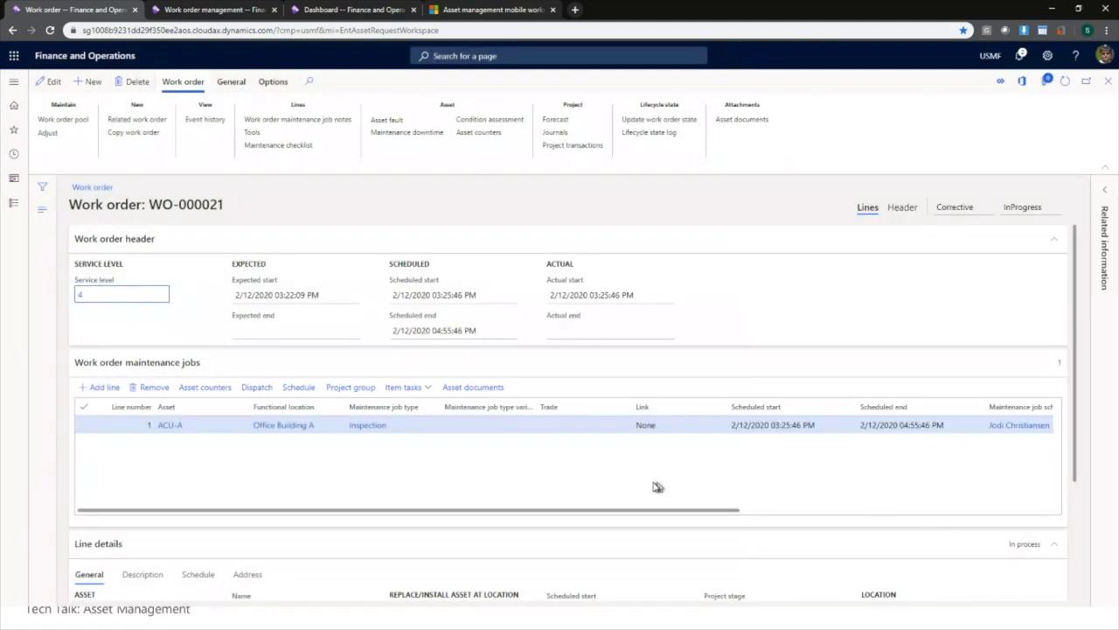
Step: Add maintenance job line 2 to the work order for asset ACU-A
mouse_move(1076, 370)
mouse_down()
mouse_move(1077, 496)
mouse_move(1077, 371)
mouse_up()
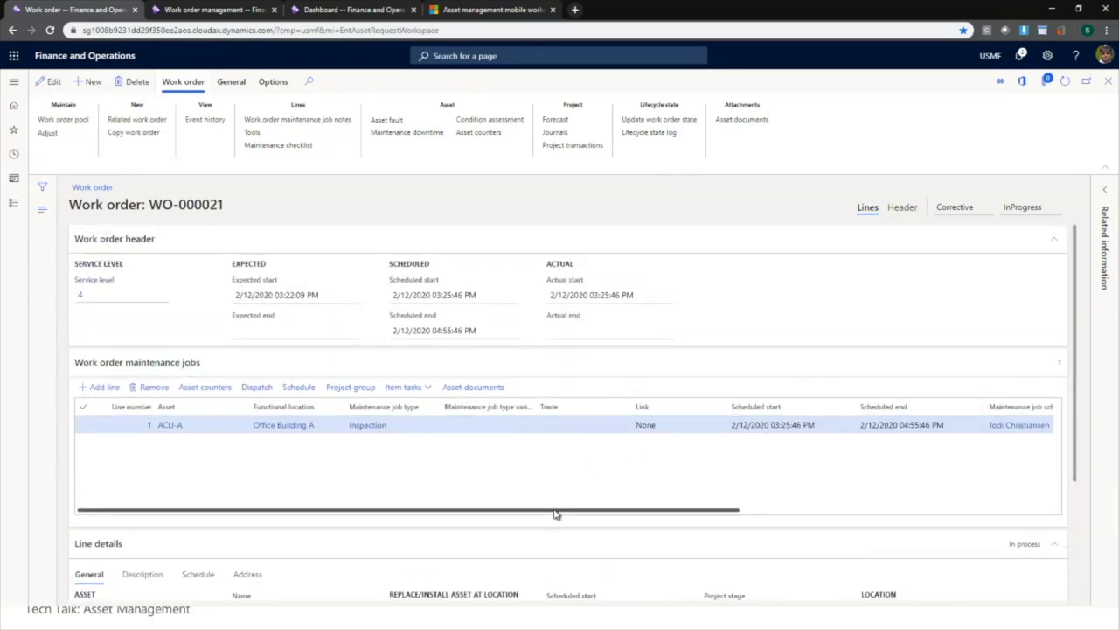
drag(554, 514, 433, 516)
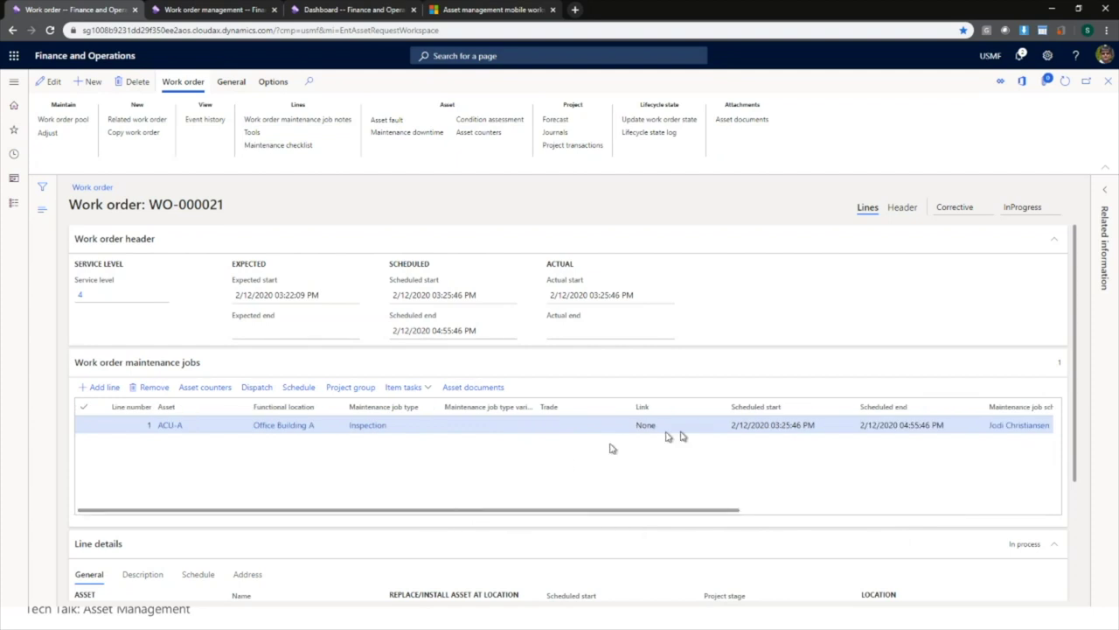
scroll(1077, 410, down, 1)
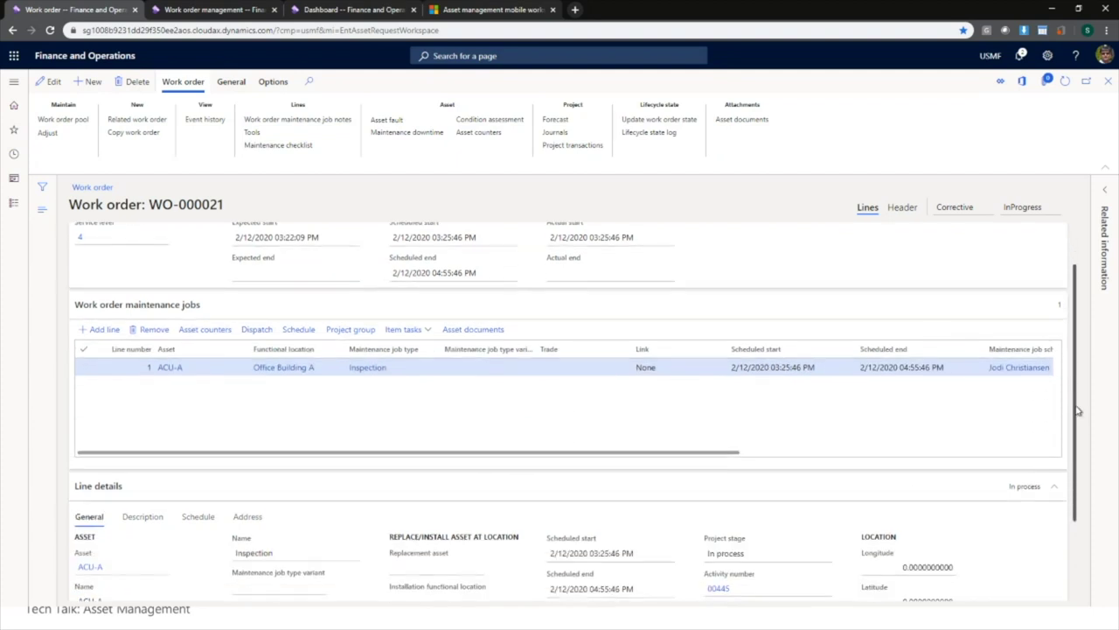
scroll(1077, 410, up, 1)
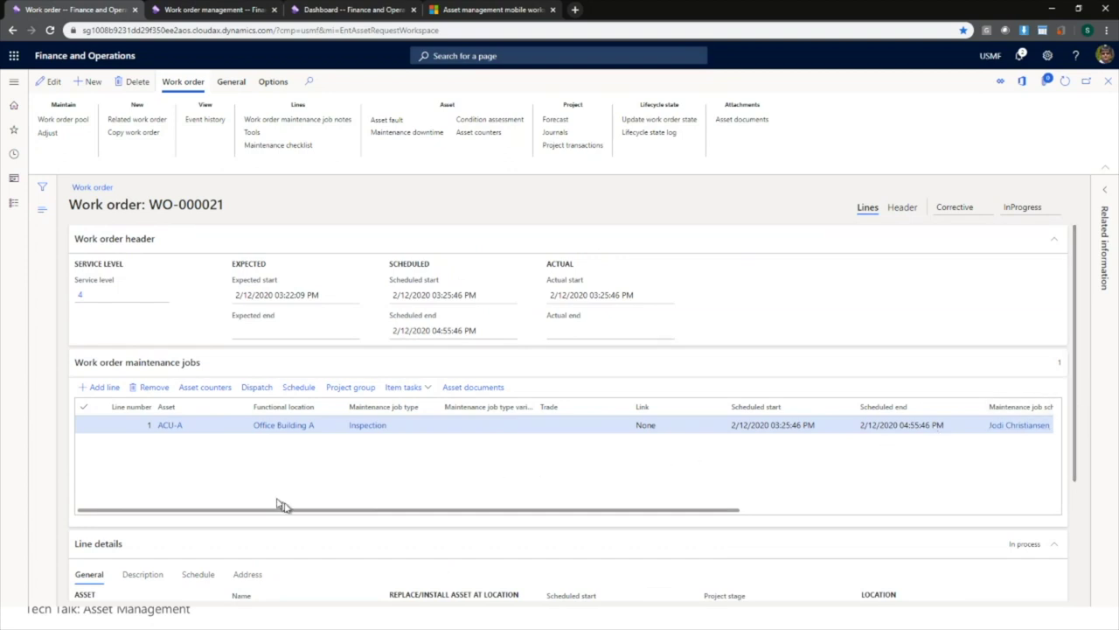
click(105, 386)
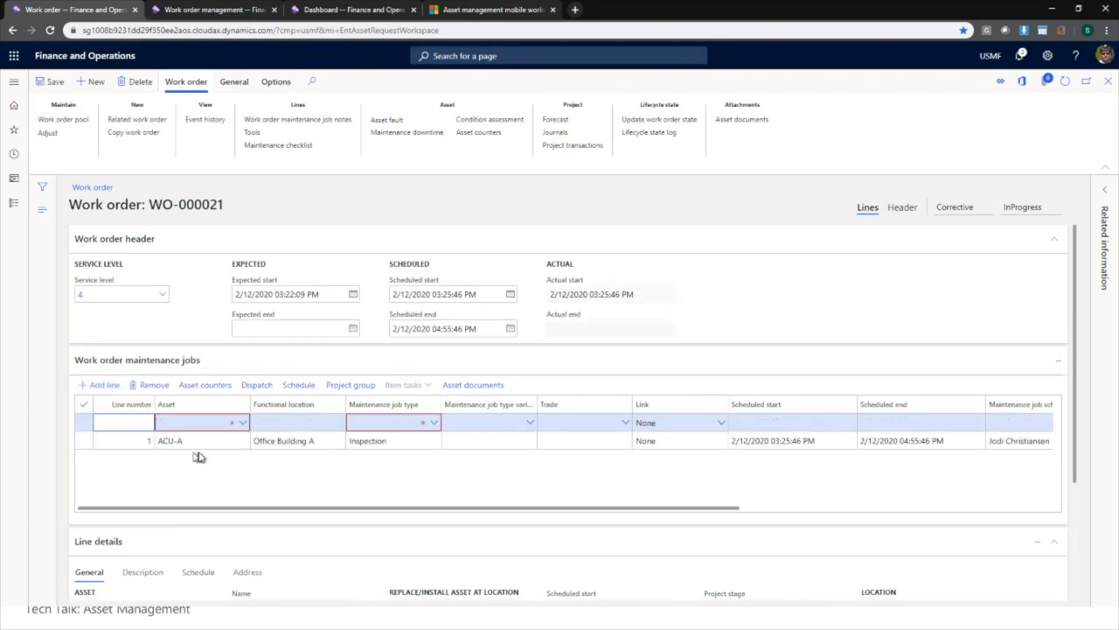
mouse_move(171, 440)
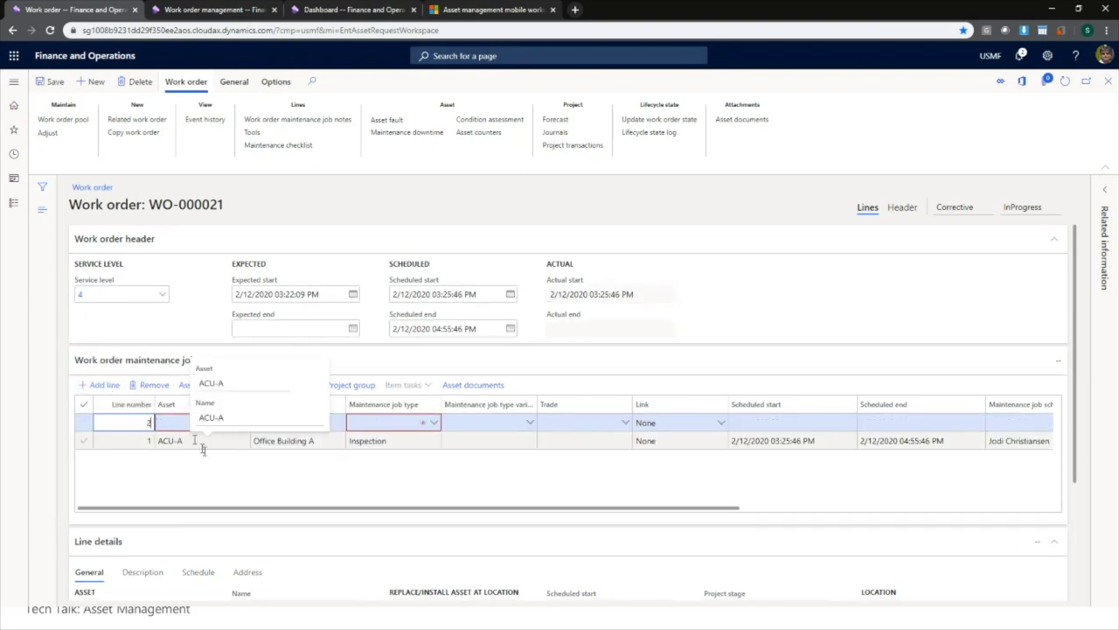
click(238, 423)
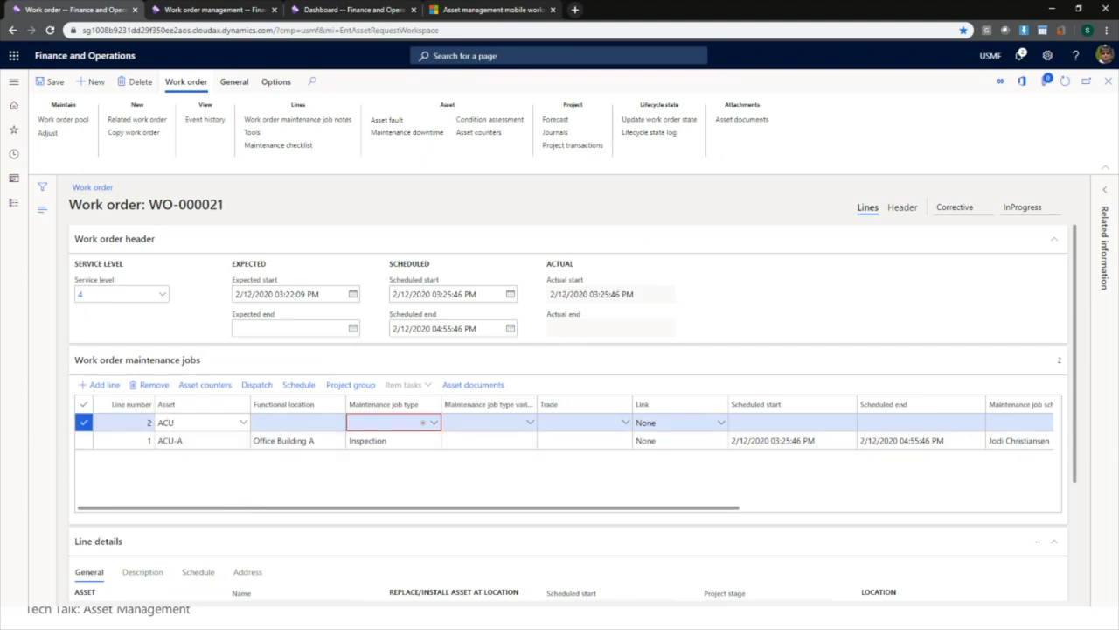
text(ACU-A)
key(Tab)
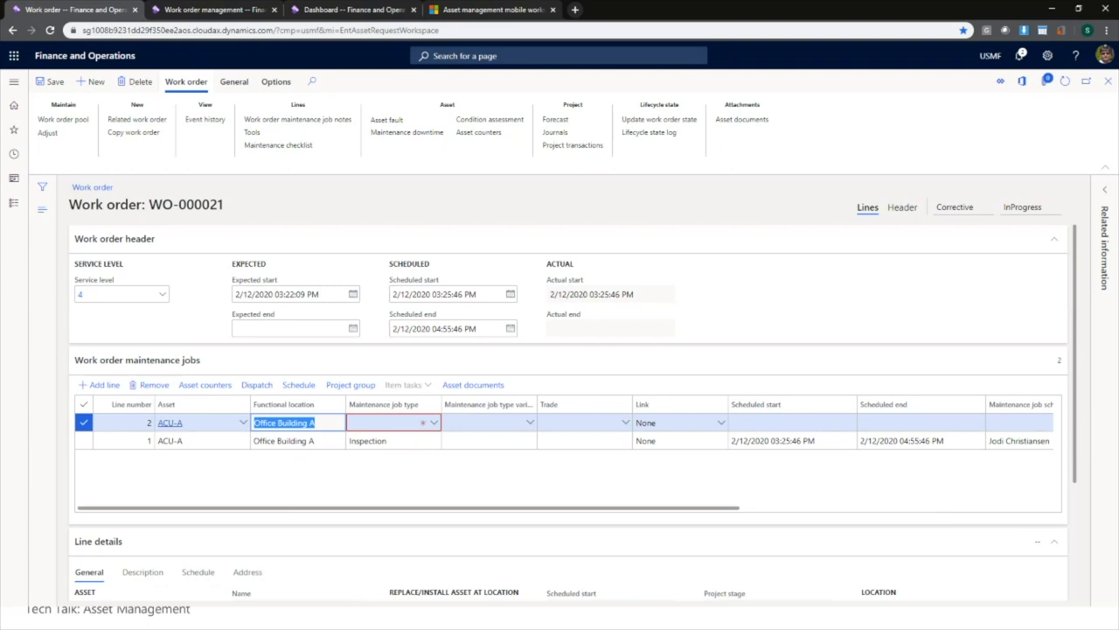
key(Tab)
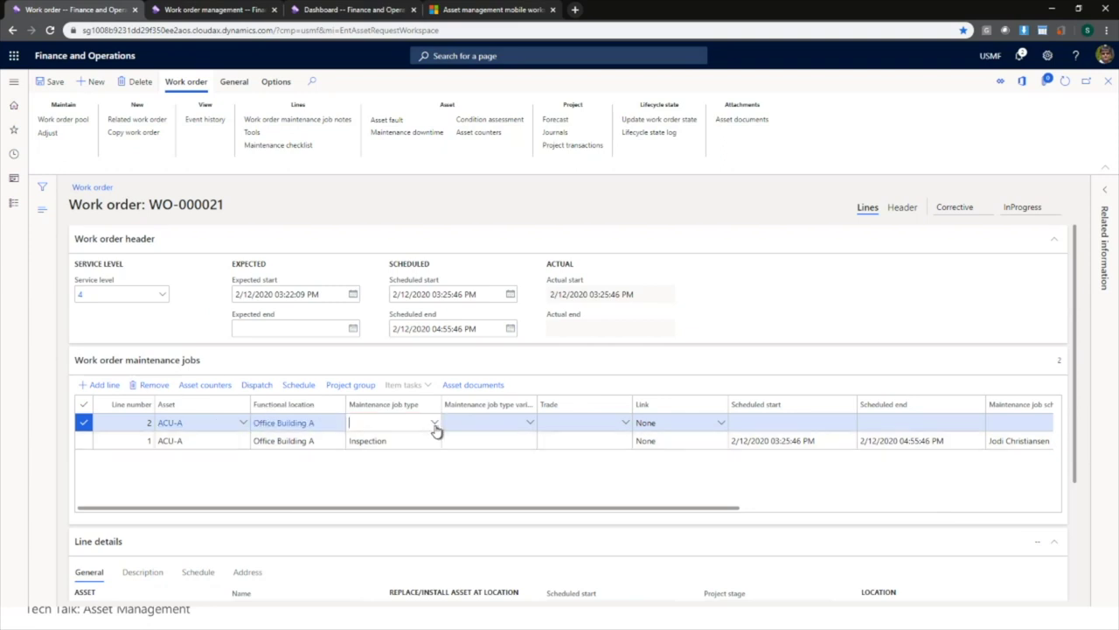
Step: Set the new ACU-A line's maintenance job type to Repair, save the work order, and dismiss the notification
click(434, 423)
click(409, 491)
click(50, 81)
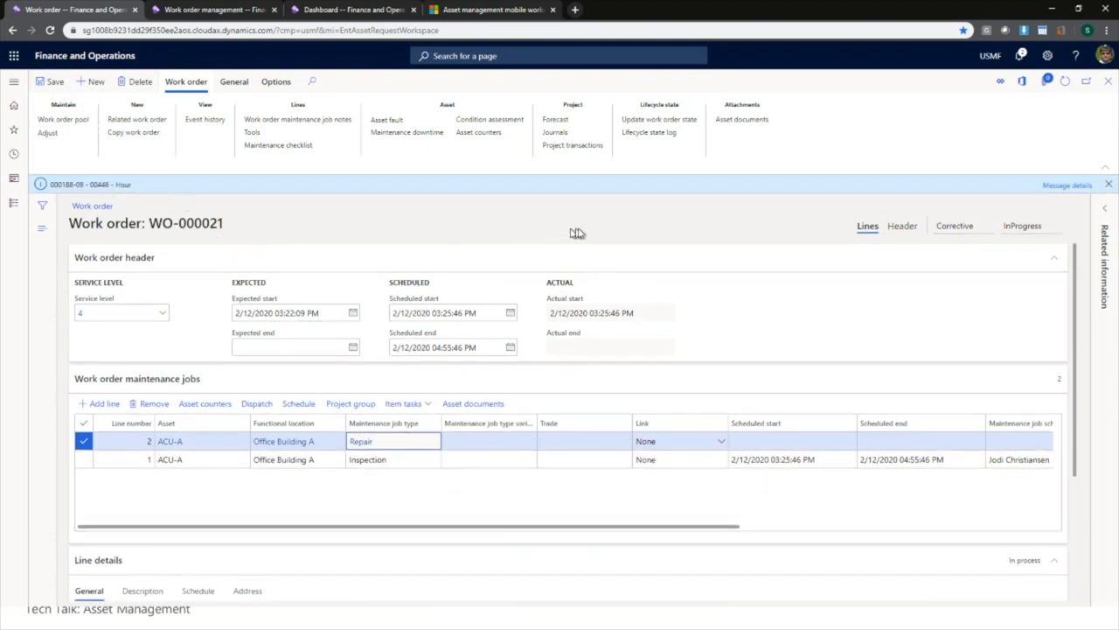
click(1109, 187)
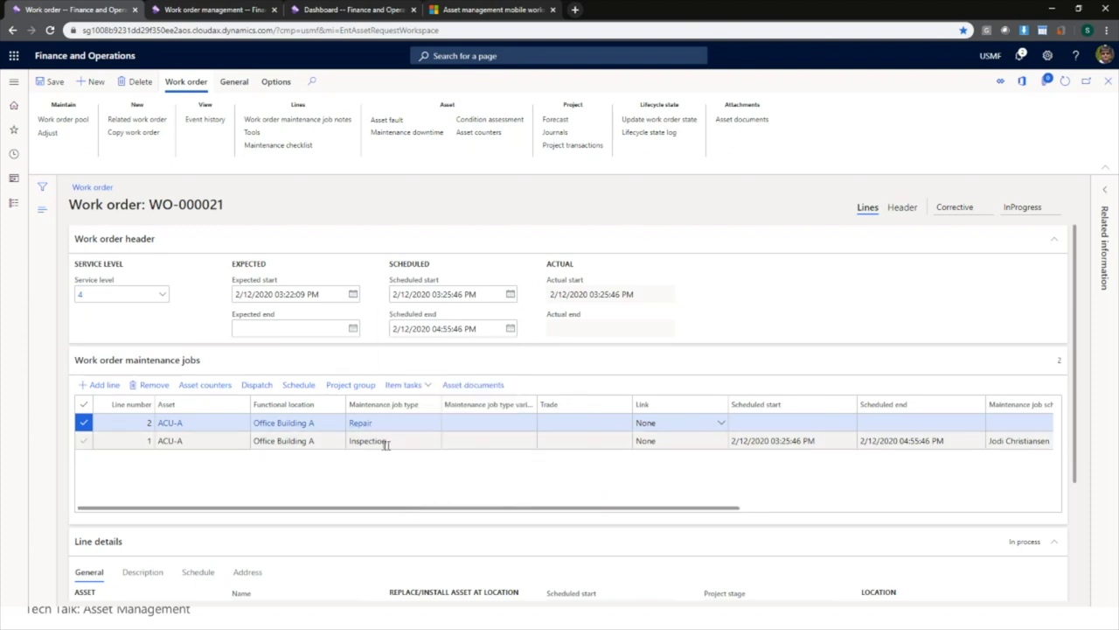
Step: Open the work order journals from the inspection line, and add an hours line for the ACU-A Inspection job
click(279, 441)
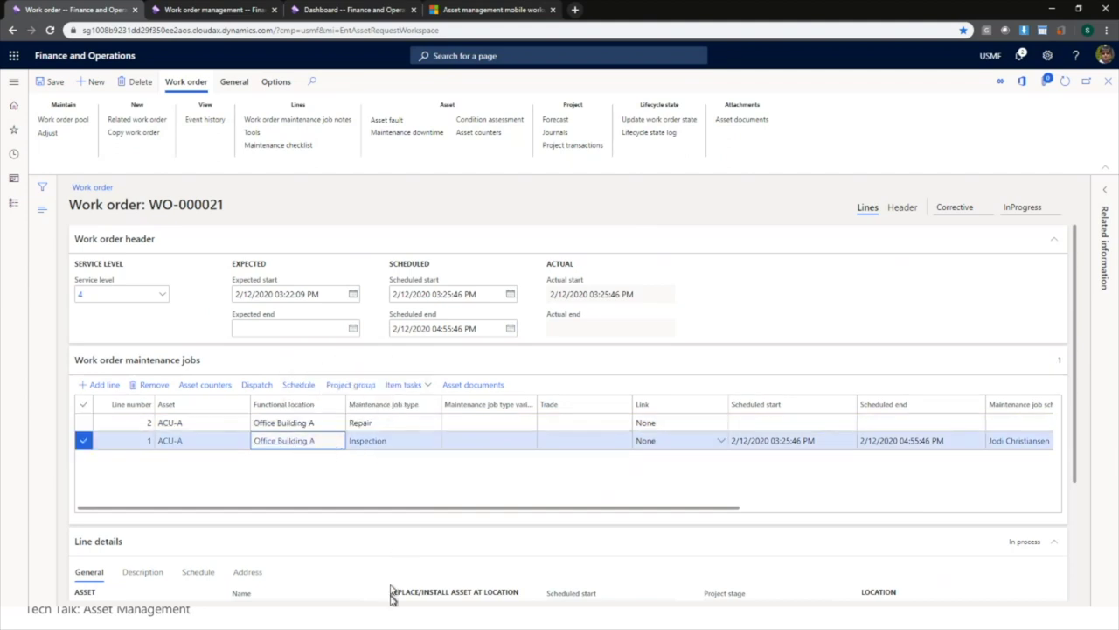
click(567, 135)
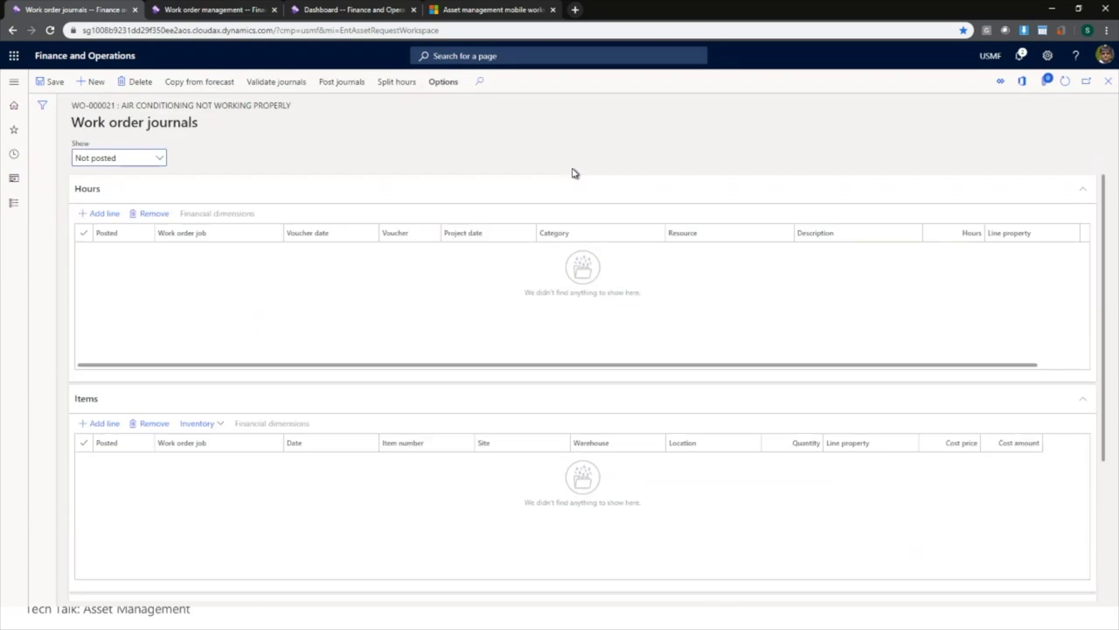
click(111, 216)
click(277, 252)
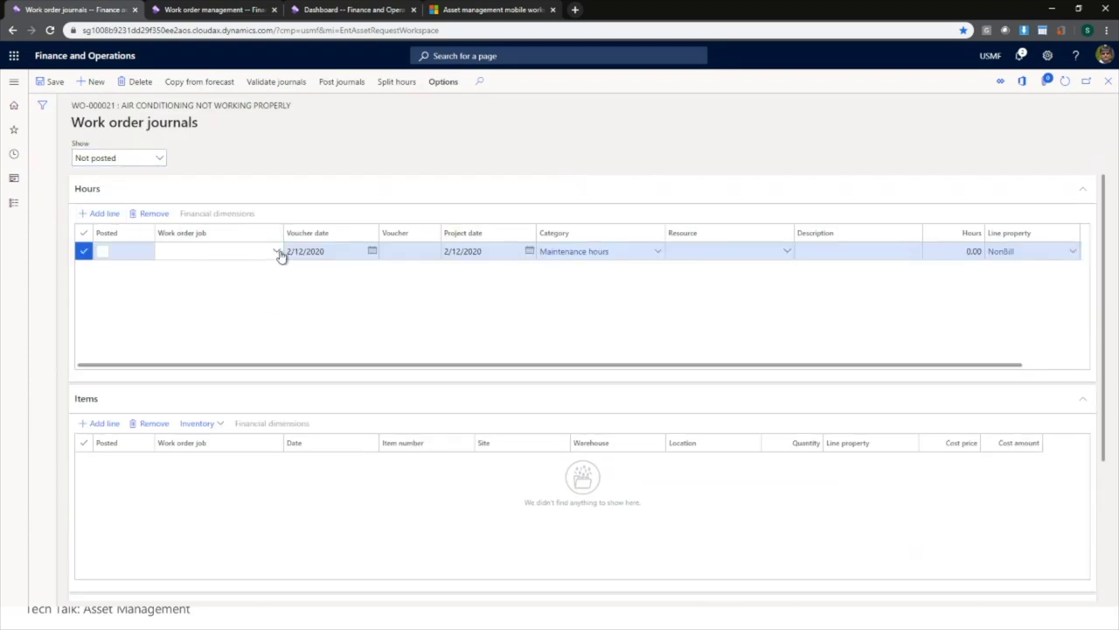
click(249, 289)
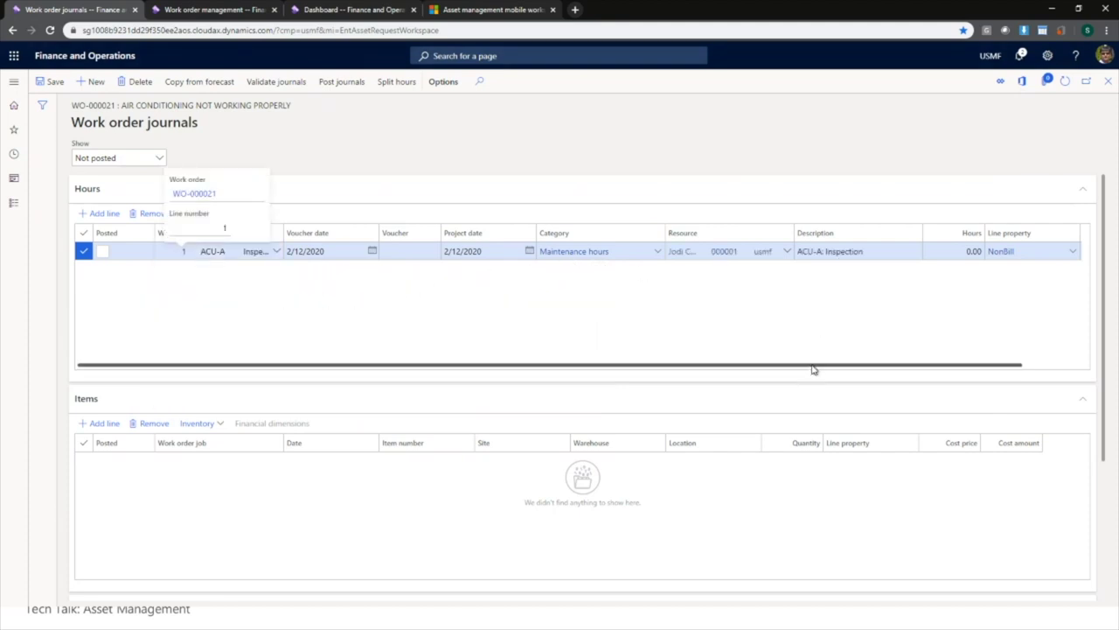
Step: Set the inspection journal line to 0.50 hours and save the journal
drag(814, 372, 922, 371)
click(906, 252)
double_click(905, 252)
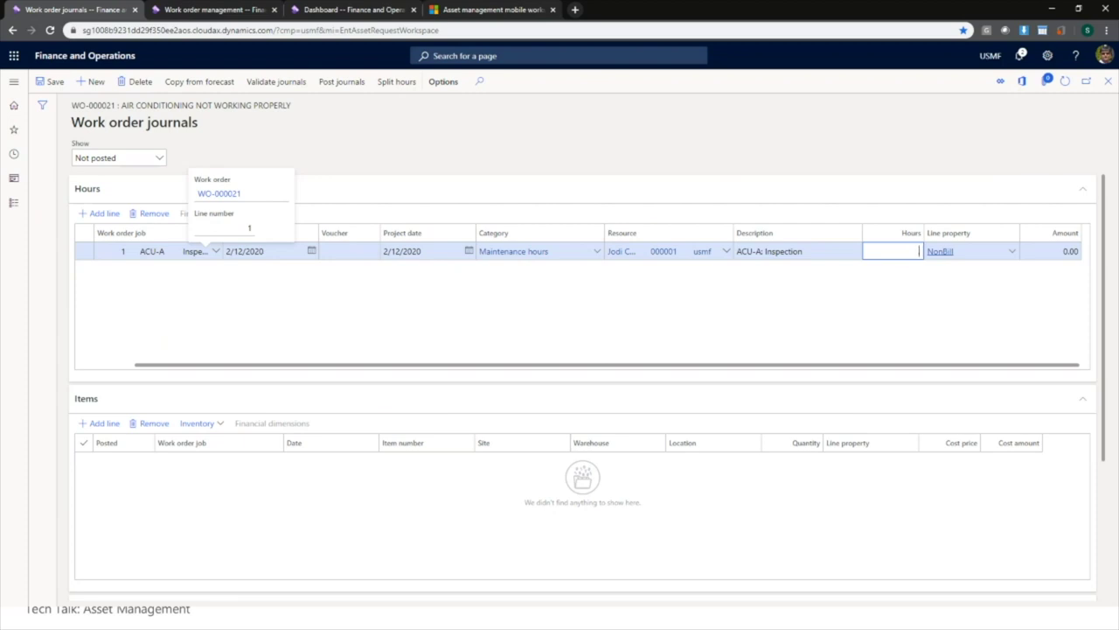
key(Tab)
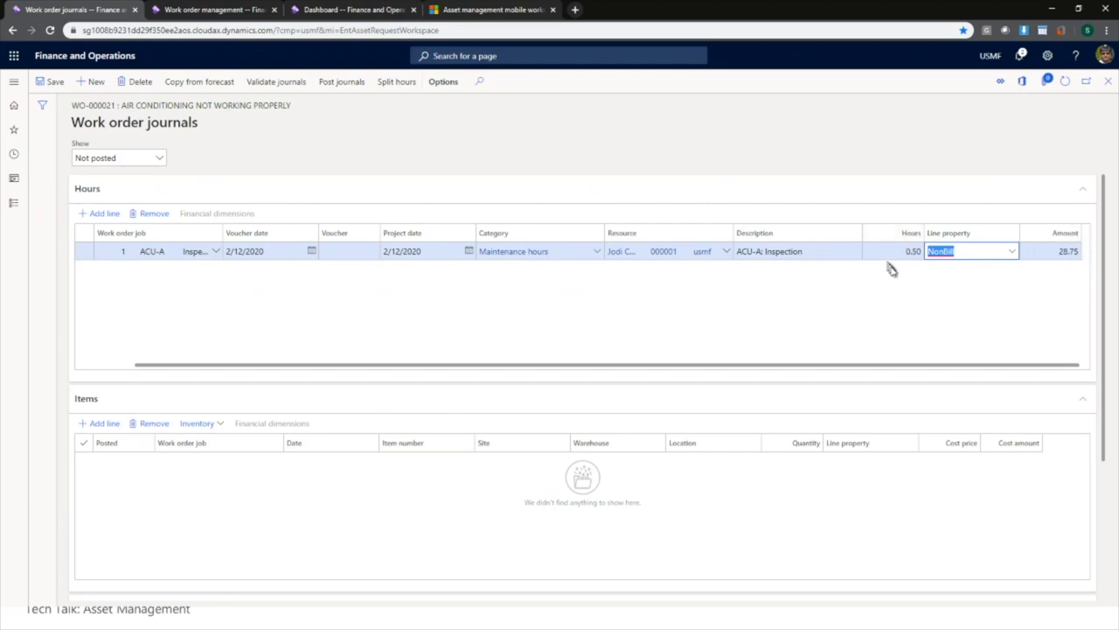
click(42, 84)
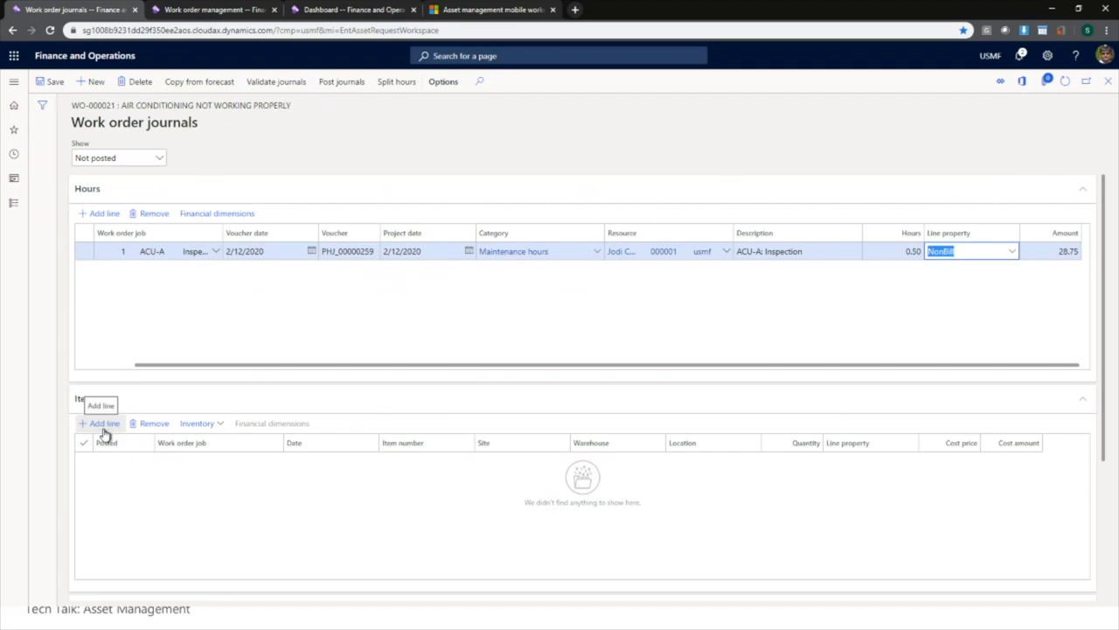
Step: Add an item consumption line to the work order journals for the ACU-A Repair job
click(104, 423)
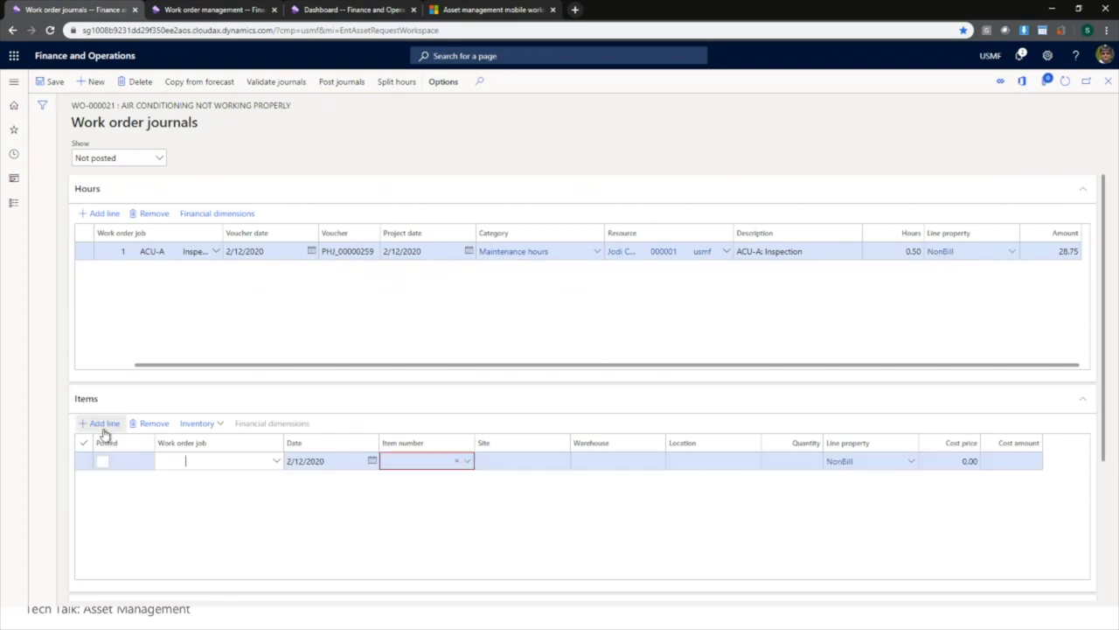
click(277, 462)
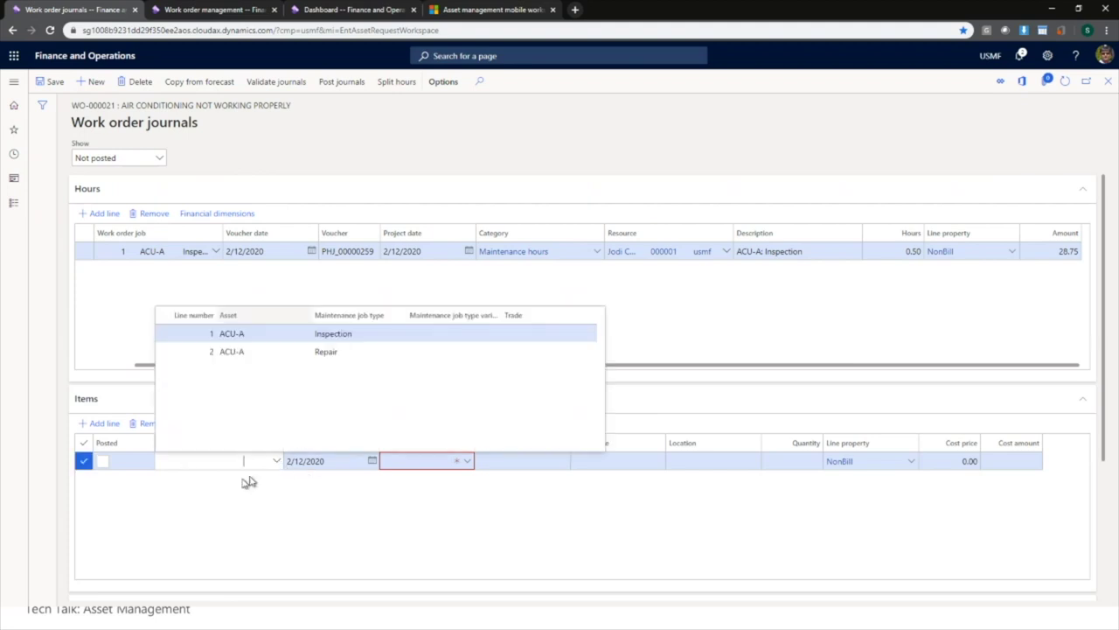
click(274, 350)
Step: Select item D0012, Electrical Assembly, for the repair item line, and close the journals to return to the work order
click(466, 463)
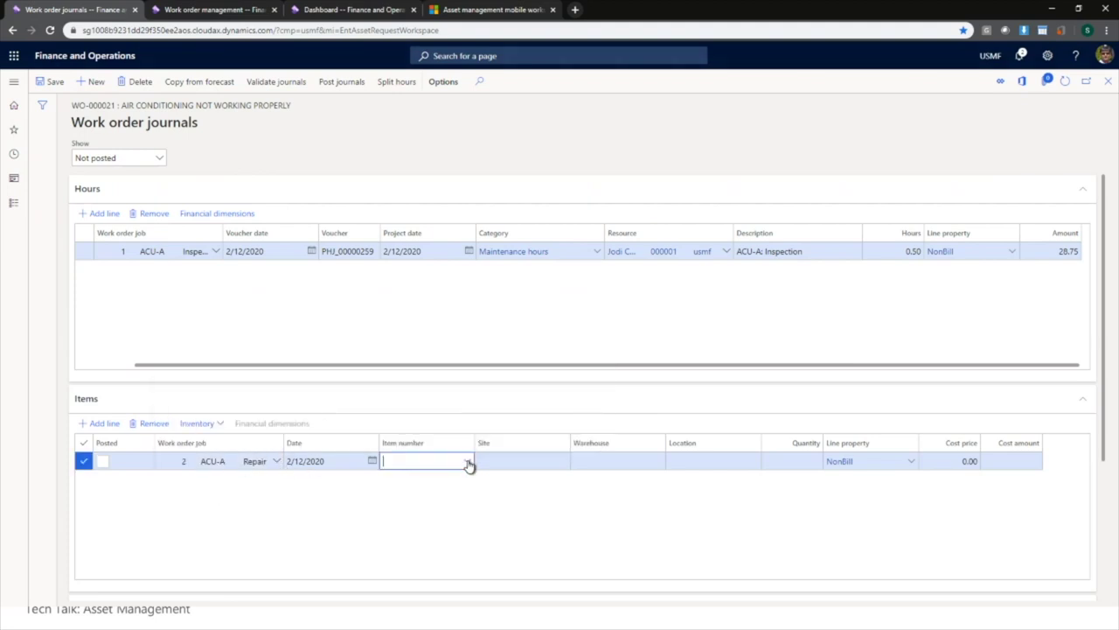
click(469, 464)
scroll(464, 385, down, 5)
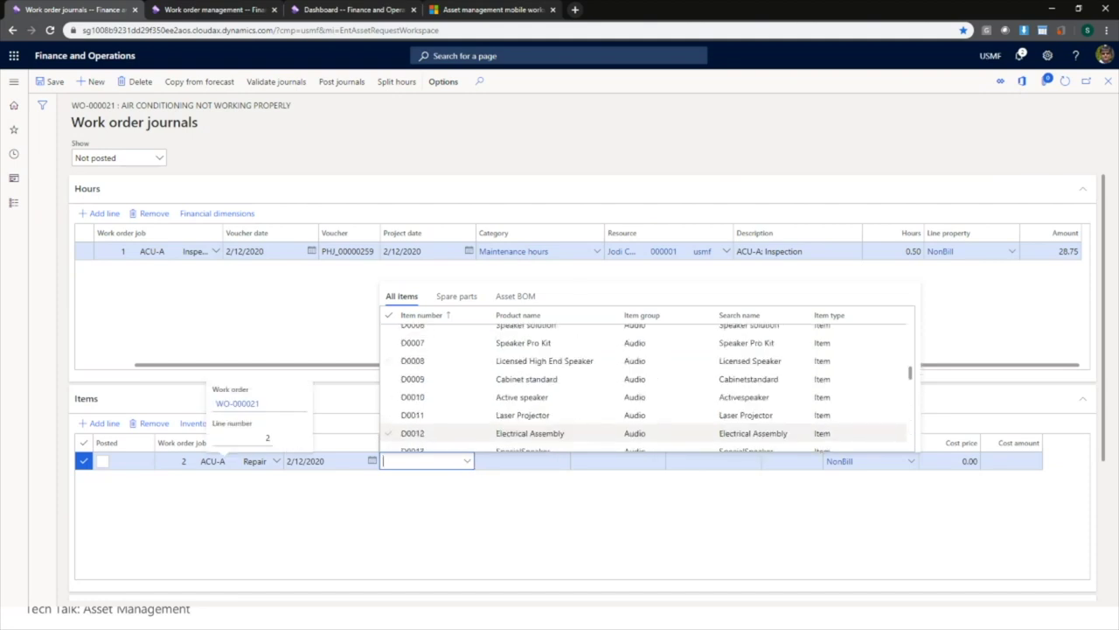
scroll(464, 384, up, 2)
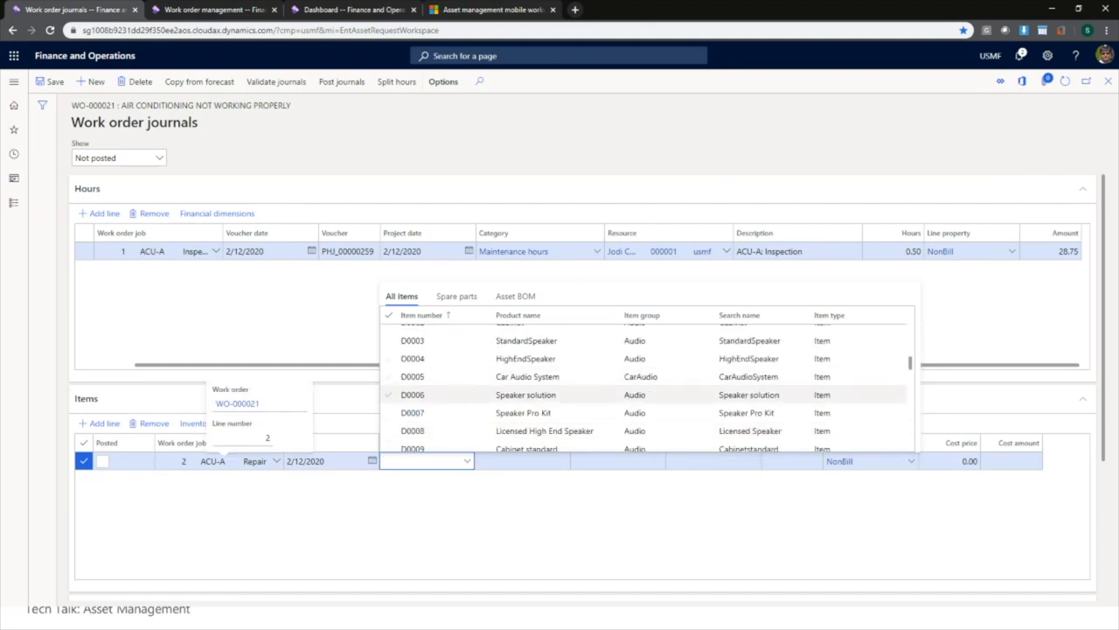
scroll(455, 394, down, 2)
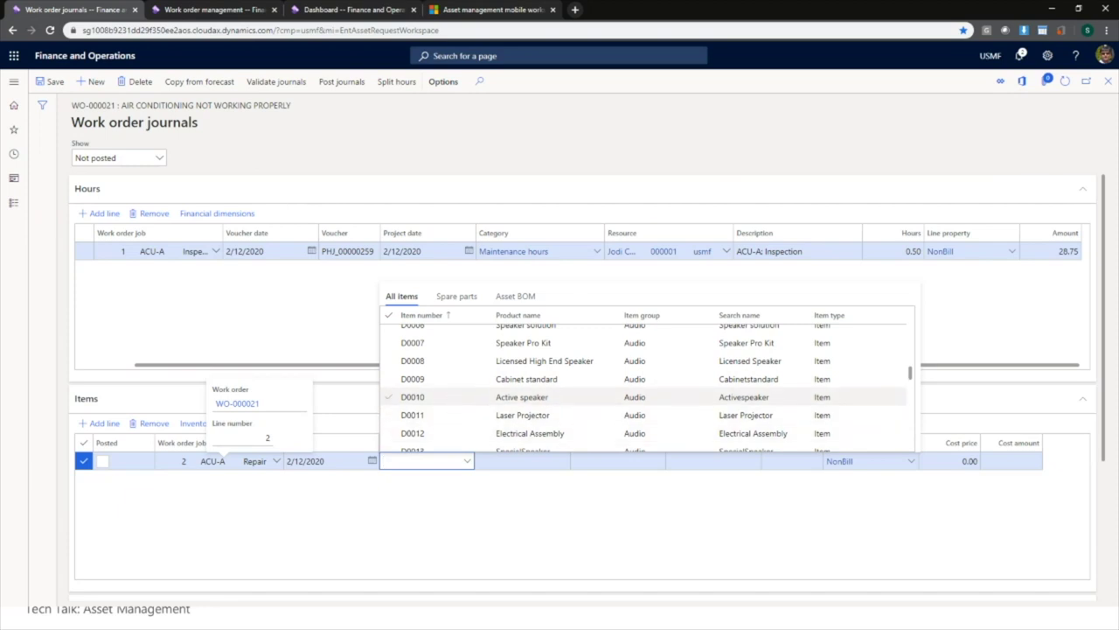
scroll(452, 399, down, 2)
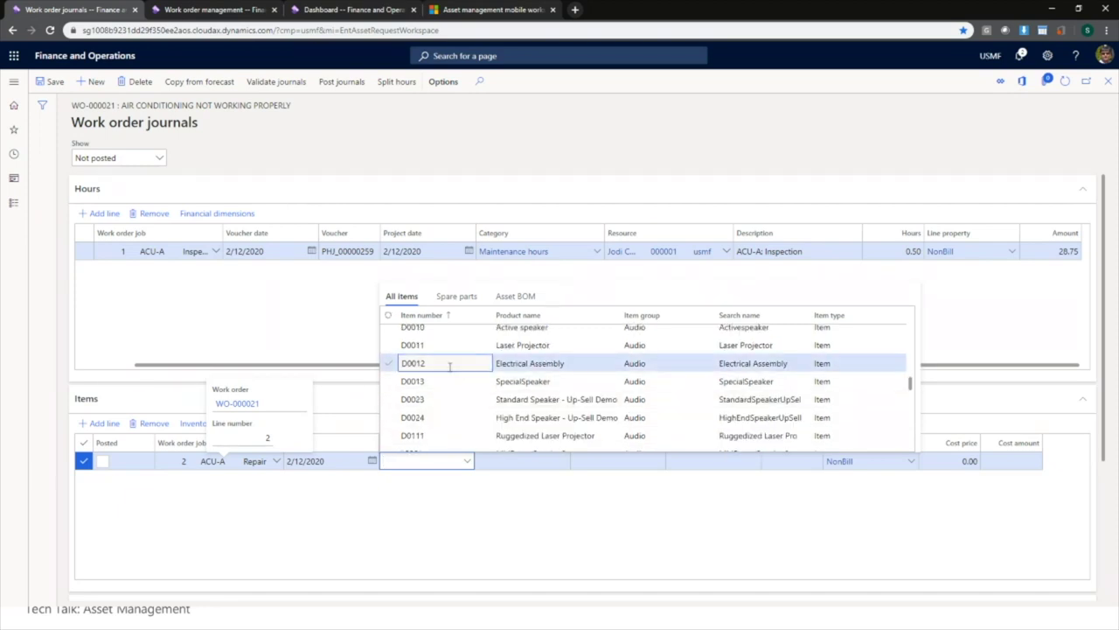
click(449, 362)
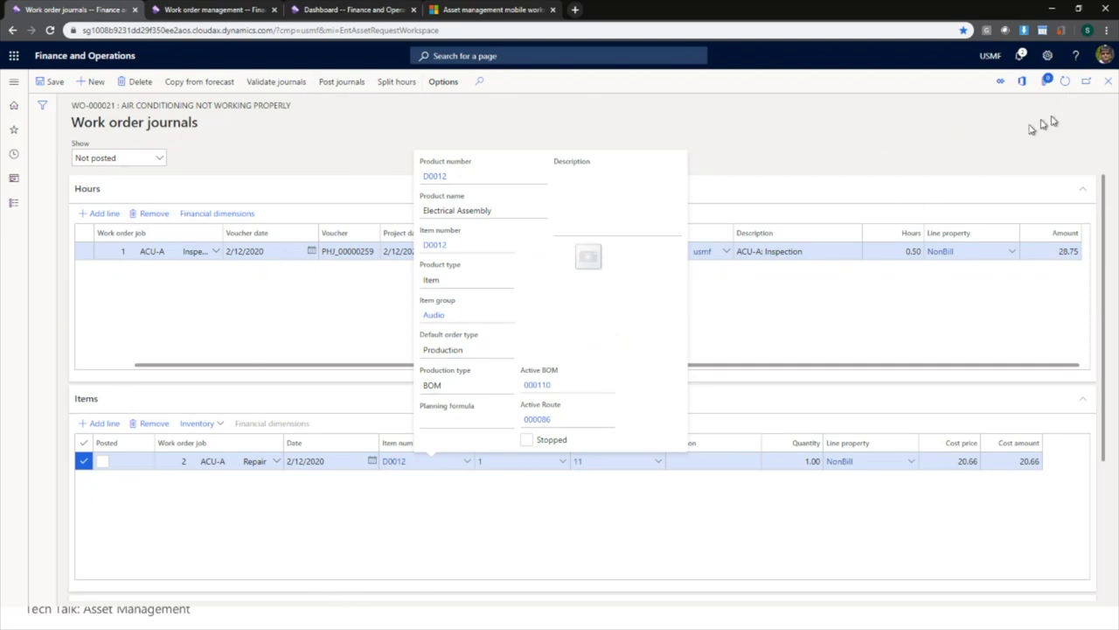
click(1105, 83)
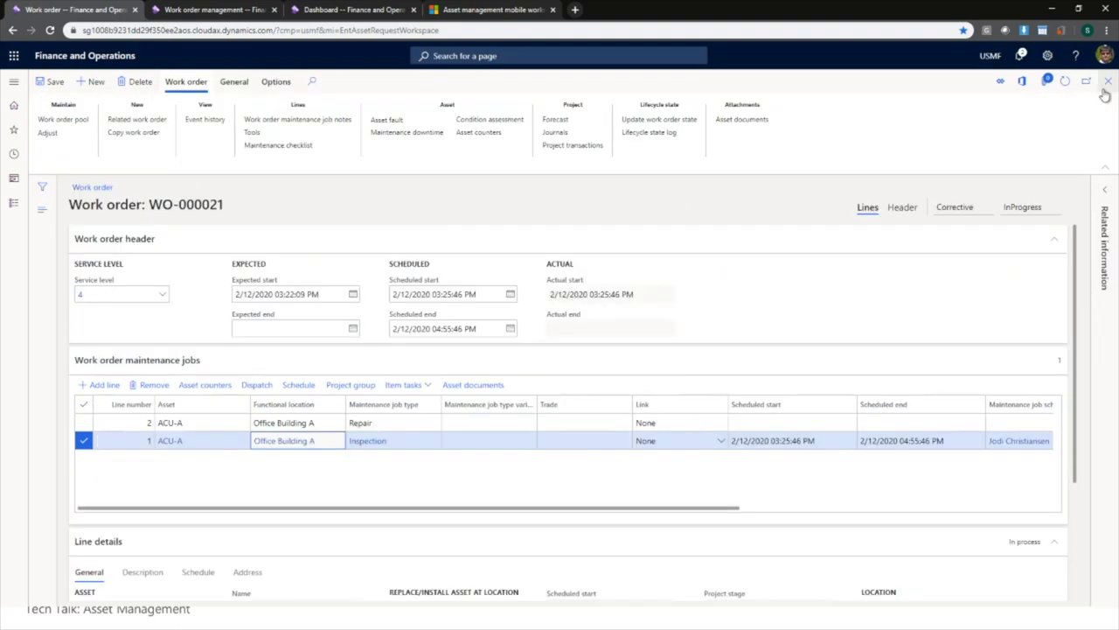
Step: Review the work order's ACU-A Repair and Inspection maintenance job lines, including their schedule, activity and project details
scroll(507, 530, down, 2)
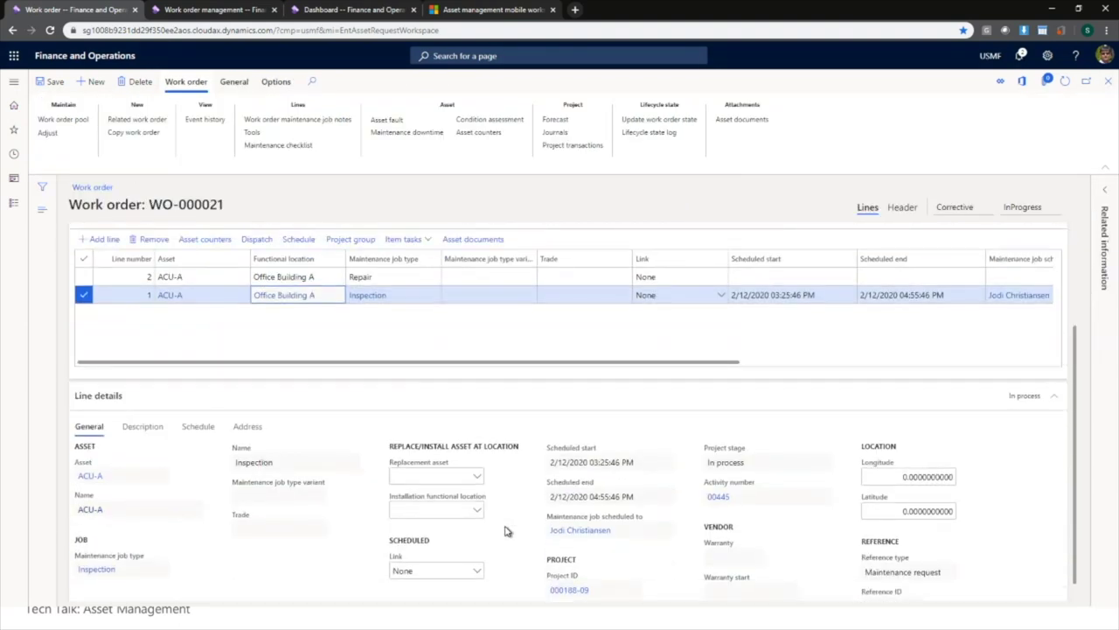
scroll(507, 530, up, 2)
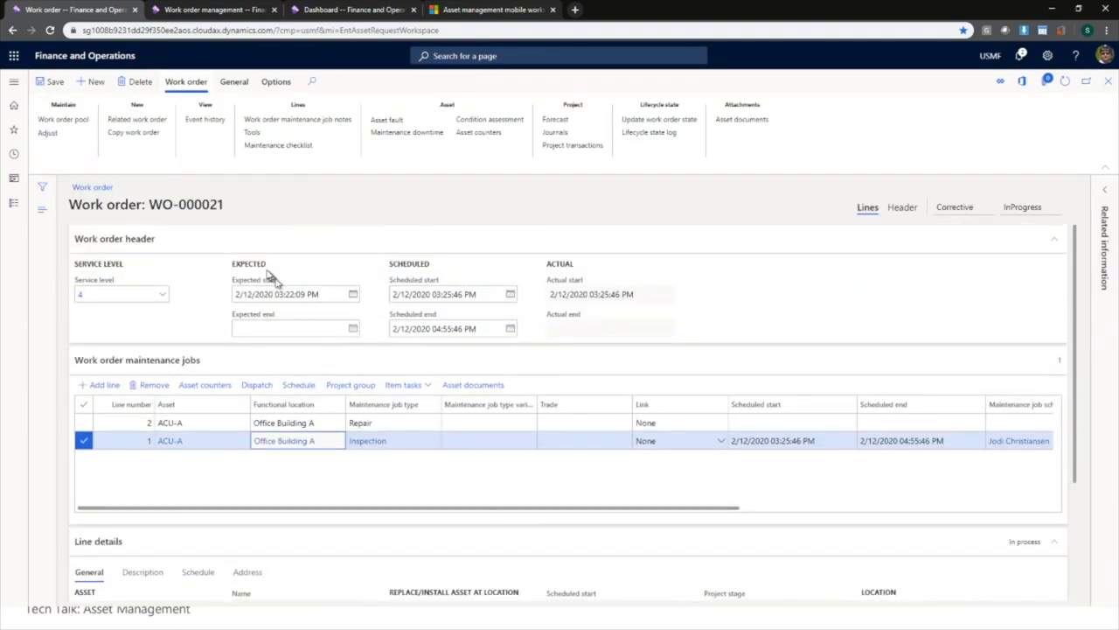
scroll(669, 484, right, 6)
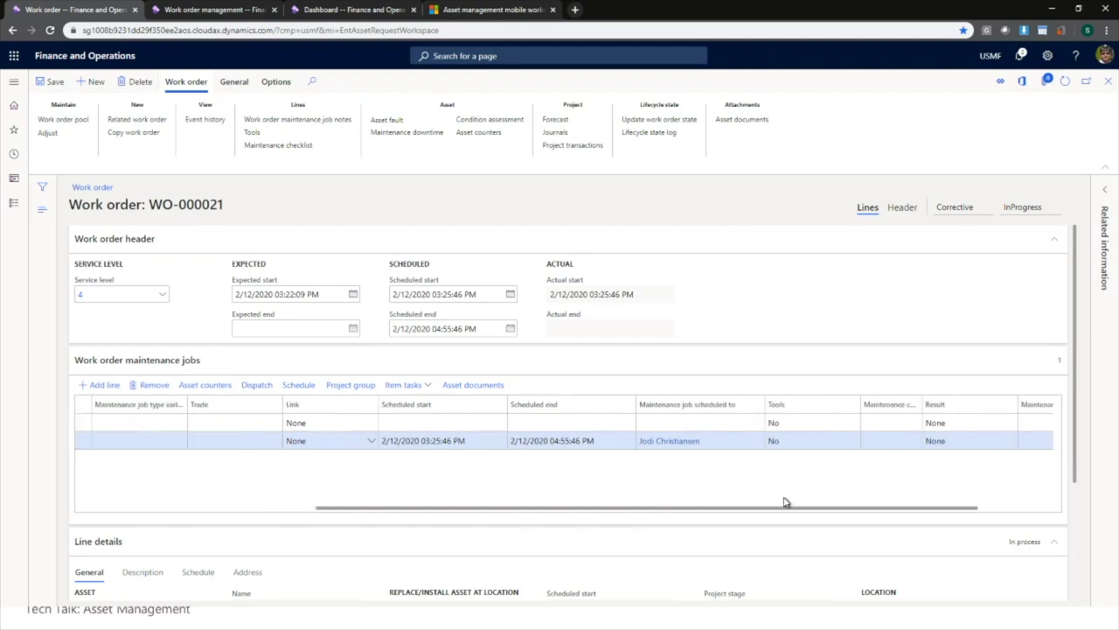
scroll(1082, 435, down, 3)
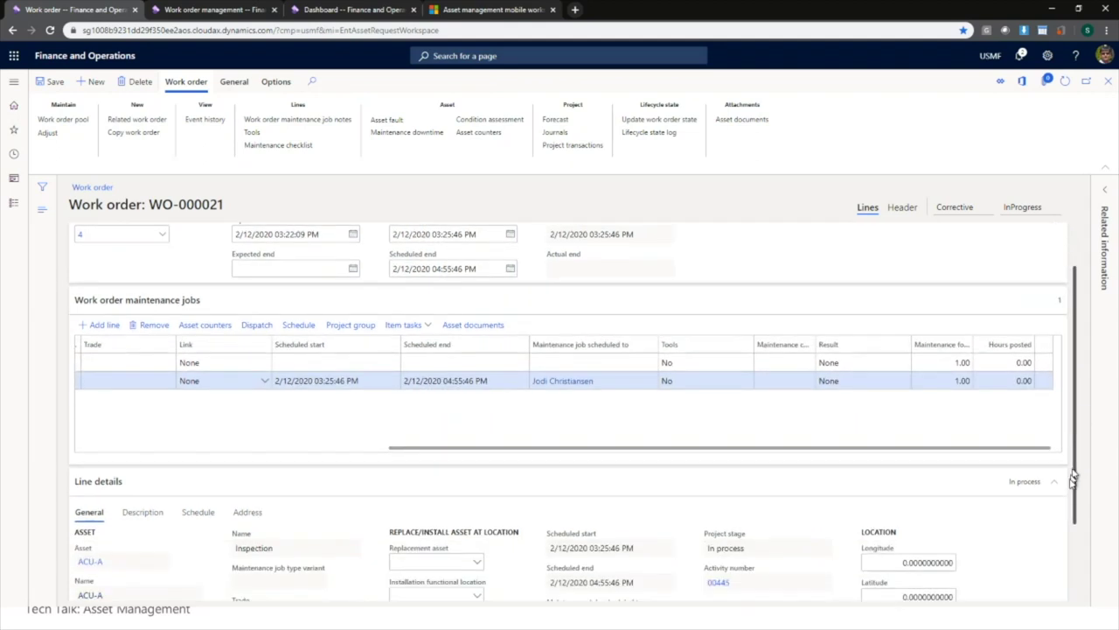
click(618, 342)
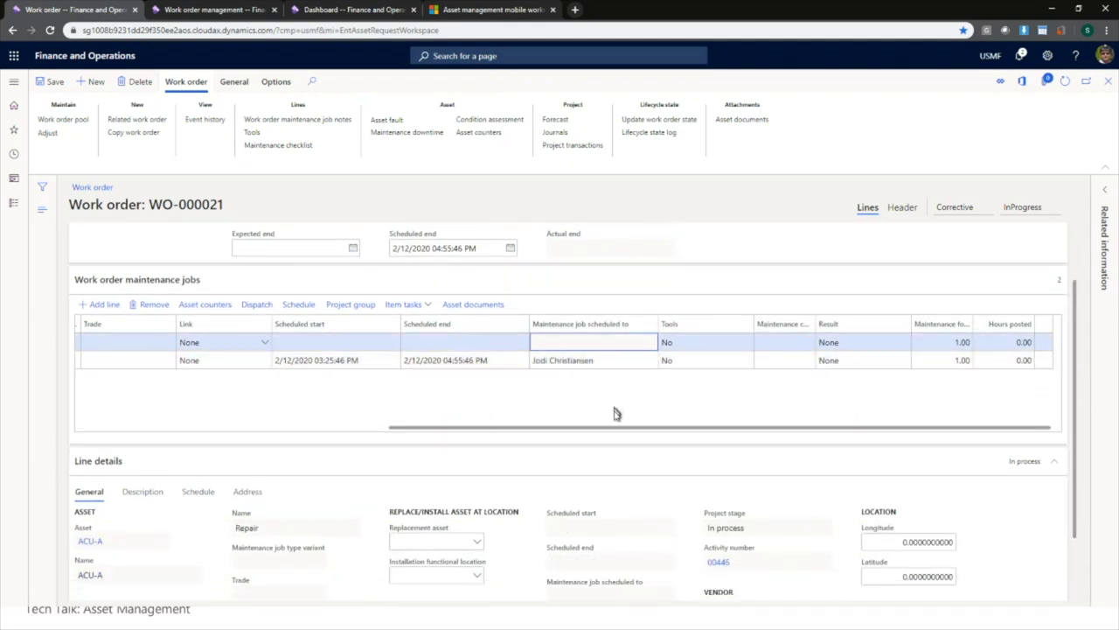
drag(618, 428, 270, 430)
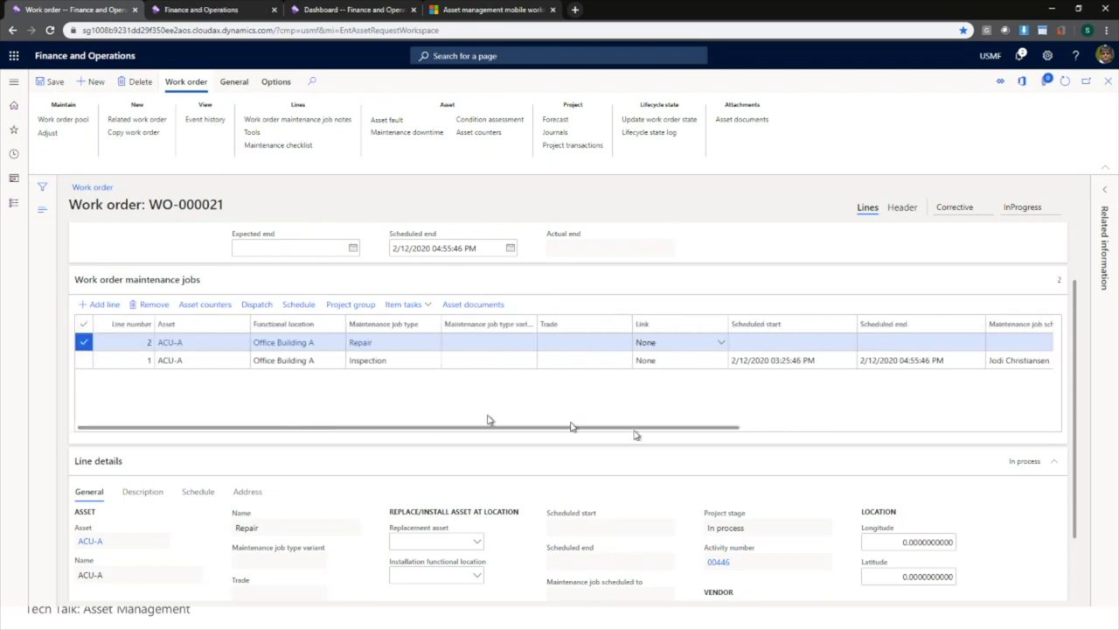
scroll(1077, 391, down, 3)
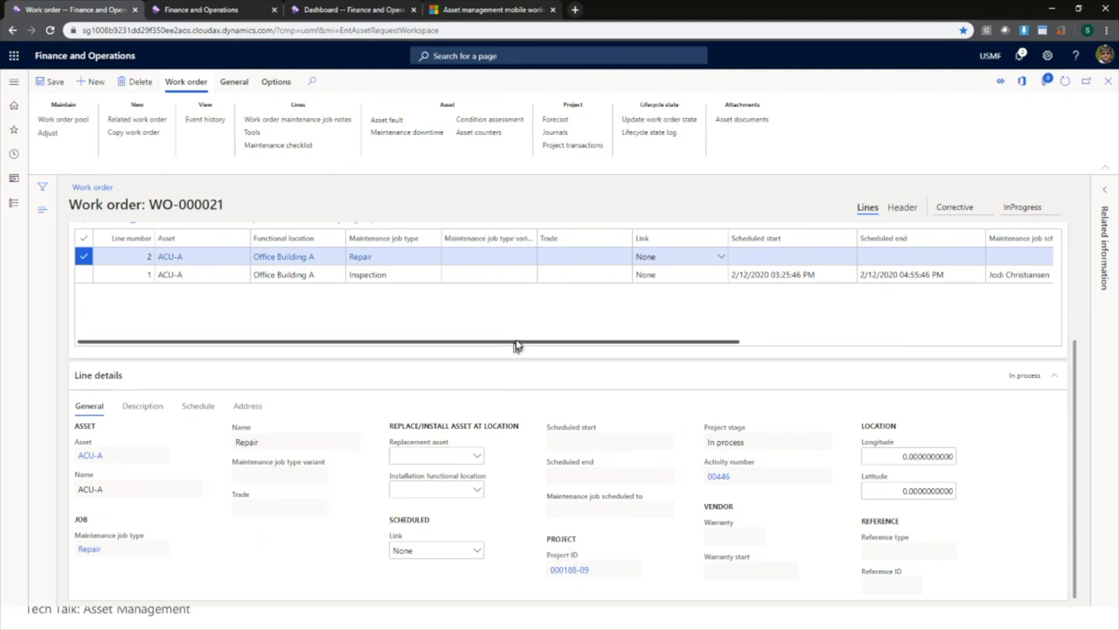
click(489, 274)
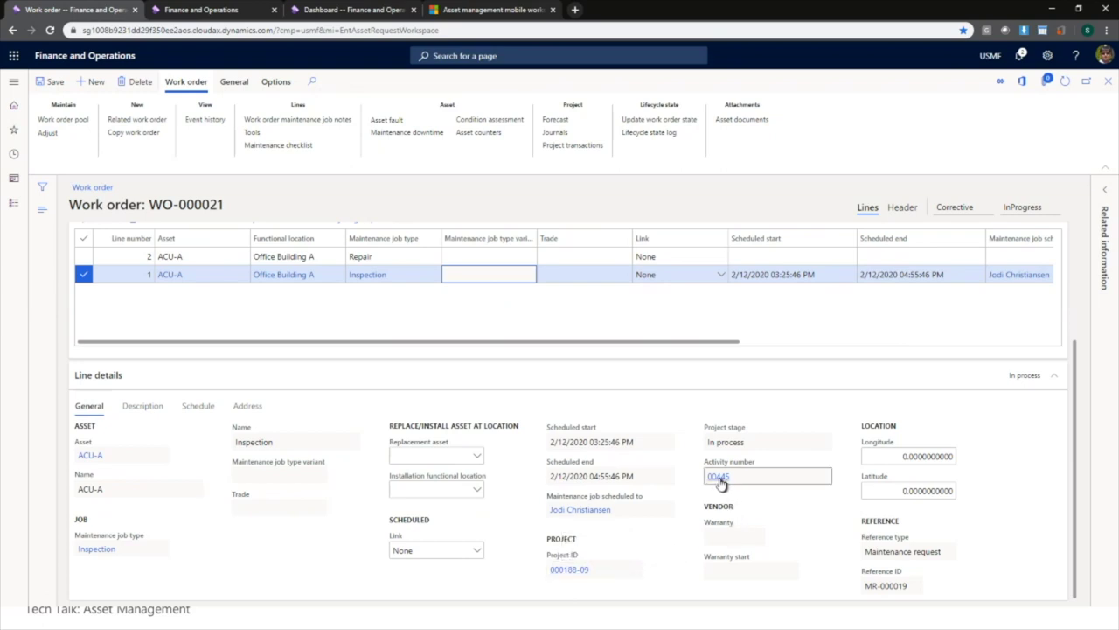
click(475, 256)
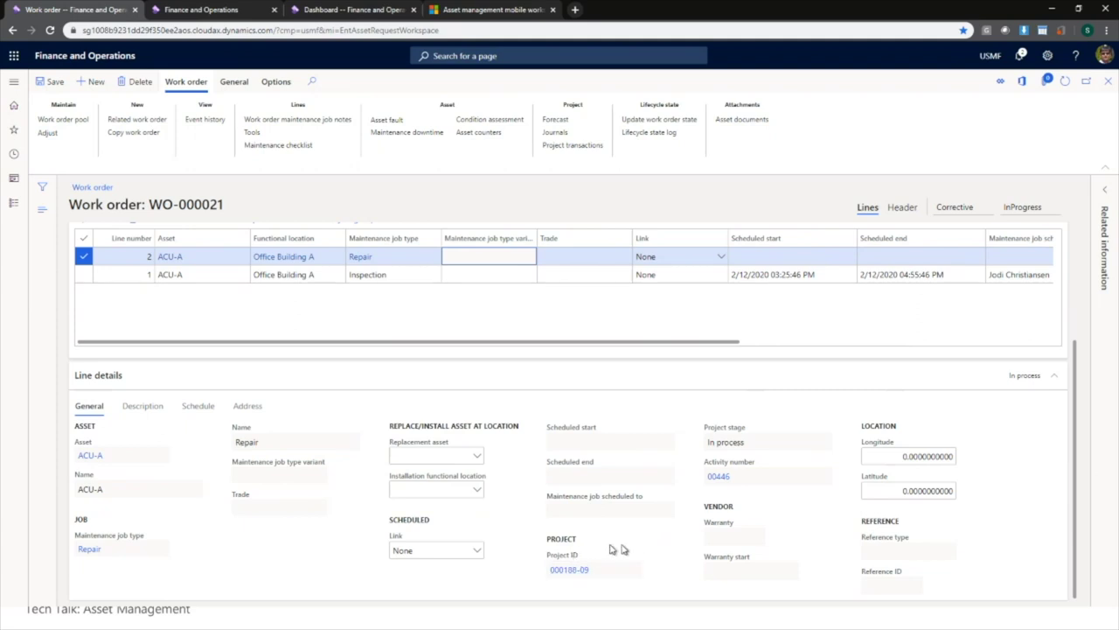
Step: Open the project linked to the Repair line, examine its hierarchy, general details and available project functions, and return to the work order
click(568, 570)
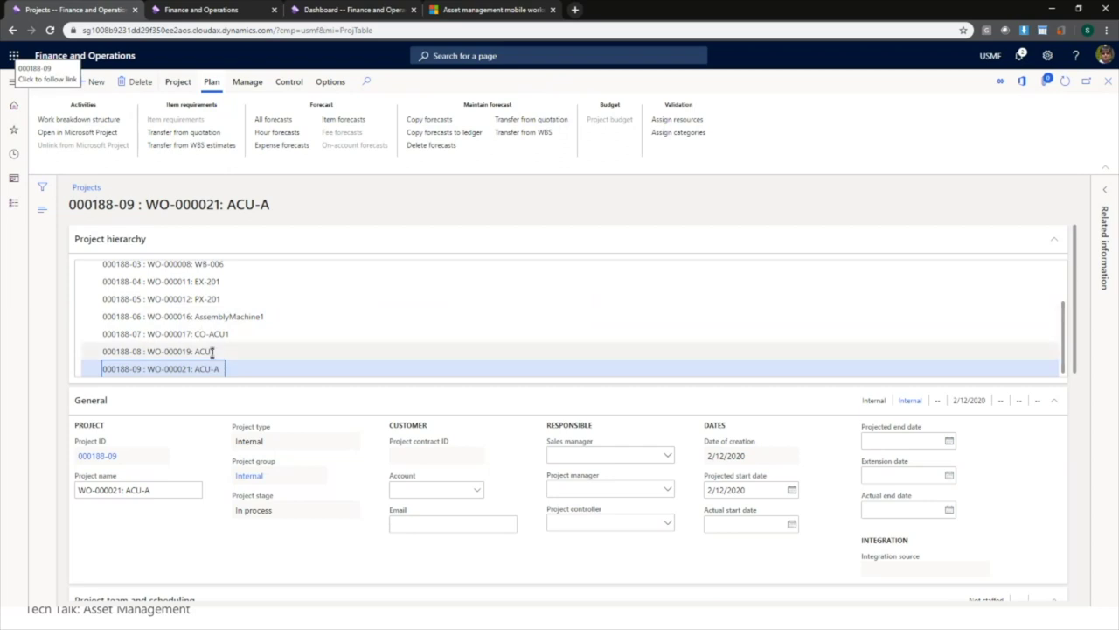
scroll(394, 491, down, 3)
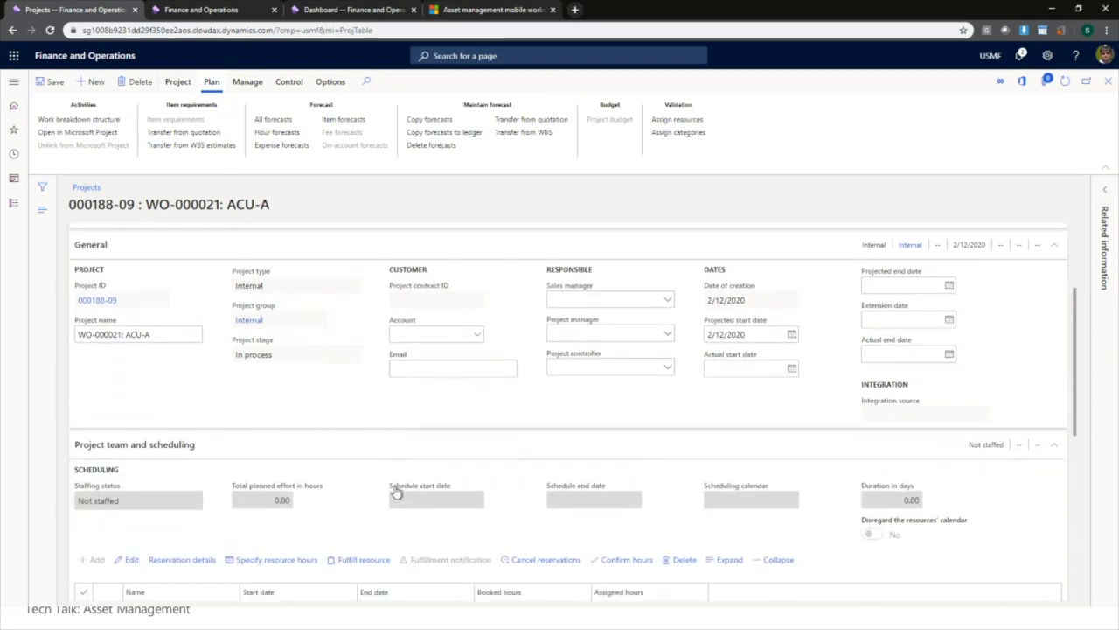
scroll(337, 355, down, 5)
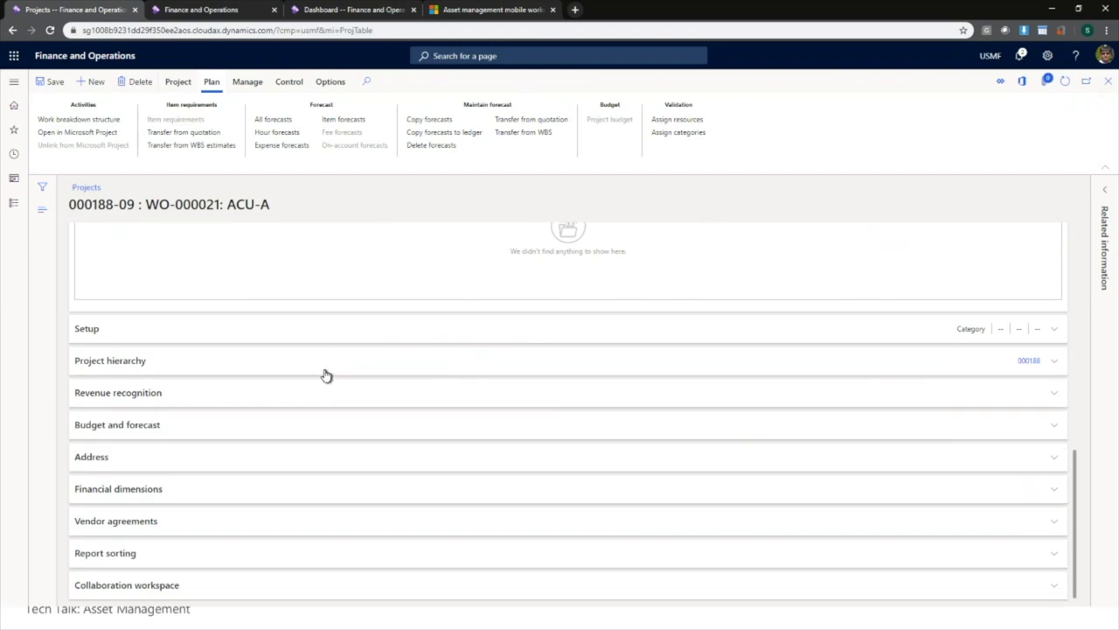
scroll(324, 375, up, 8)
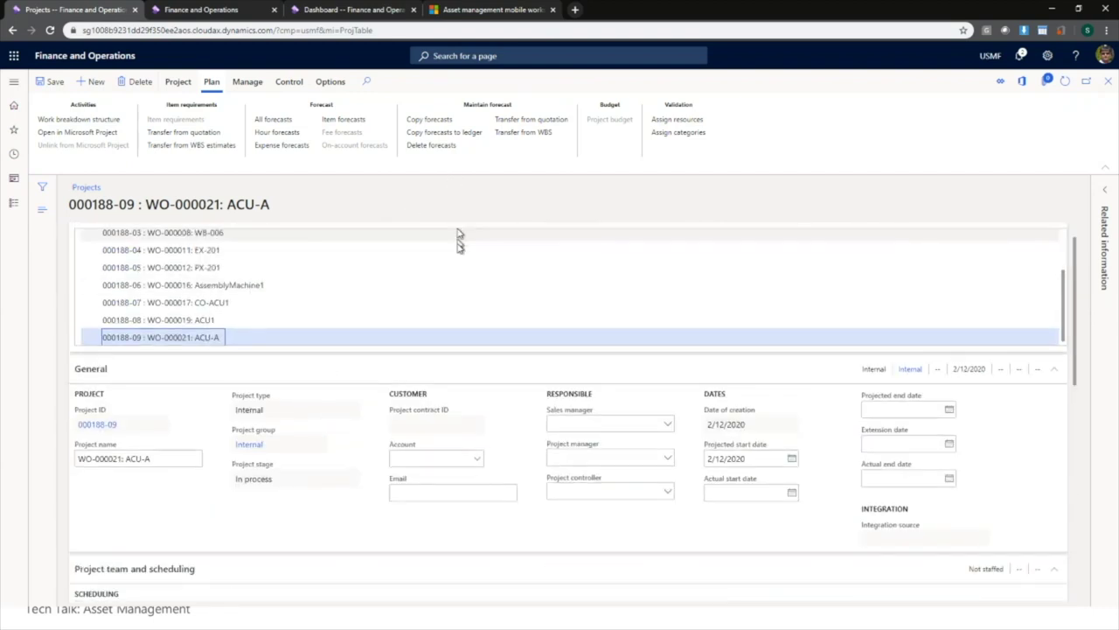
scroll(458, 263, up, 3)
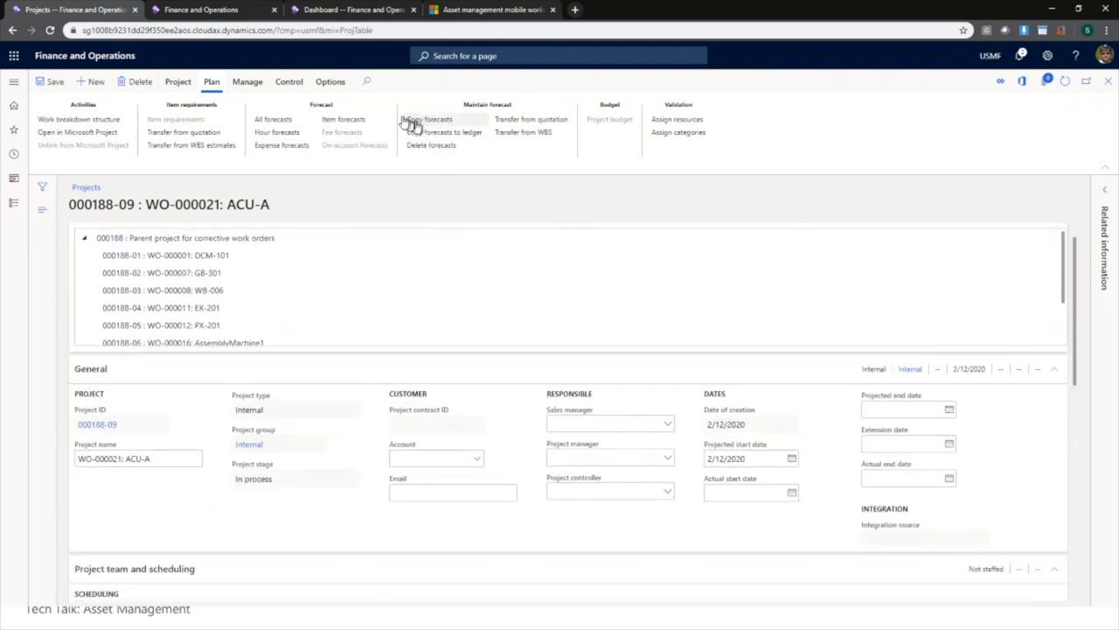
click(187, 84)
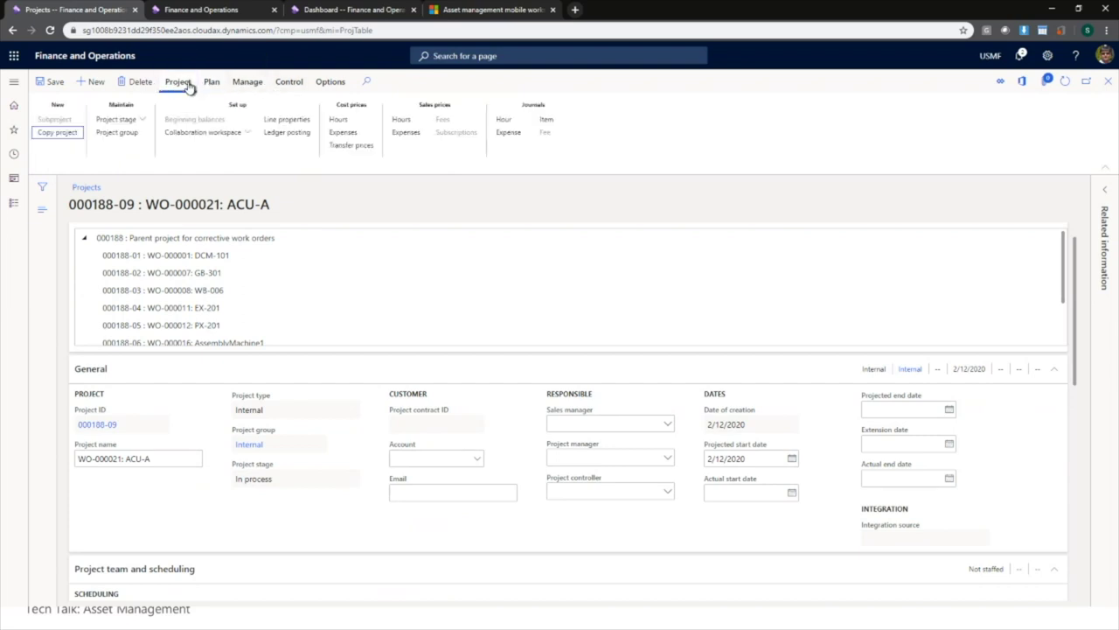
click(248, 83)
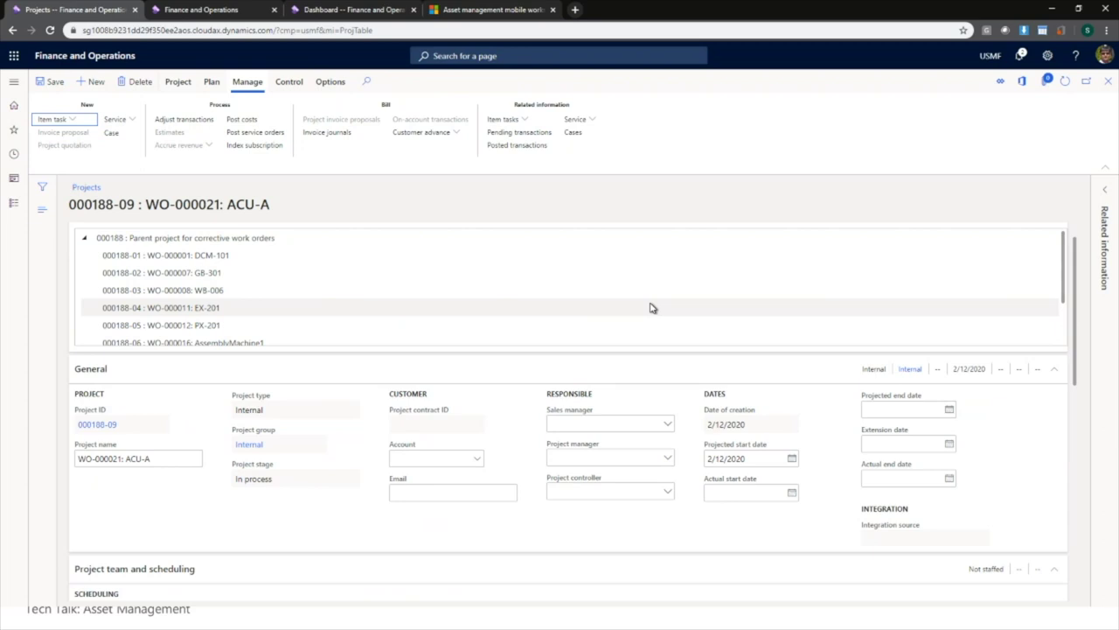
click(1111, 81)
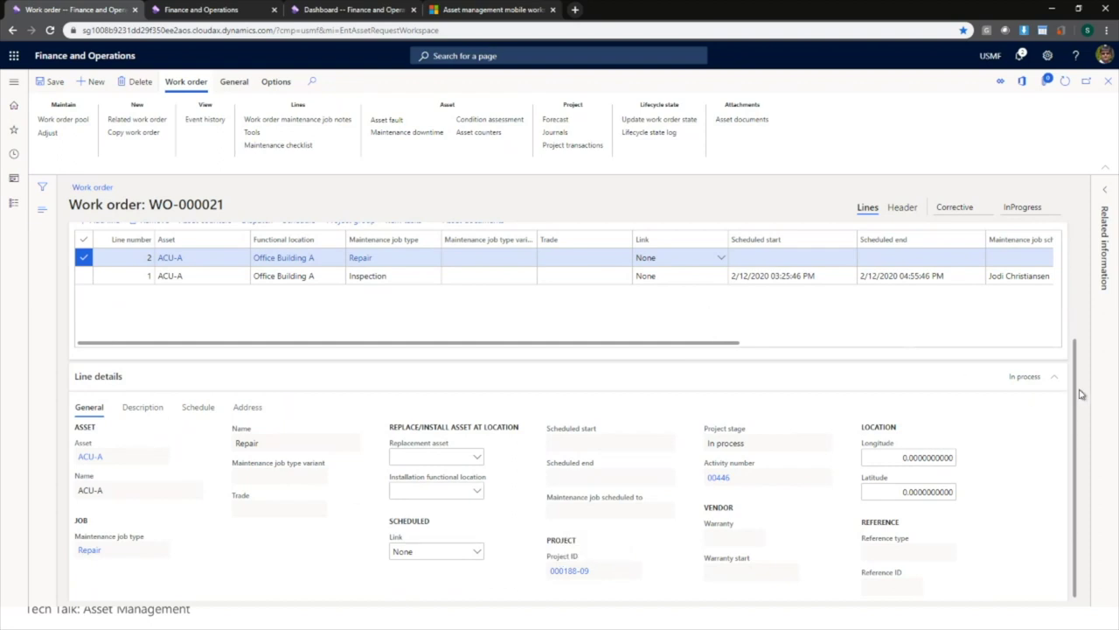
Step: Check which lifecycle states are available for the work order, and close the state update without changing it
drag(1080, 394, 1080, 280)
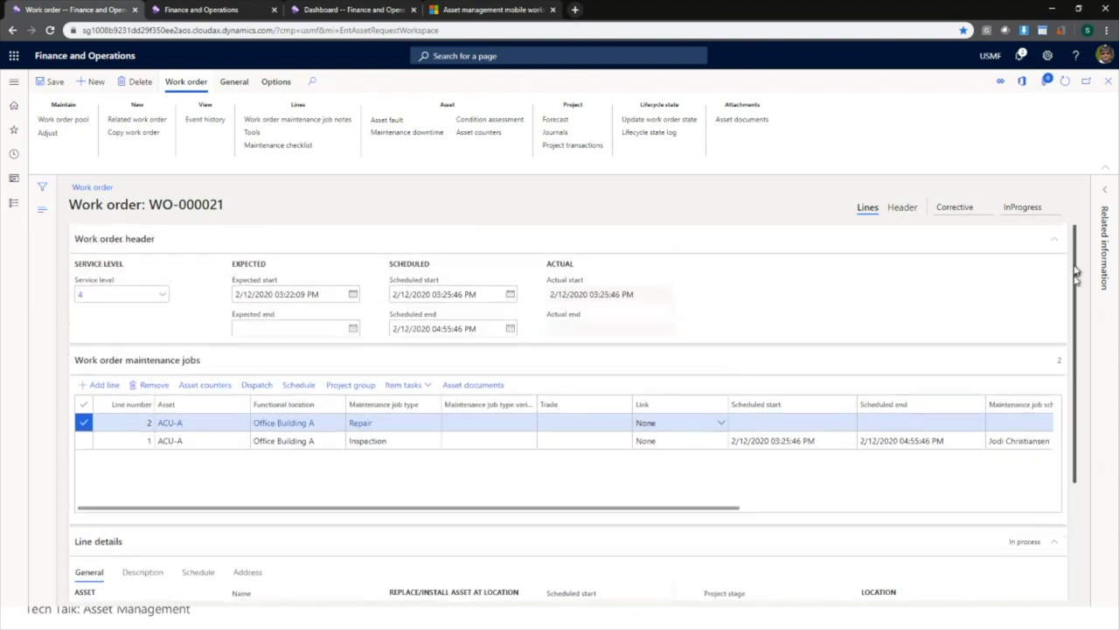
click(679, 120)
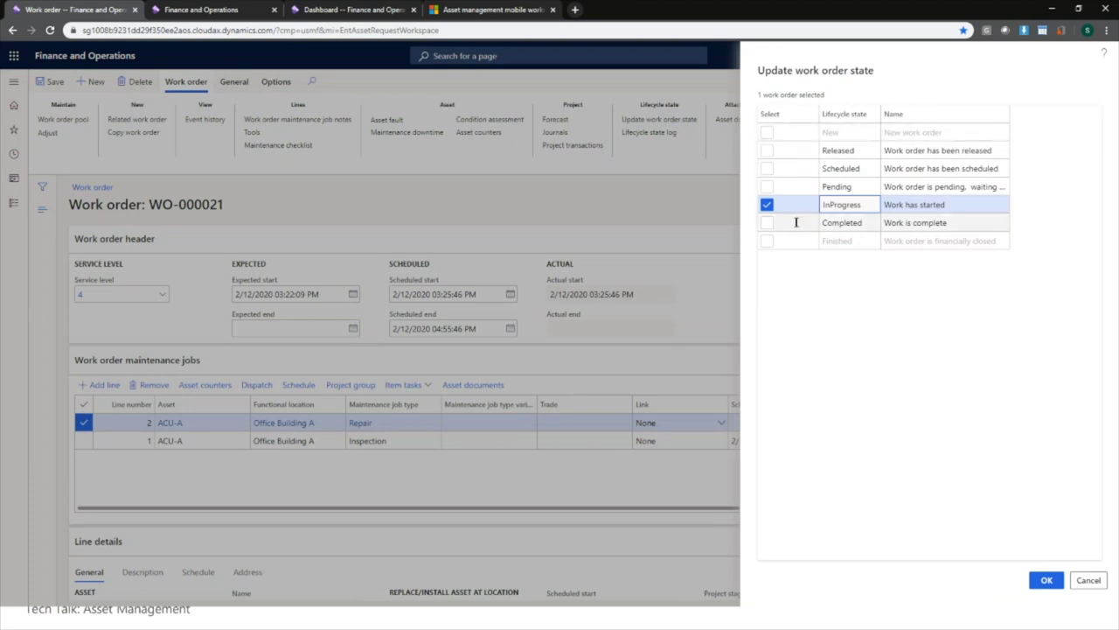
click(1084, 583)
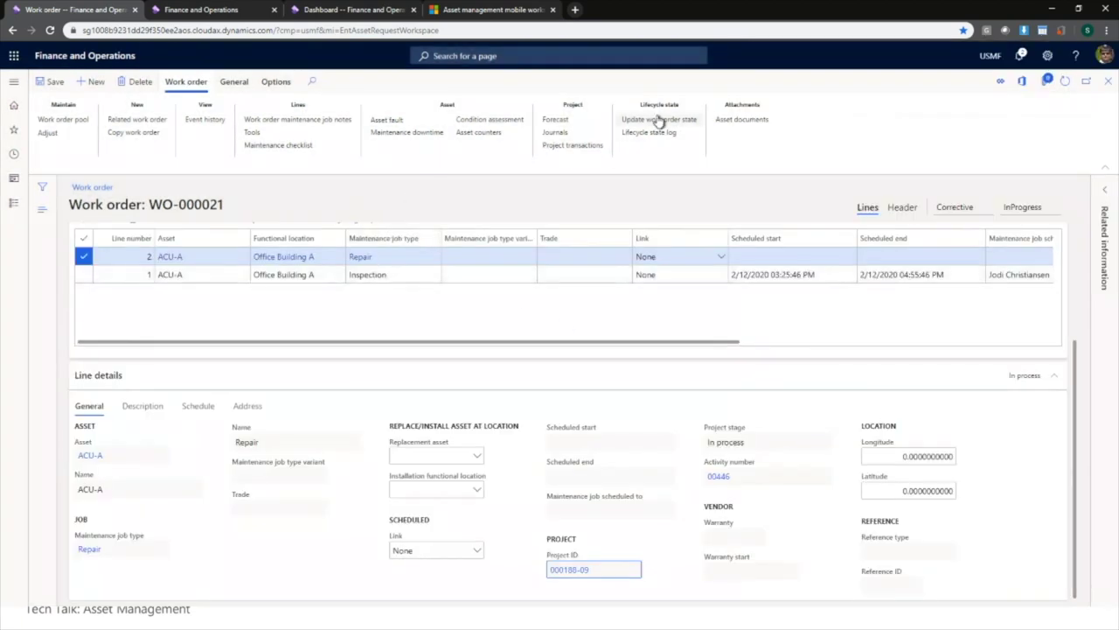
Step: Open the work order lifecycle states in the asset management setup, examine the Completed state's settings in edit mode, and close the page
click(14, 82)
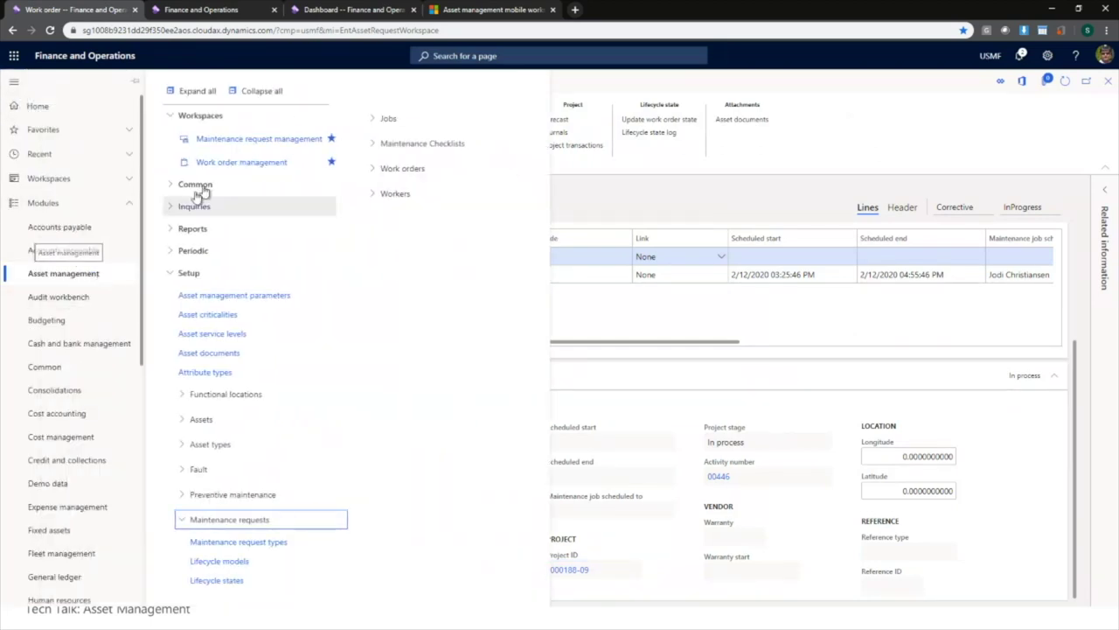
click(267, 91)
click(209, 229)
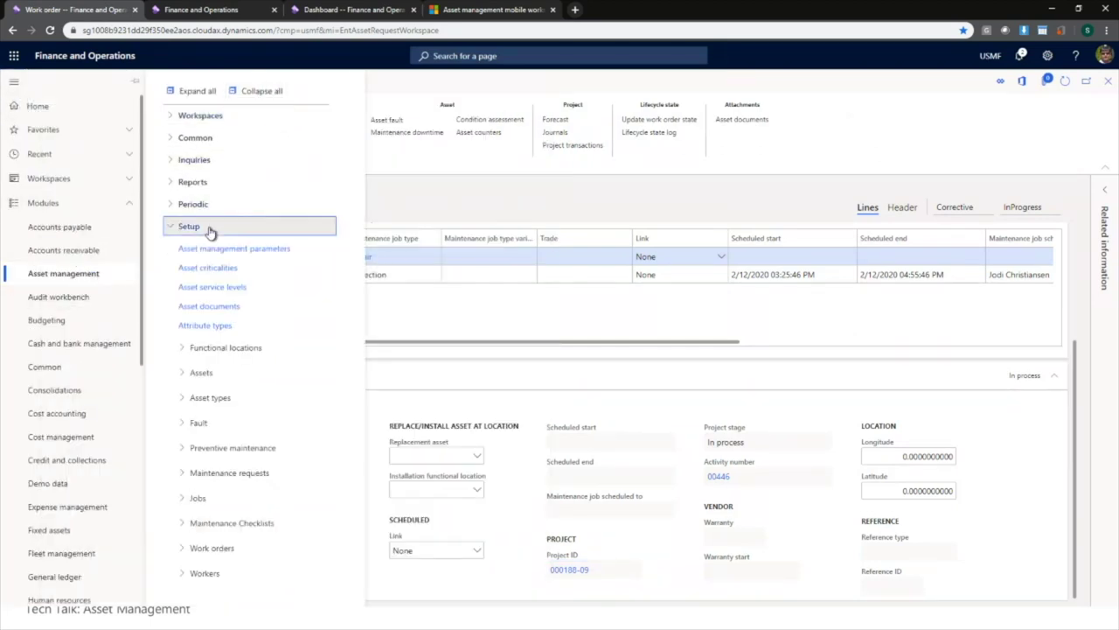
click(230, 551)
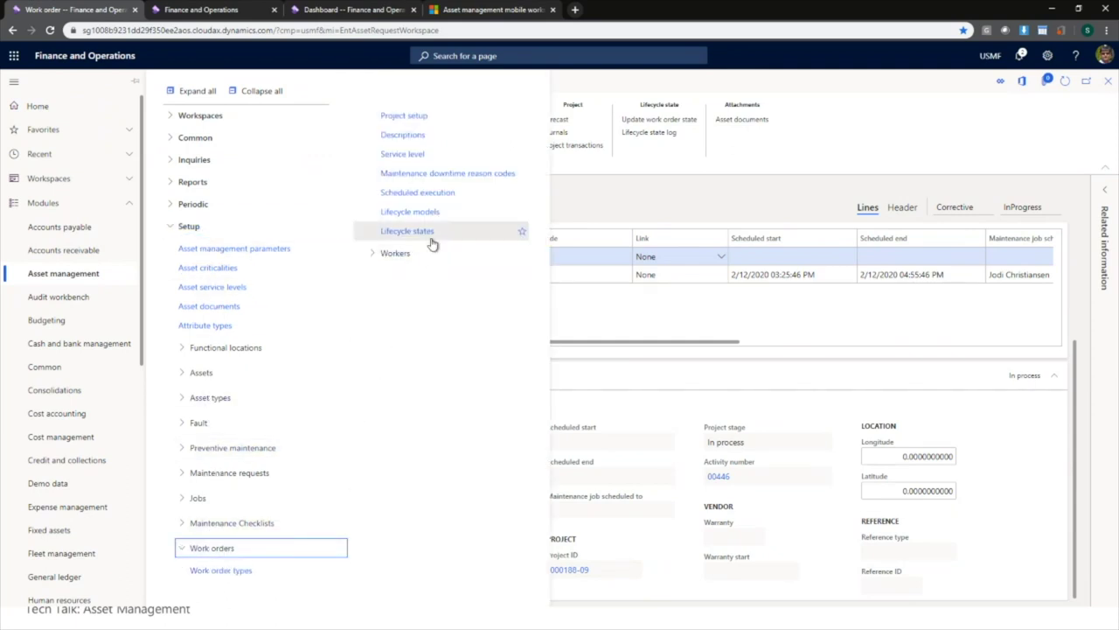
click(432, 236)
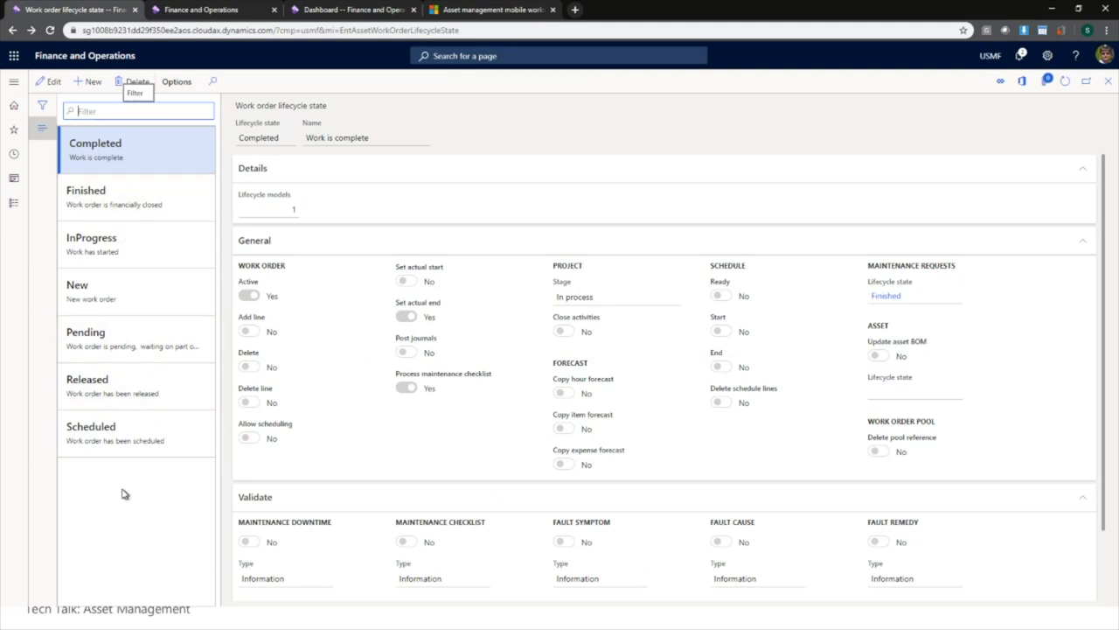
click(53, 82)
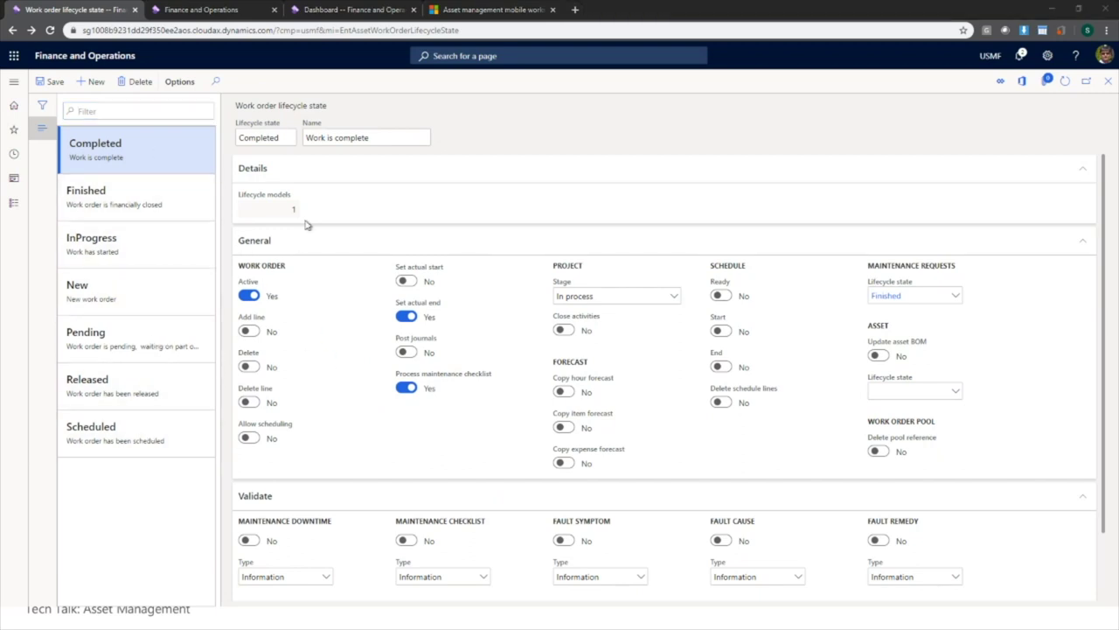
click(1107, 81)
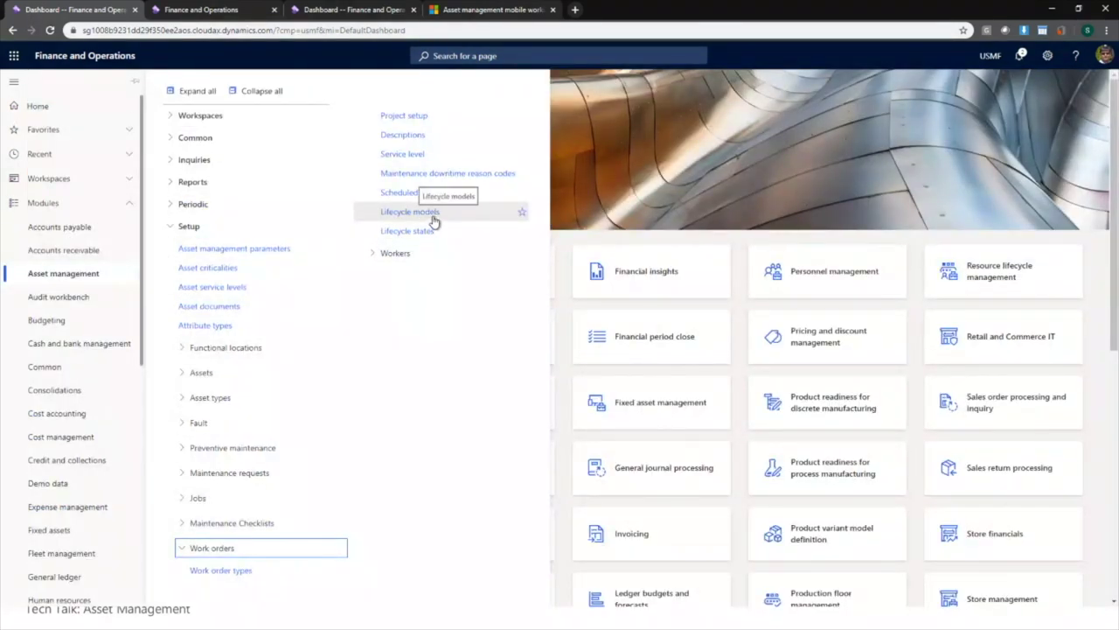
Step: Open the work order lifecycle models, examine the allowed state updates of the Standard model, and close without changes
click(433, 219)
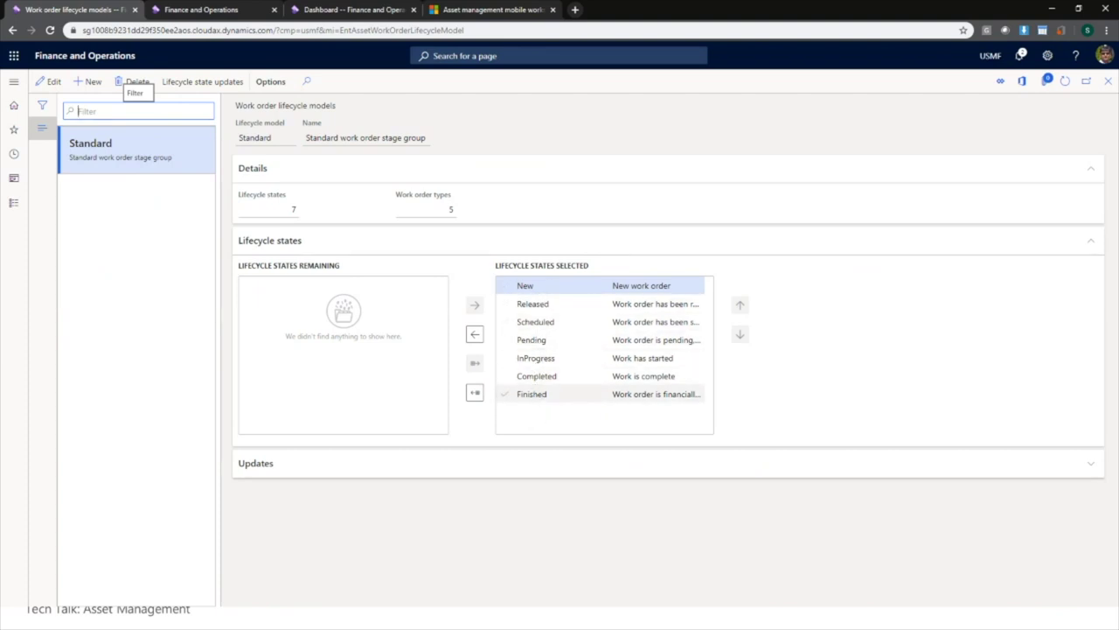
click(234, 90)
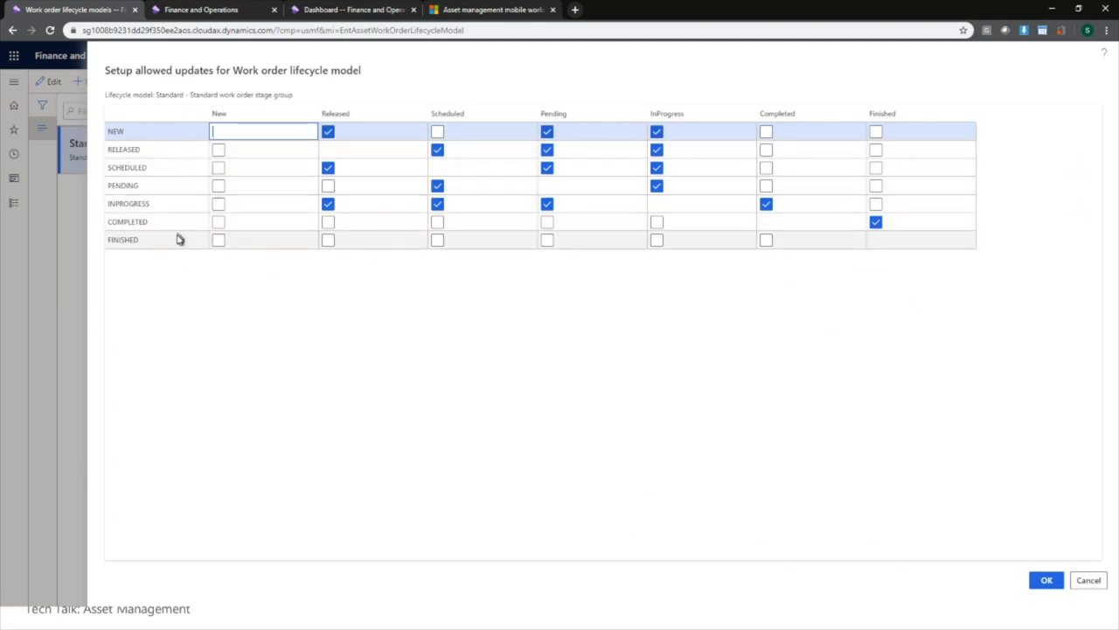
click(1087, 582)
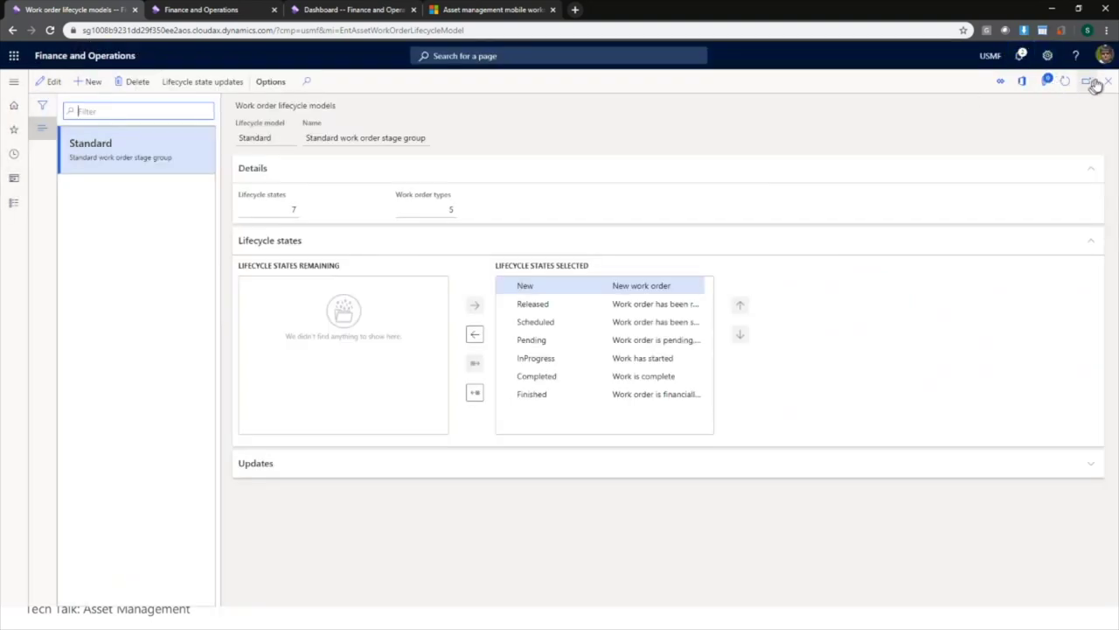
click(1106, 81)
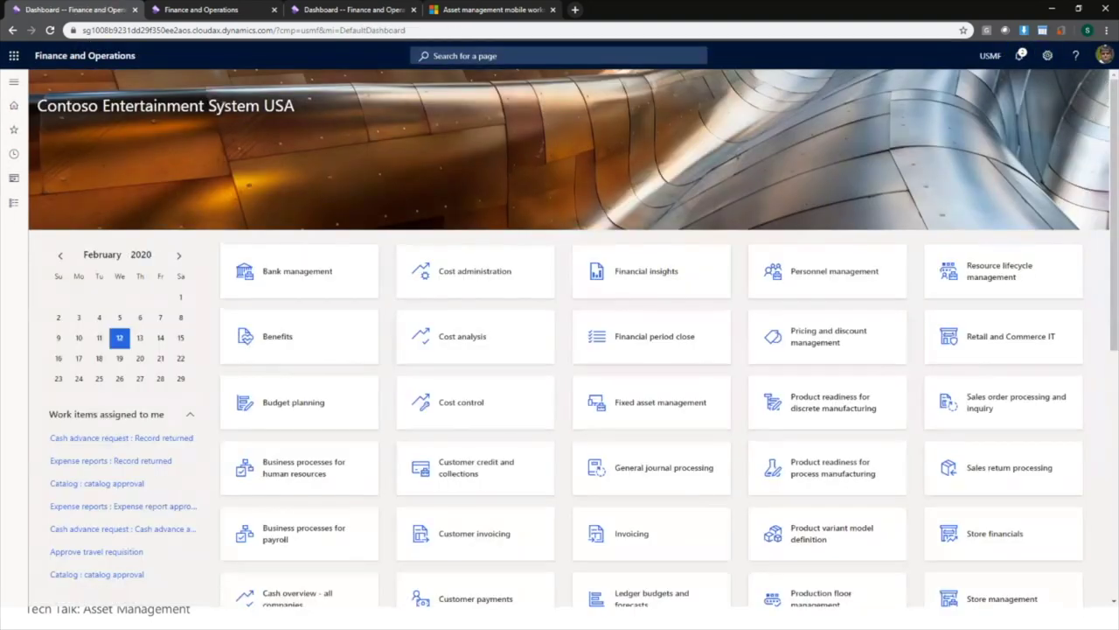
Step: Open the list of active work orders in Asset management
click(13, 81)
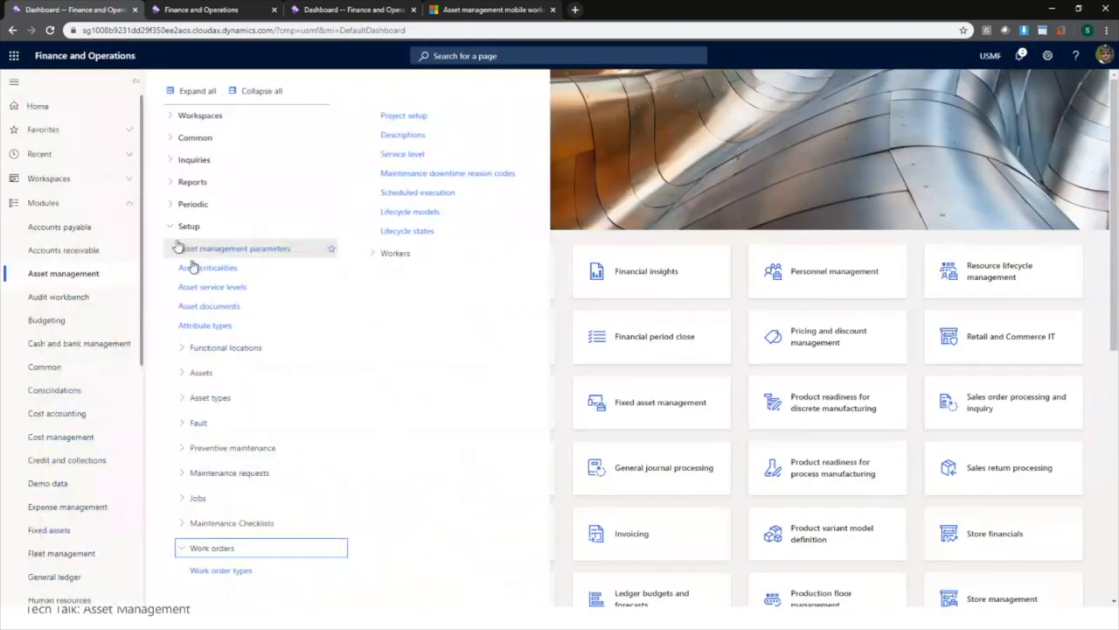
click(226, 373)
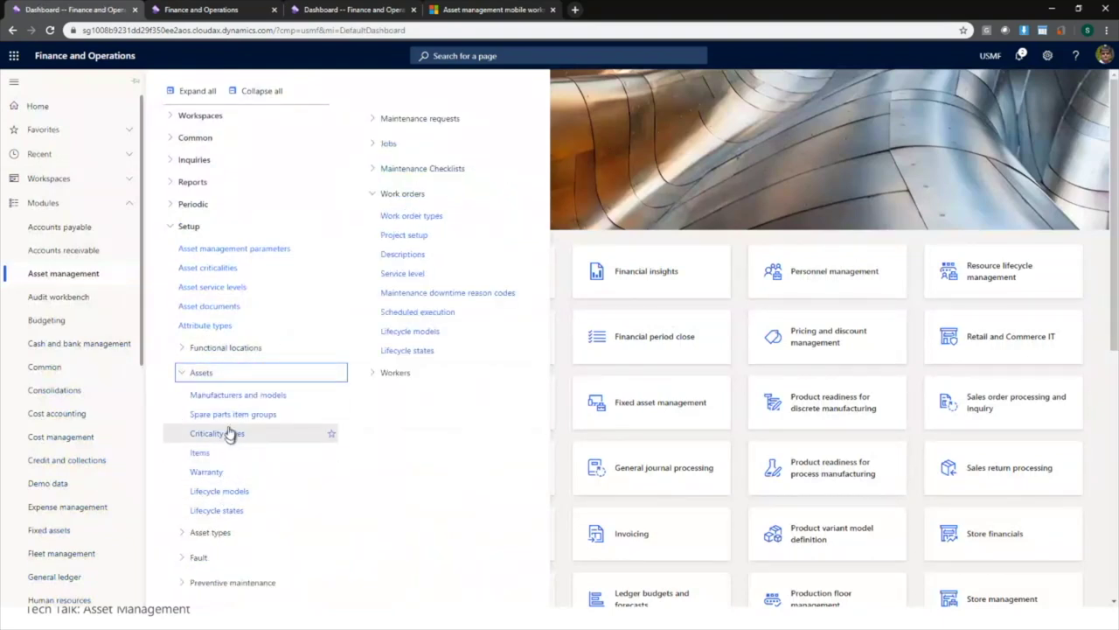
click(182, 227)
click(203, 138)
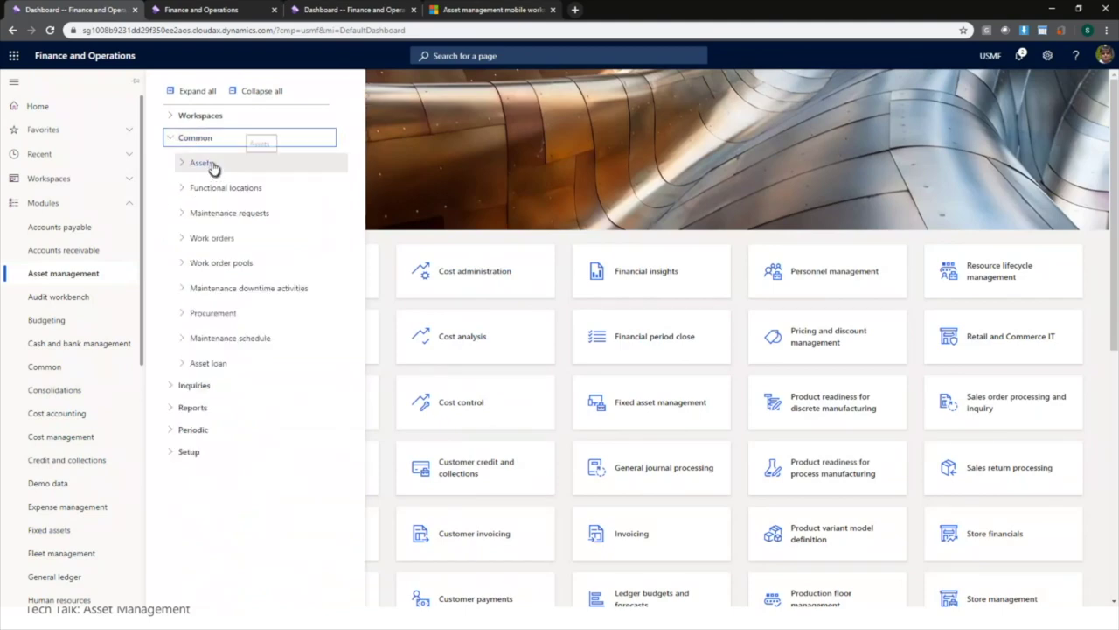
click(210, 164)
click(212, 166)
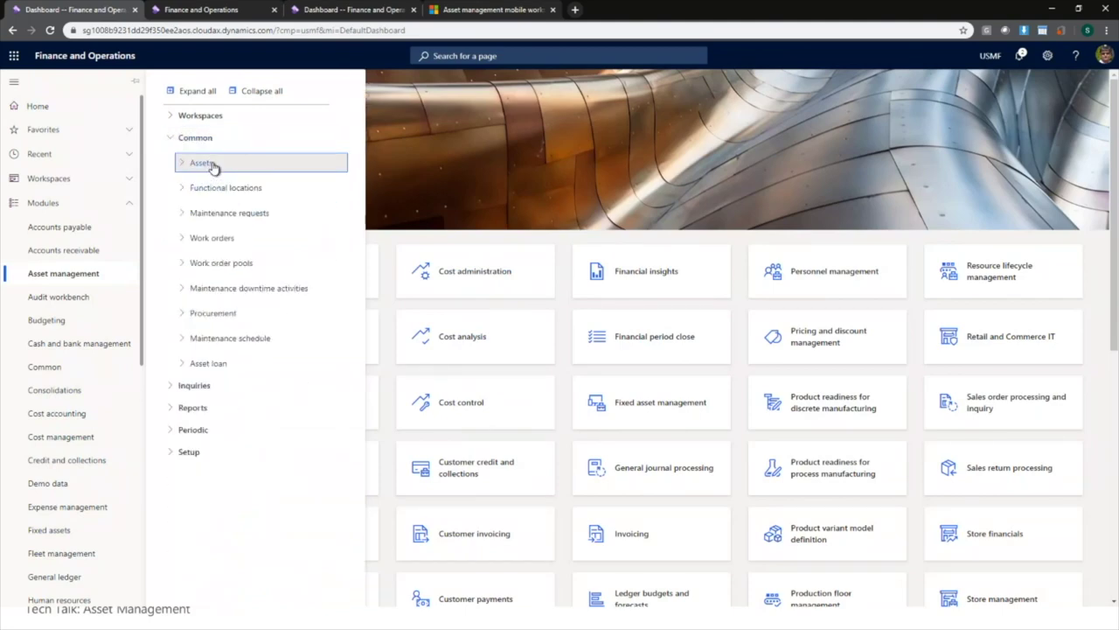
click(213, 238)
click(242, 289)
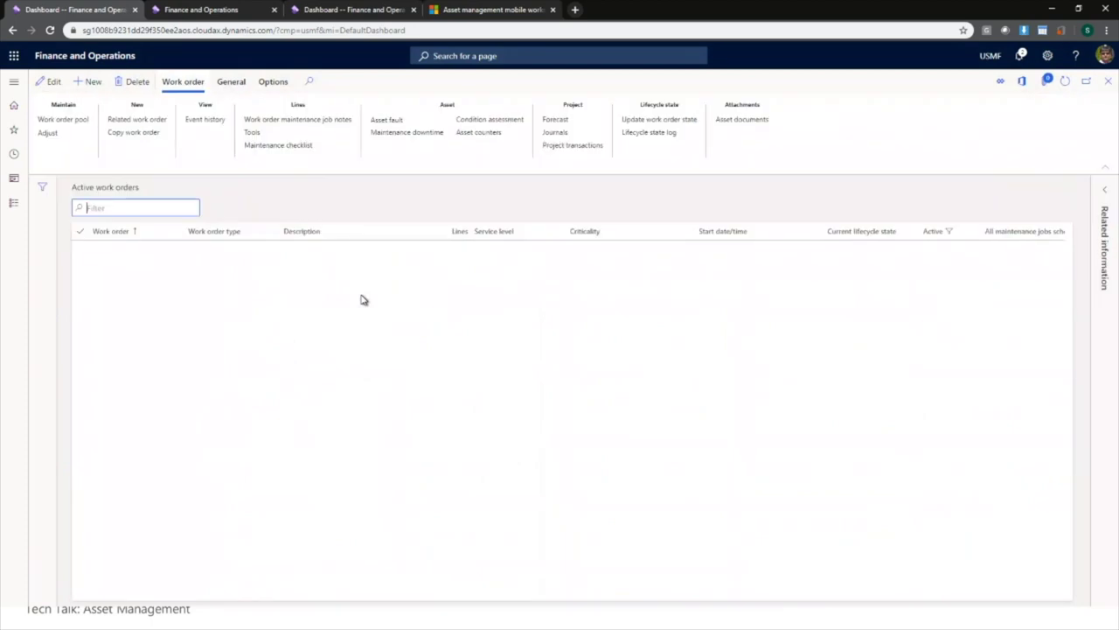
Step: Open the in-progress corrective air conditioning work order from the active list and select its ACU-A Repair maintenance job line
click(360, 466)
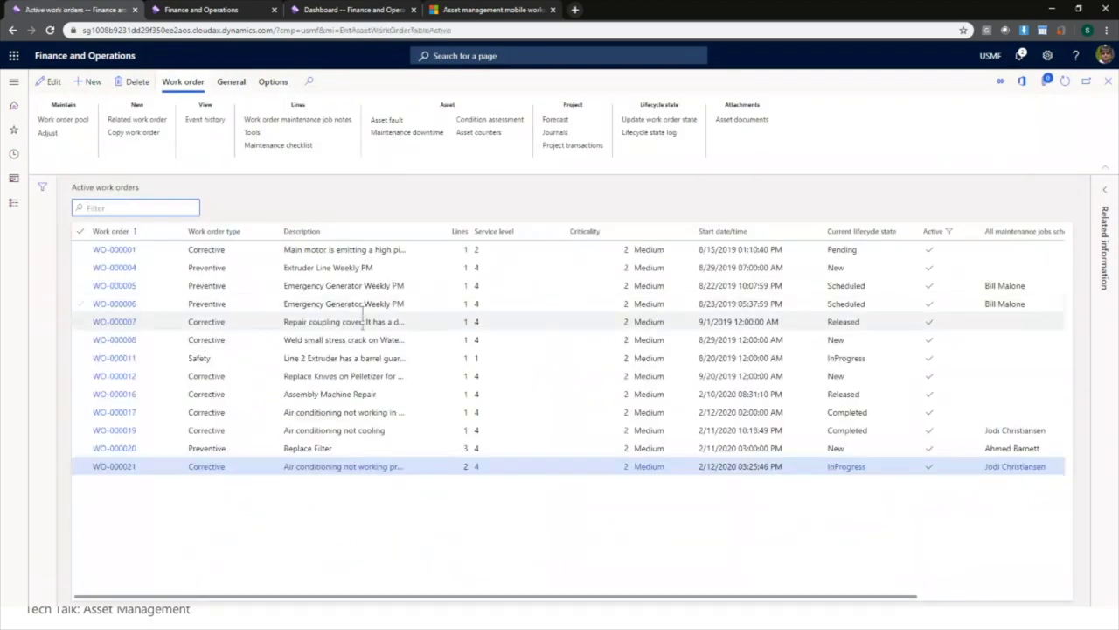
click(131, 467)
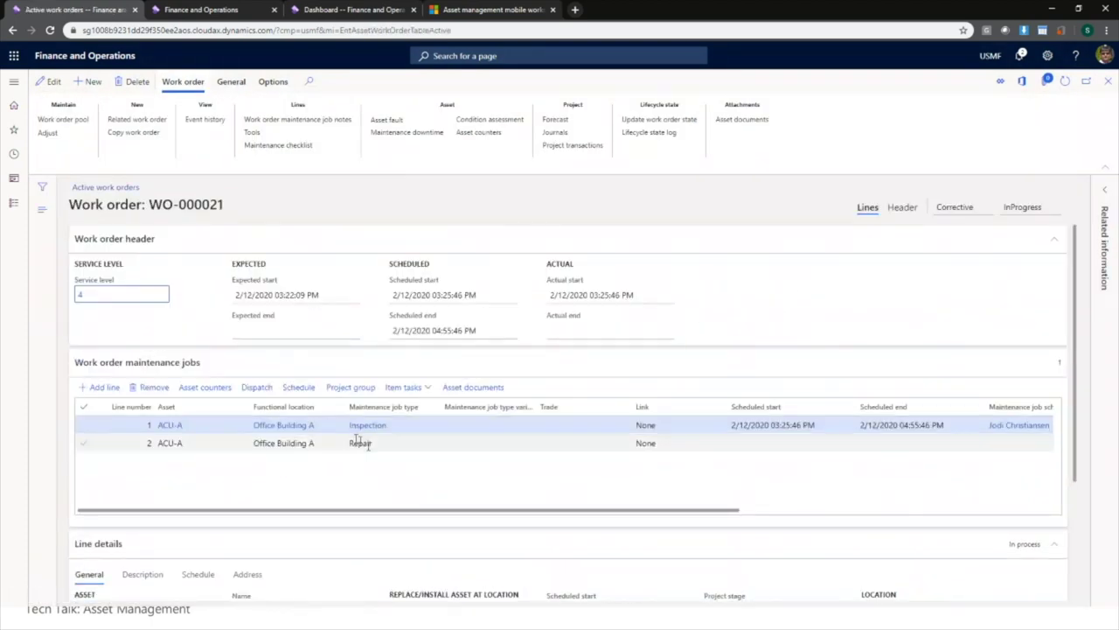
click(368, 442)
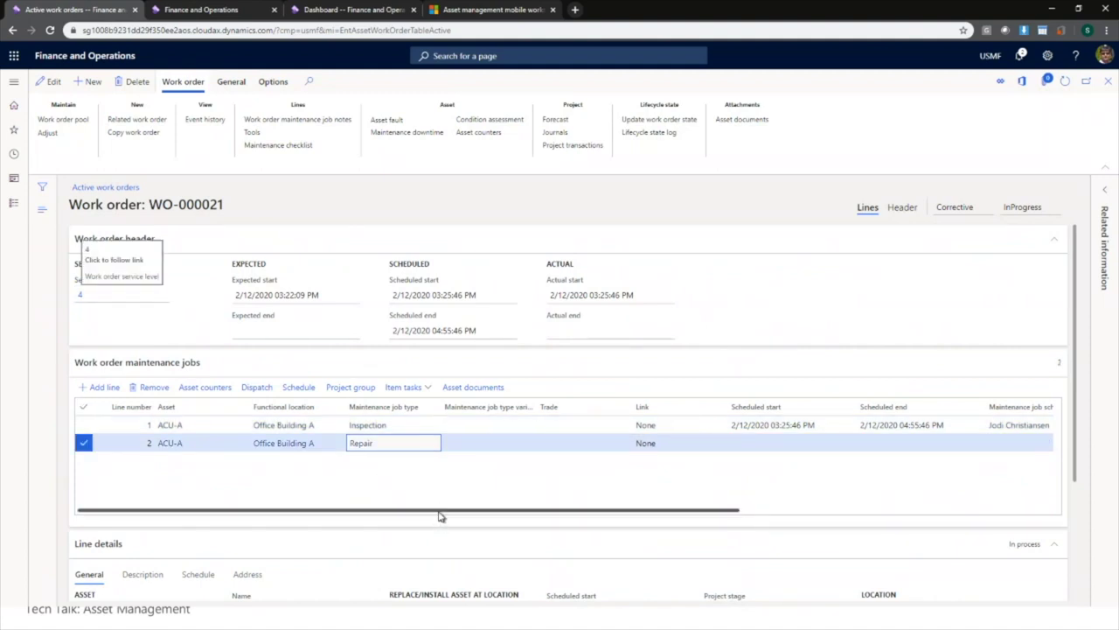
drag(440, 515, 388, 517)
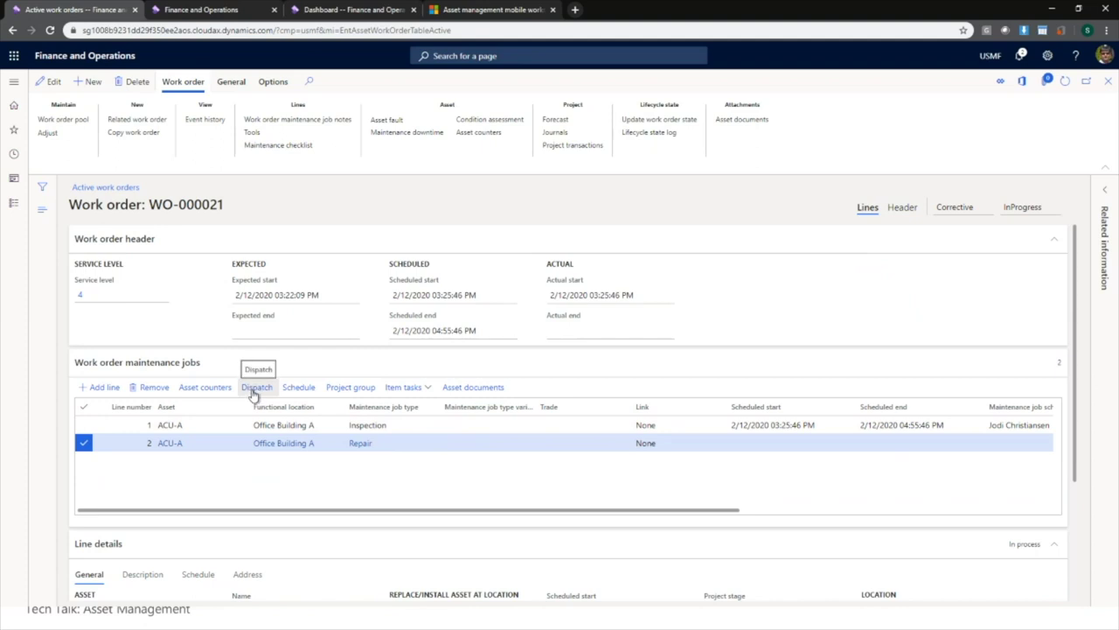
Step: Start scheduling the Repair job with resource group 4110, and enter 2.00 hours for resource 4112 on 2/12/2020
click(298, 390)
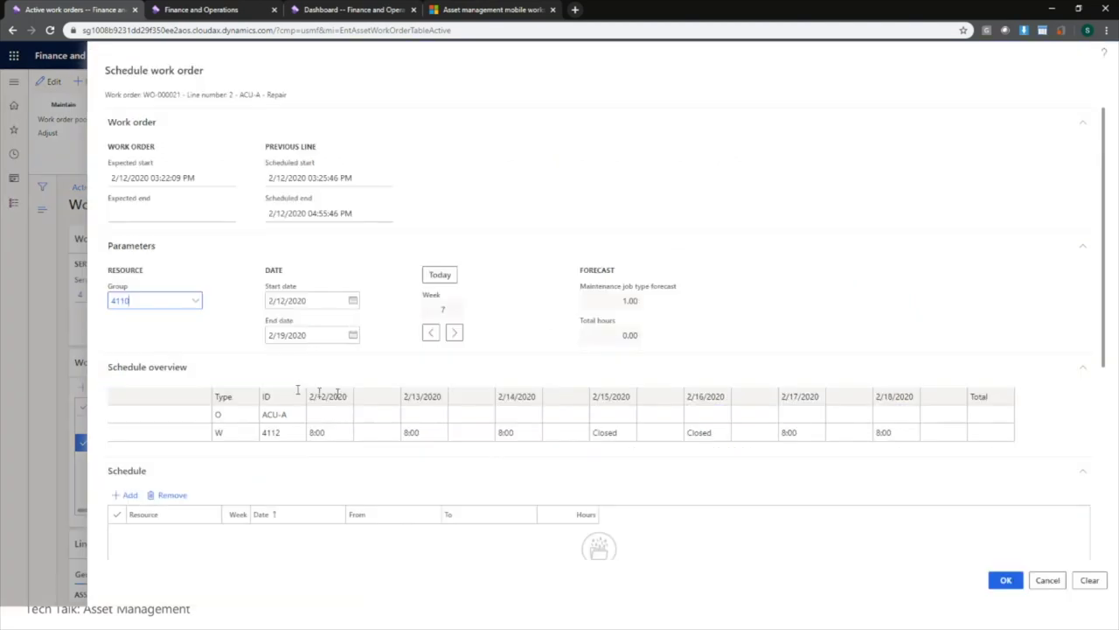
click(197, 301)
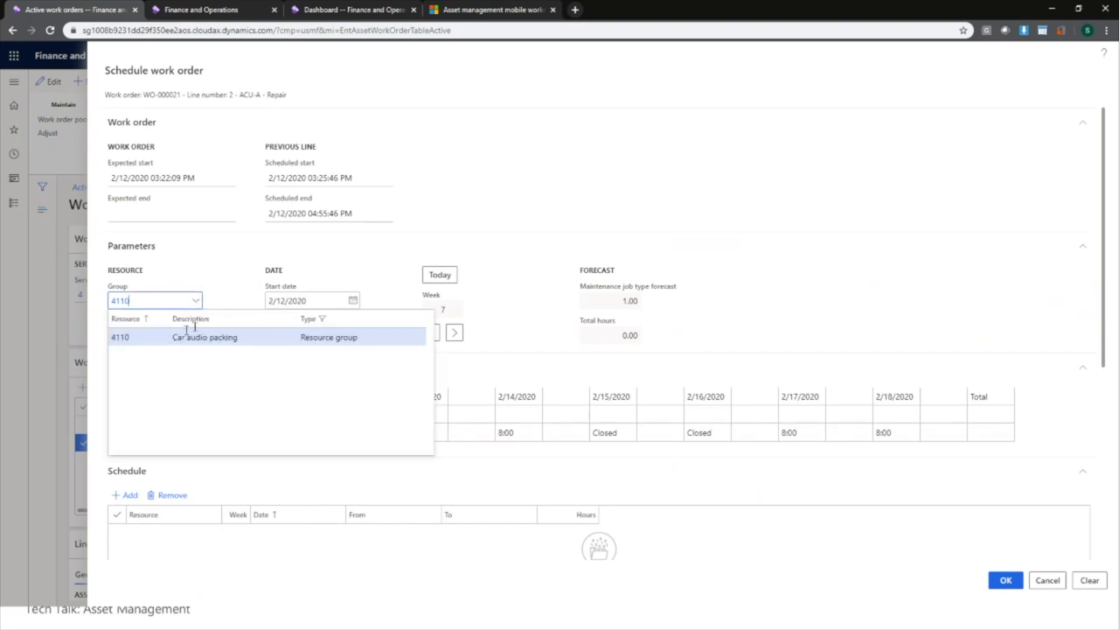
click(188, 335)
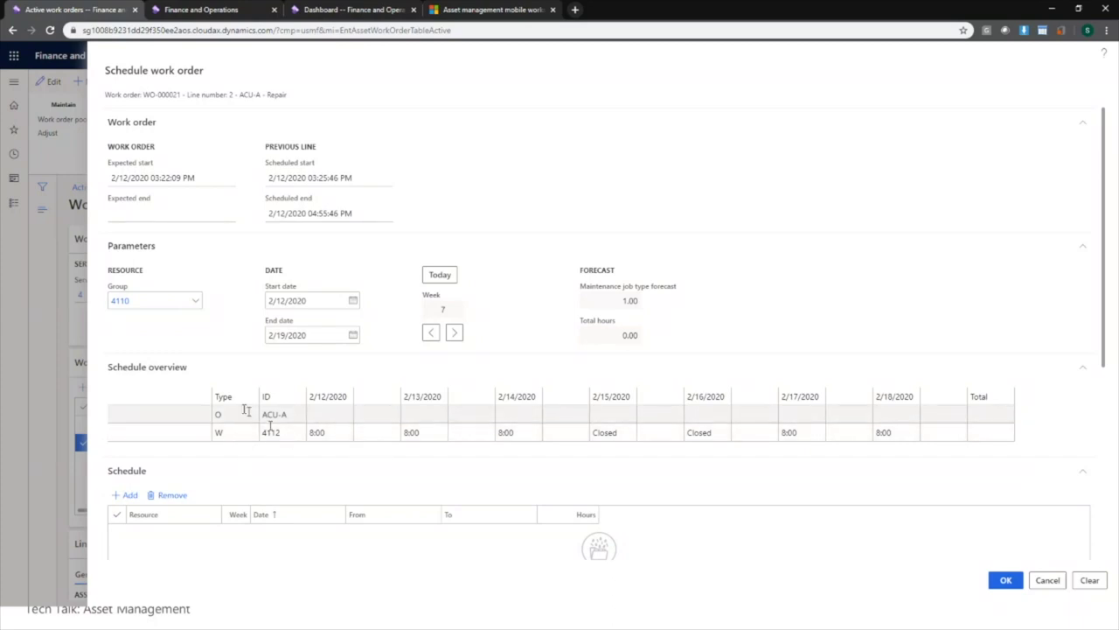
click(368, 434)
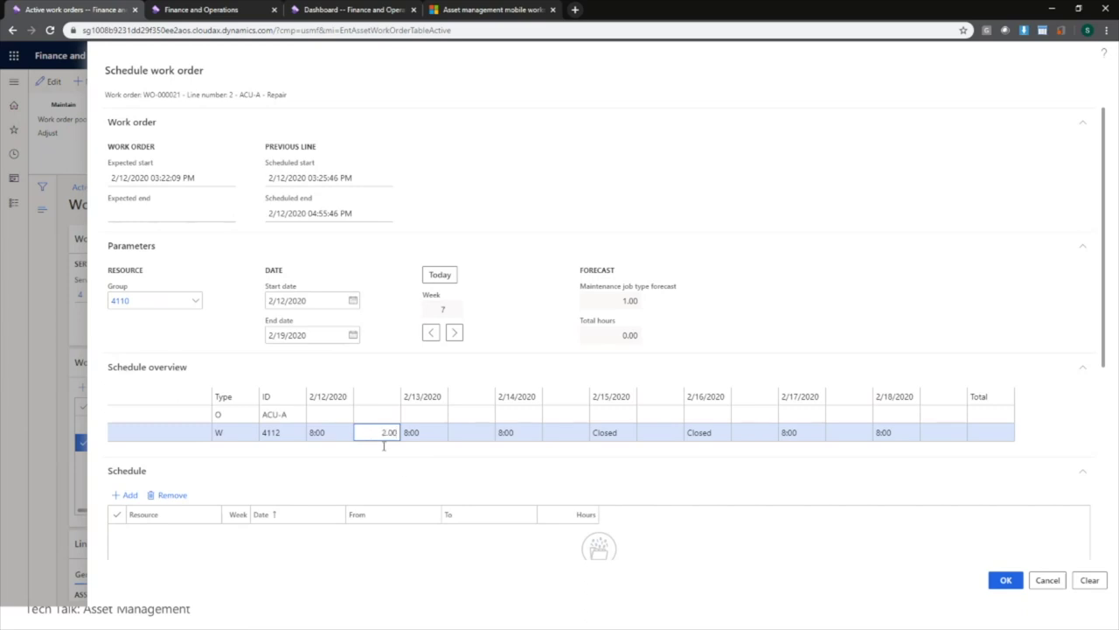
Step: Schedule resource 4112 for 2 hours on 2/12/2020 on the repair job and check its assigned worker on the maintenance job line
click(420, 481)
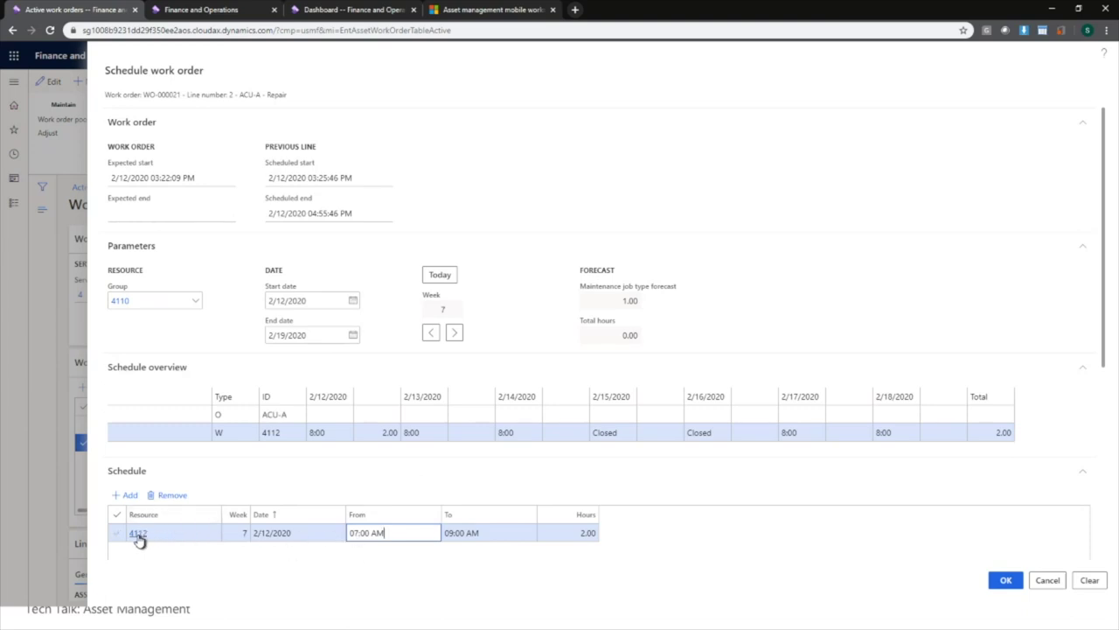
click(1006, 580)
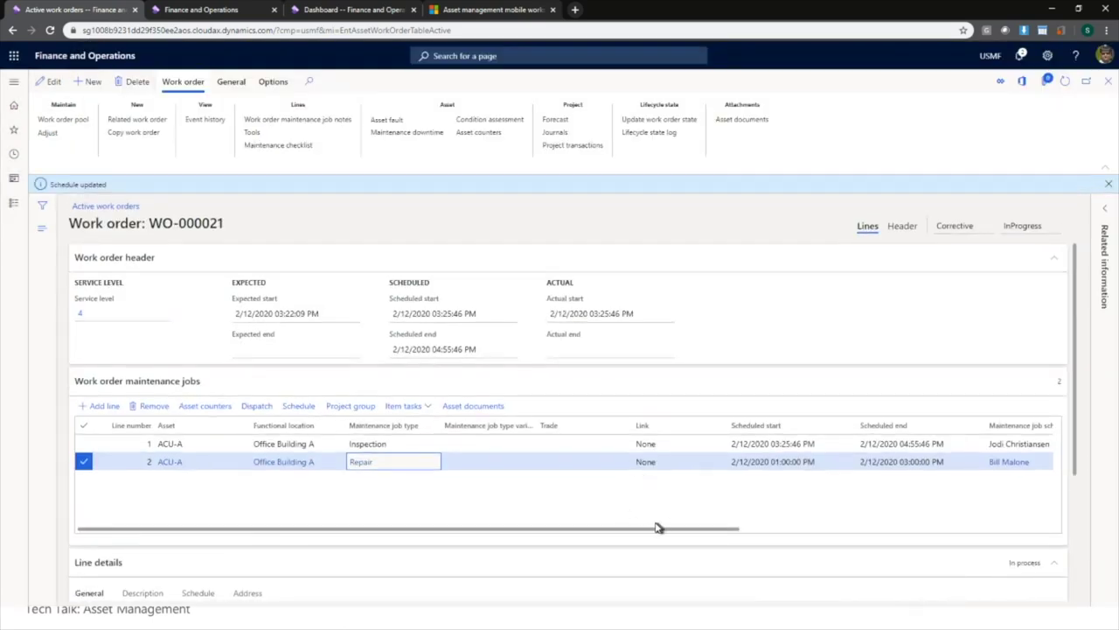
drag(658, 528, 788, 530)
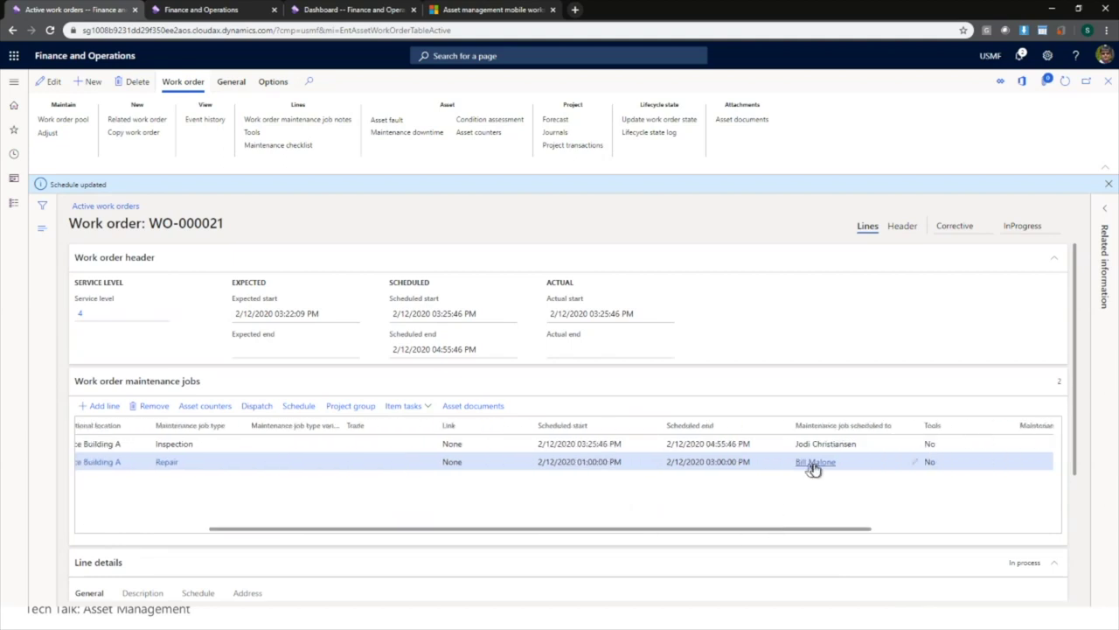
mouse_move(819, 467)
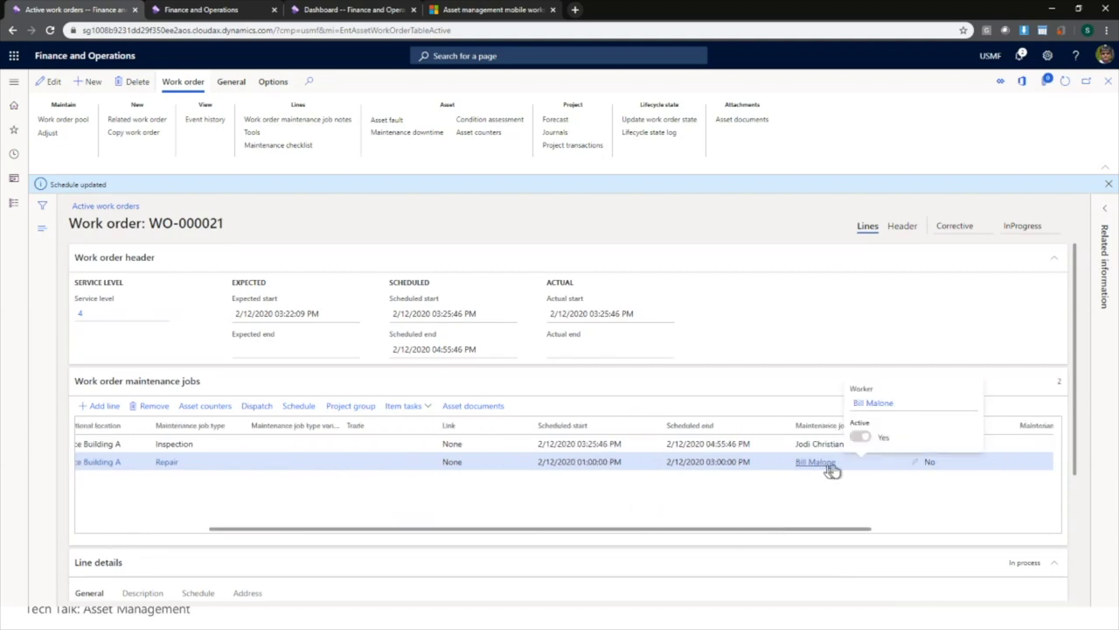
drag(787, 531, 627, 529)
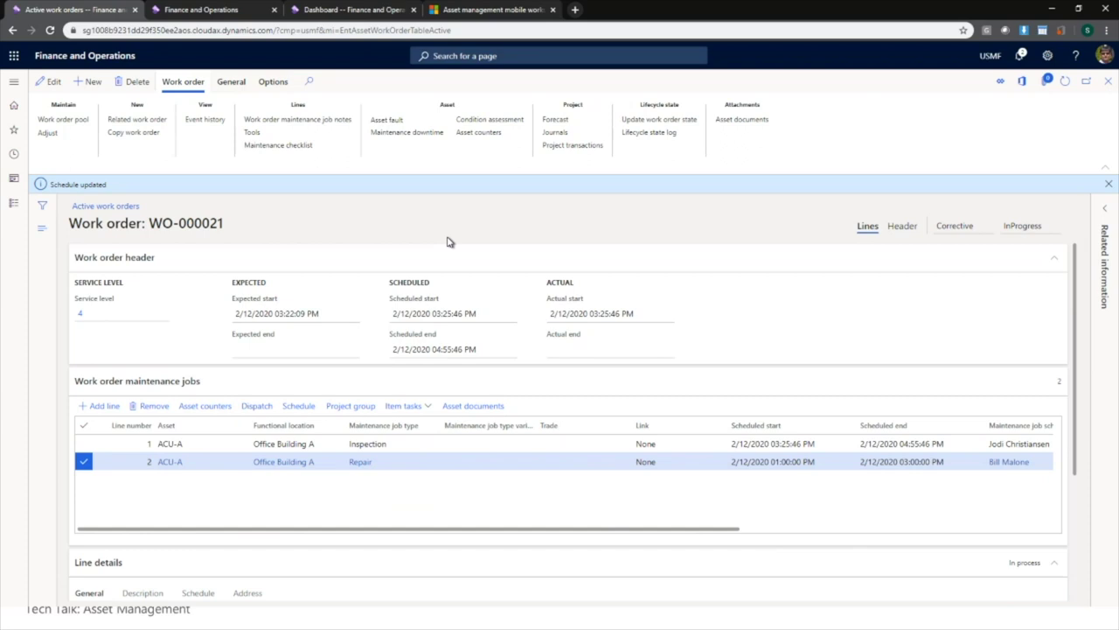
Step: Open the work order's project journals and add an expense line for maintenance job 2, ACU-A Repair
click(551, 138)
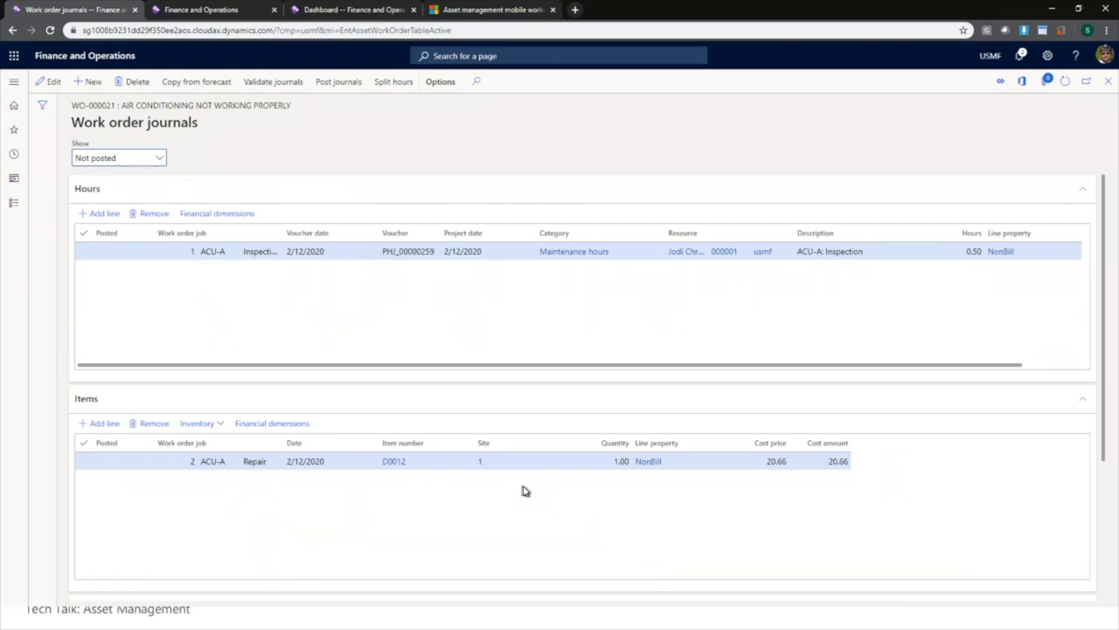
scroll(853, 496, down, 3)
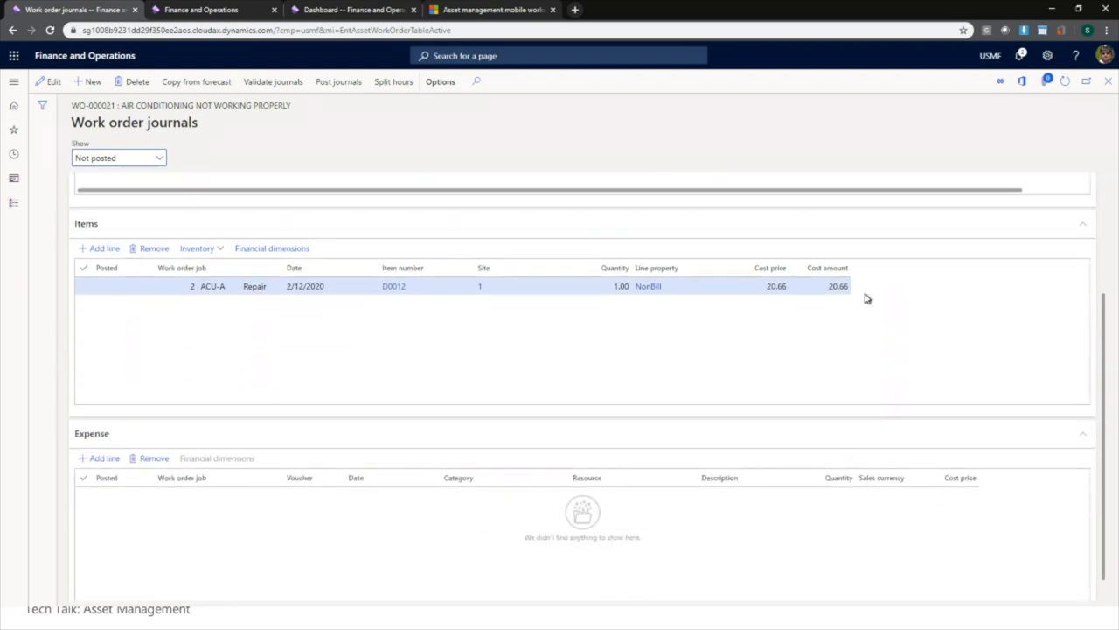
scroll(865, 298, up, 2)
scroll(865, 298, down, 3)
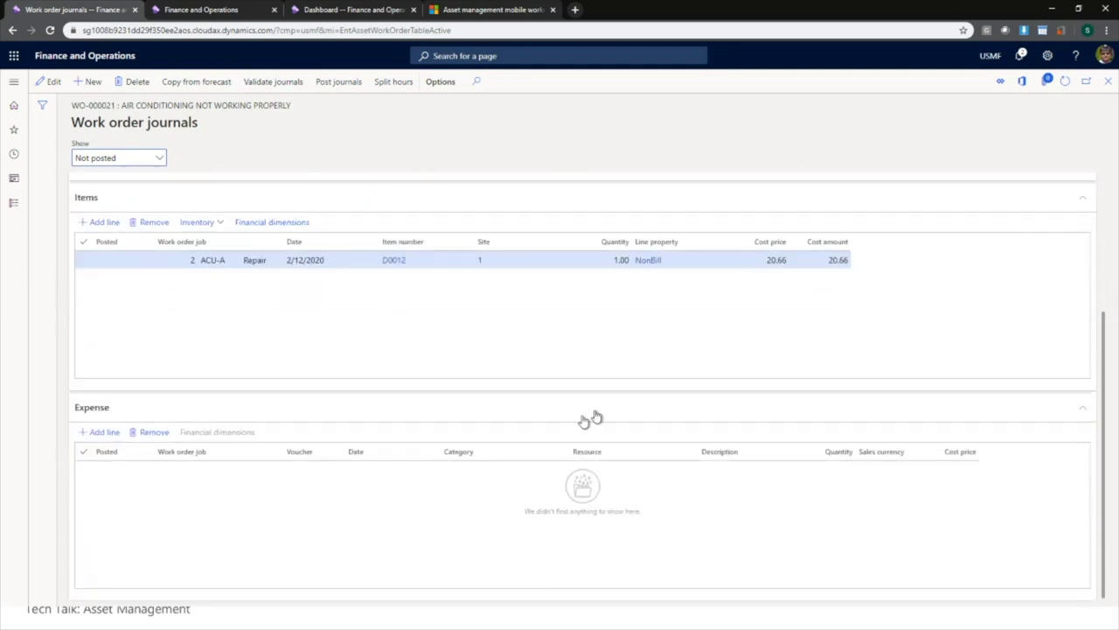
click(104, 432)
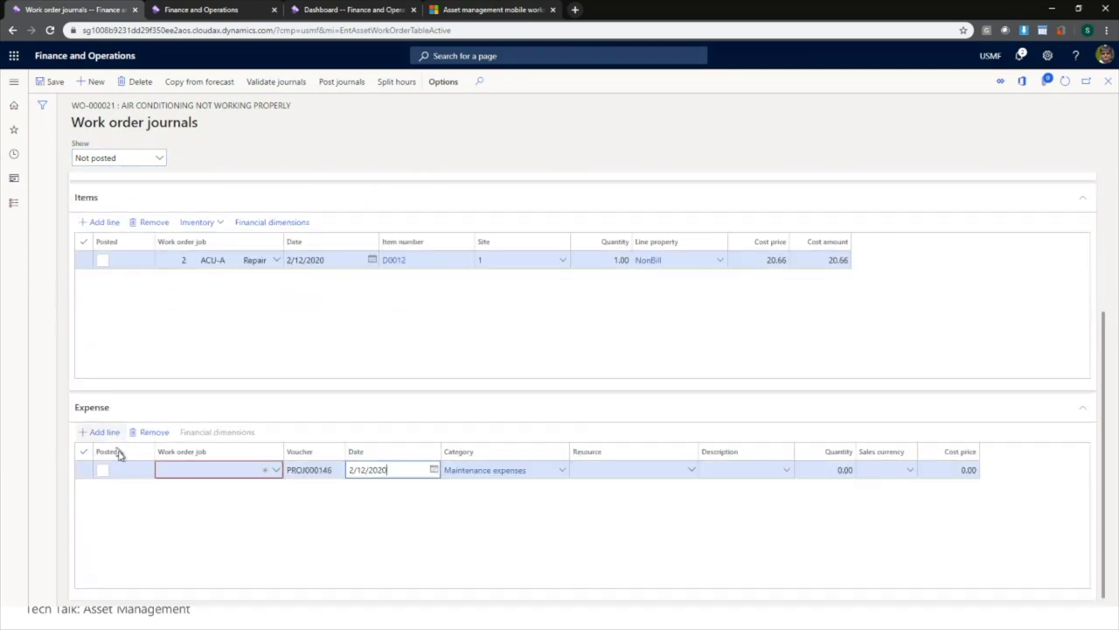
click(273, 469)
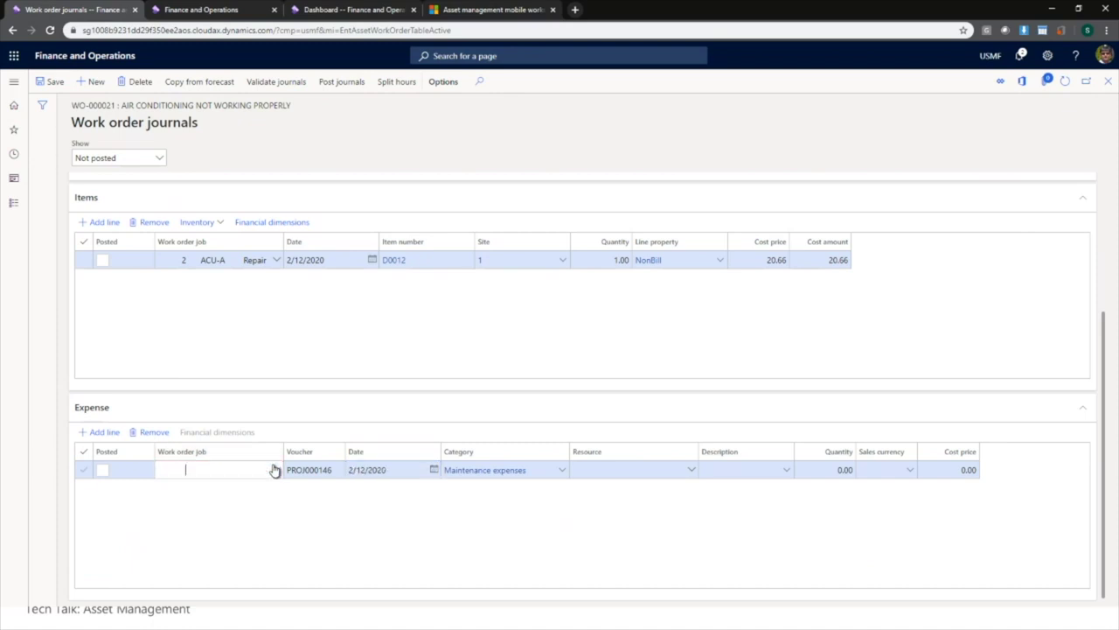
click(275, 471)
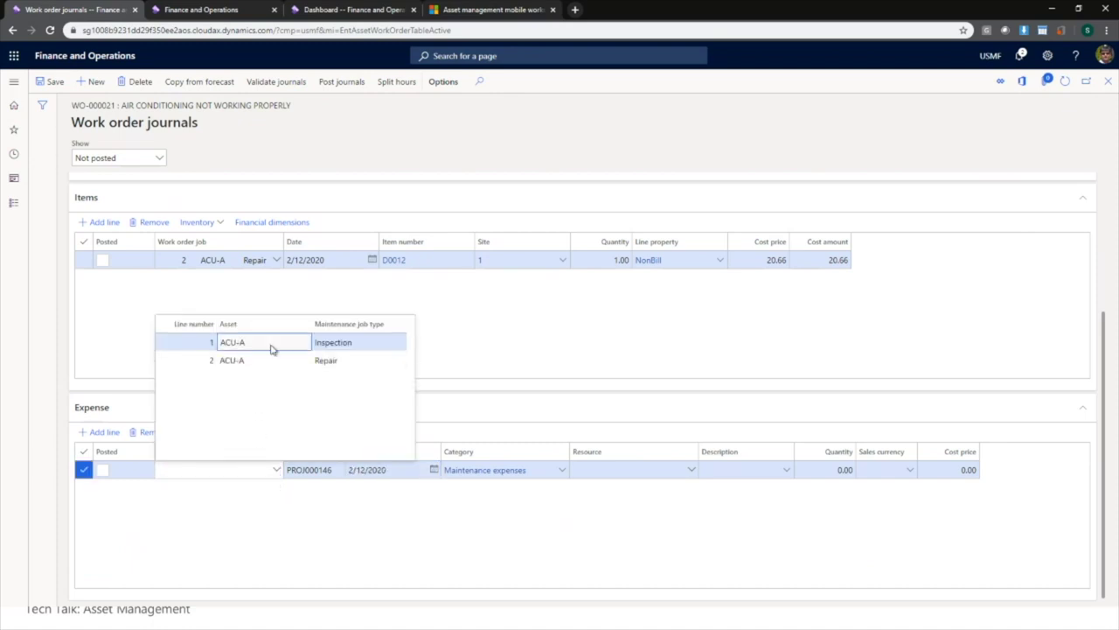
click(271, 344)
click(278, 469)
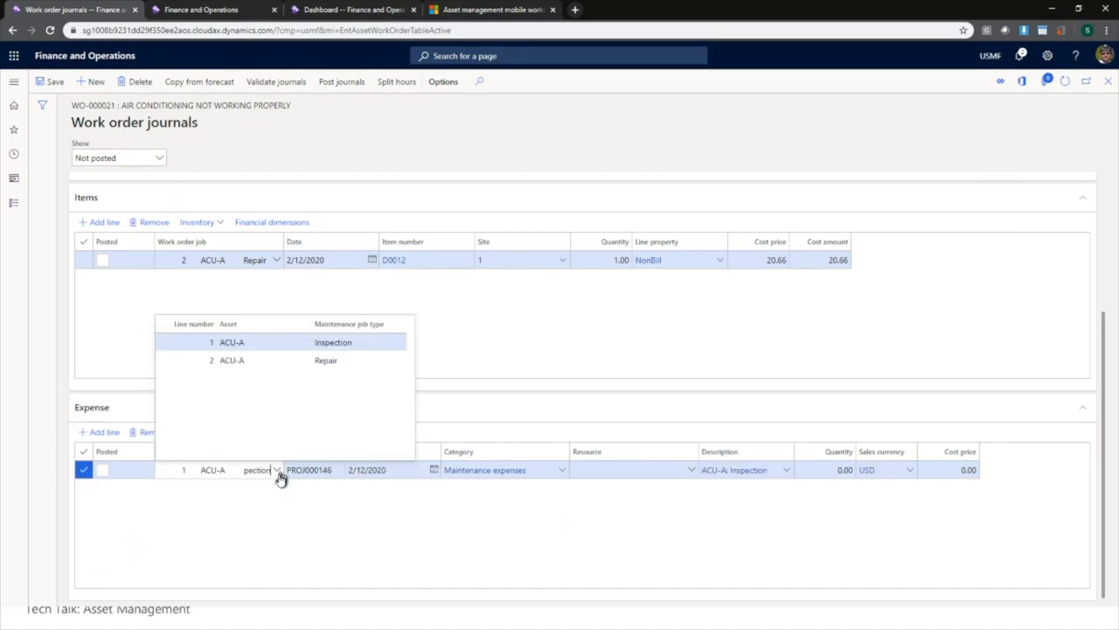
click(305, 369)
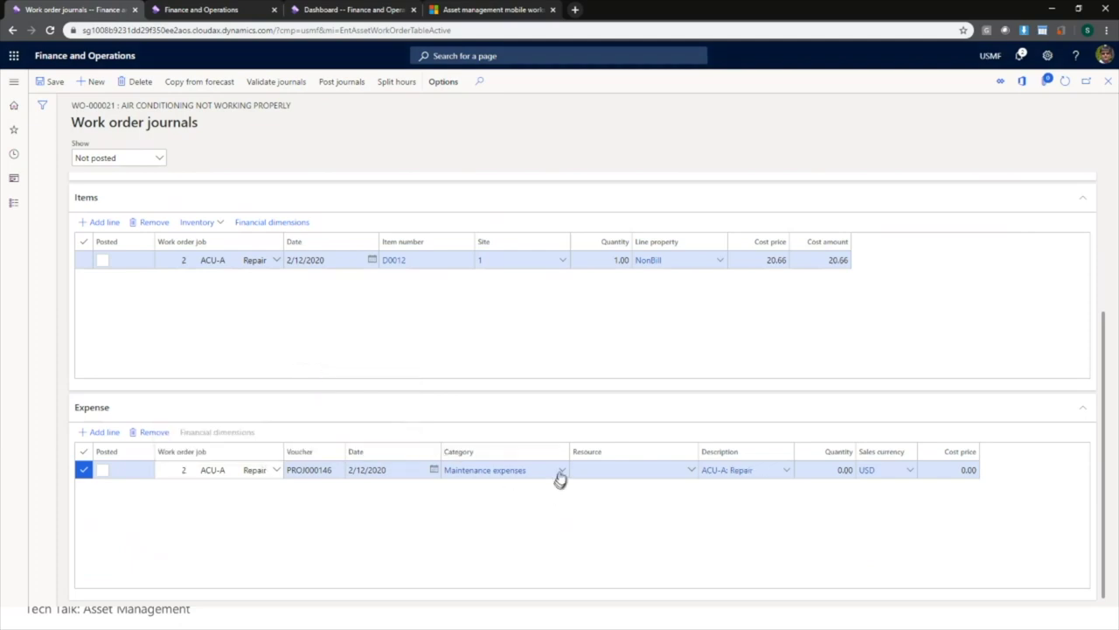
Step: Change the category of the new expense line to Travel
click(562, 472)
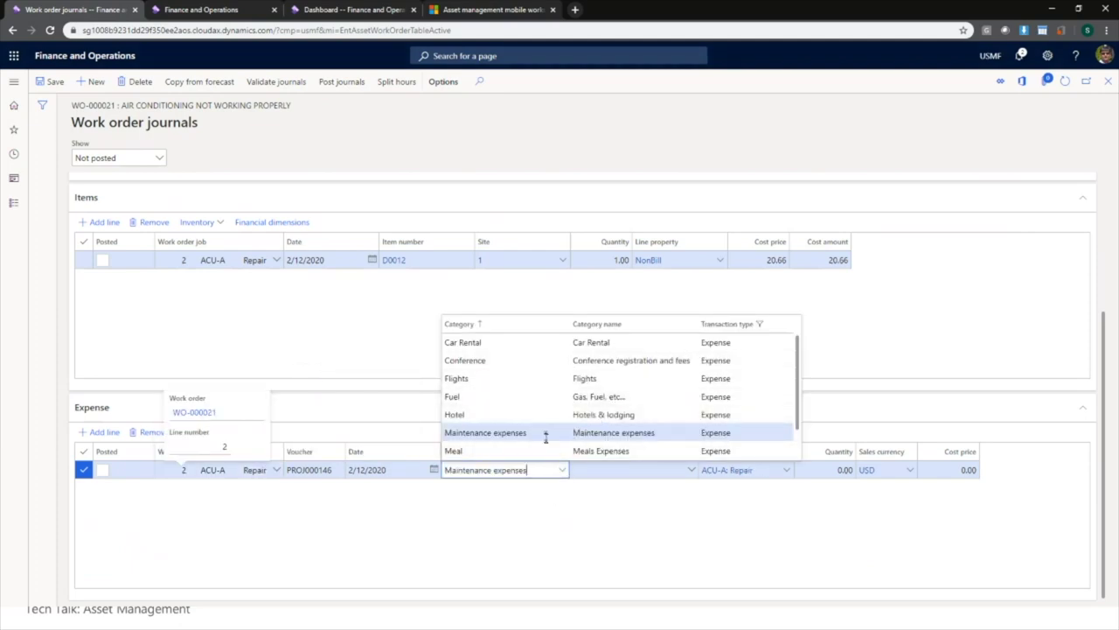
scroll(548, 429, down, 1)
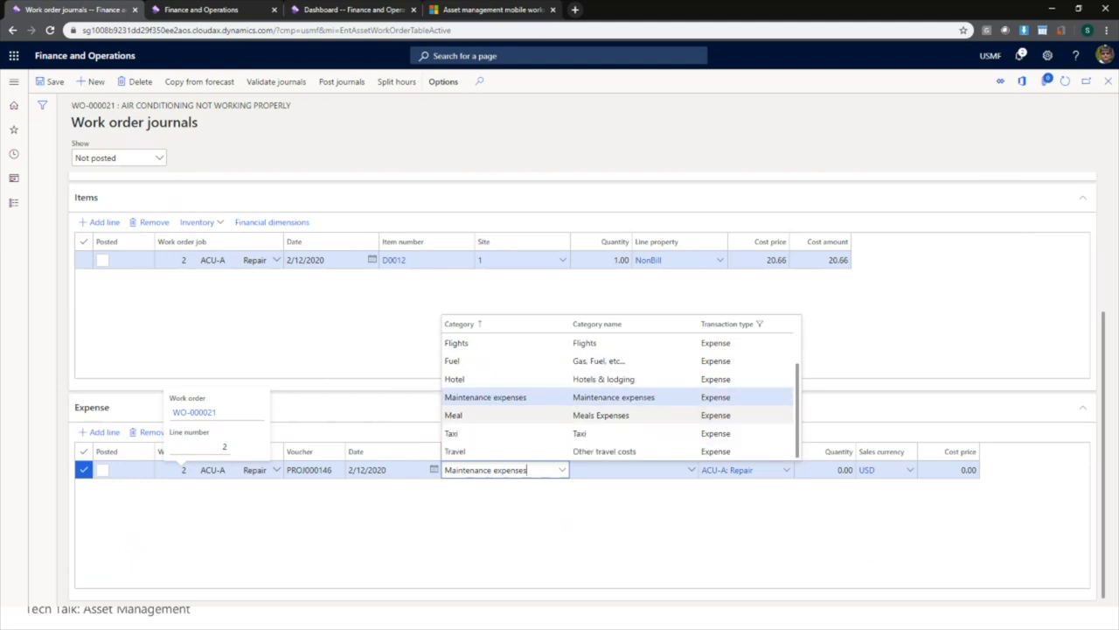
click(550, 451)
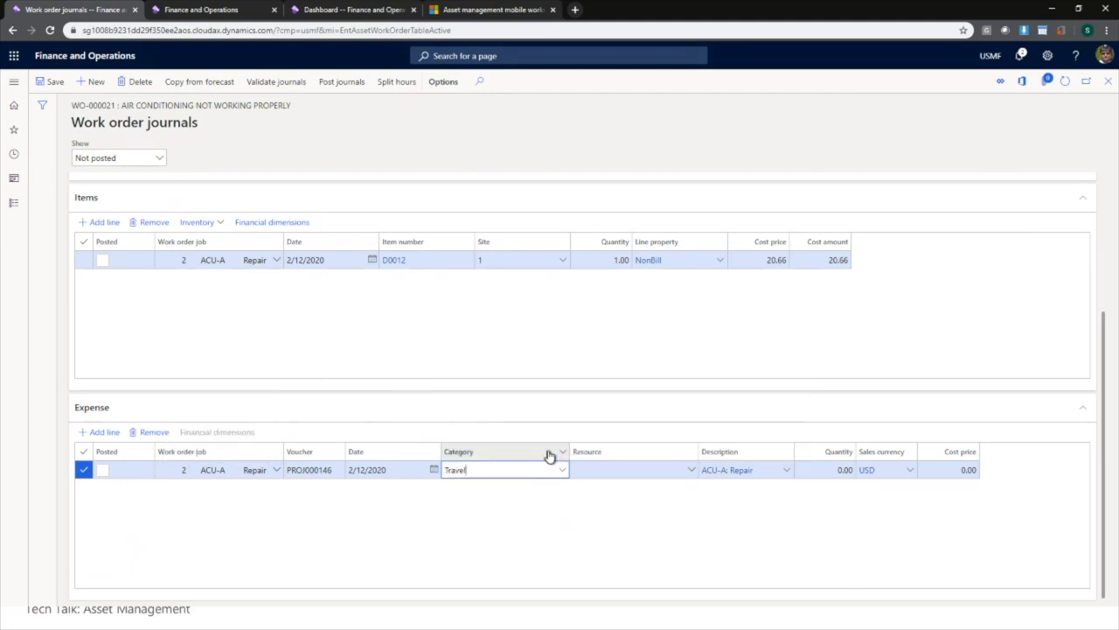
Step: Find the employee in the resource lookup and assign them as the resource of the travel expense line
click(693, 470)
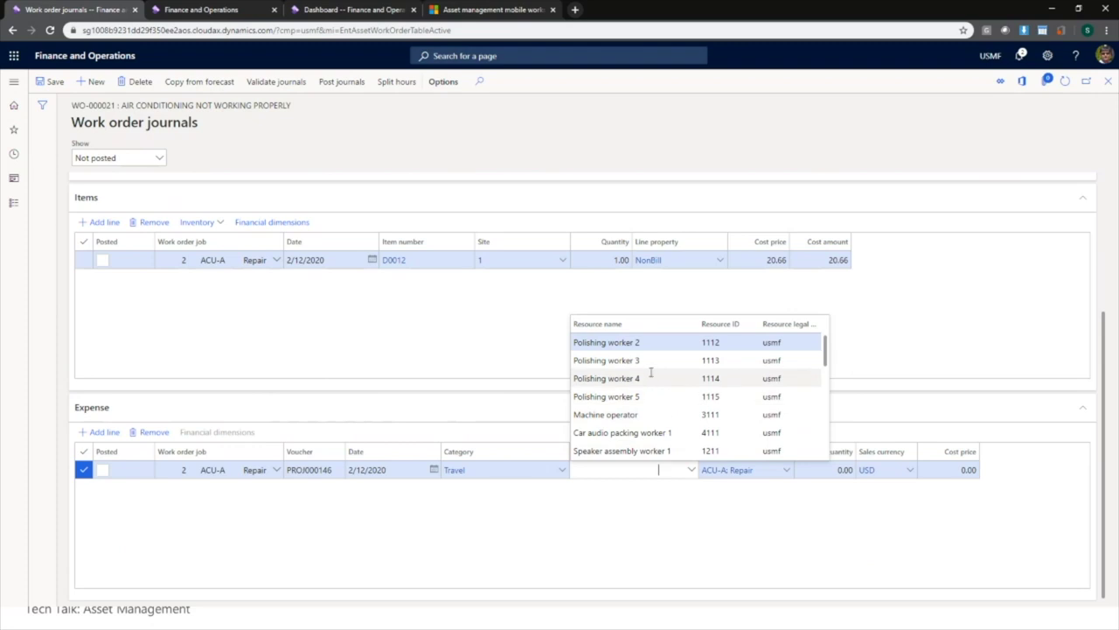
scroll(650, 373, down, 6)
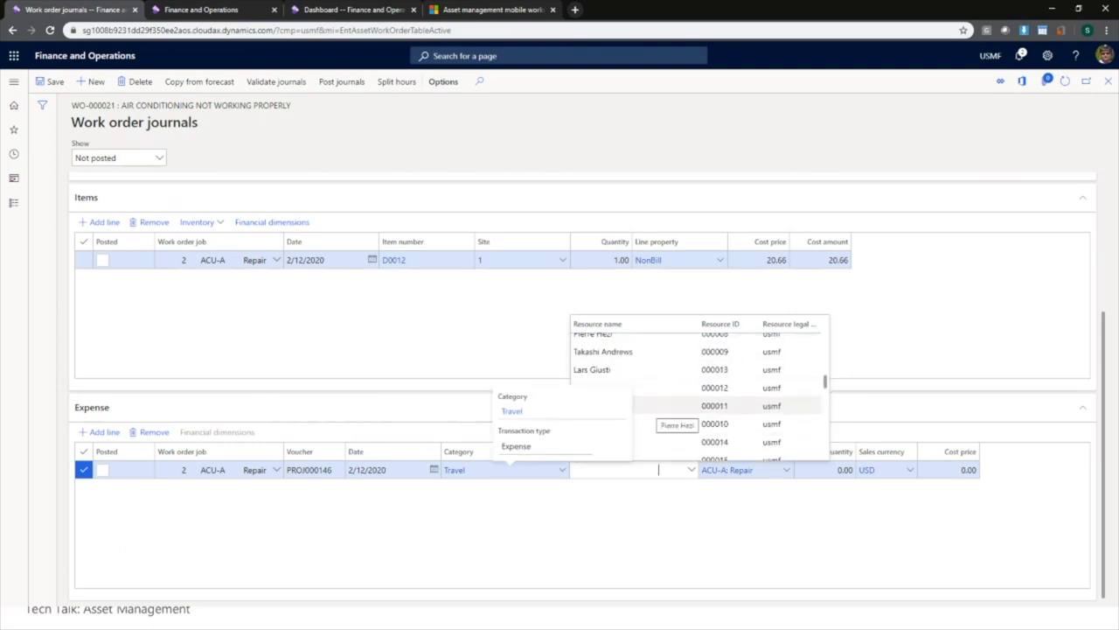
scroll(656, 409, down, 5)
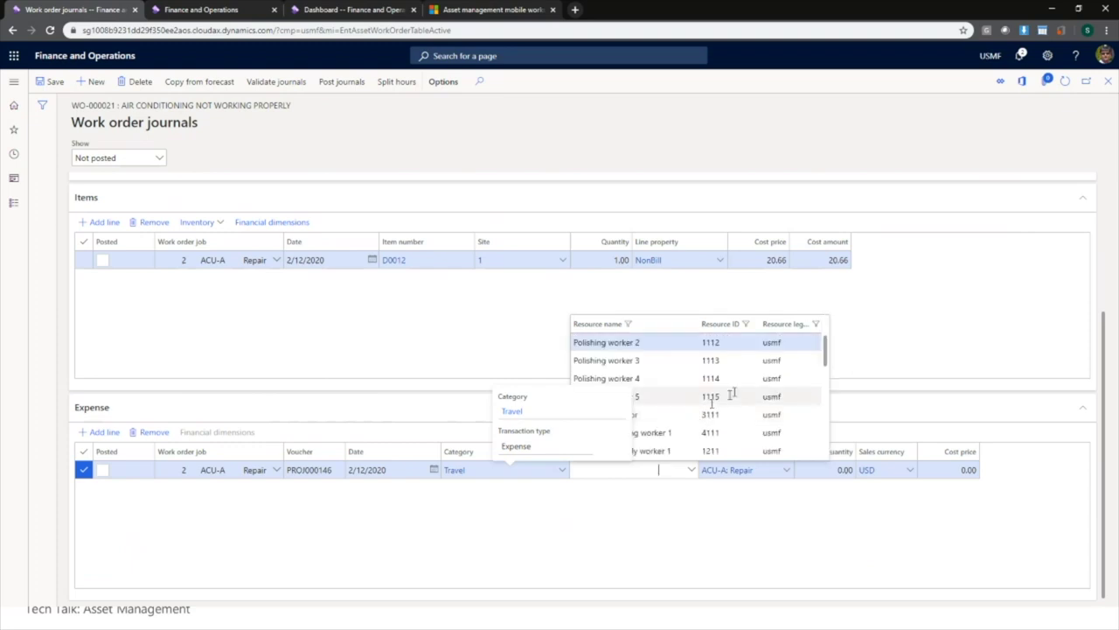
scroll(732, 394, down, 3)
scroll(734, 399, up, 2)
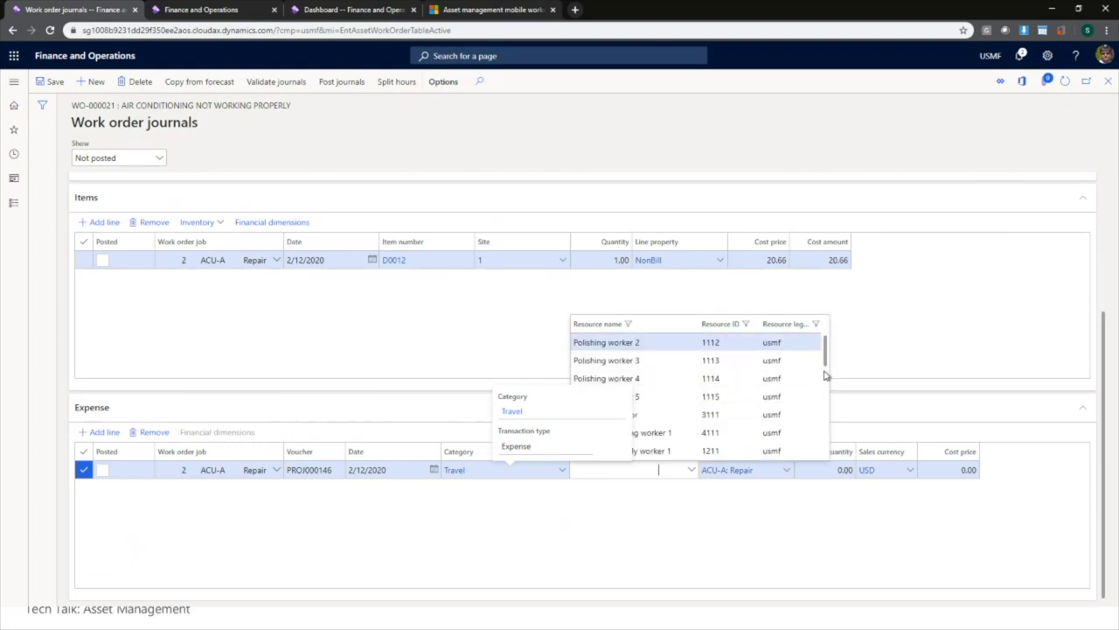
scroll(828, 393, down, 3)
drag(828, 393, 828, 421)
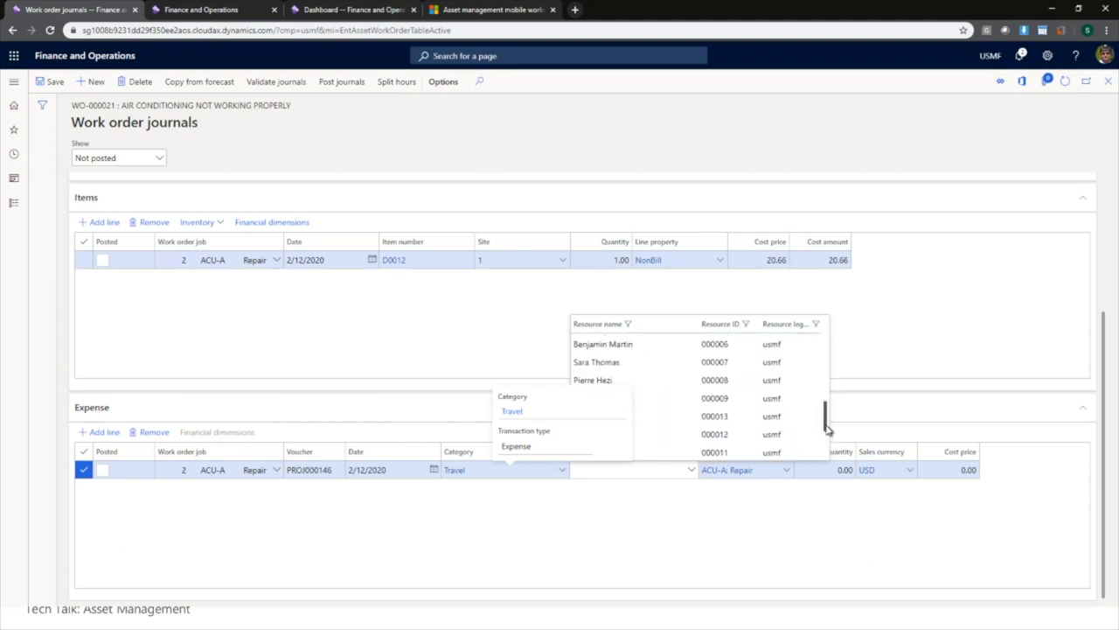
click(603, 362)
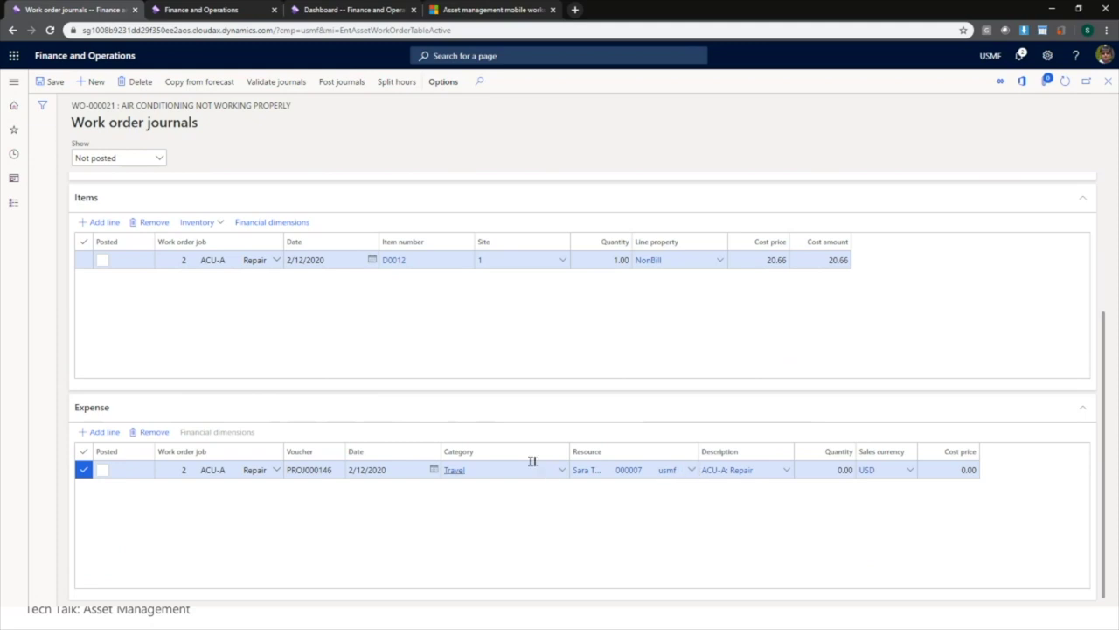
Step: Set the travel expense line's quantity to 1 and cost price to 50, and save the journals
click(824, 471)
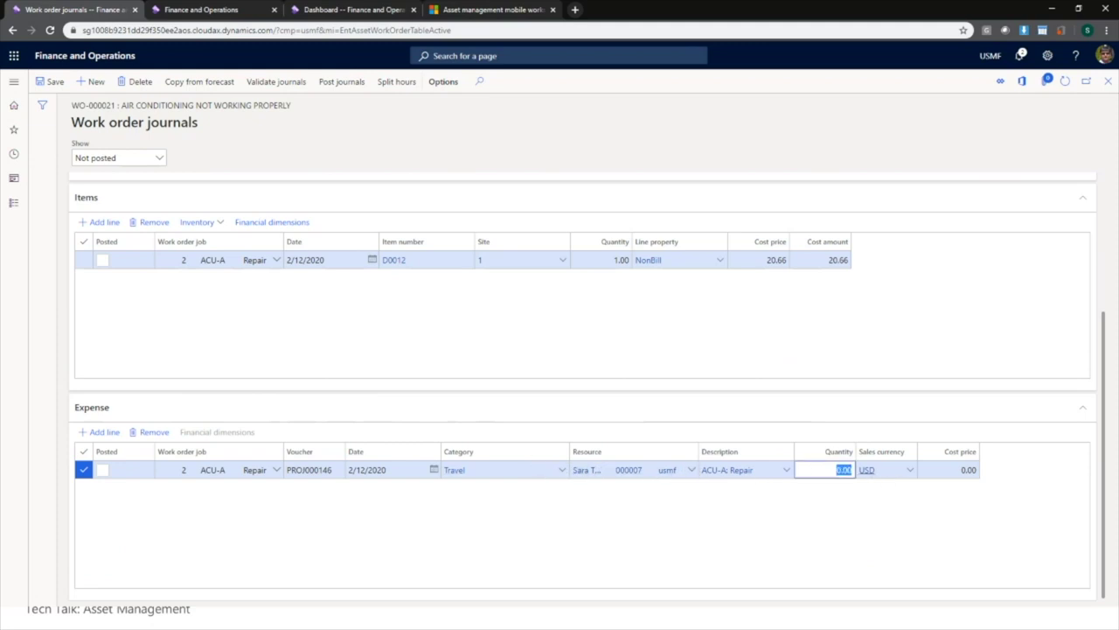
mouse_move(665, 469)
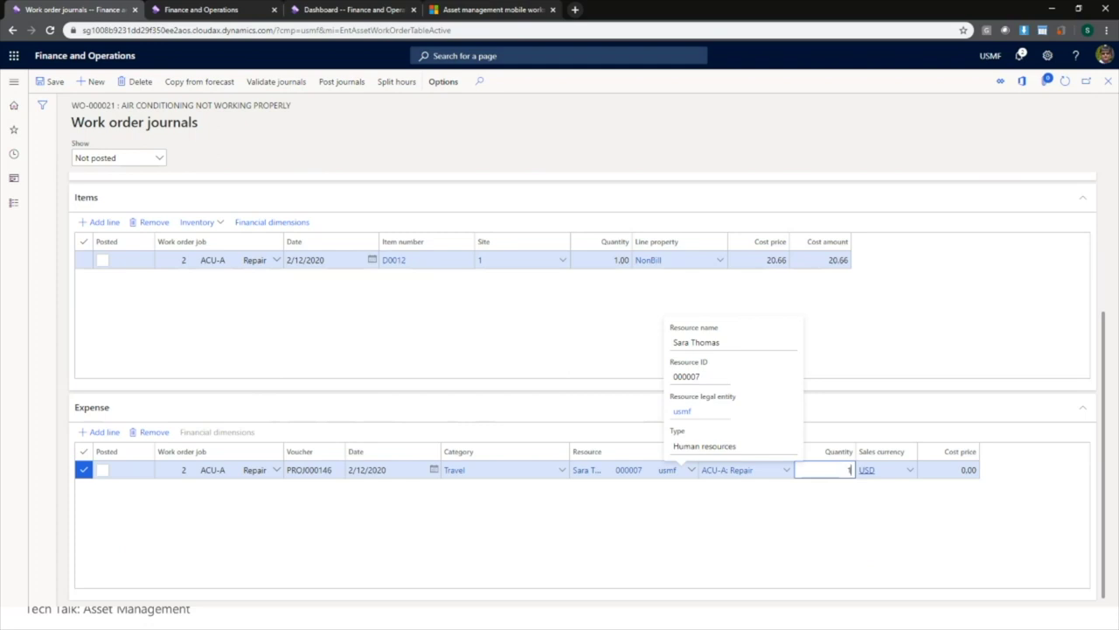
key(Tab)
key(Tab)
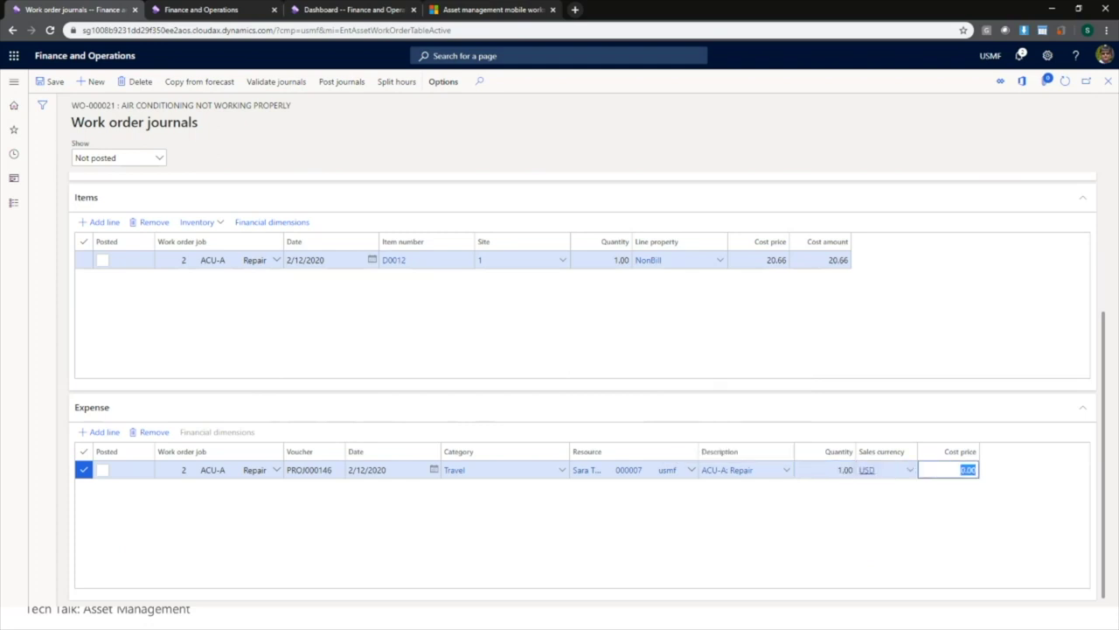
text(50)
key(Tab)
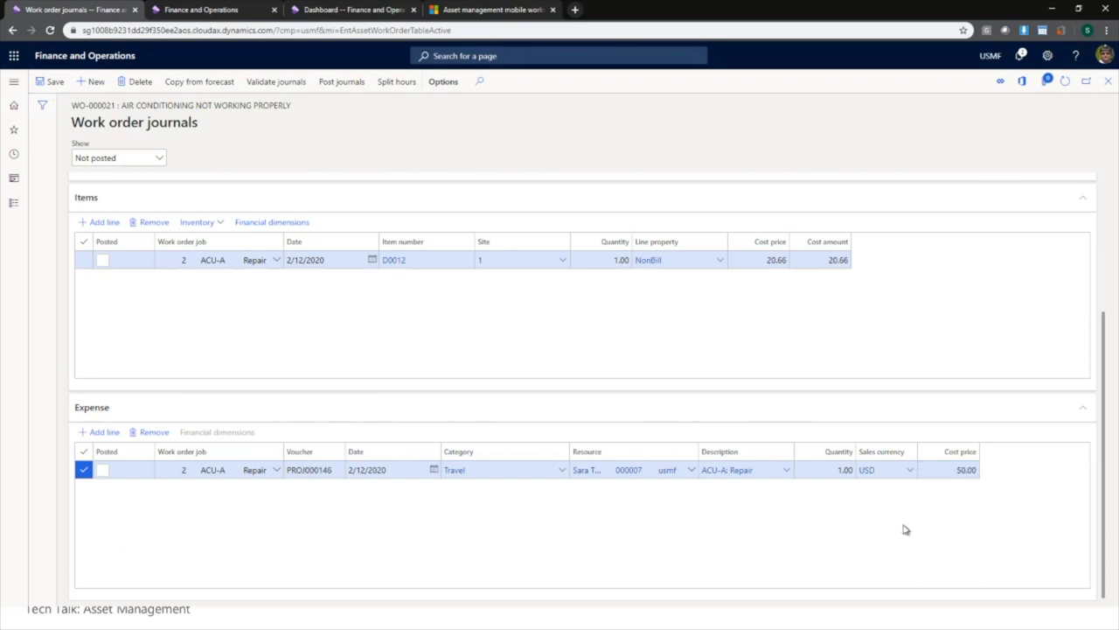
click(55, 82)
Step: Review the unposted hours, items and expense journal lines, including the hours line's amount
scroll(775, 403, up, 2)
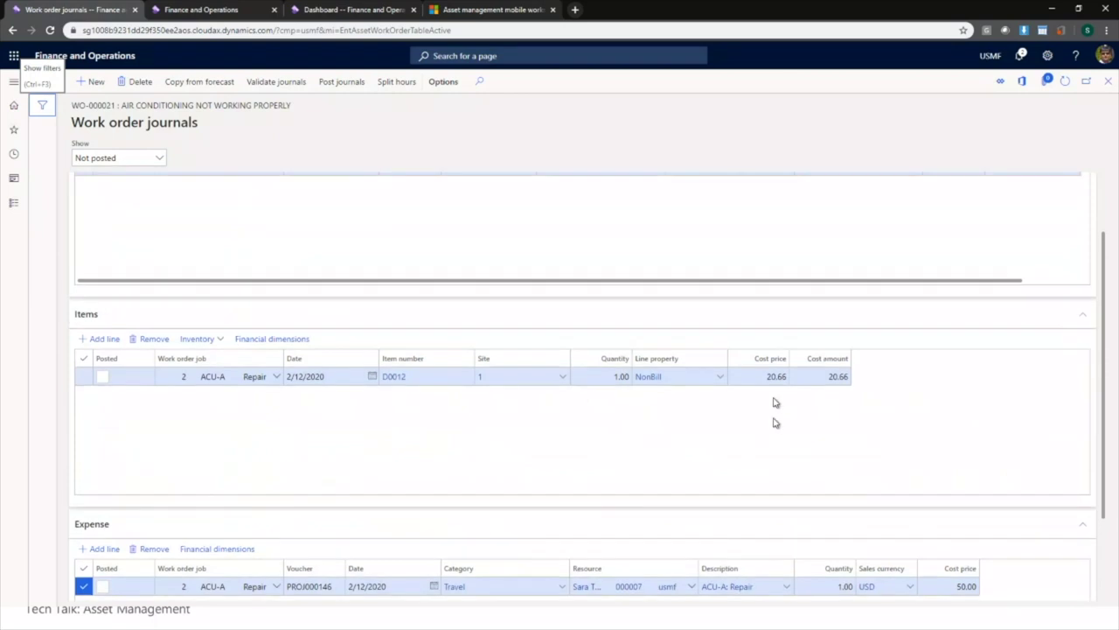
scroll(764, 473, up, 1)
scroll(607, 307, right, 2)
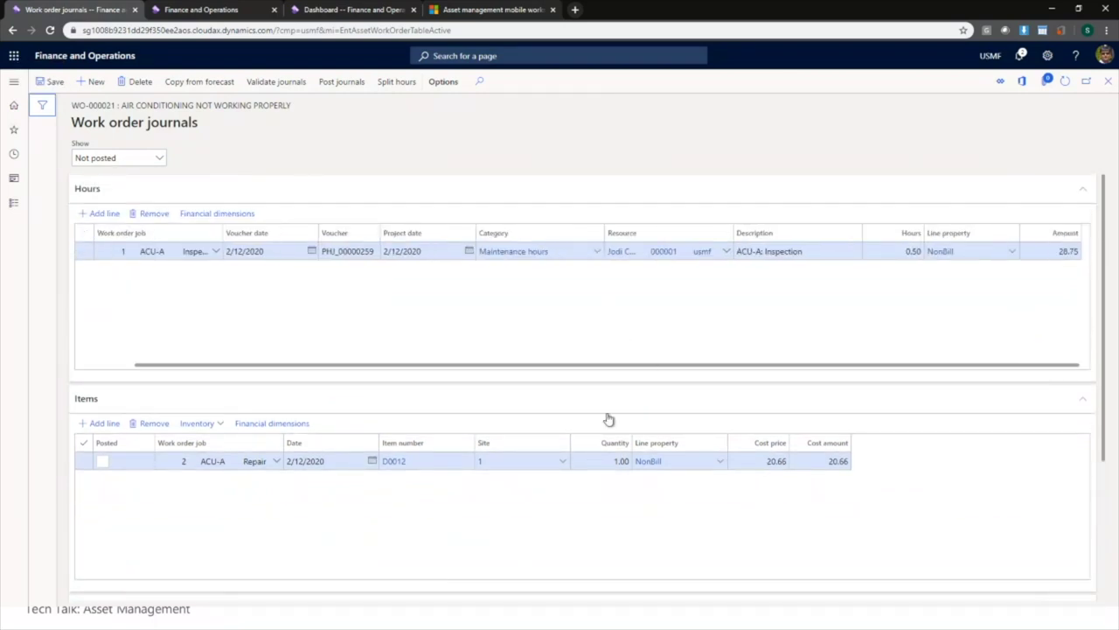
scroll(652, 502, down, 1)
scroll(766, 529, down, 2)
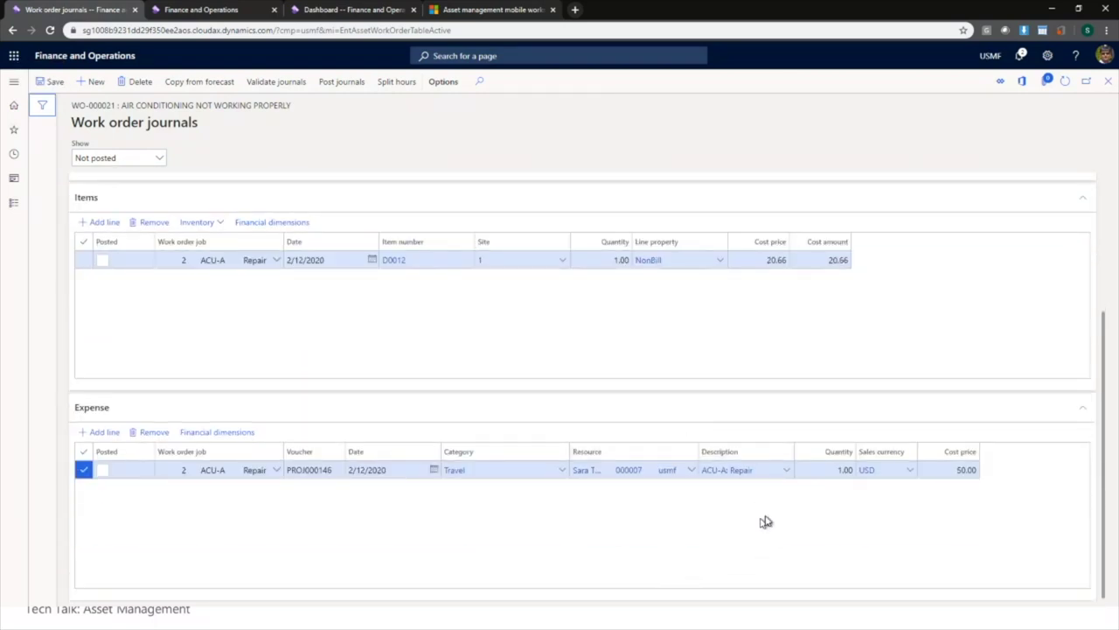
scroll(764, 520, up, 2)
scroll(768, 520, up, 1)
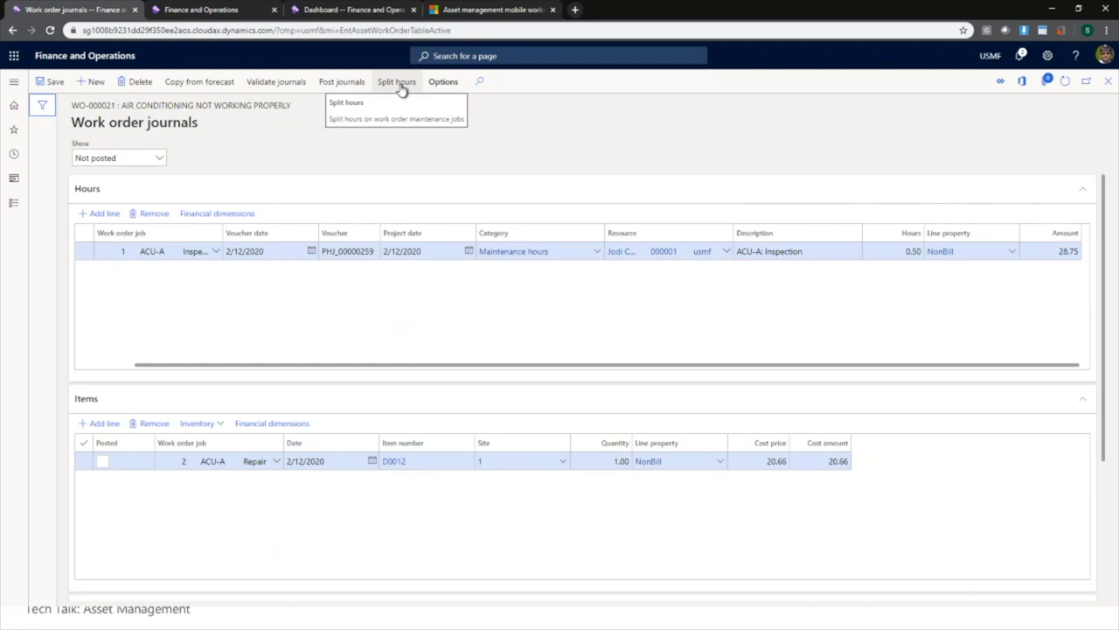
Step: Leave the work order journals and try to update the work order's lifecycle state to InProgress, keeping the proposed actual start
click(1109, 81)
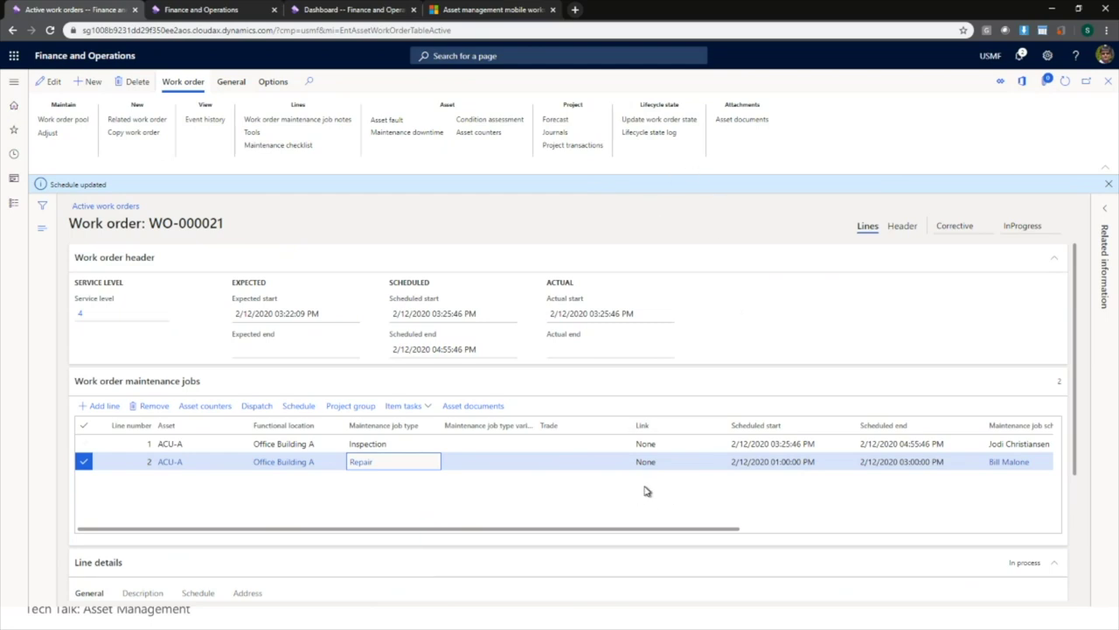
click(674, 128)
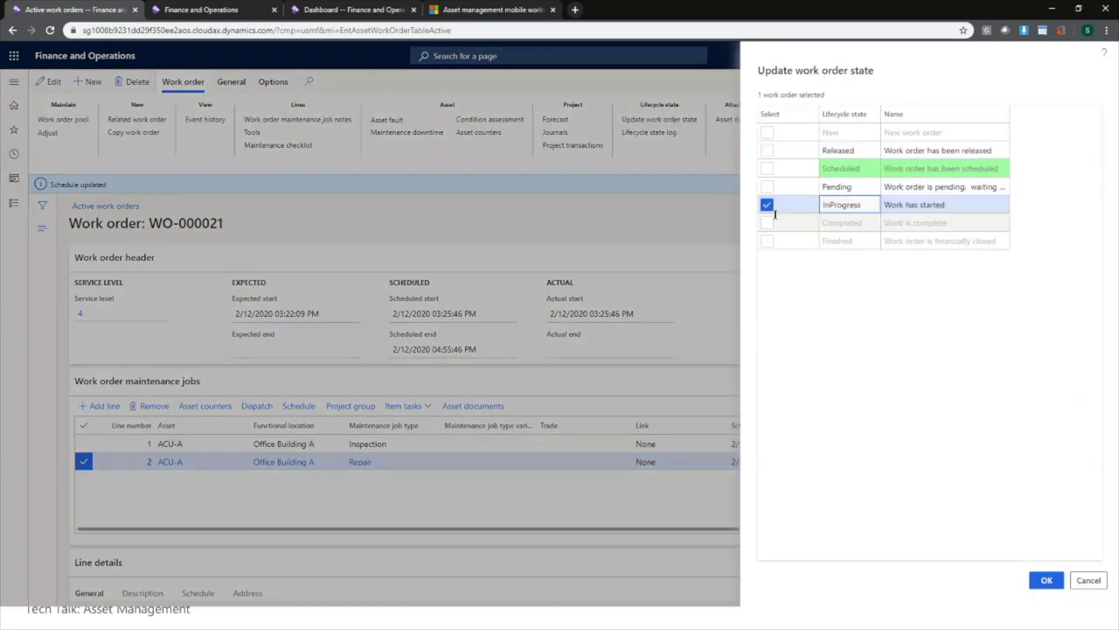
click(1047, 581)
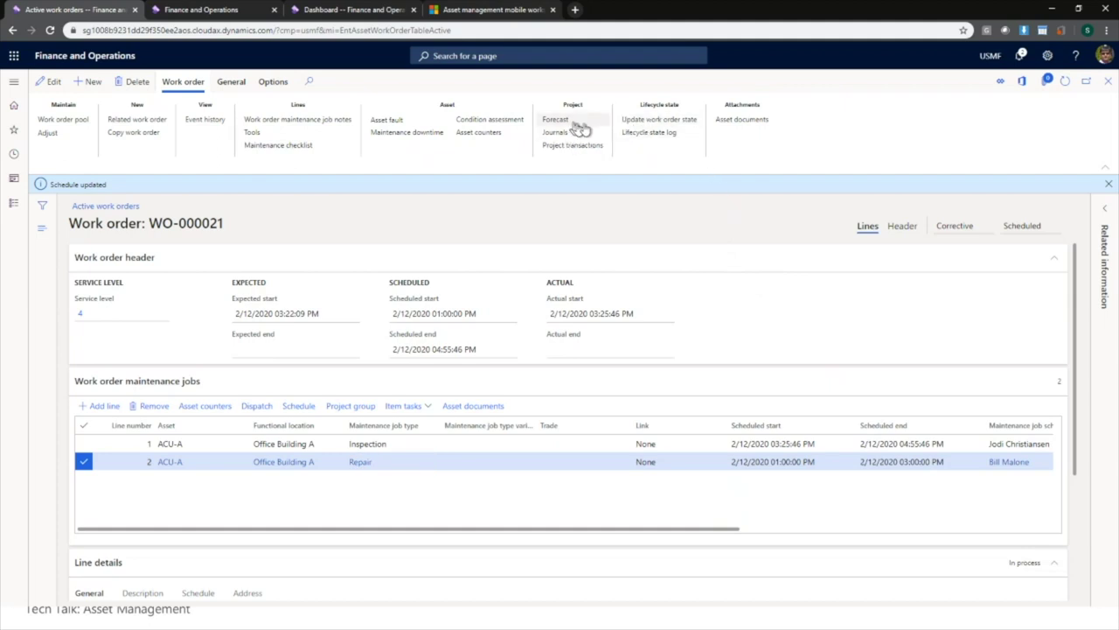
click(659, 119)
click(767, 205)
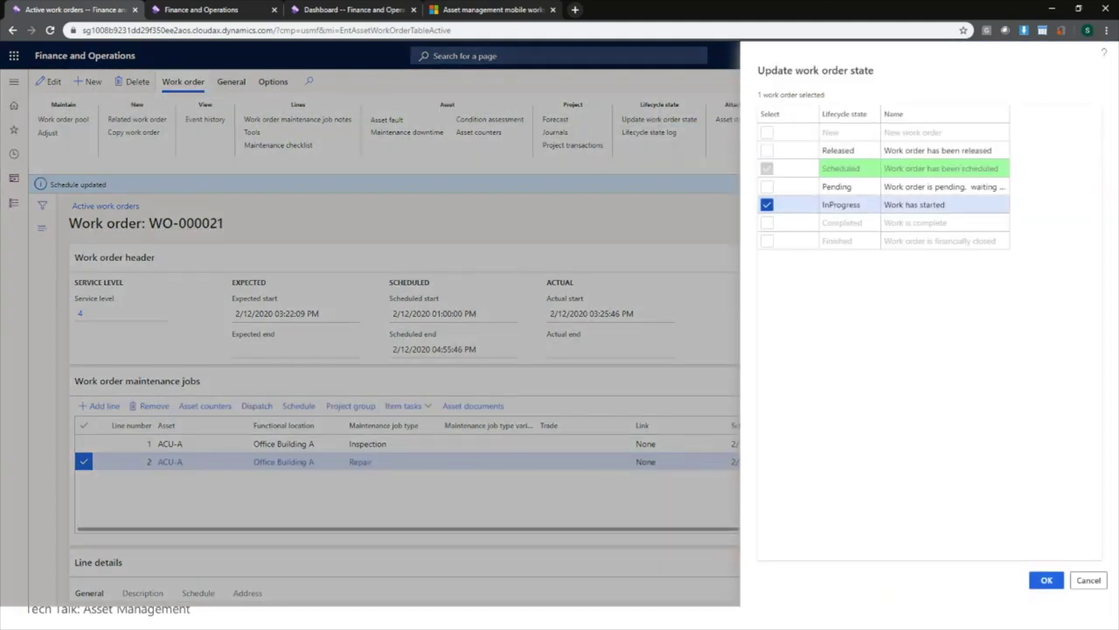
click(1046, 583)
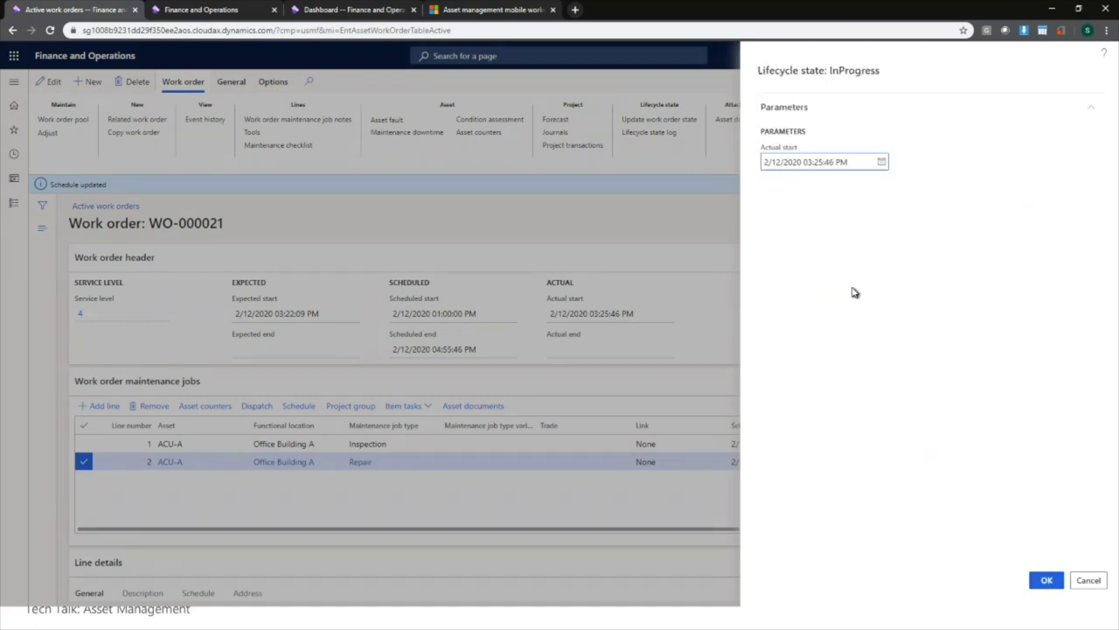
click(1046, 583)
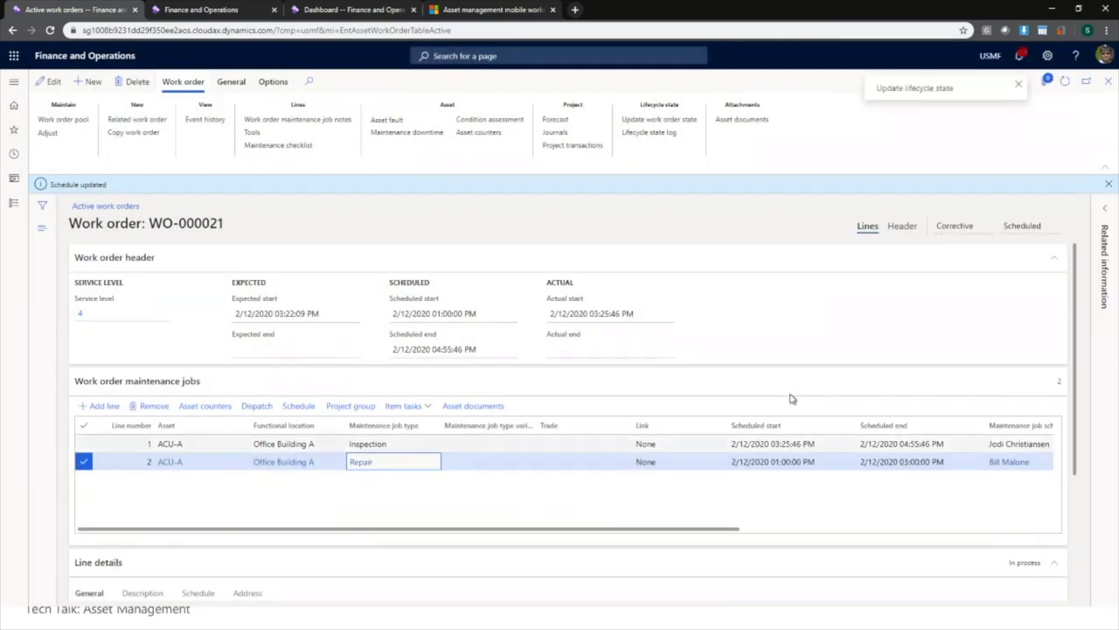
click(670, 119)
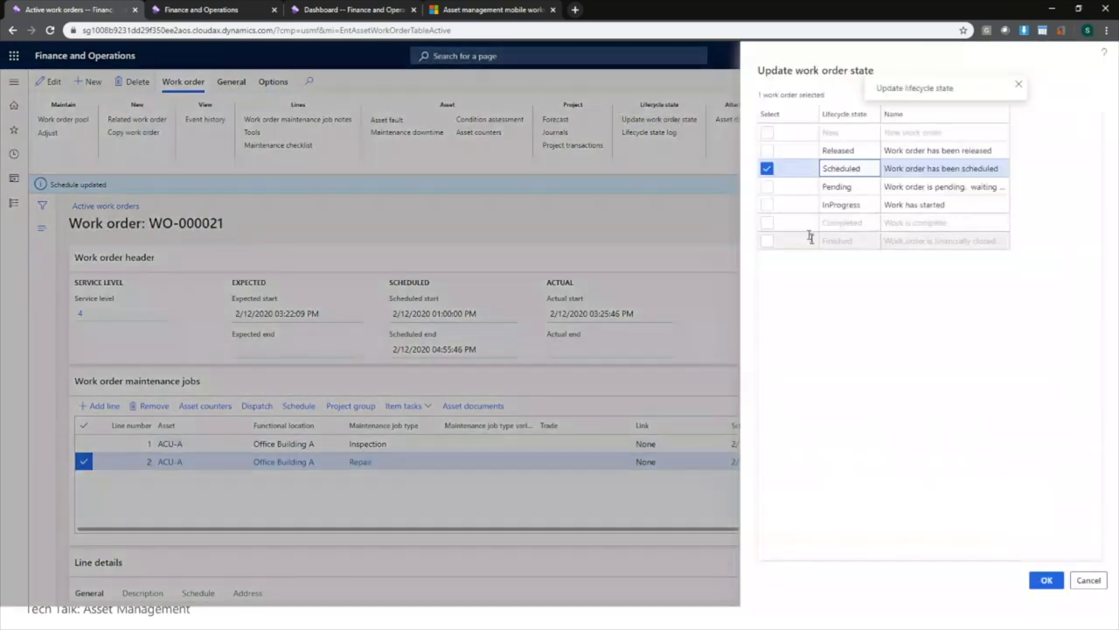
click(767, 205)
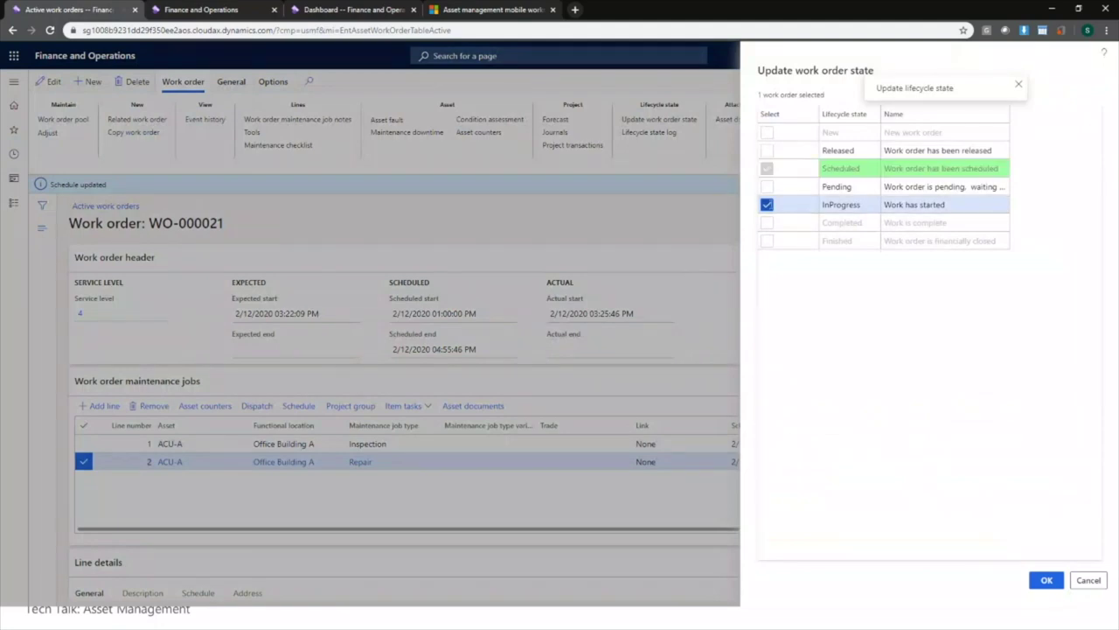
click(1088, 579)
Step: Examine the message details of the lifecycle state update, including the main account, and review the selectable work order states
click(1022, 55)
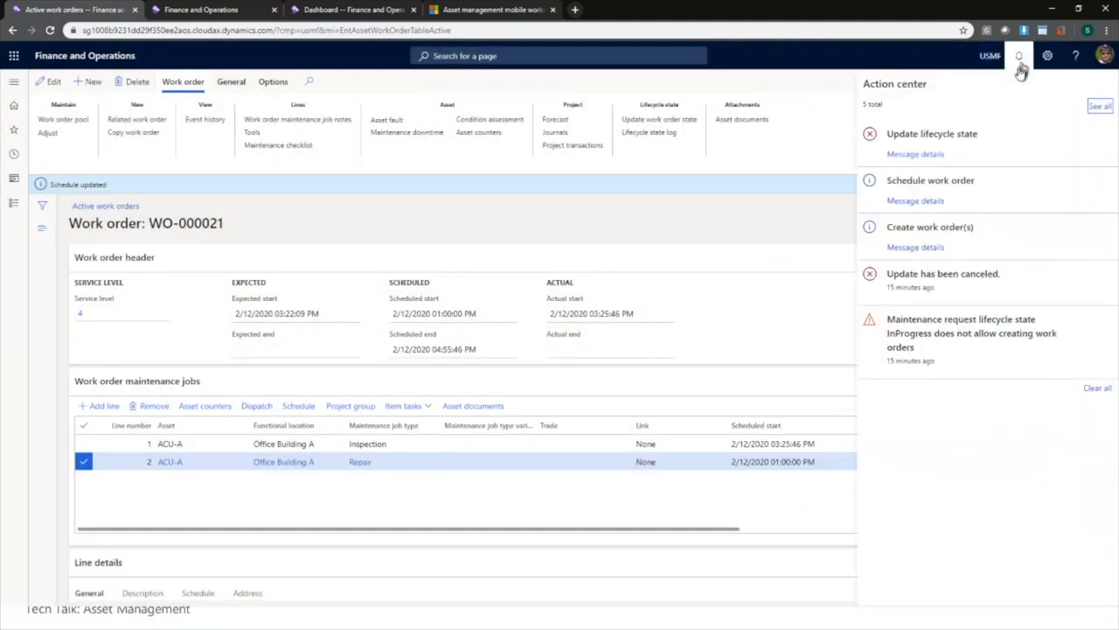
click(937, 159)
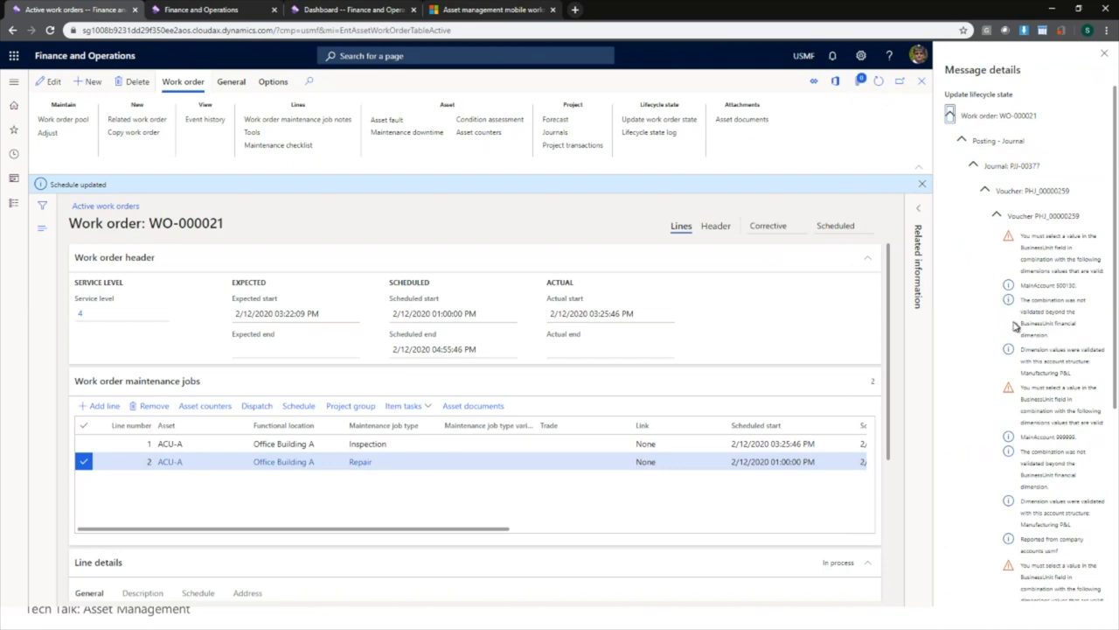
double_click(1063, 286)
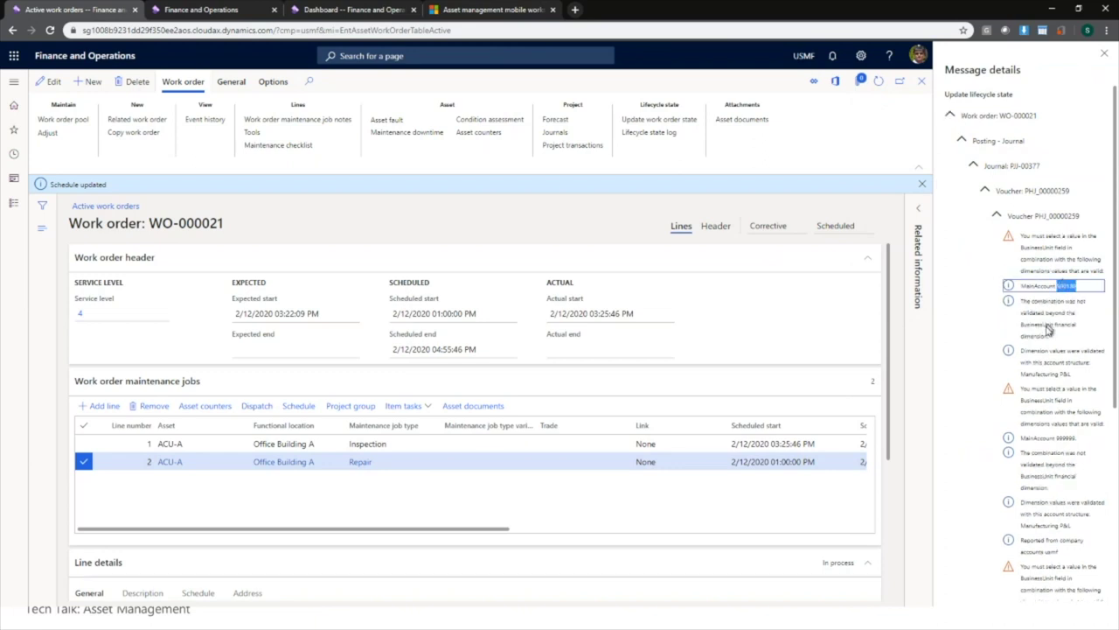
scroll(1050, 306, down, 3)
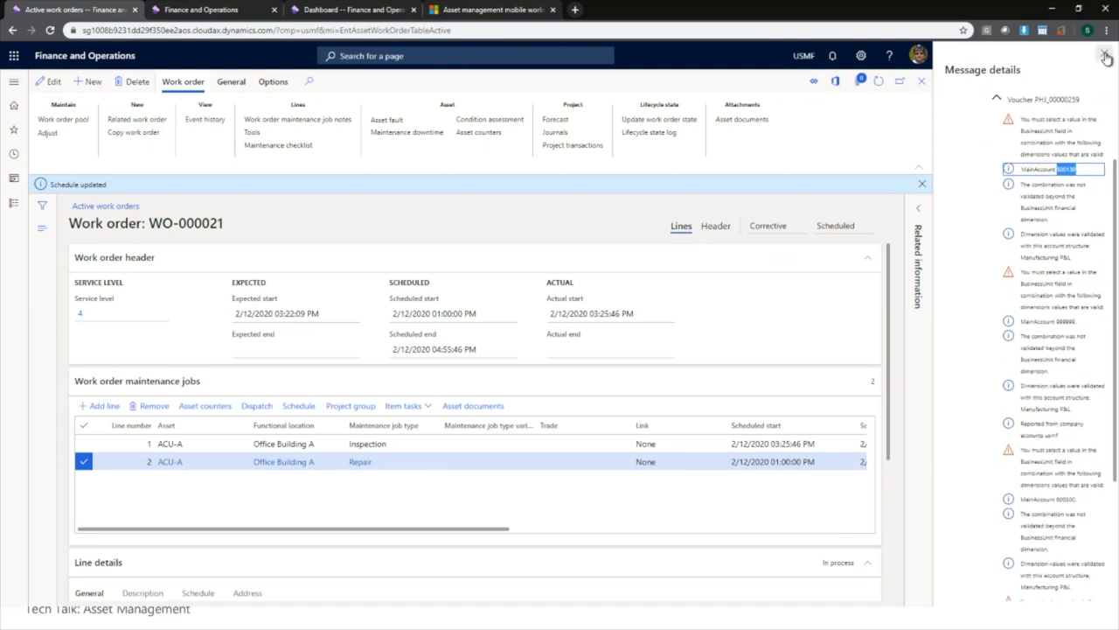
click(1103, 53)
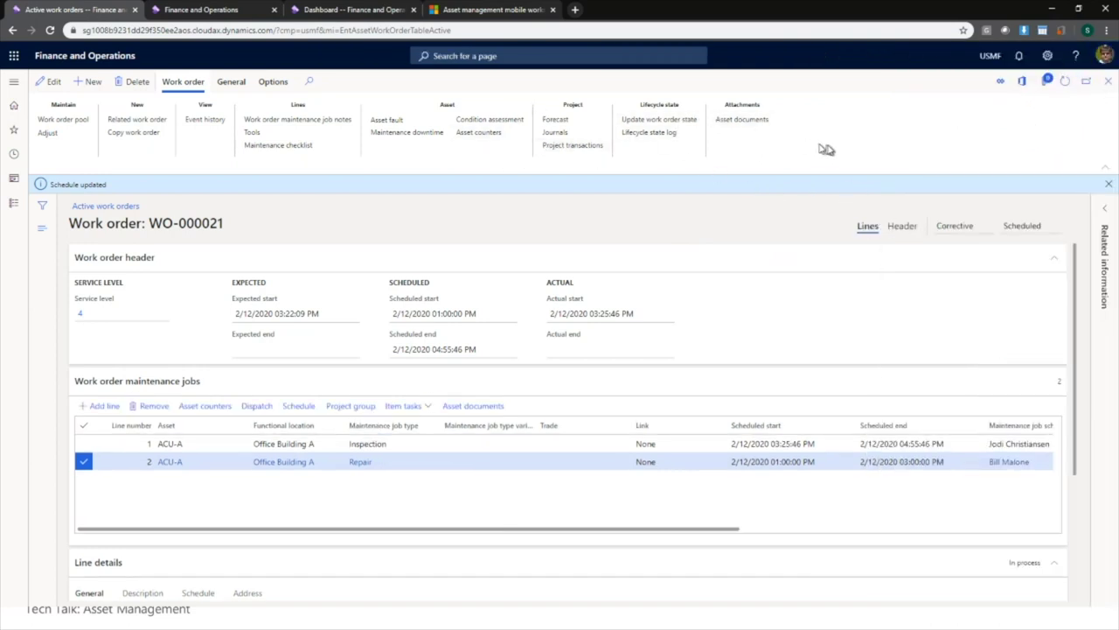
click(665, 119)
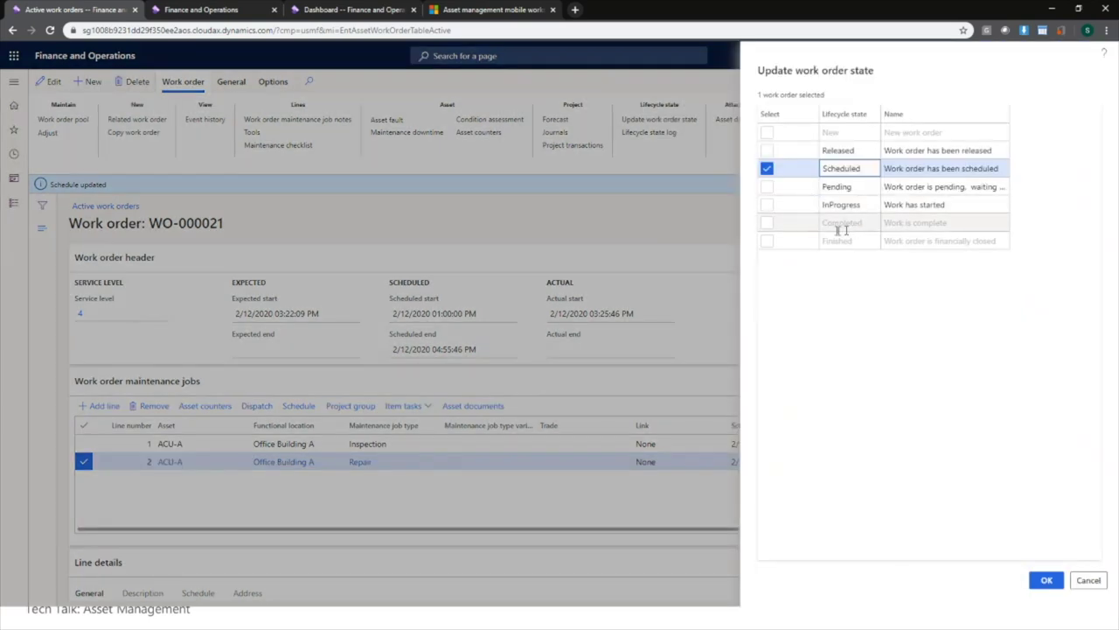
click(1088, 581)
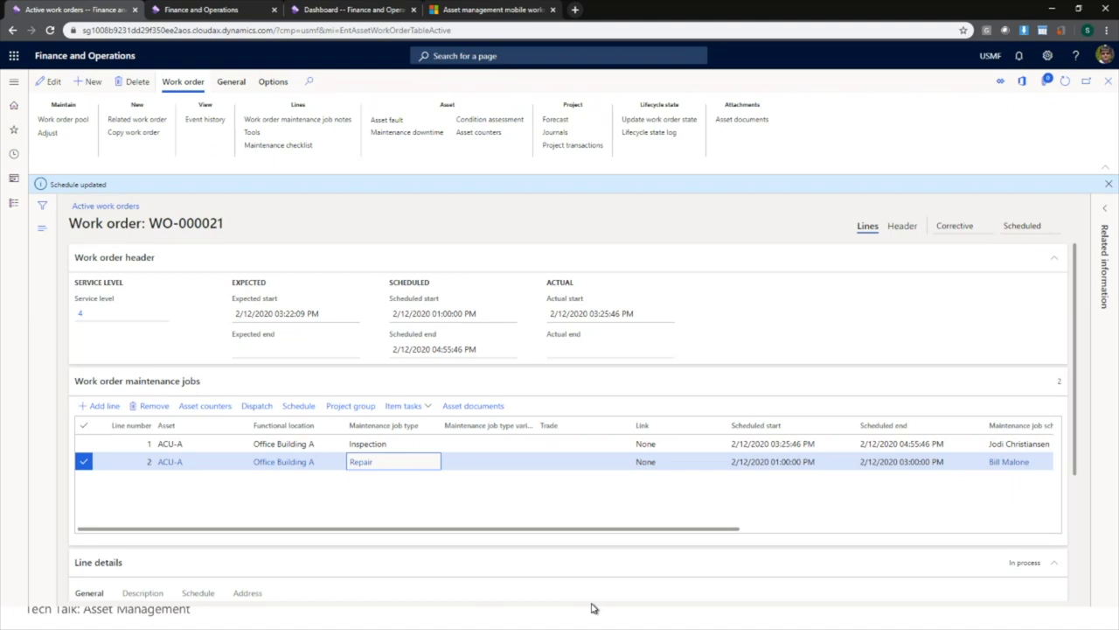
Step: Leave the active work orders and open the Maintenance plans page in the Asset management preventive maintenance setup
click(1107, 84)
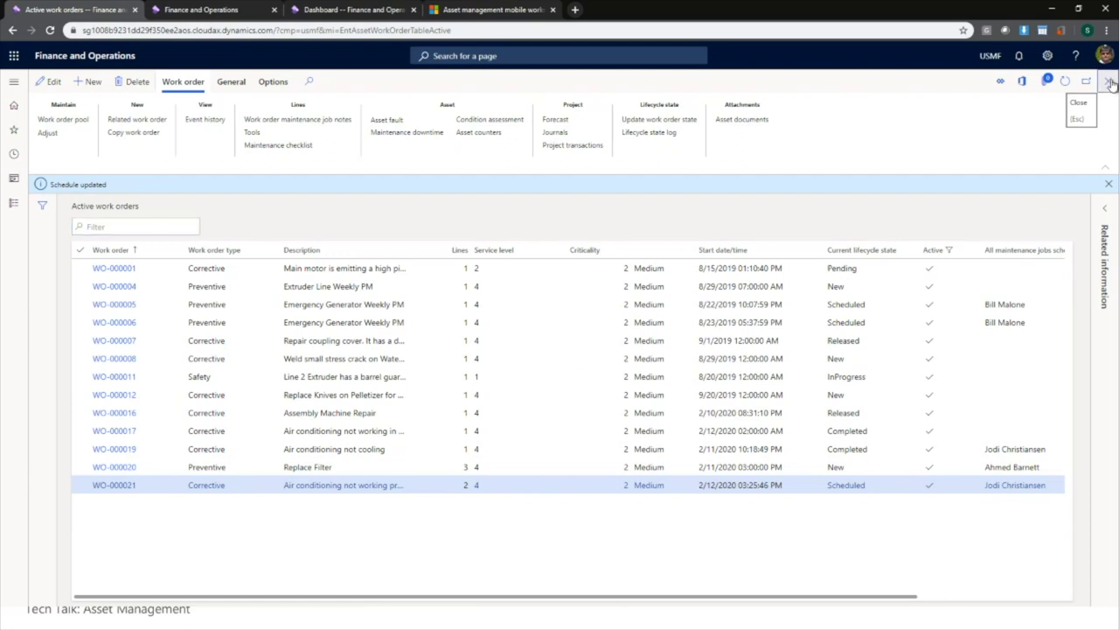
click(1110, 81)
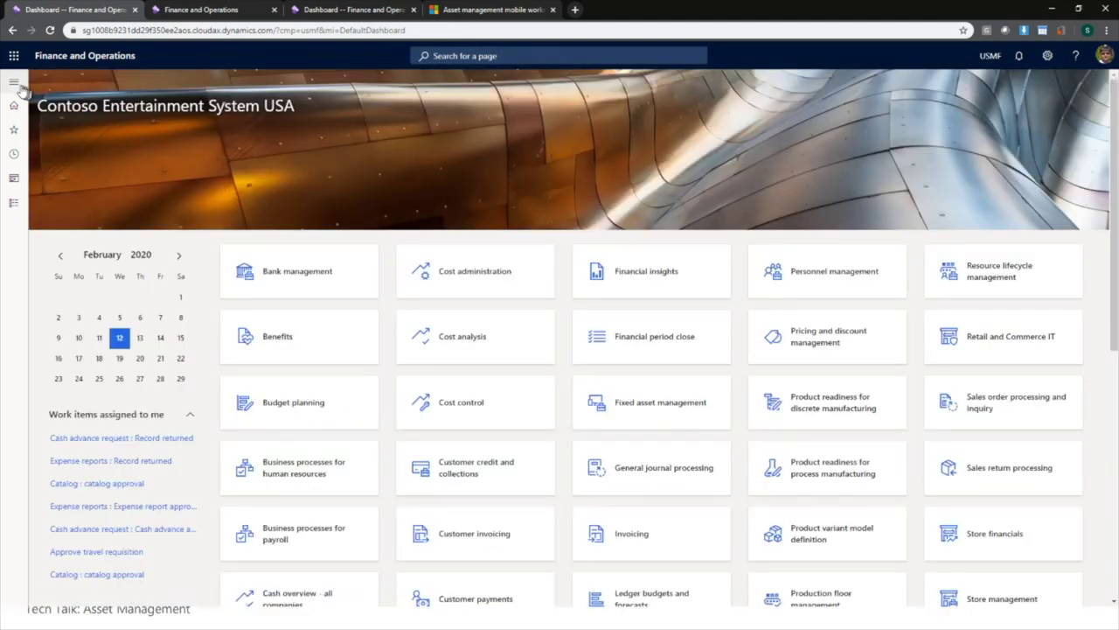
click(19, 85)
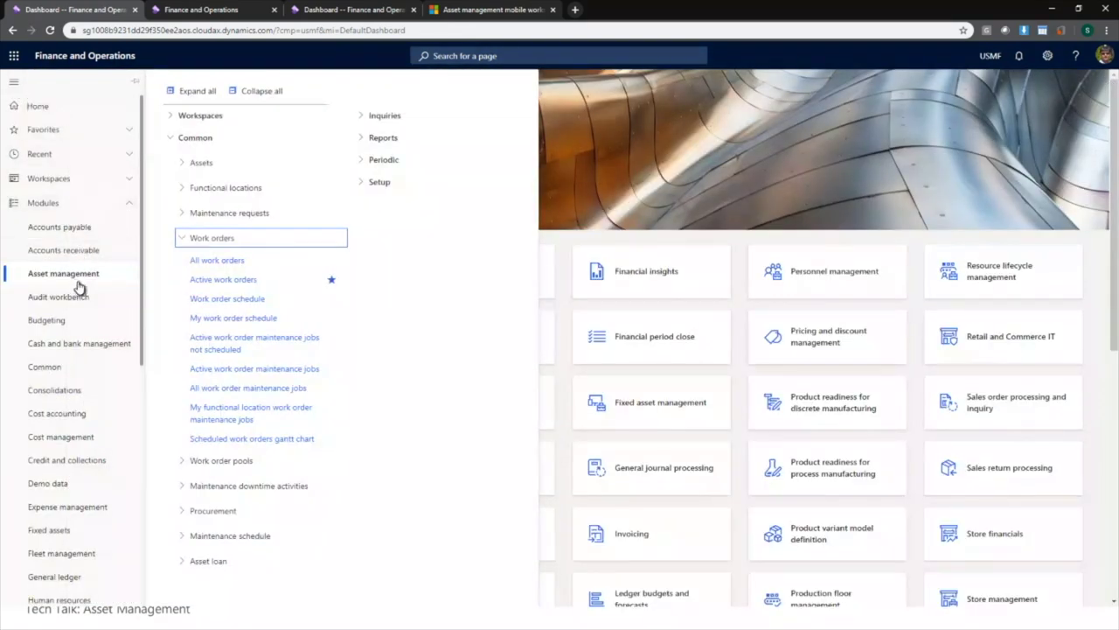
click(250, 91)
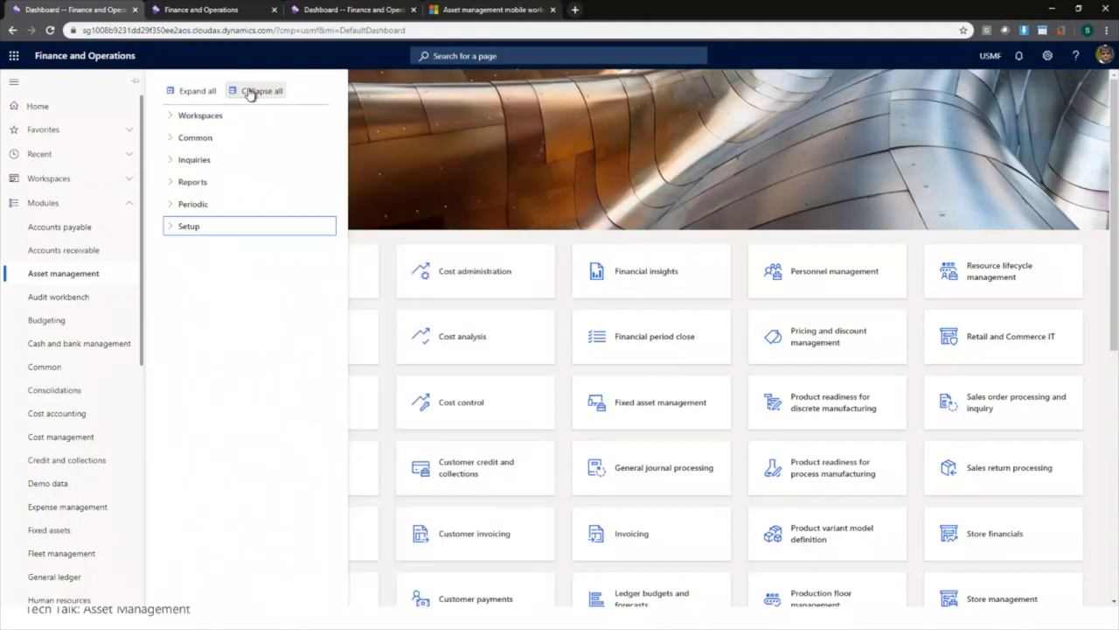
click(185, 227)
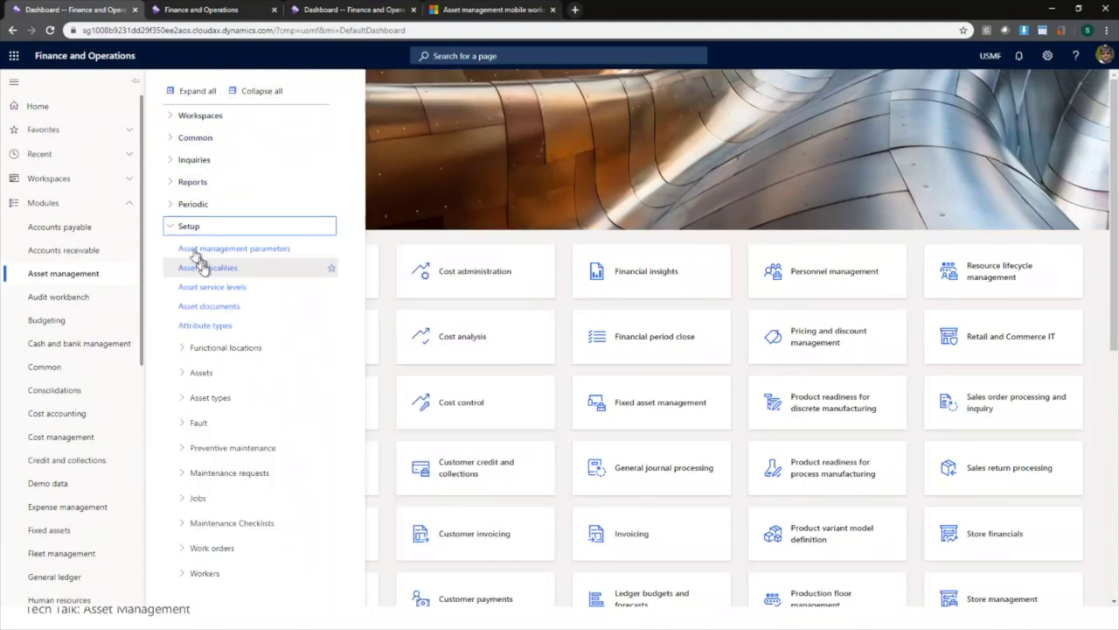
click(222, 453)
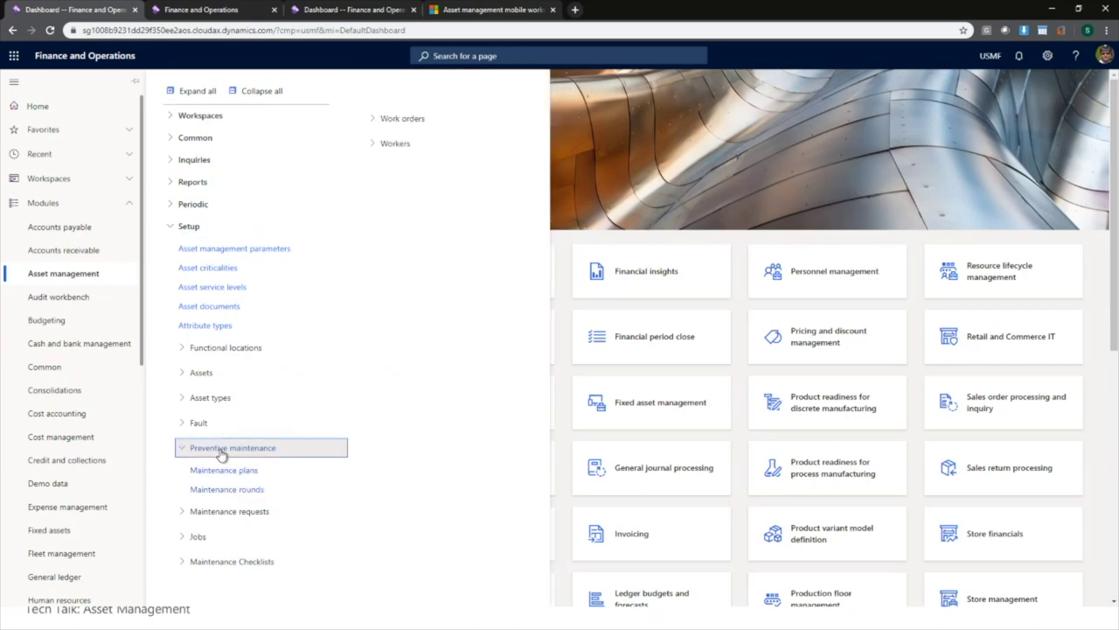
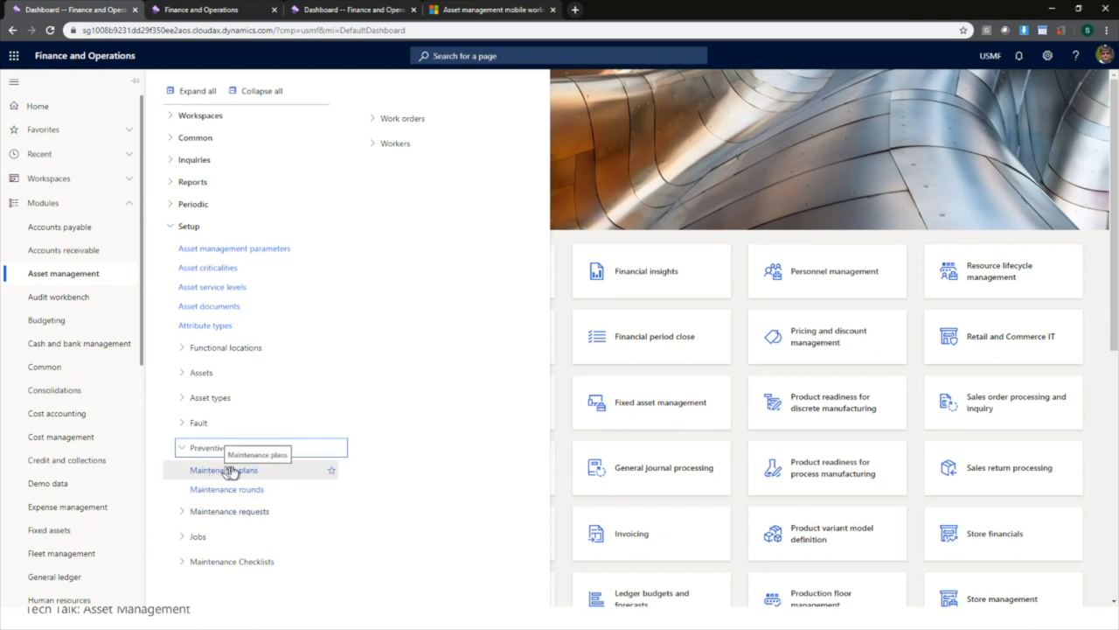
click(229, 471)
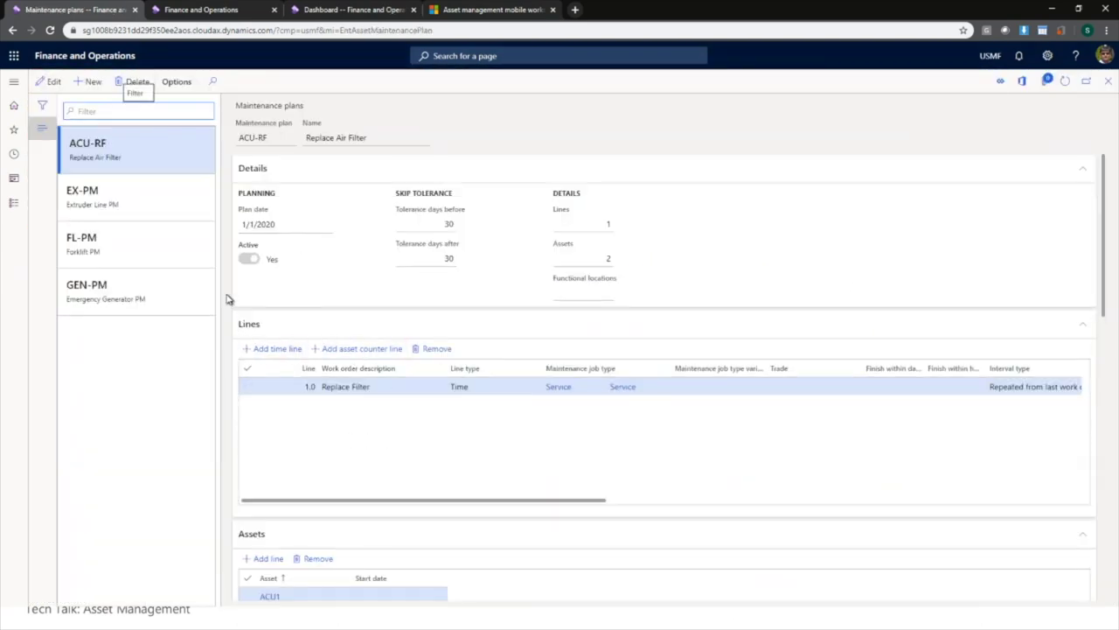
Step: Create a new maintenance plan with ID and name BC-MP1 and plan date 1/1/2020
click(93, 81)
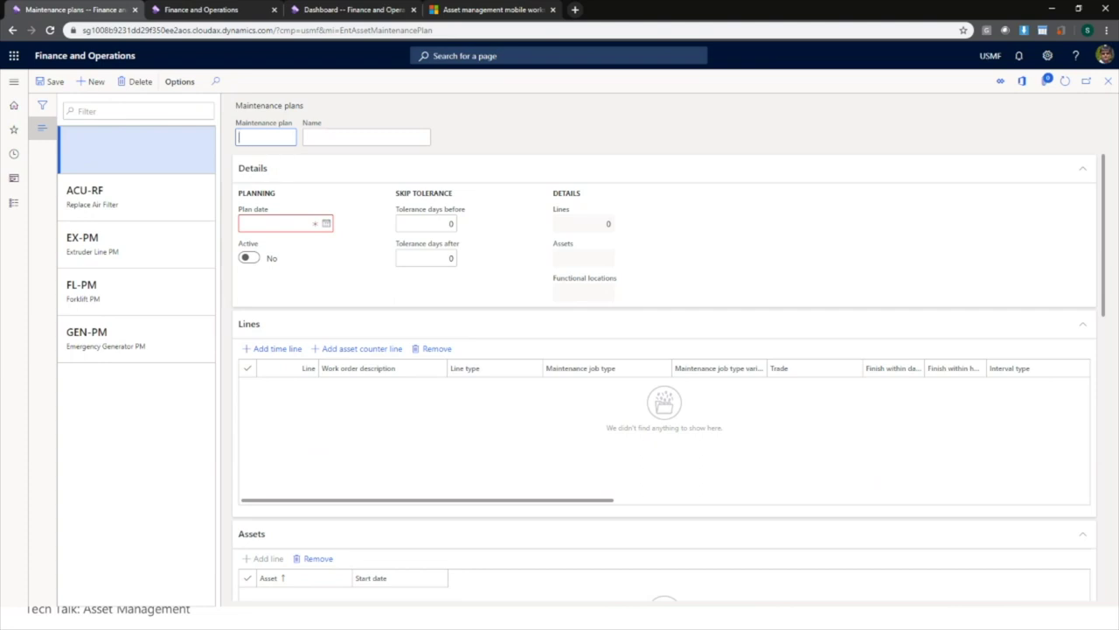
text(BC-MP1)
key(Tab)
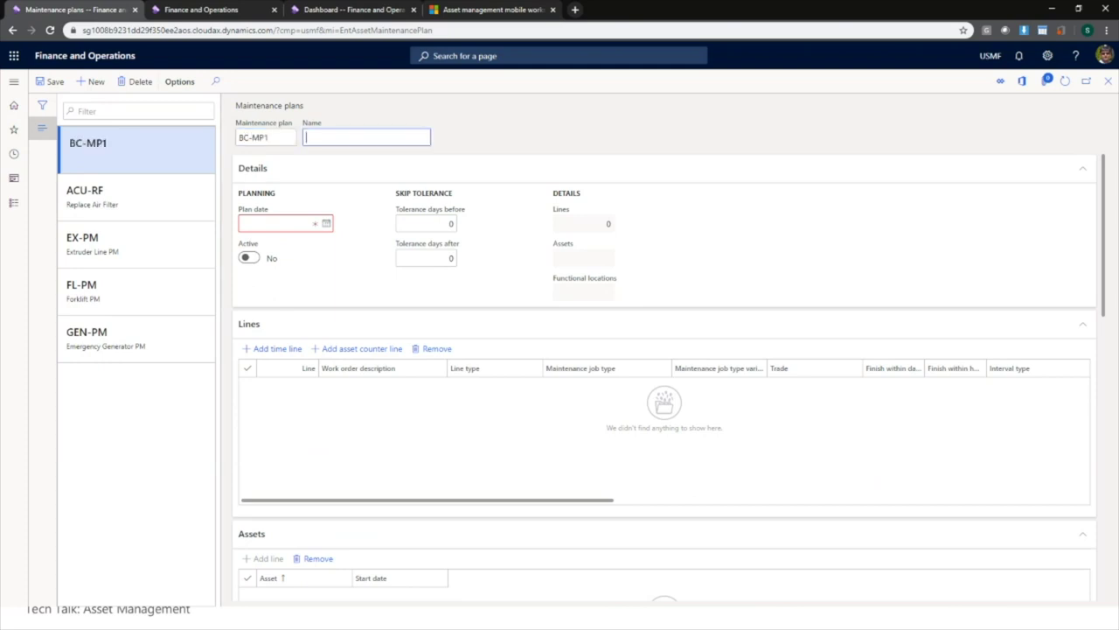
text(BC-MP1)
key(Tab)
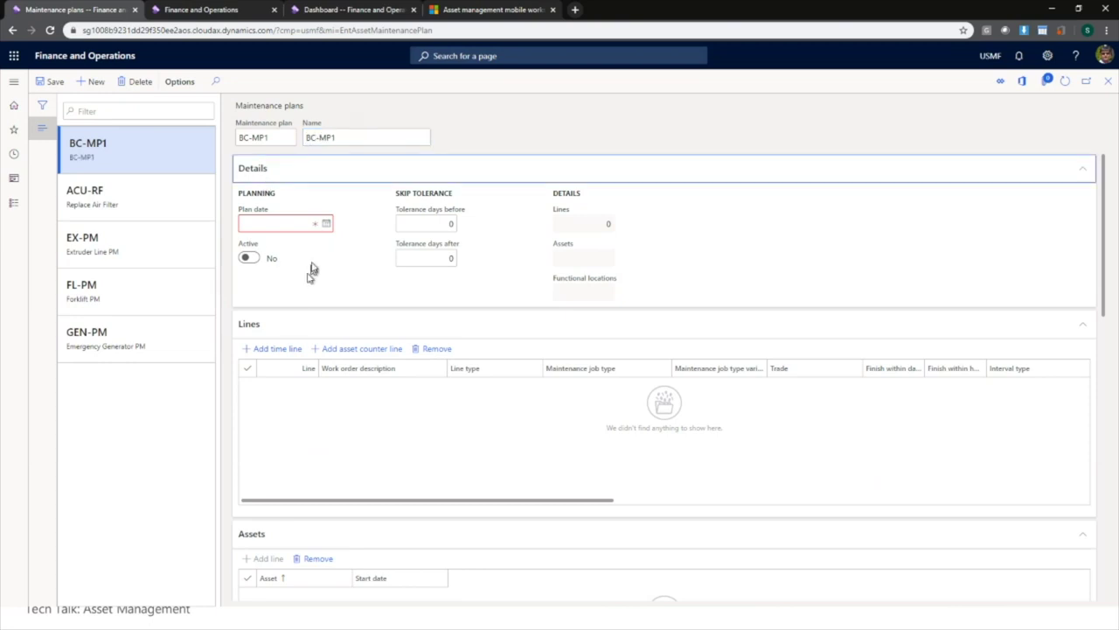
click(327, 224)
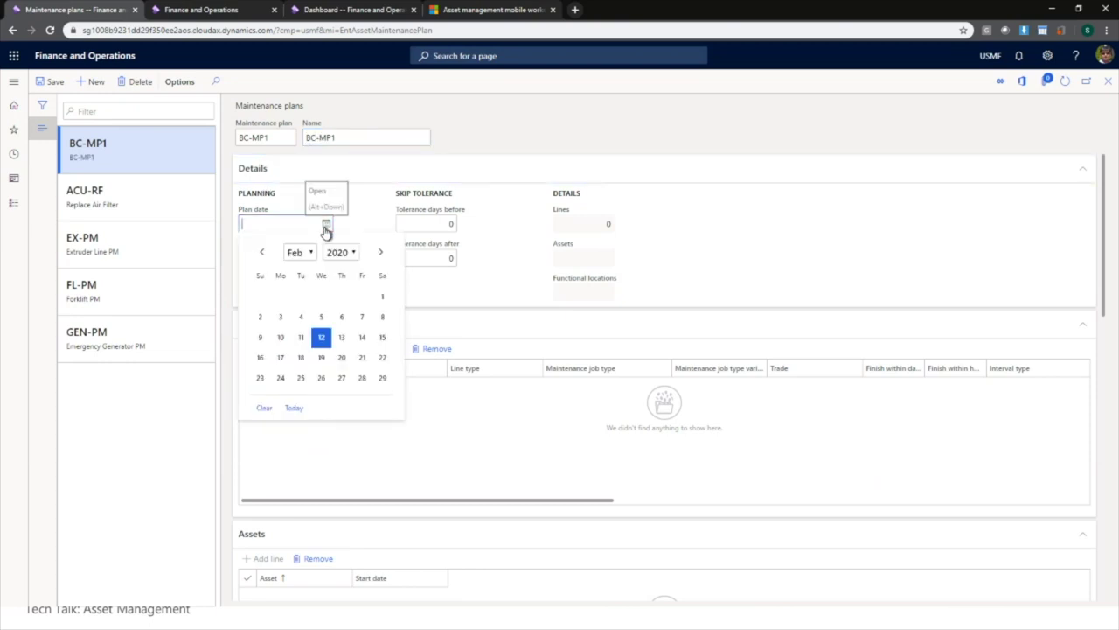
click(263, 253)
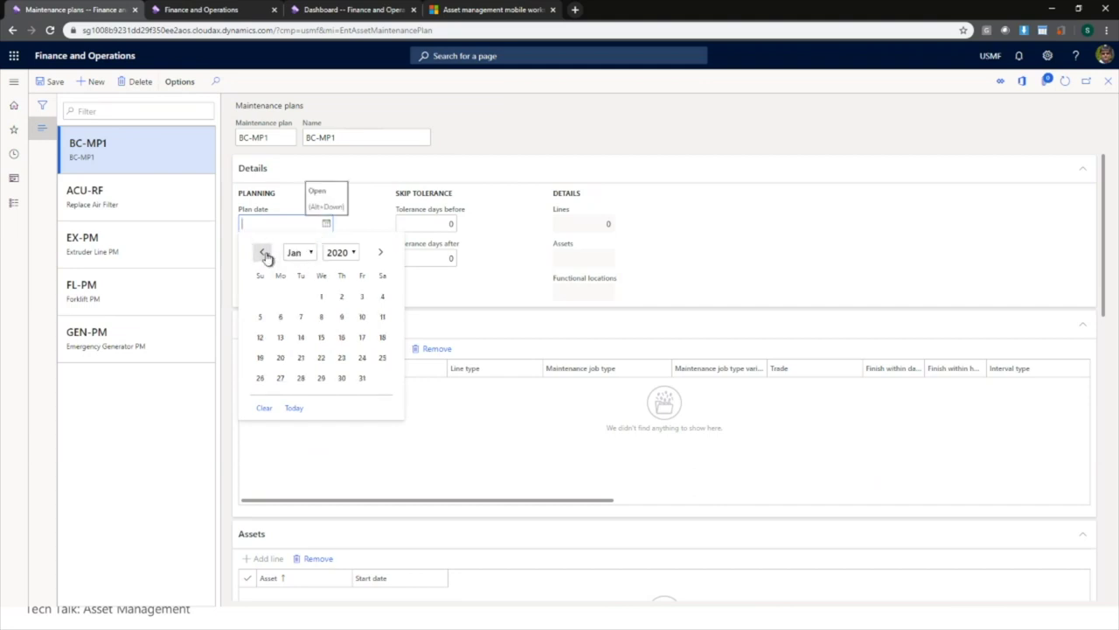
click(322, 298)
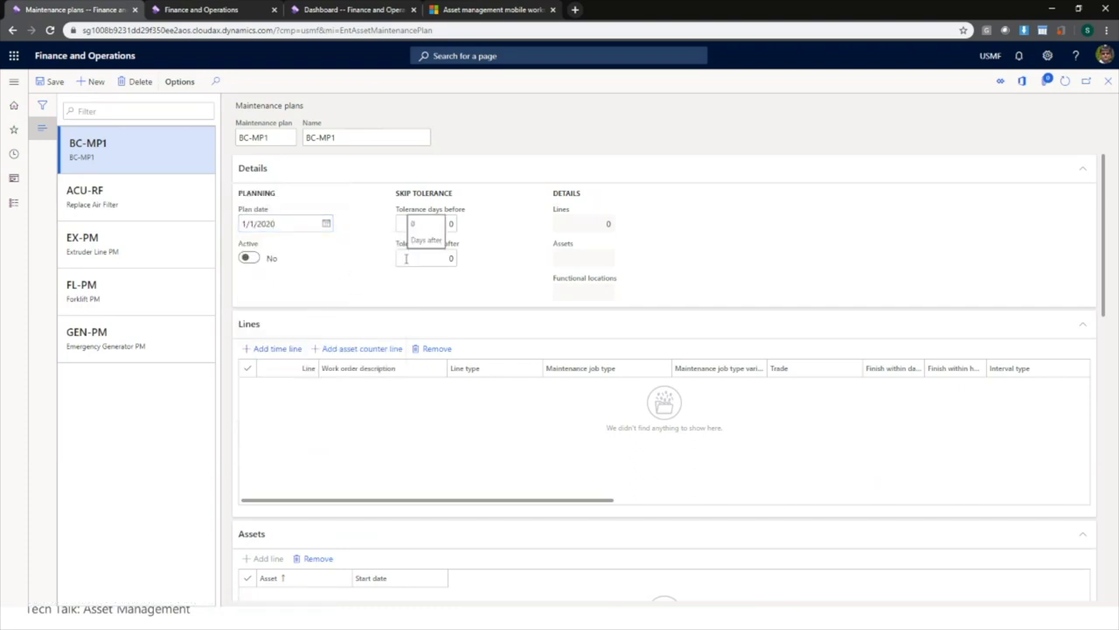
Step: Set the plan's skip tolerance to 30 days before and 30 days after
click(444, 225)
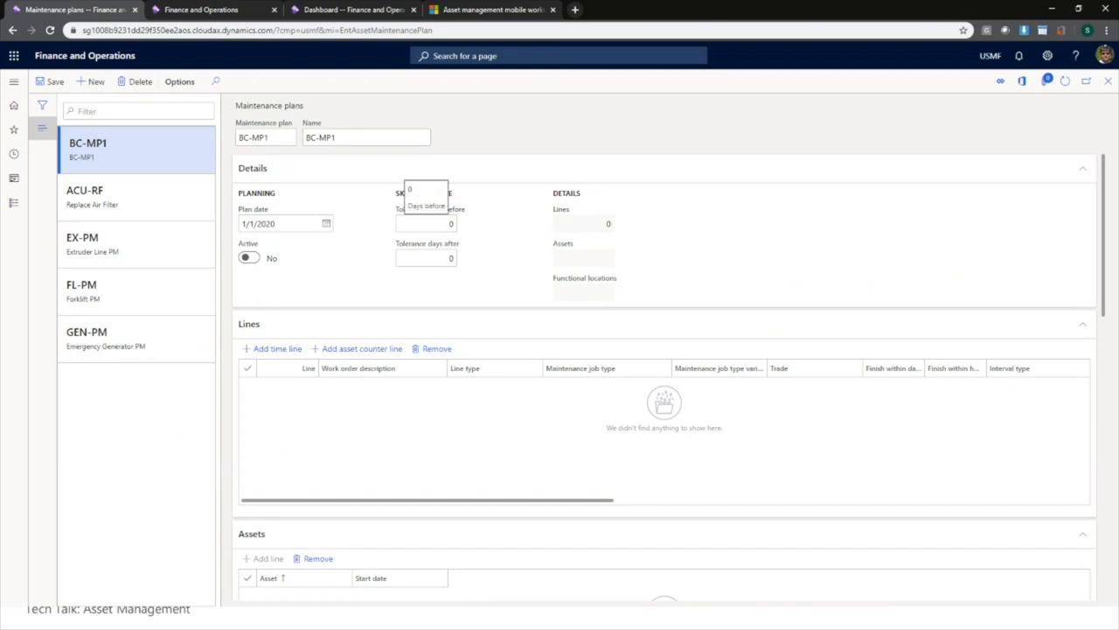
click(450, 224)
text(30)
click(449, 256)
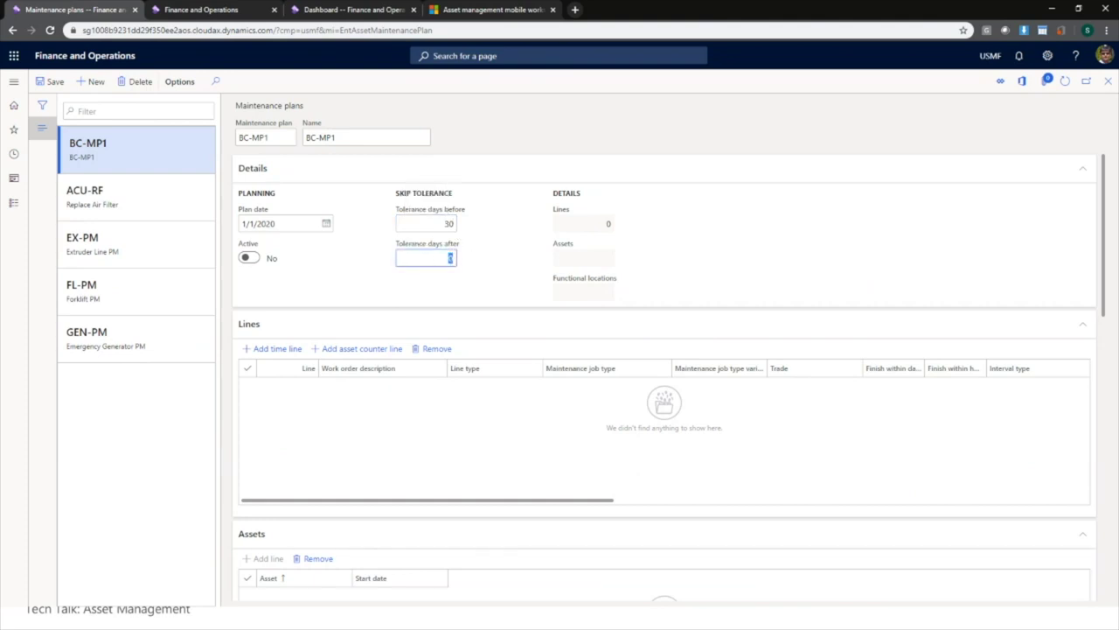
text(30)
click(480, 301)
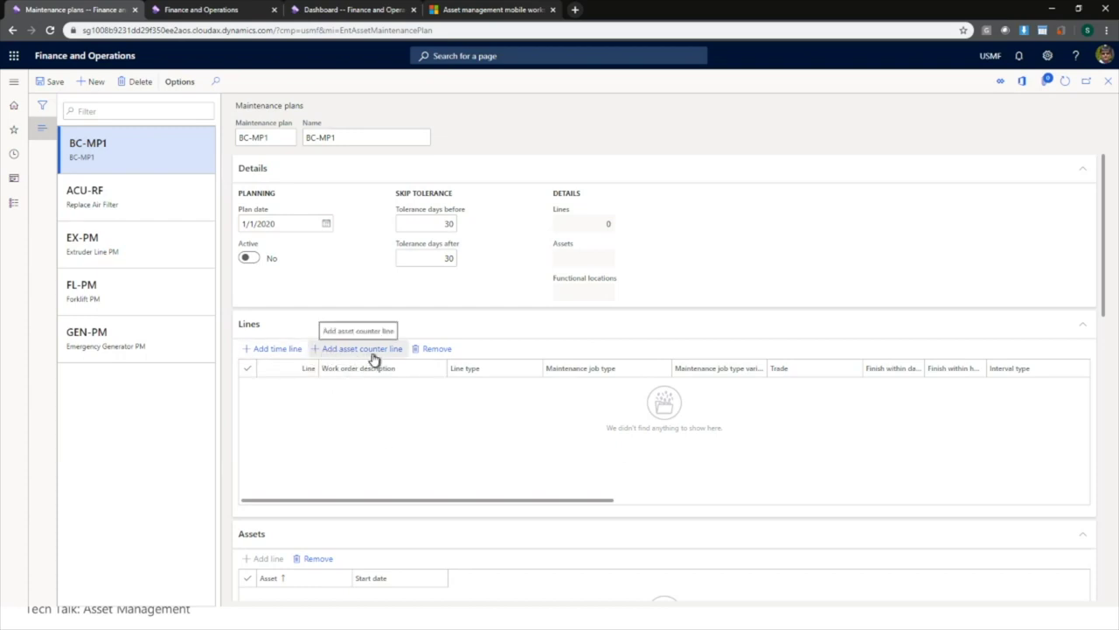
Step: Add a time line to the maintenance plan and choose Inspection as its maintenance job type
click(275, 351)
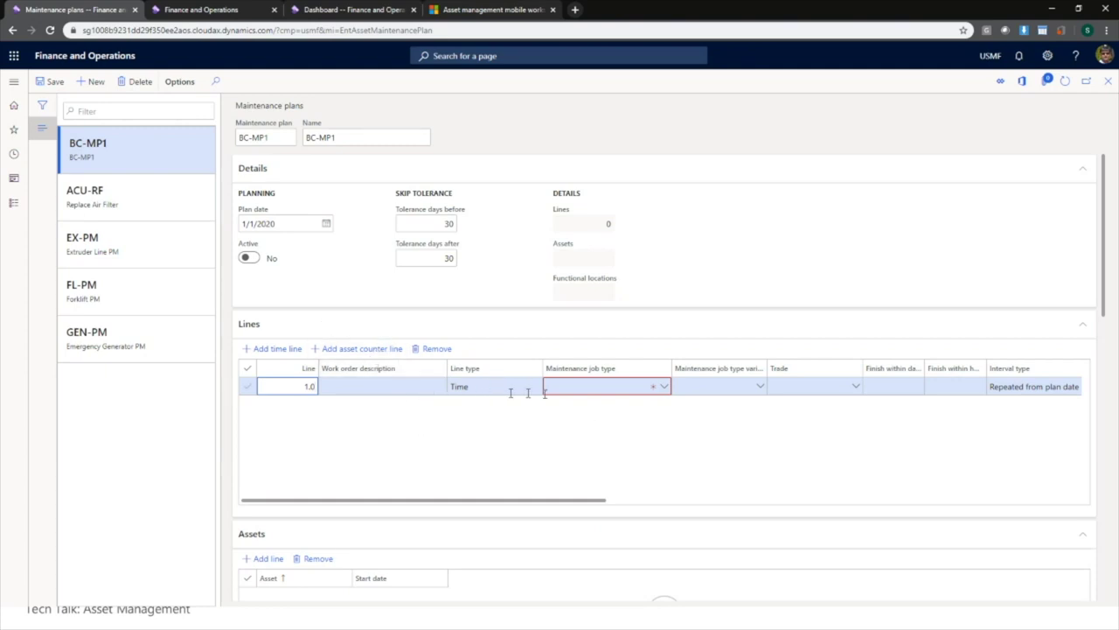
click(666, 389)
click(667, 389)
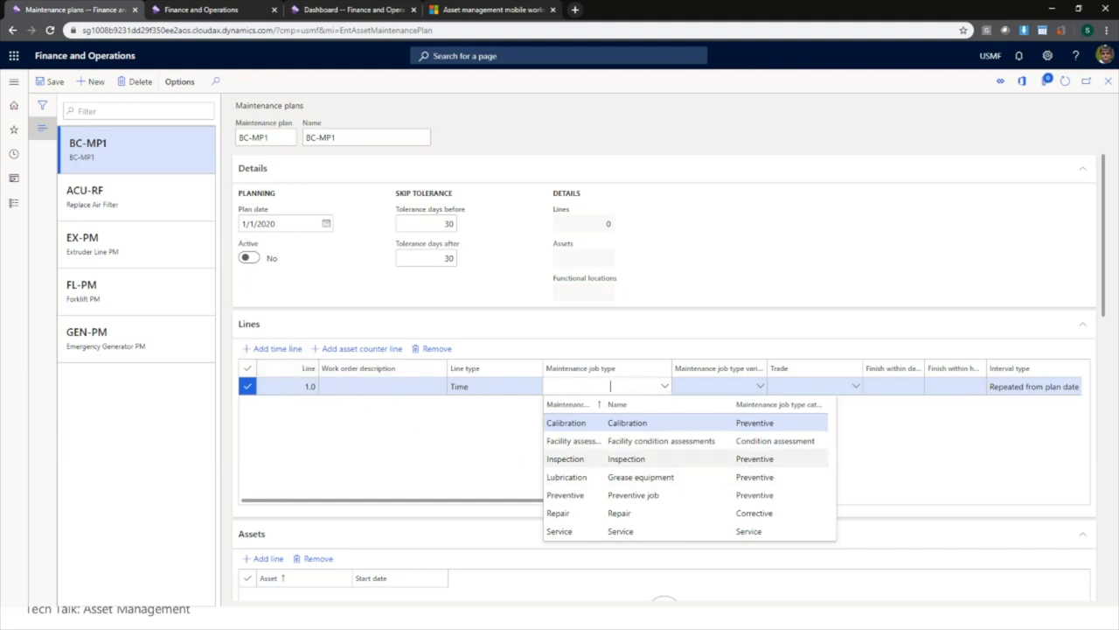
click(586, 460)
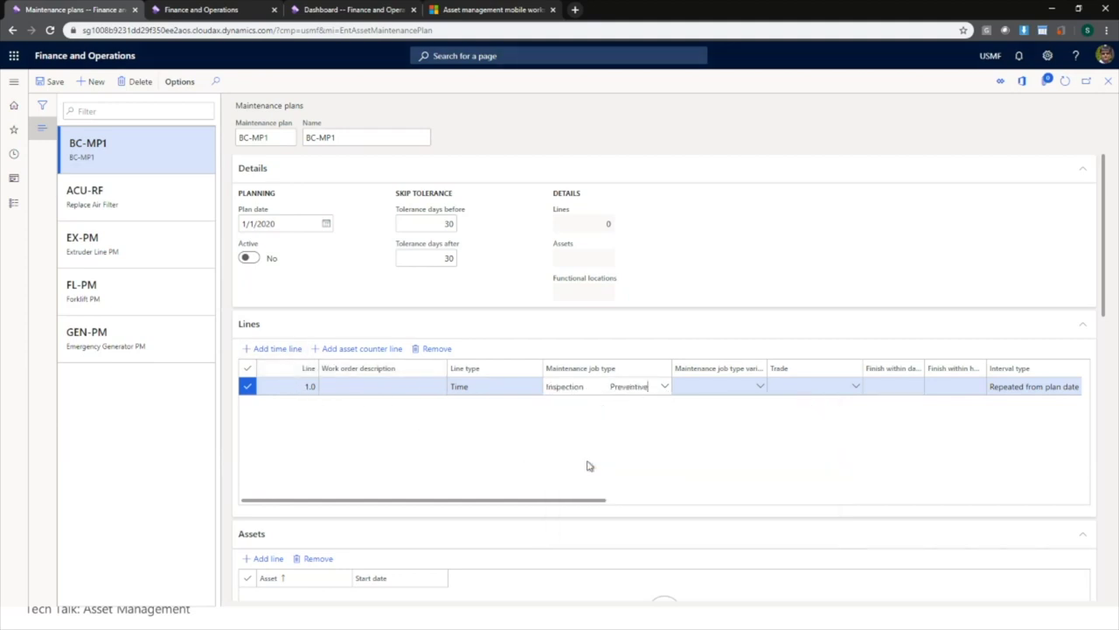
Step: Set the time line's period to Quarter with a period frequency of 1
drag(539, 504, 705, 513)
click(823, 387)
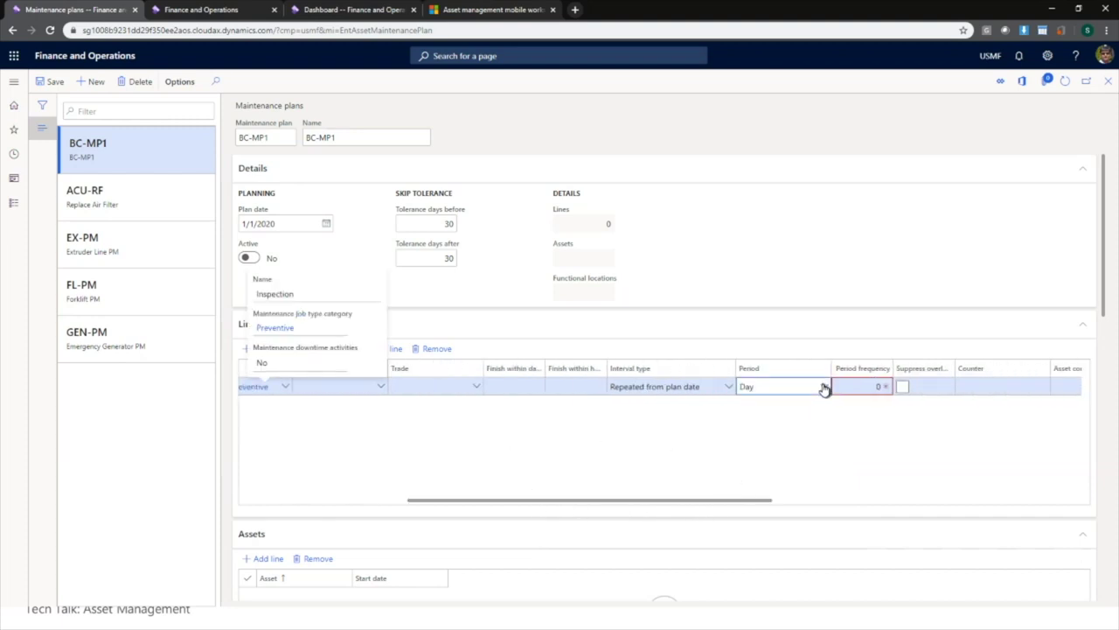
click(779, 457)
click(865, 387)
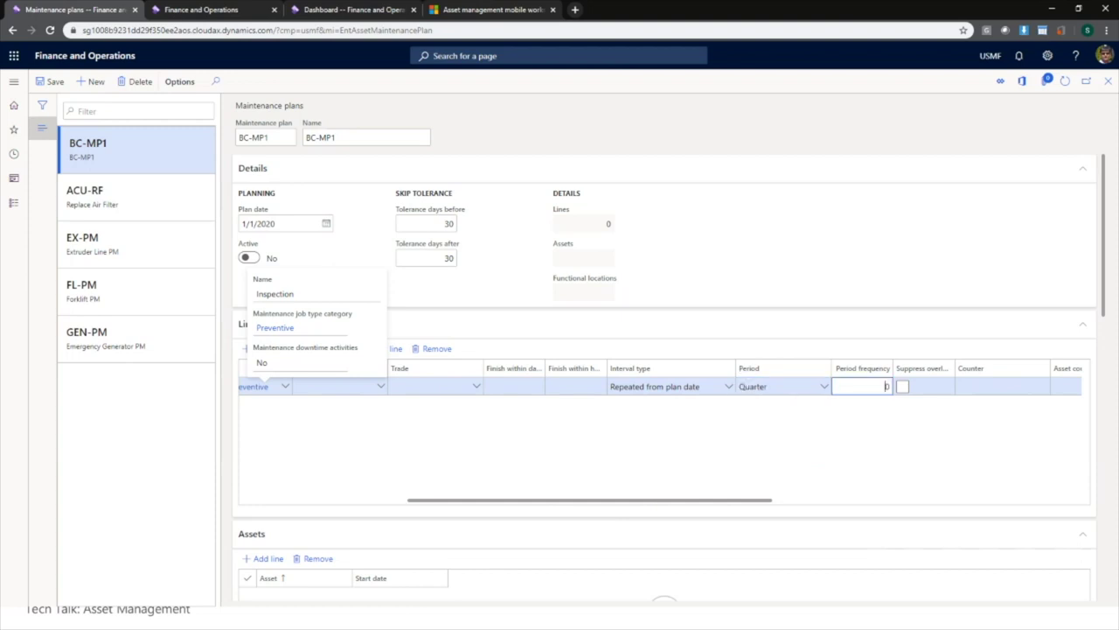
text(1)
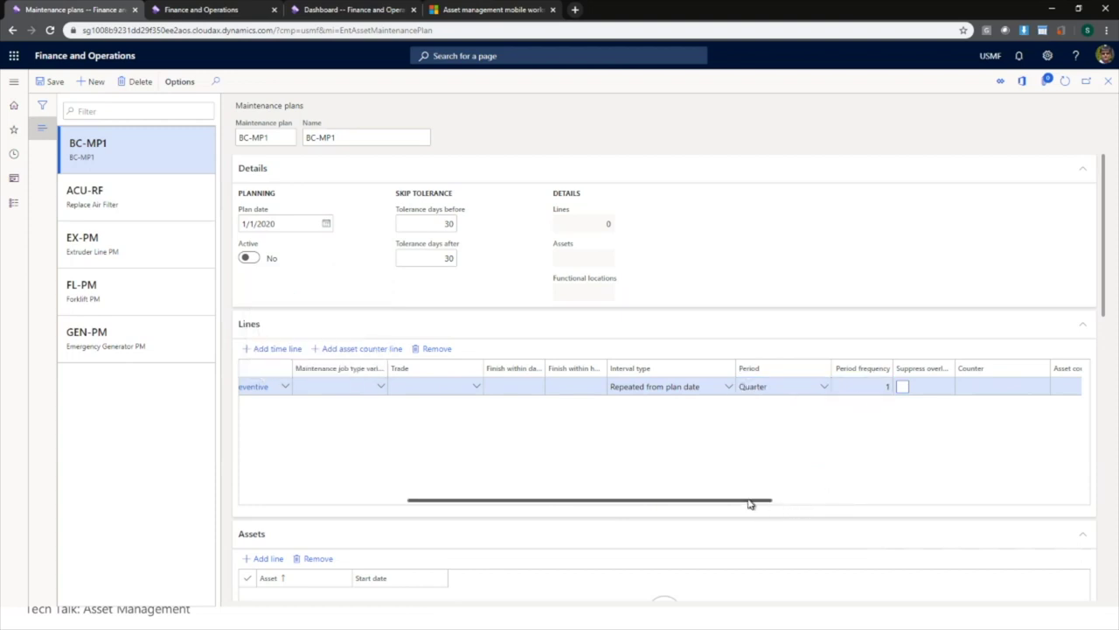
Step: Try Auto create on the time line, check the available work order types, and turn Auto create off again
drag(749, 503, 993, 504)
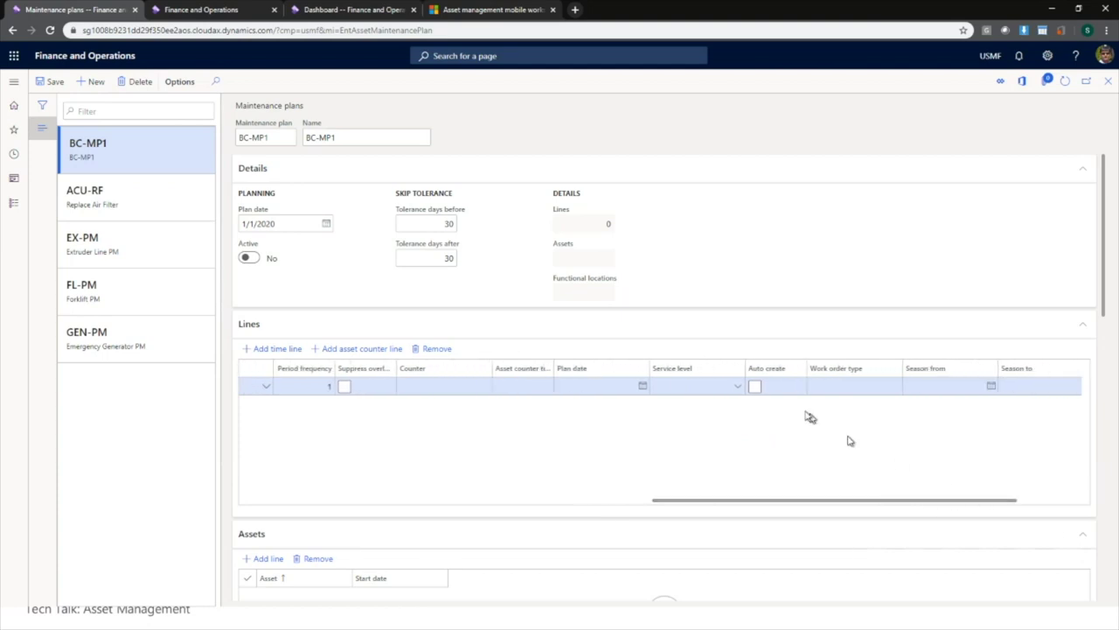
click(755, 386)
click(755, 386)
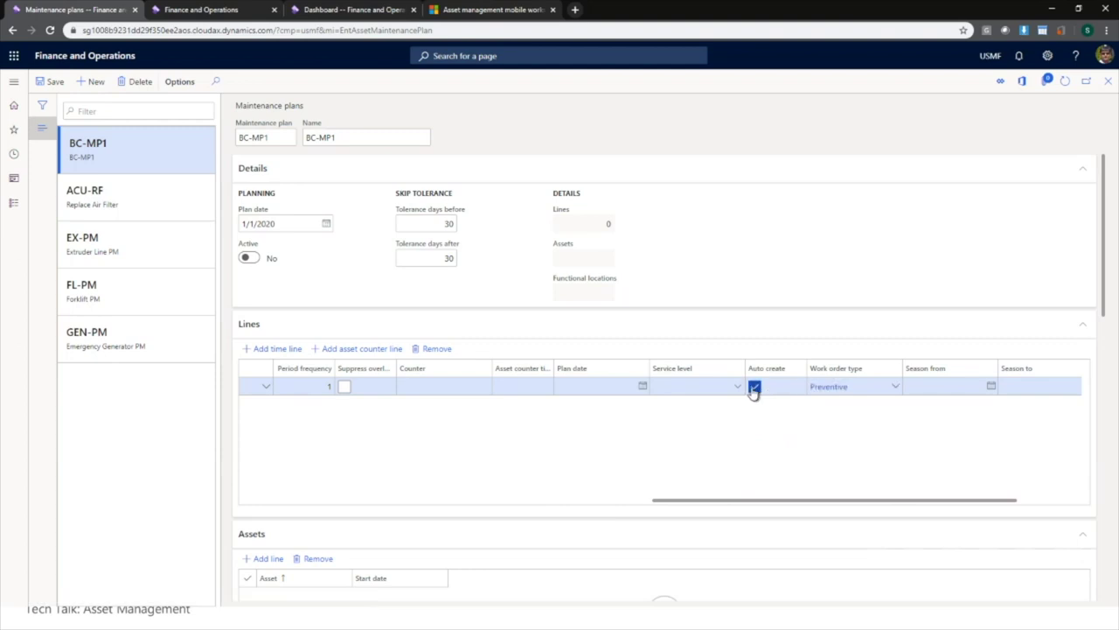
click(896, 389)
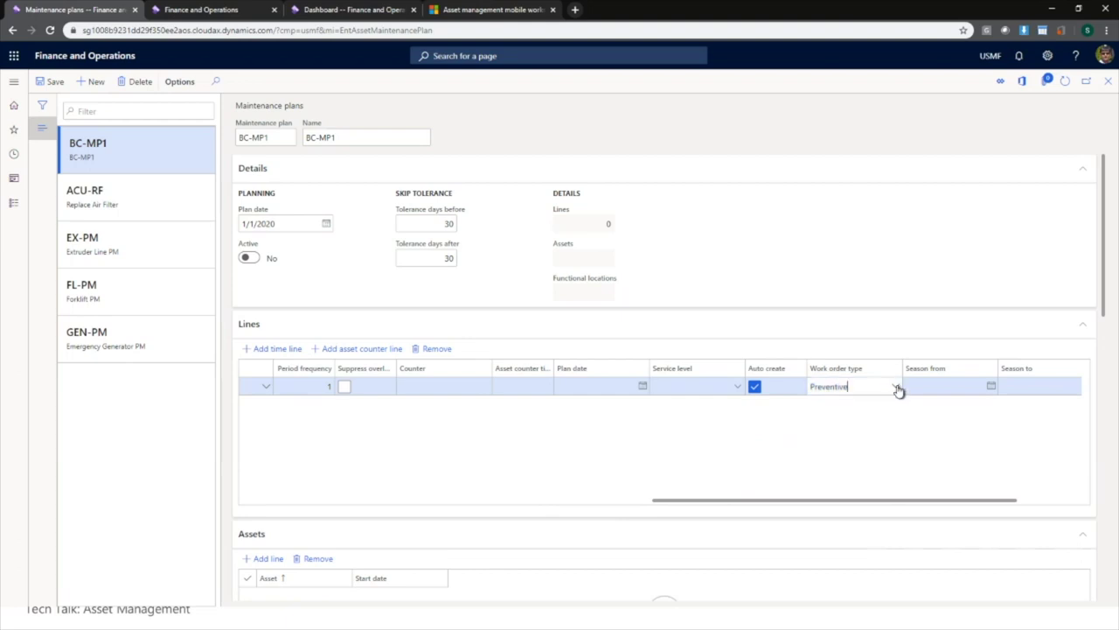
click(896, 388)
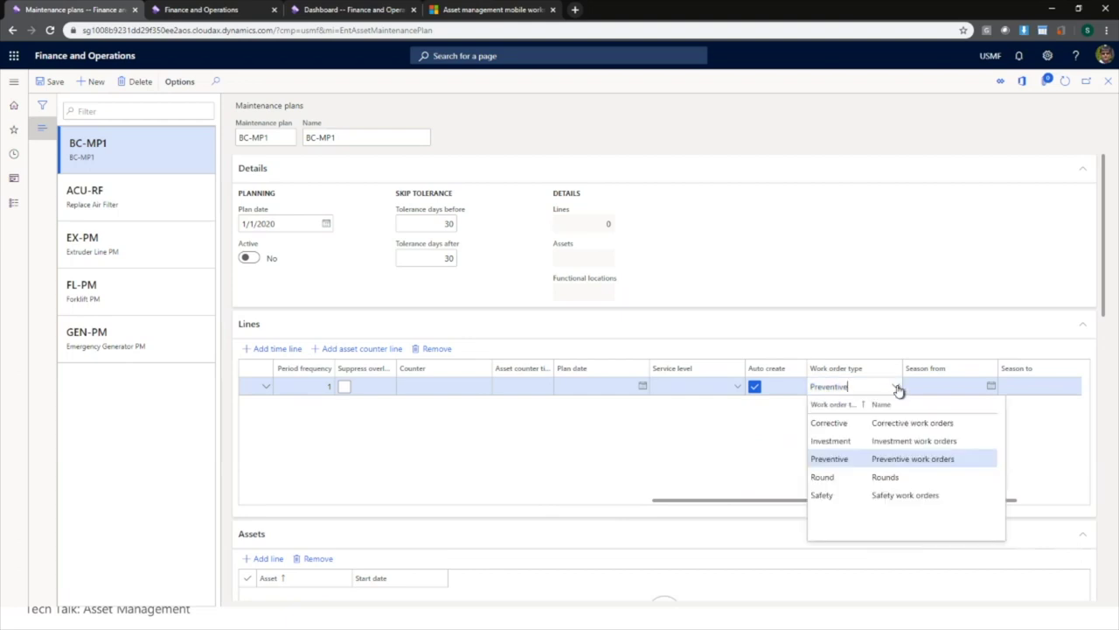
click(898, 389)
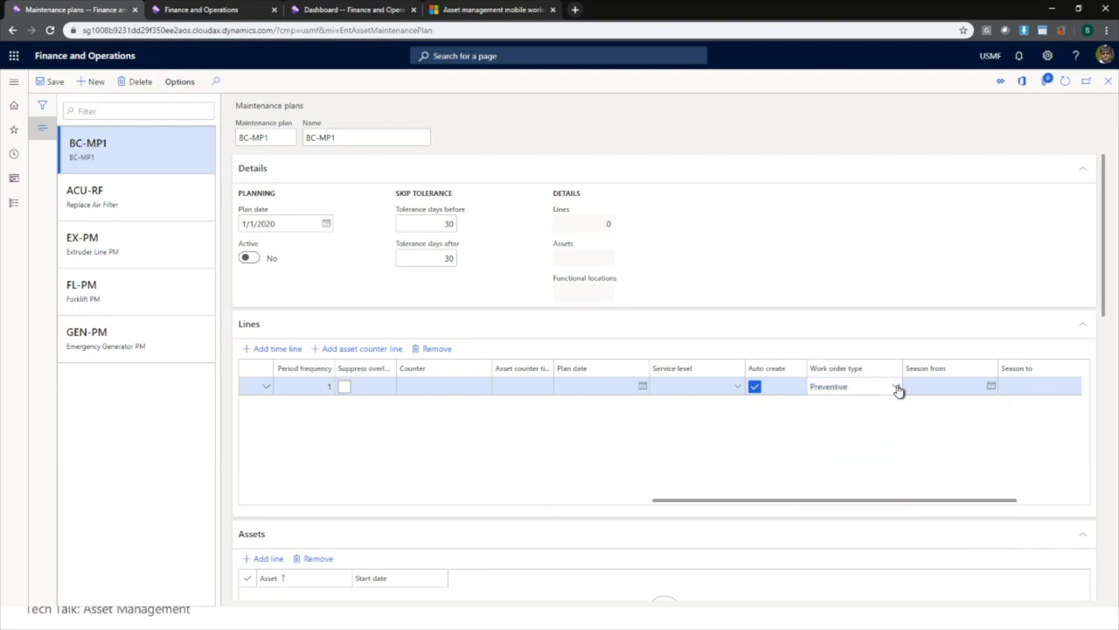
click(755, 388)
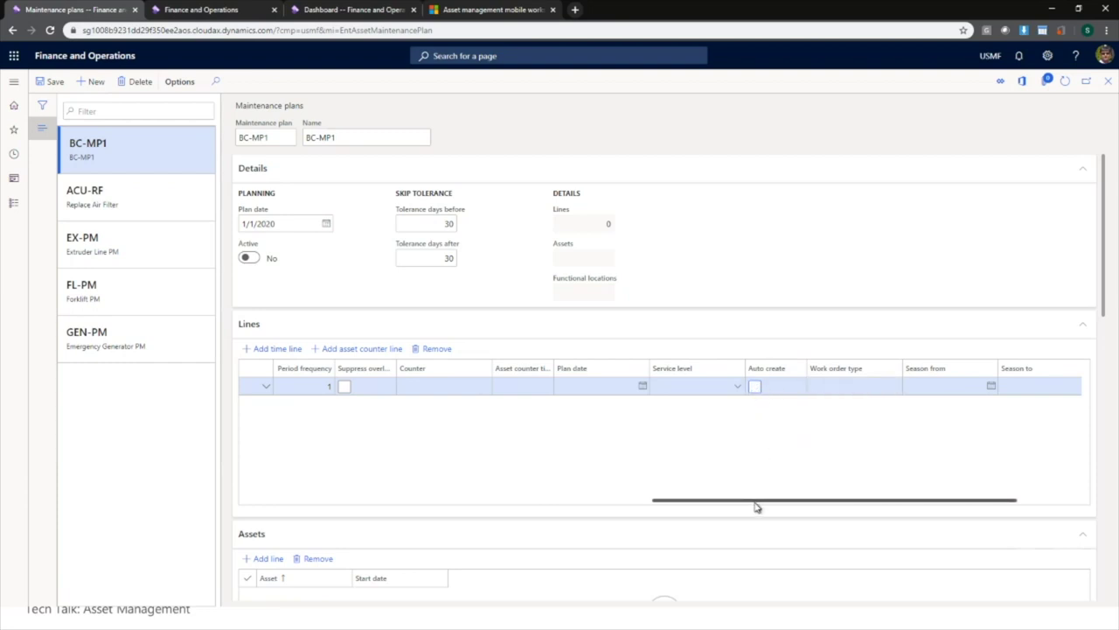
Step: Examine the line's remaining columns and the plan's sections for assets, asset types and functional locations
drag(758, 502, 830, 502)
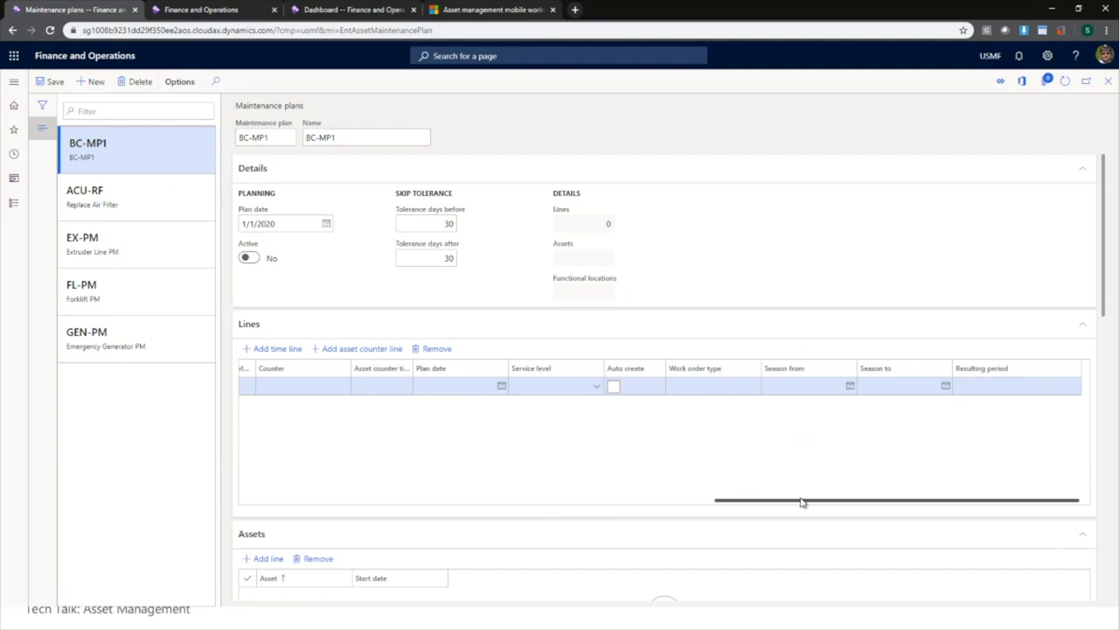
drag(802, 502, 293, 504)
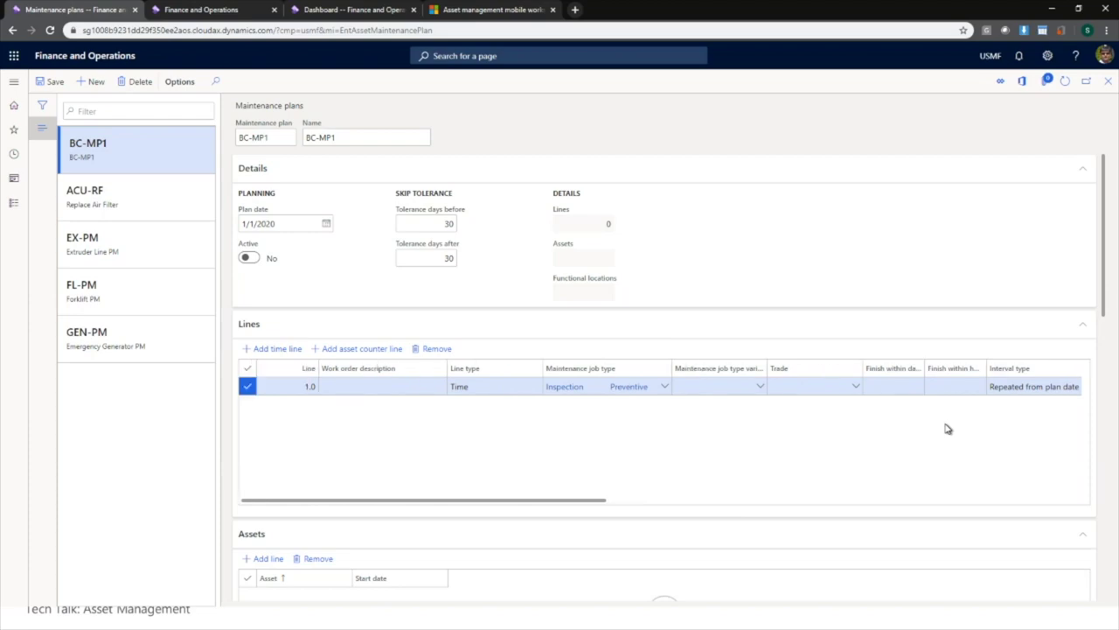
drag(1104, 305, 1109, 356)
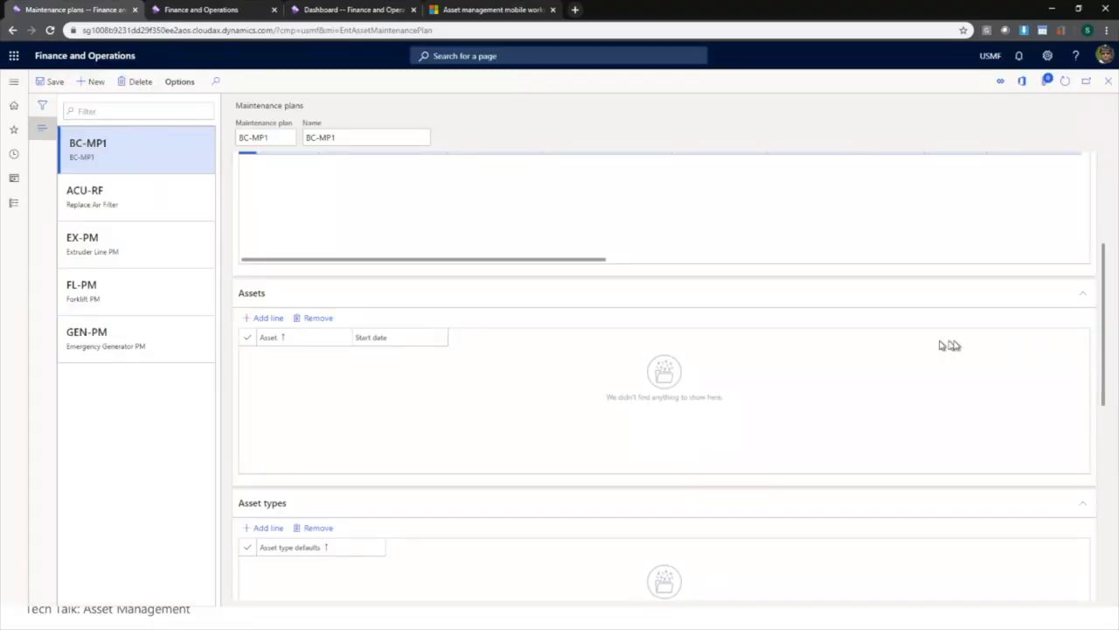
drag(1107, 314, 1104, 366)
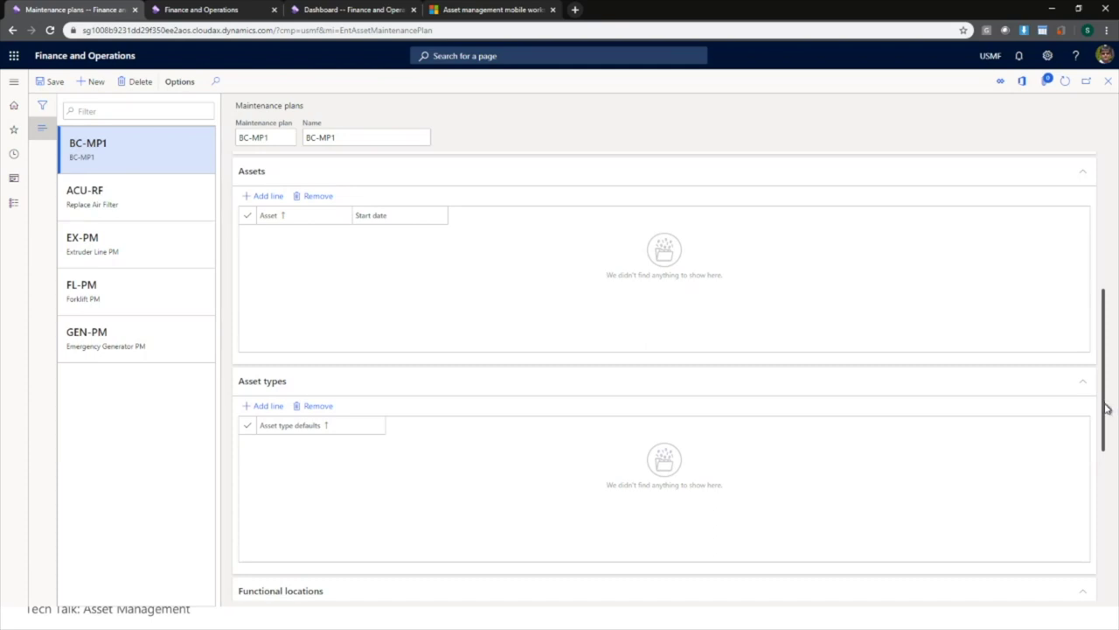
drag(1107, 407, 1103, 486)
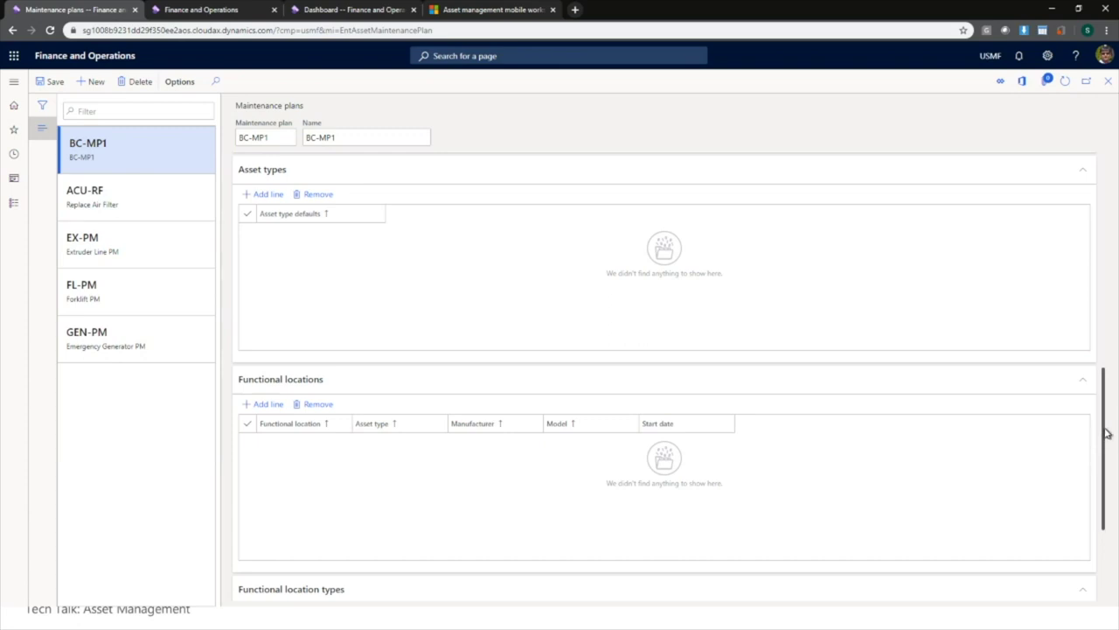
drag(1107, 433, 1087, 284)
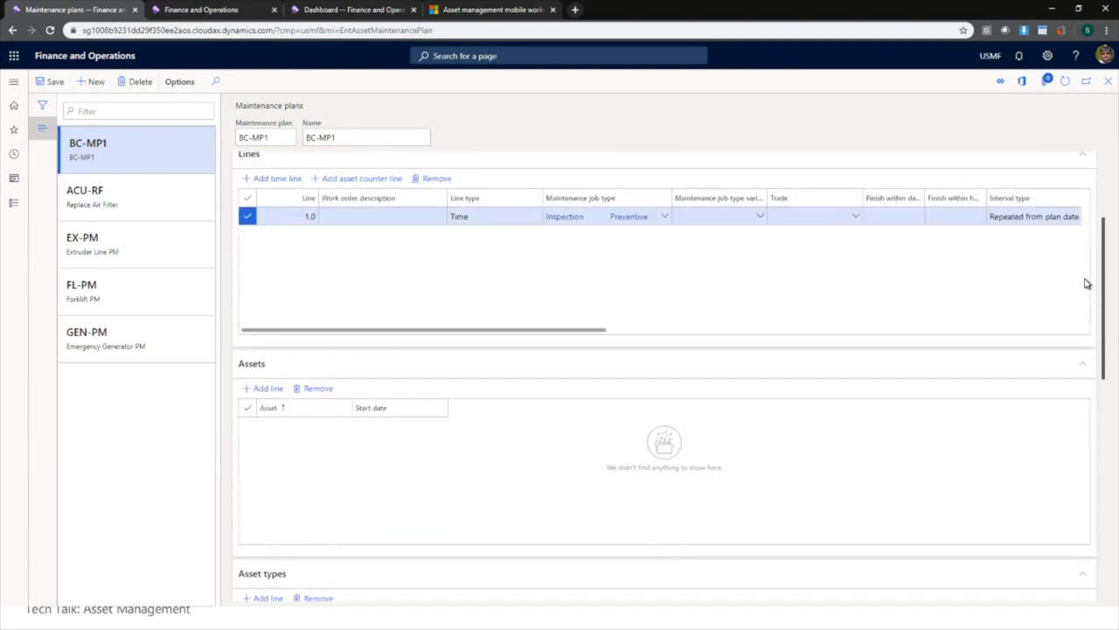
Step: Add assets ACU-A and ACU-B to the maintenance plan and save it
click(261, 387)
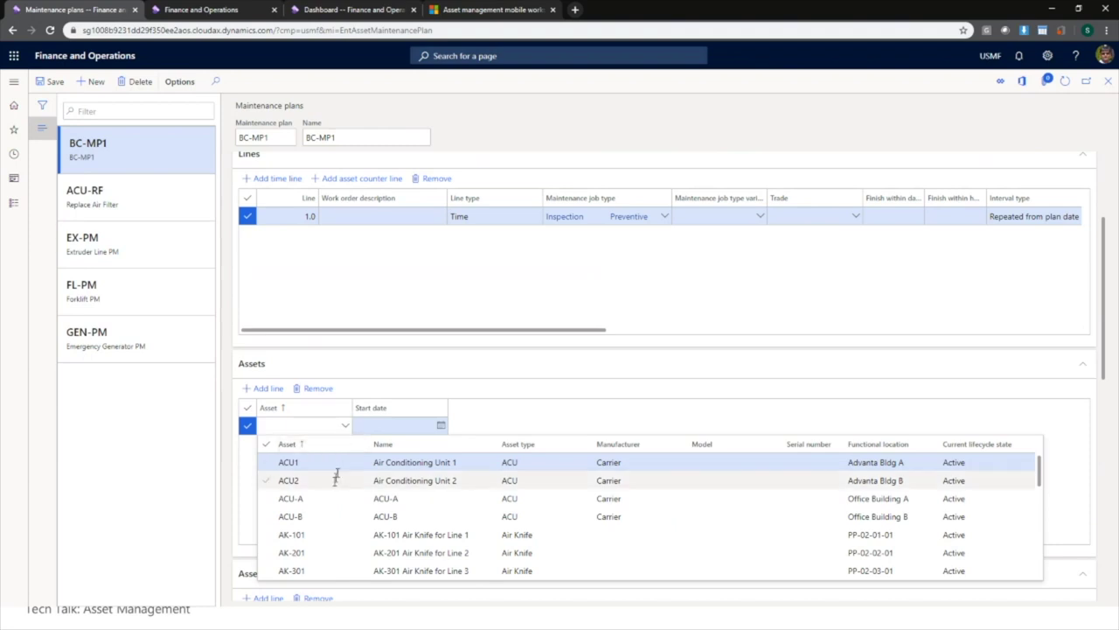
click(332, 498)
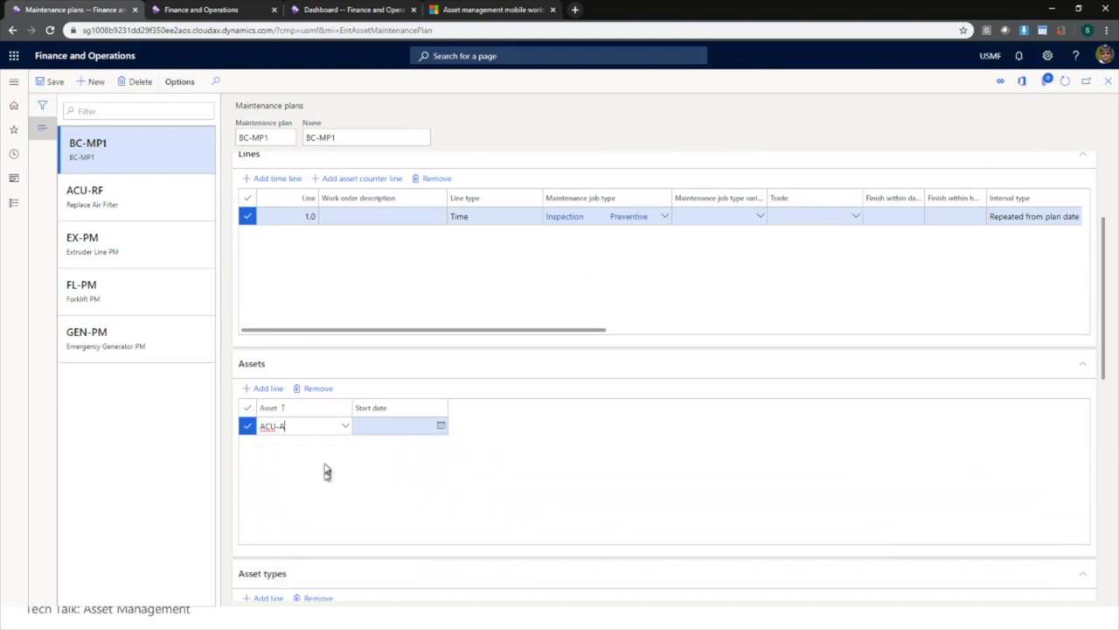
click(266, 387)
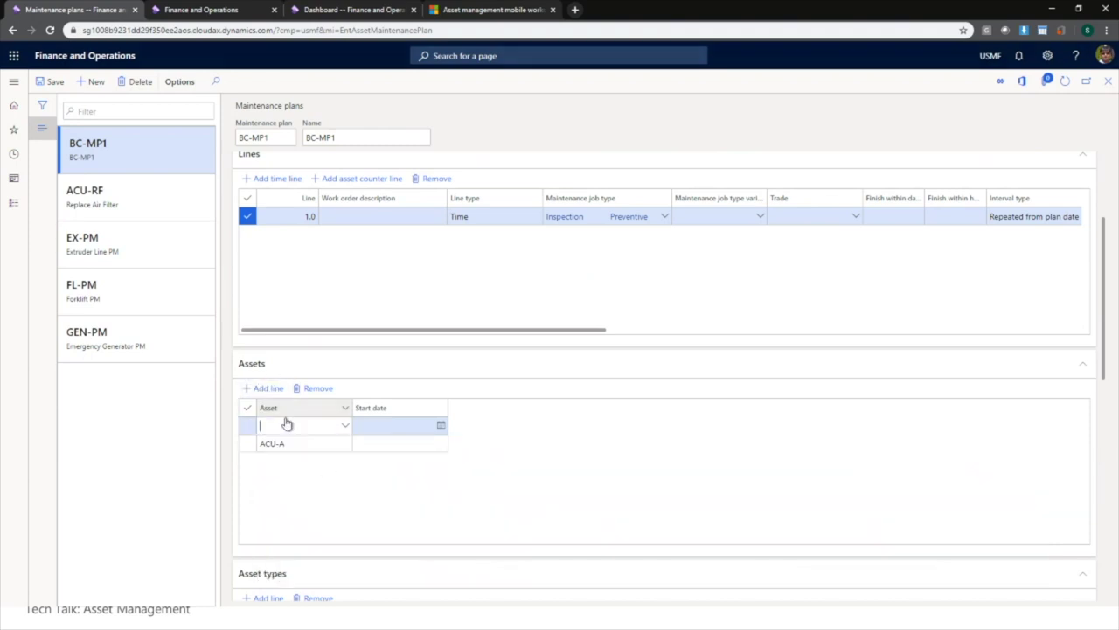
click(344, 425)
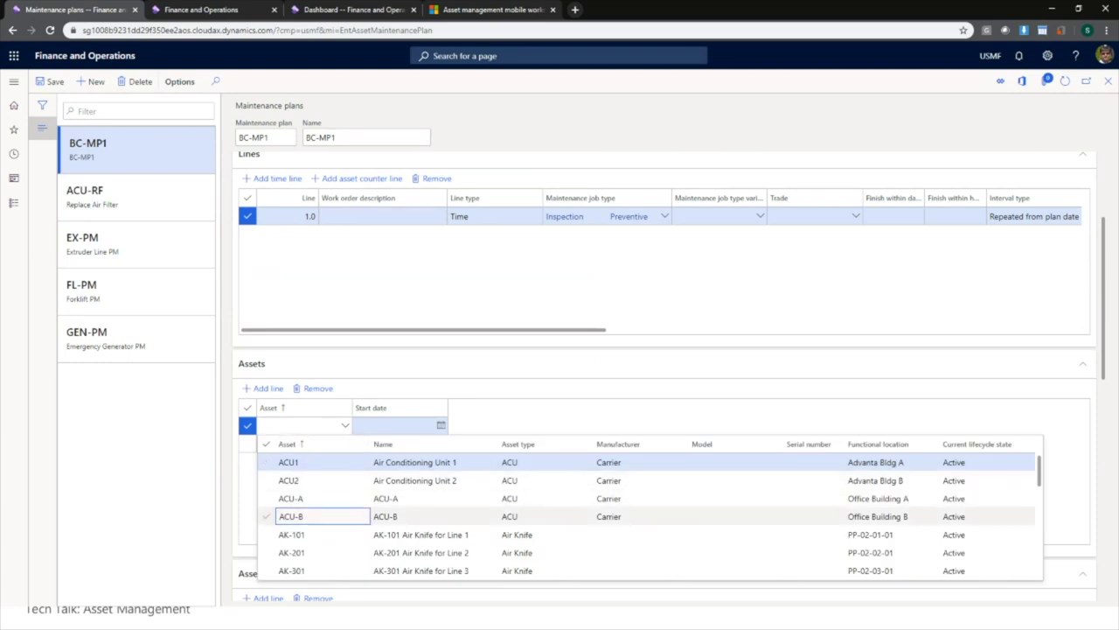
click(340, 516)
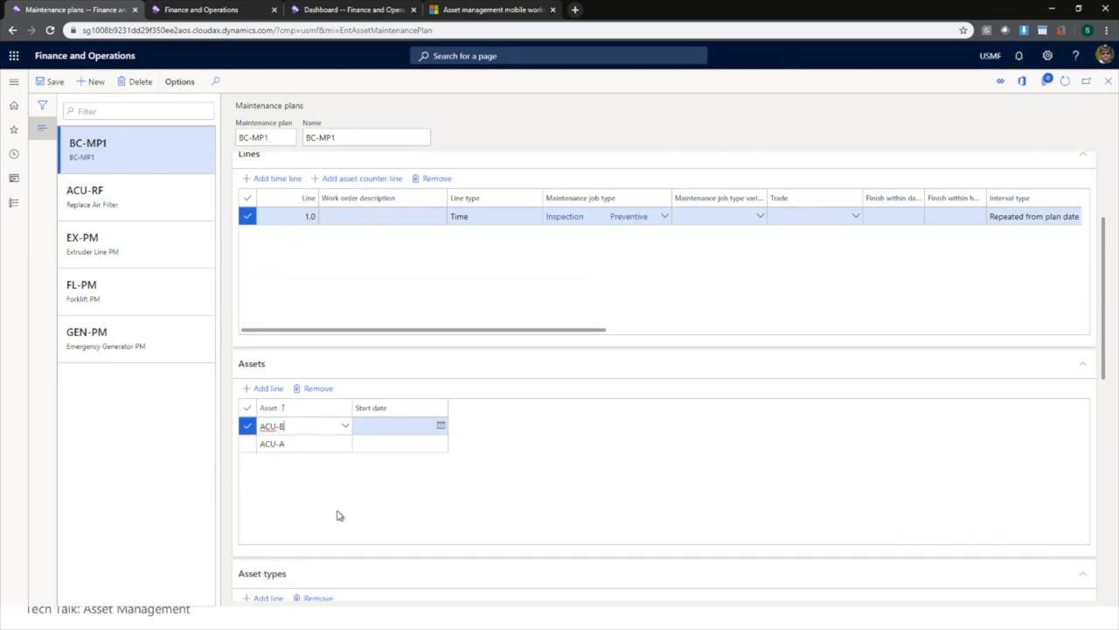
click(53, 83)
Step: Activate maintenance plan BC-MP1, save it and close the Maintenance plans page
scroll(1107, 362, up, 2)
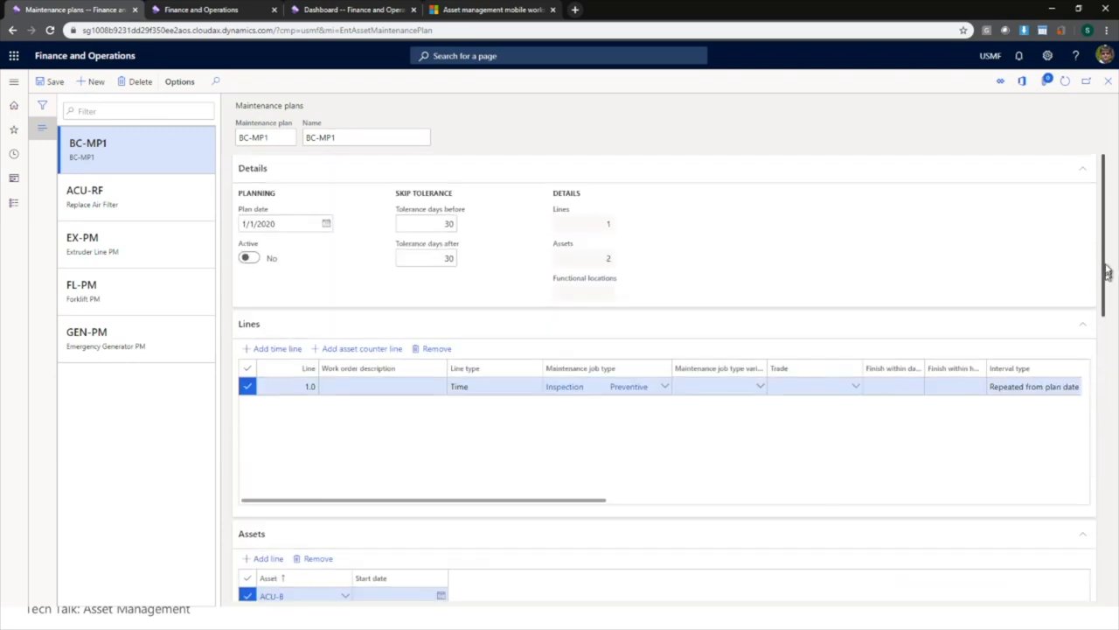
click(248, 259)
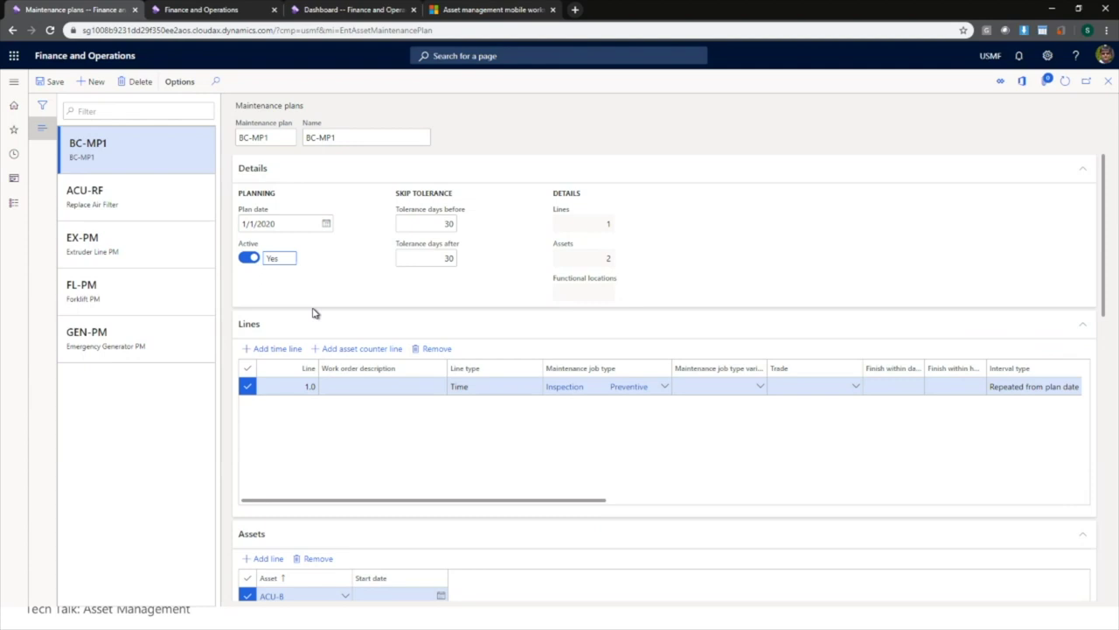
click(55, 82)
click(1108, 83)
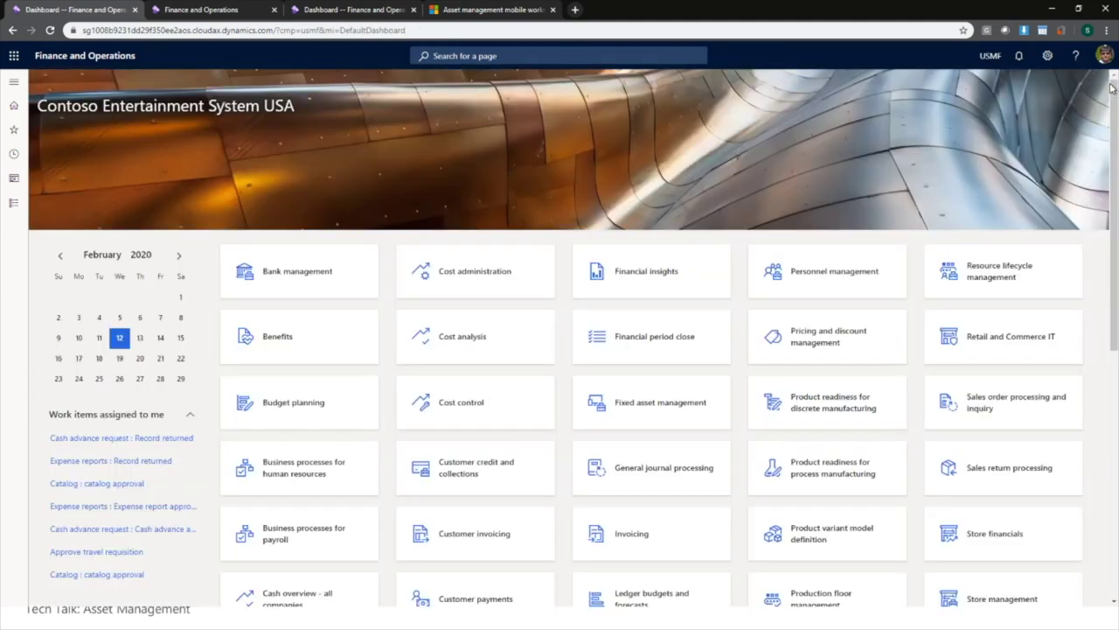
Step: Open Schedule maintenance plans among the periodic preventive maintenance tasks of Asset management
click(14, 81)
click(252, 449)
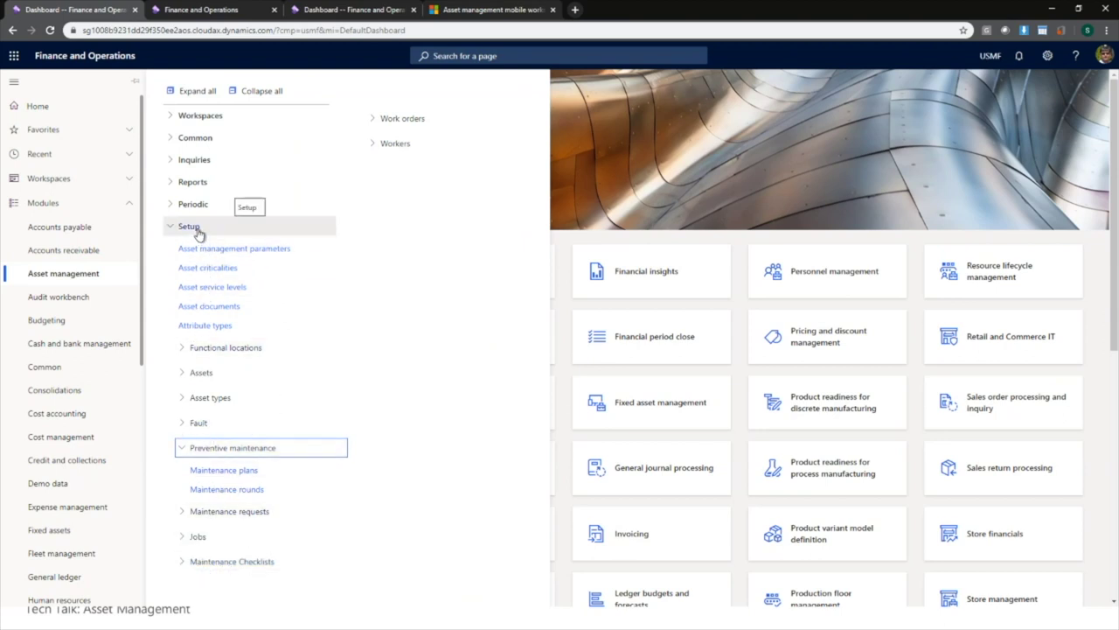
click(252, 95)
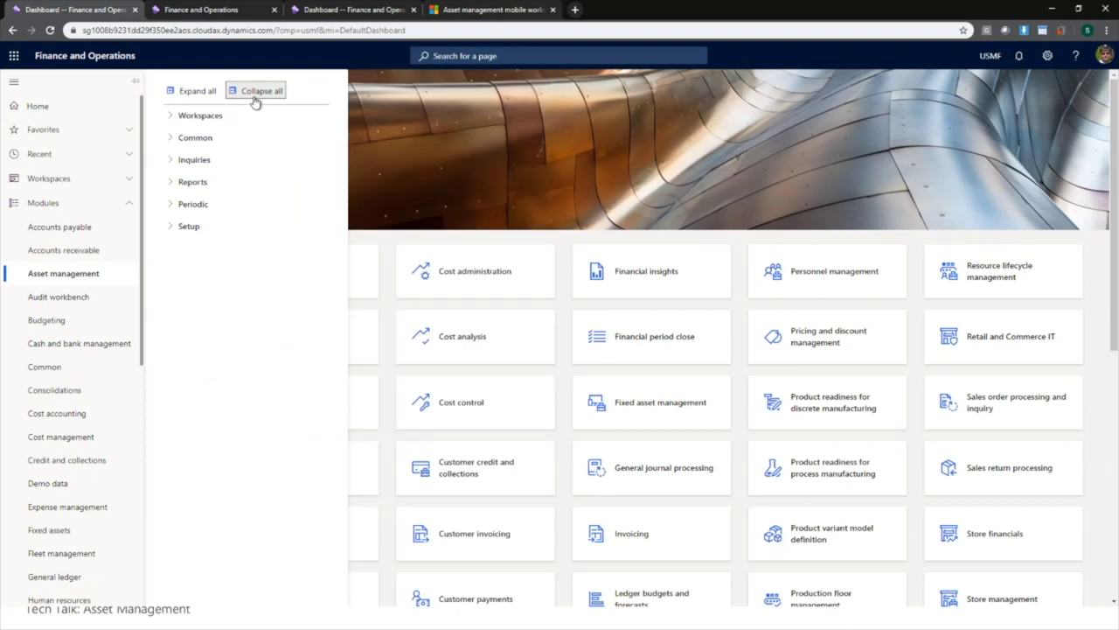
click(192, 206)
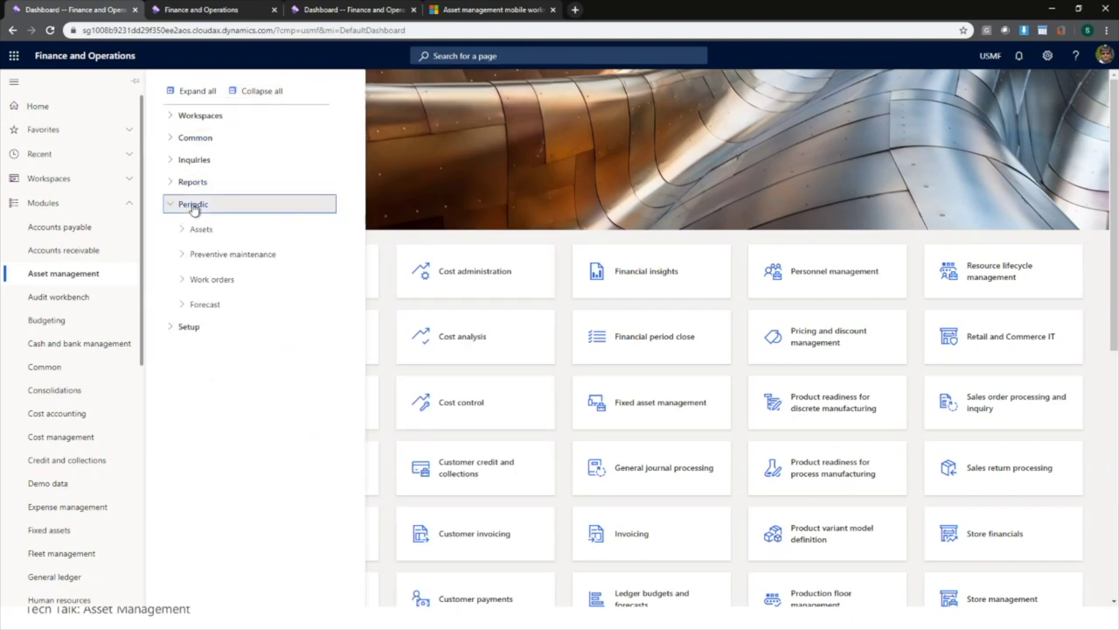
click(227, 254)
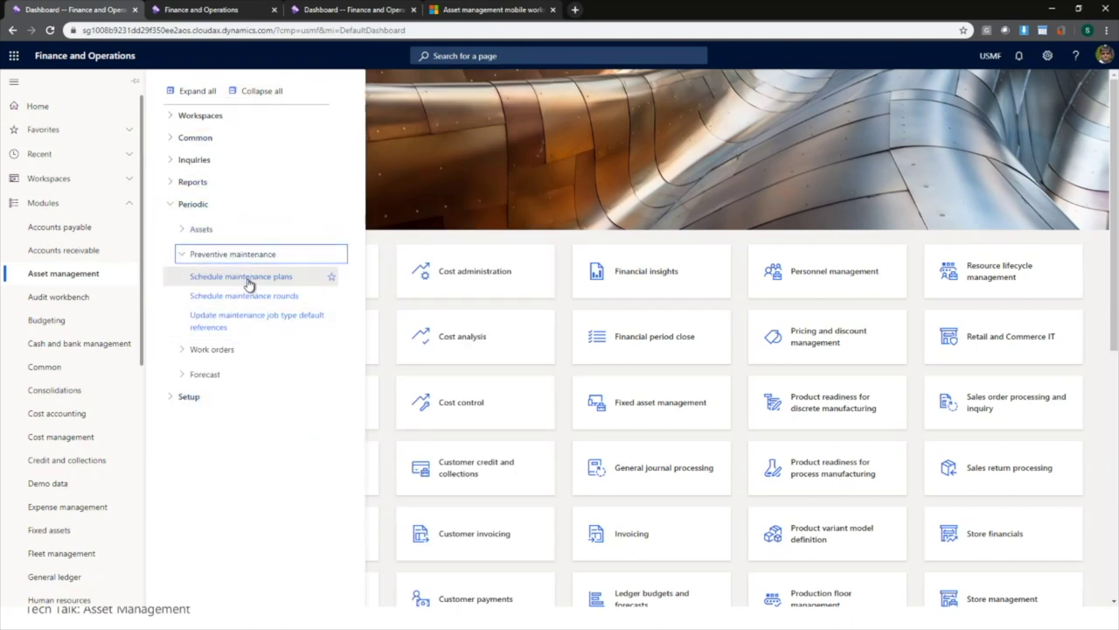
click(248, 278)
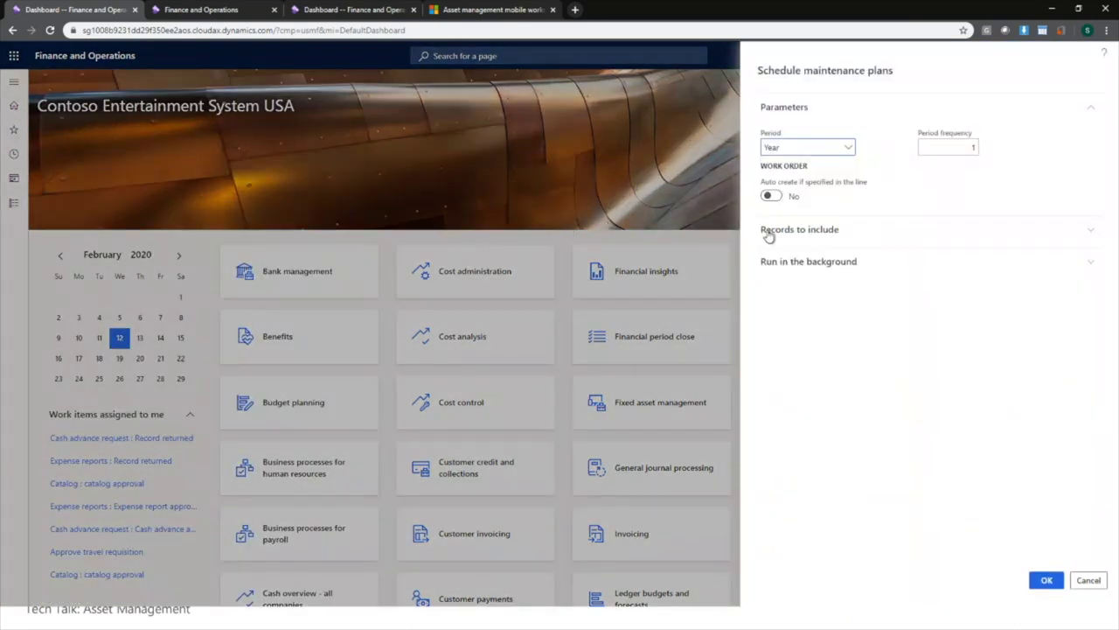
Step: Check the filter of records to include, keep its asset type criterion ACU, and run the maintenance plan scheduling
click(766, 231)
click(790, 256)
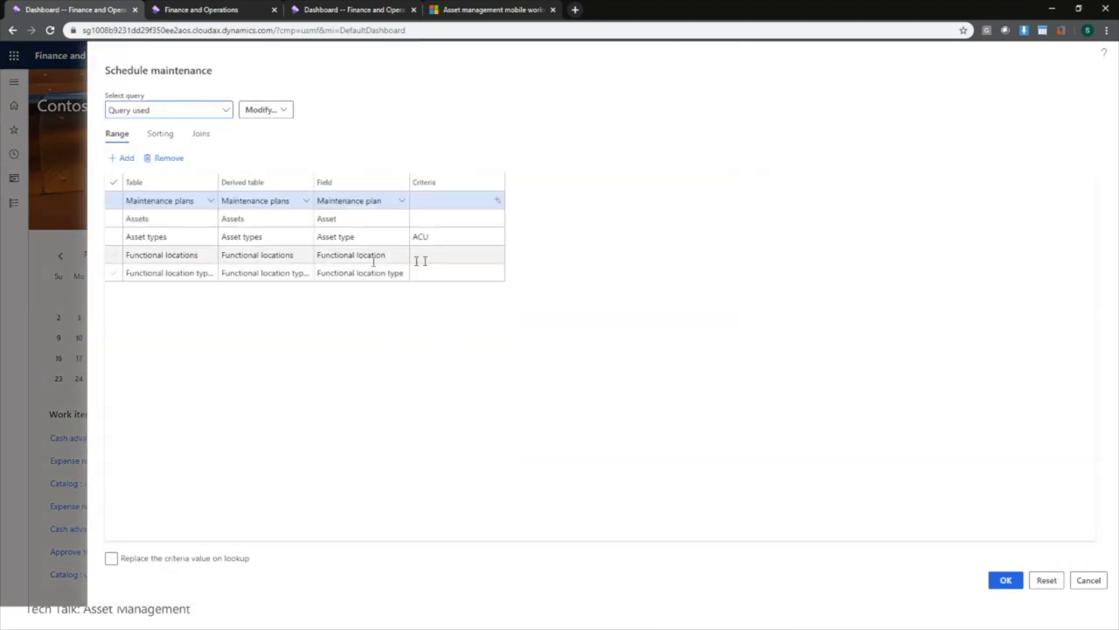
click(1007, 583)
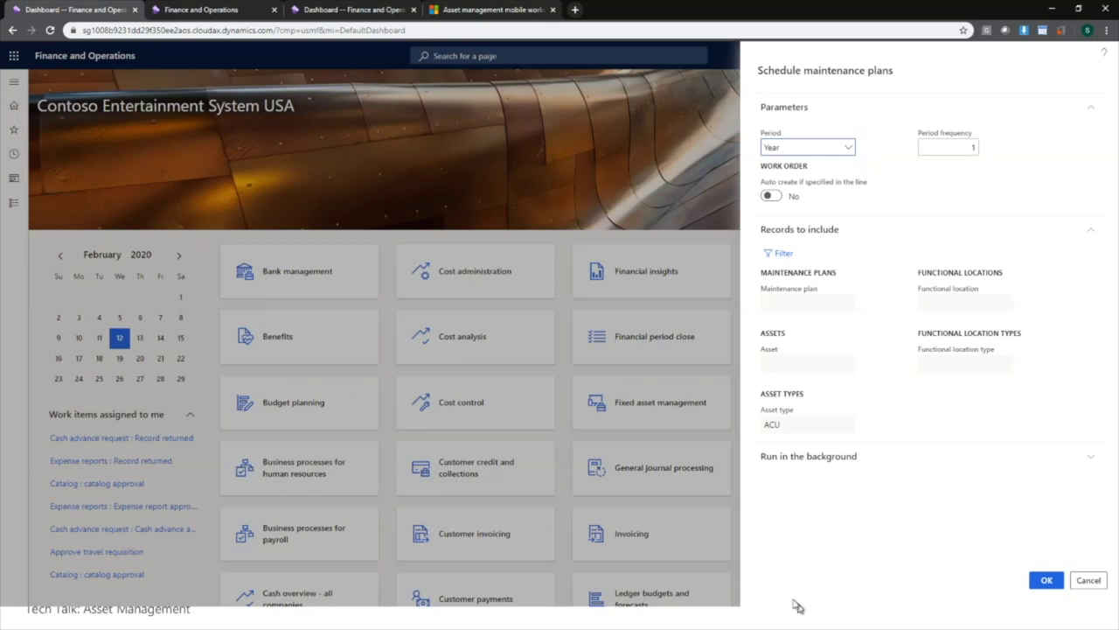
click(1049, 587)
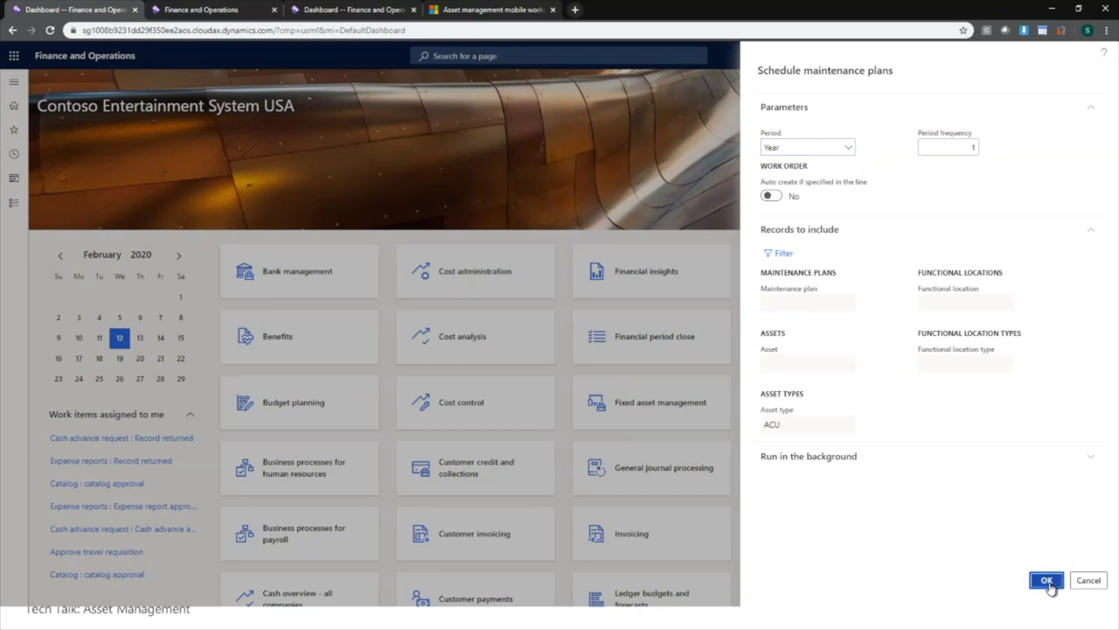
click(1047, 581)
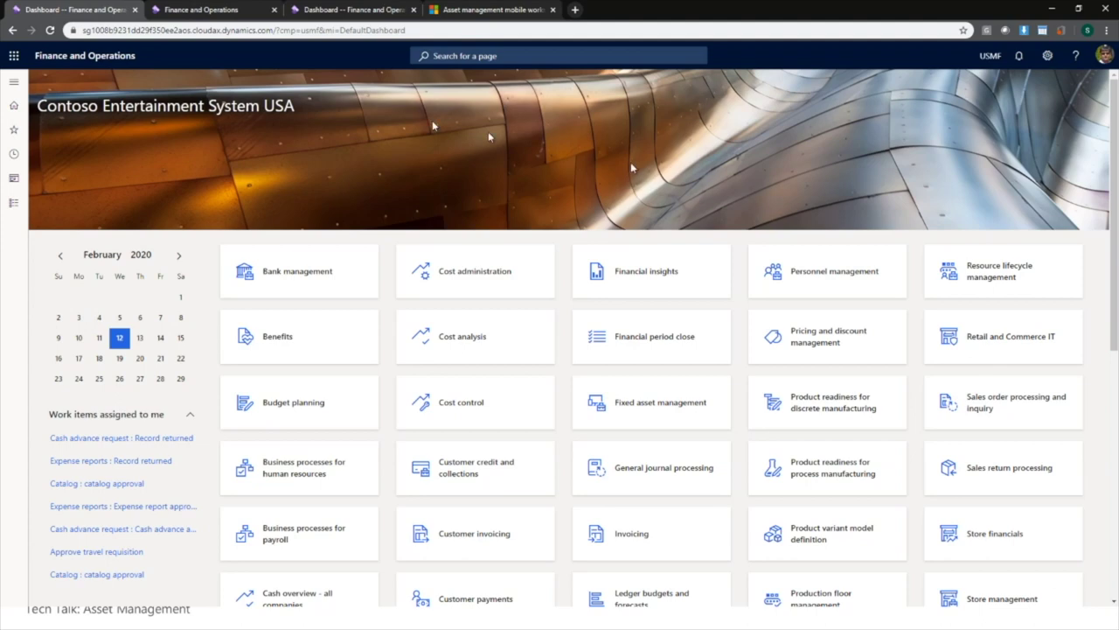
Step: Open the open maintenance schedule lines under the common maintenance schedule pages of Asset management
click(13, 81)
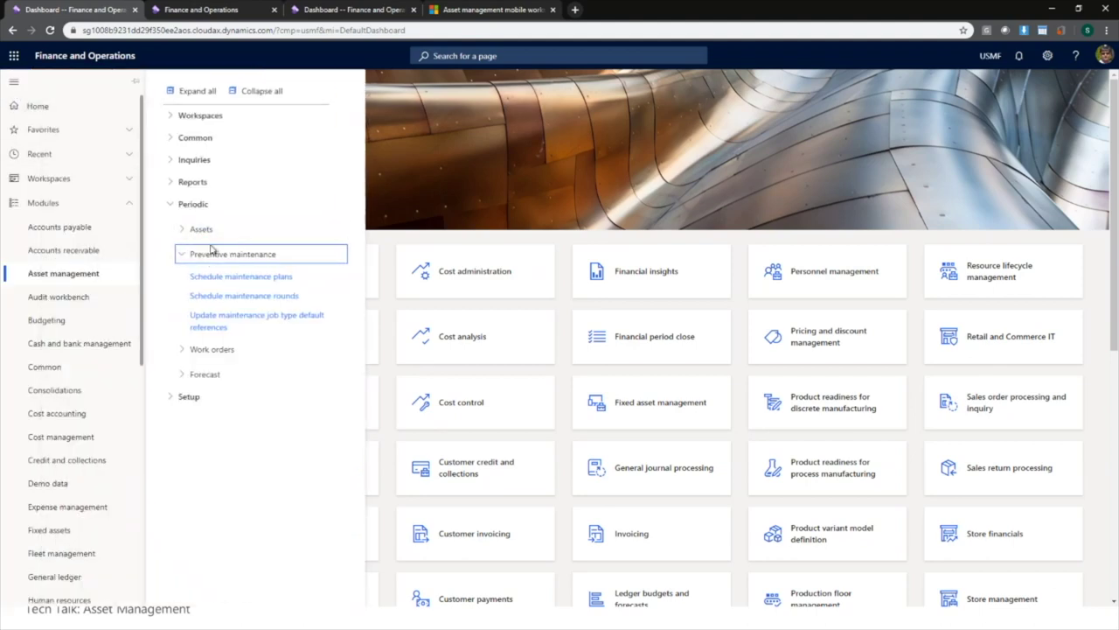
click(194, 204)
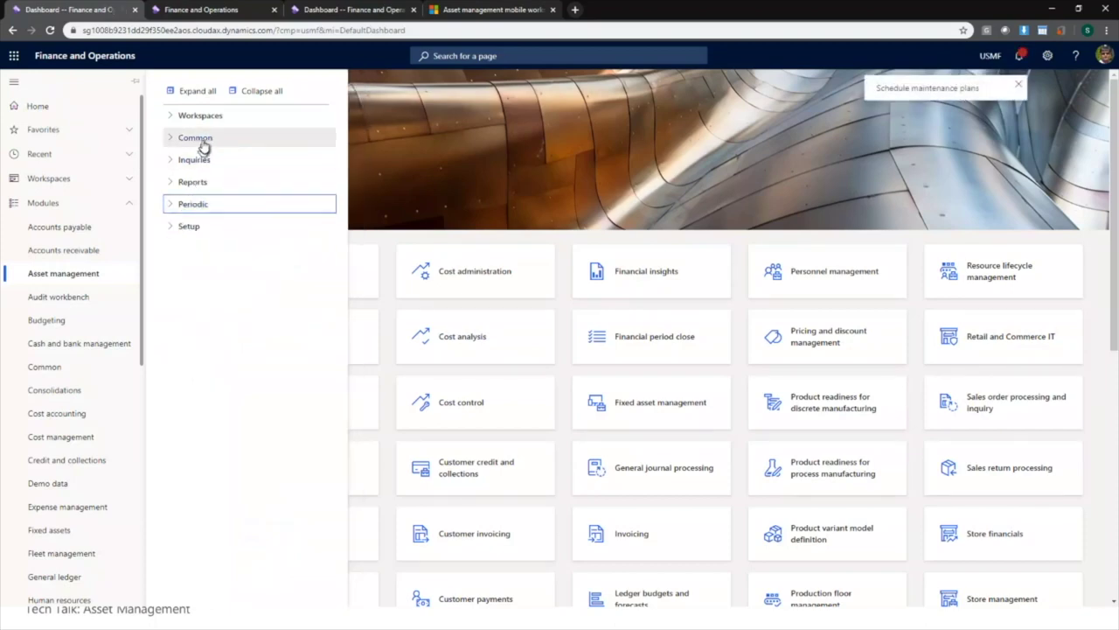
click(202, 142)
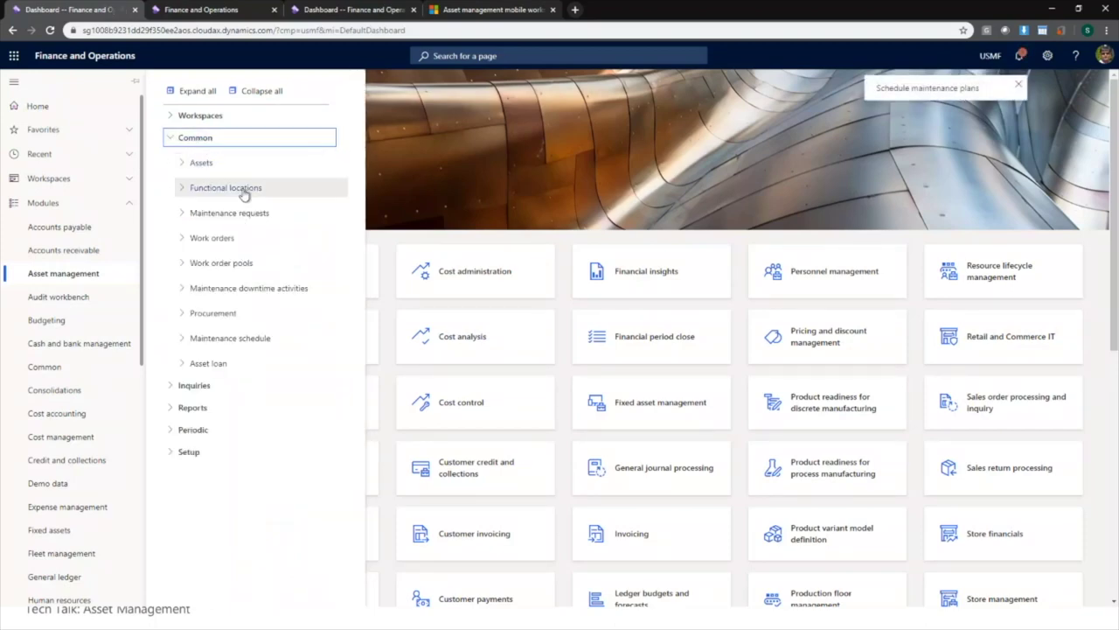
click(247, 339)
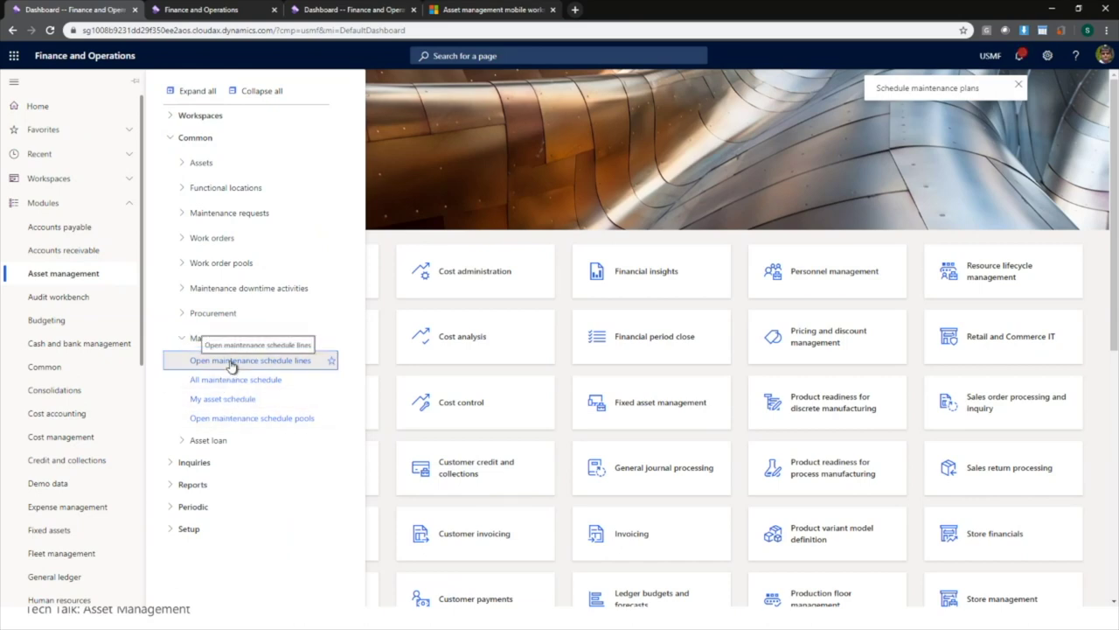
click(233, 362)
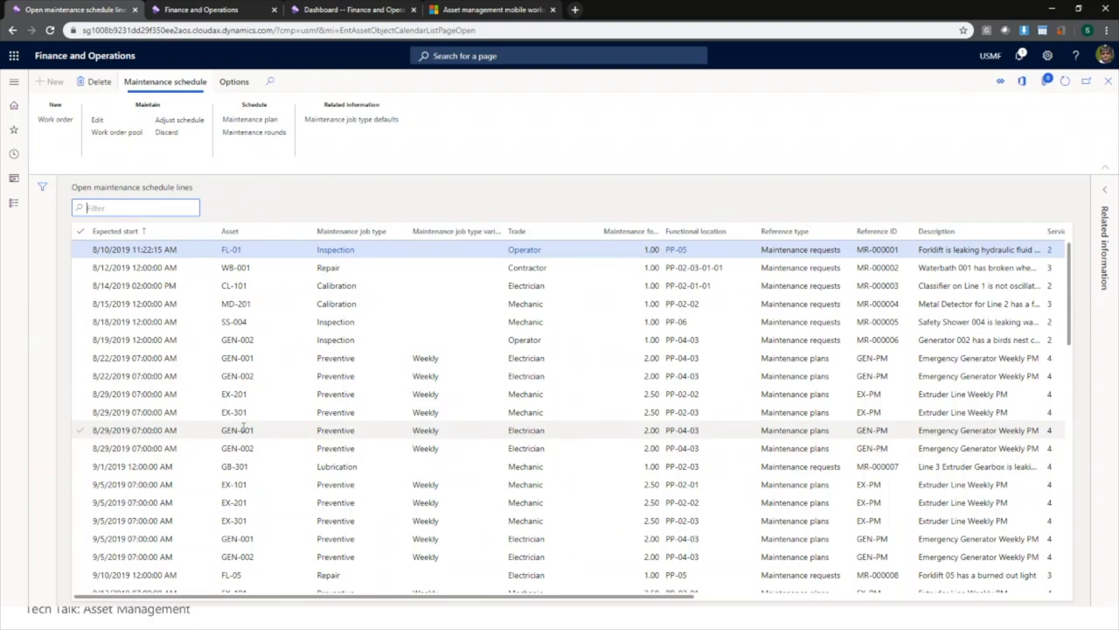
Step: Filter the schedule lines to assets beginning with AC and check the expected start of the first ACU-A line
click(306, 239)
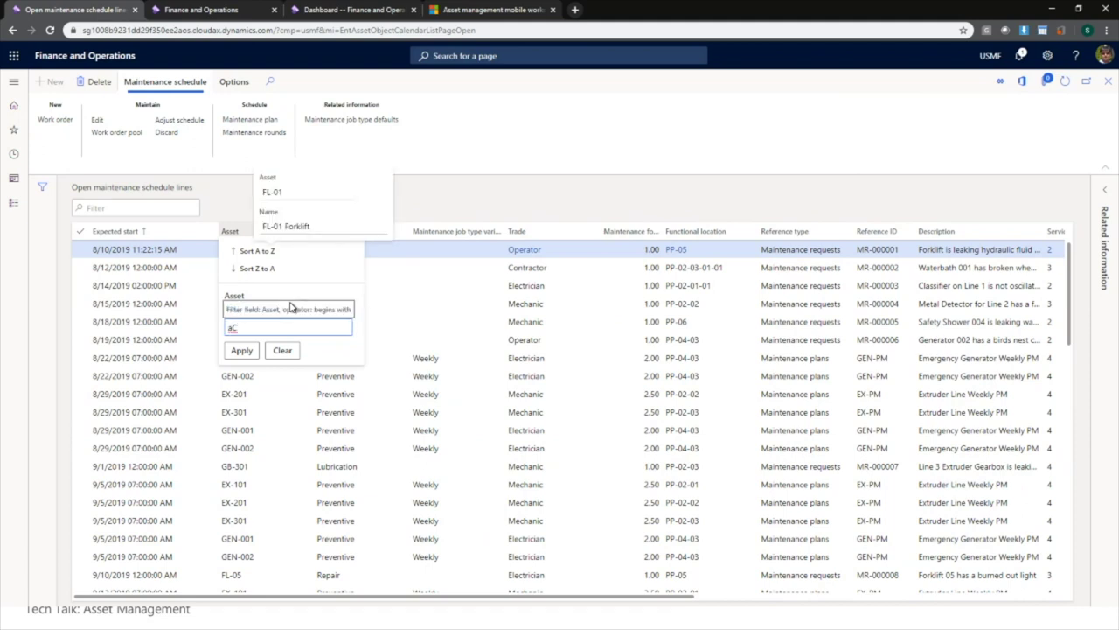
click(249, 348)
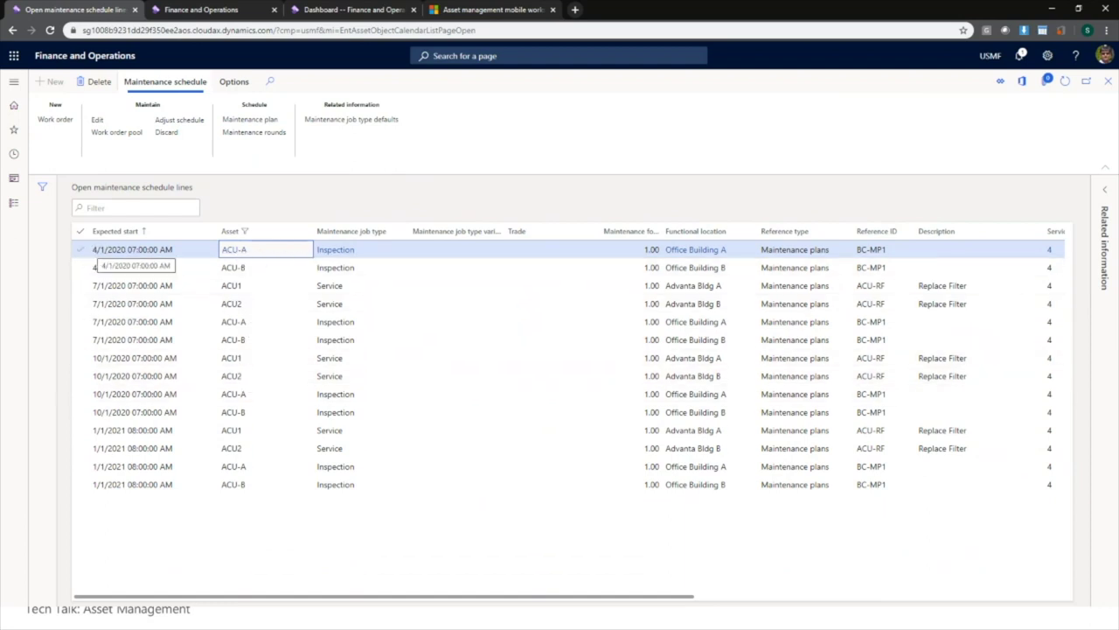
click(94, 250)
drag(94, 250, 175, 250)
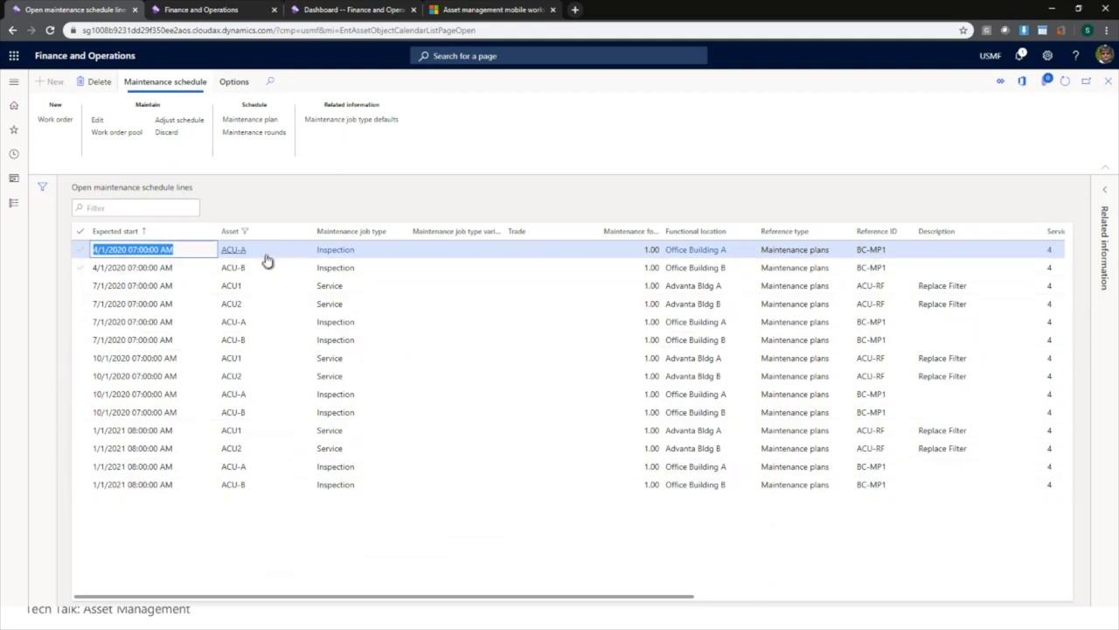
Step: Create work orders of type Preventive from the 4/1/2020 inspection lines of ACU-A and ACU-B, with one work order per asset type
click(79, 250)
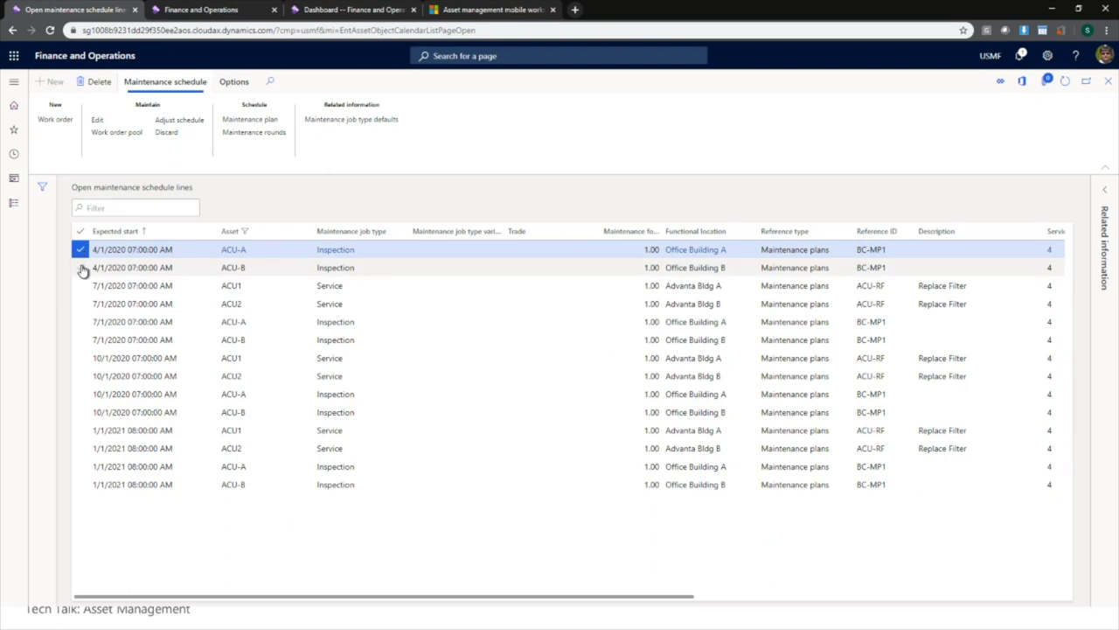
click(79, 268)
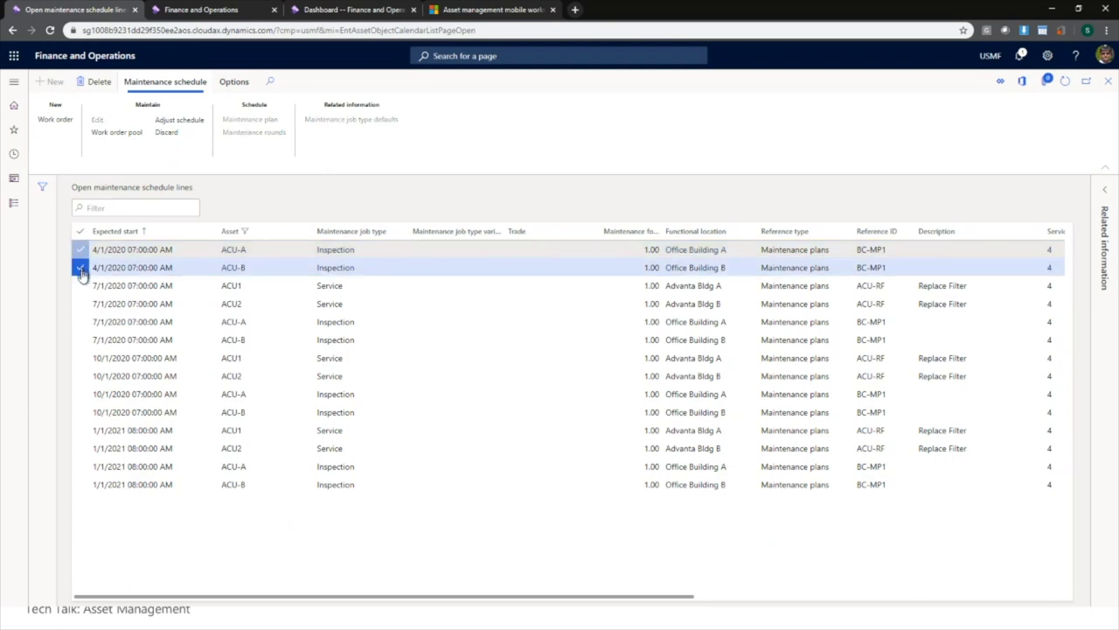
click(67, 122)
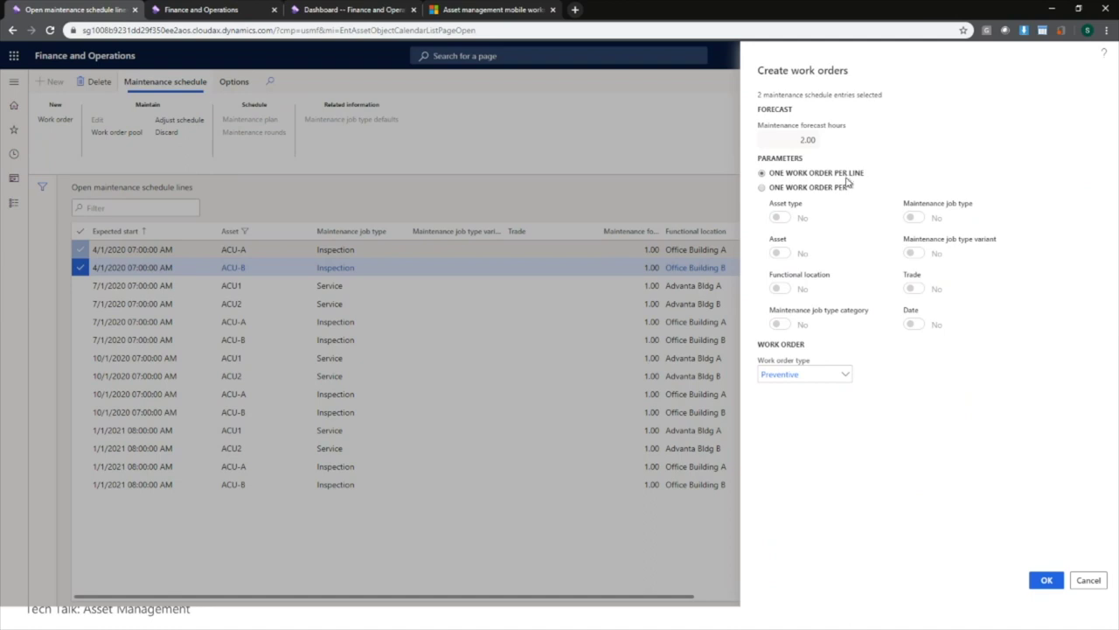
click(821, 189)
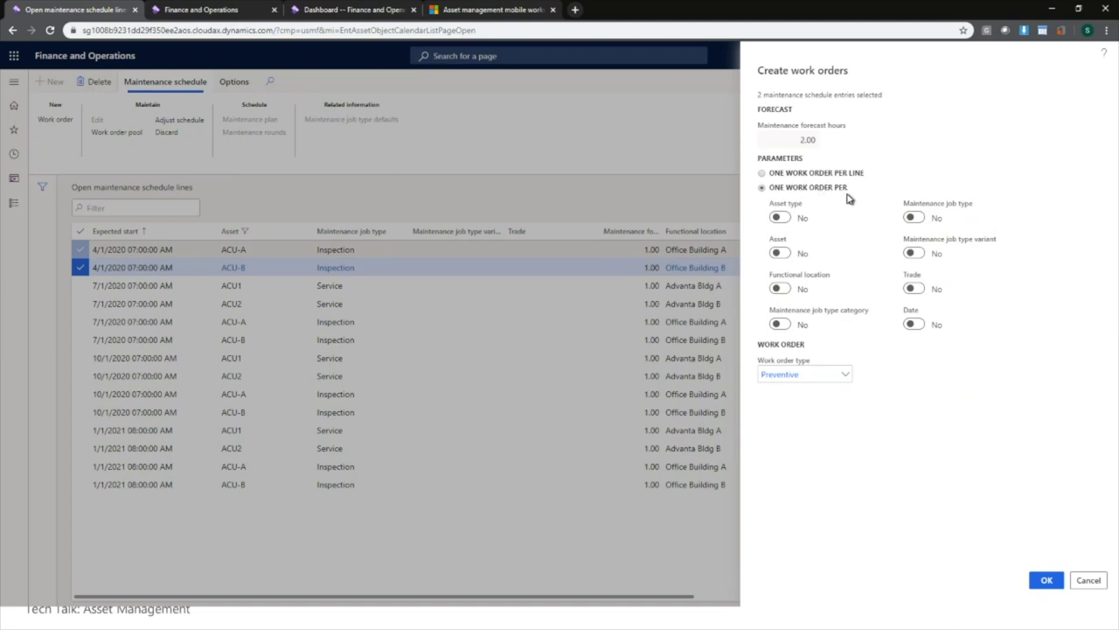
click(781, 218)
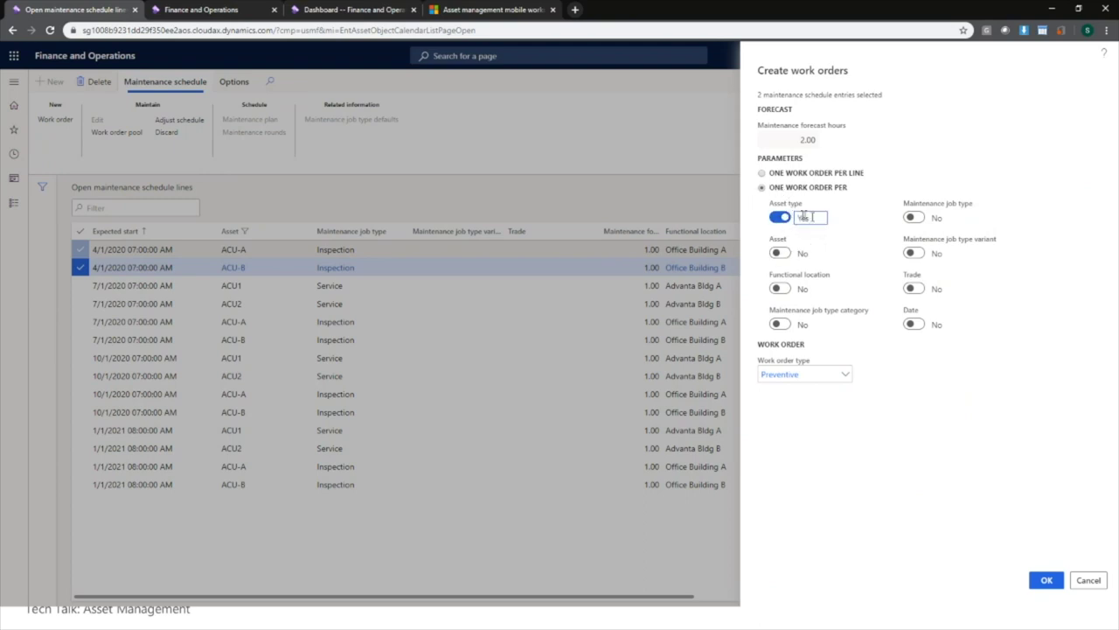
click(845, 375)
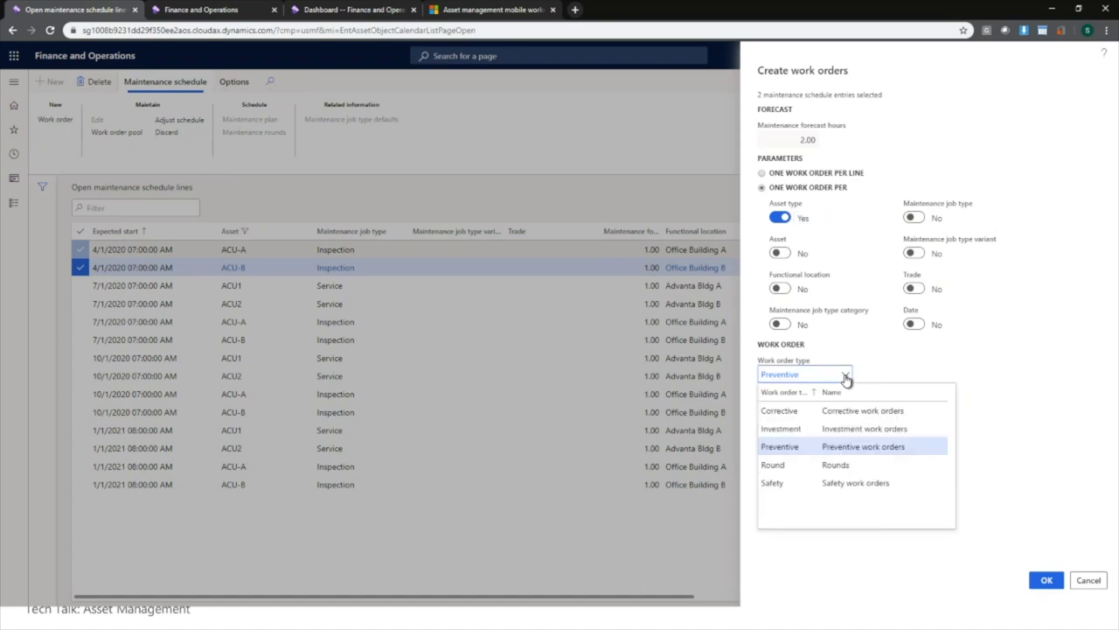
click(845, 376)
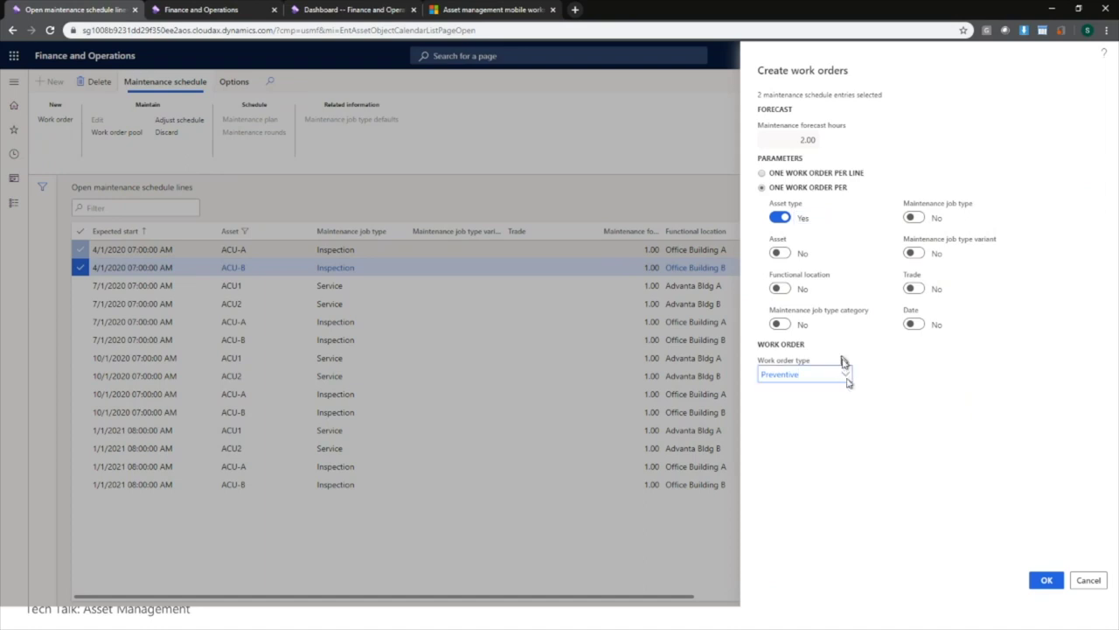
click(1046, 581)
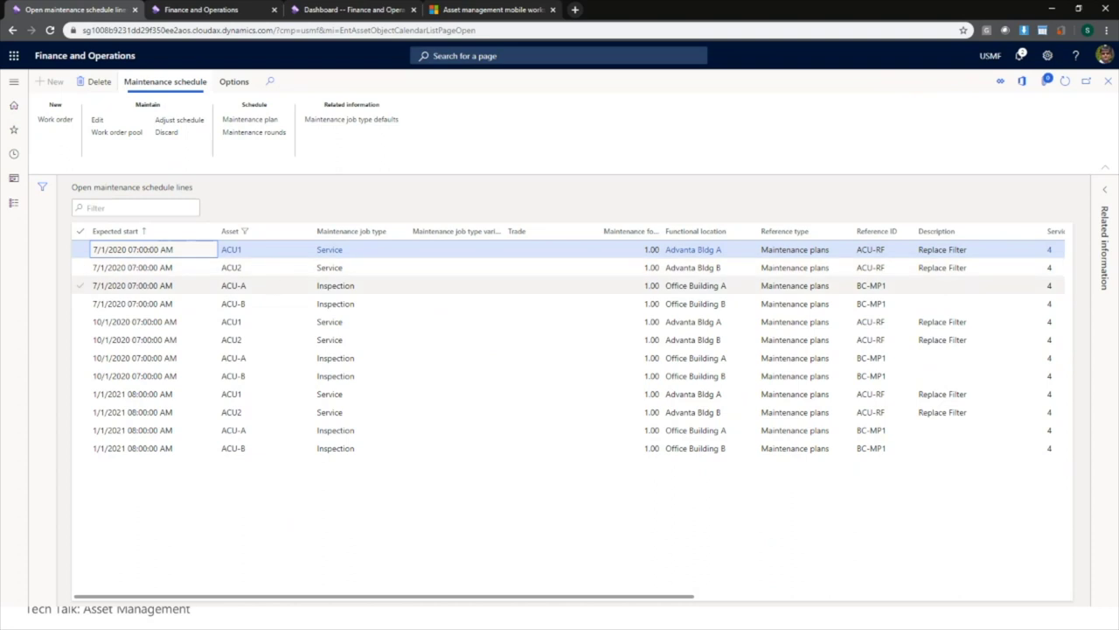
Step: Move the expected start of the four 7/1/2020 schedule lines by 10 days
click(236, 266)
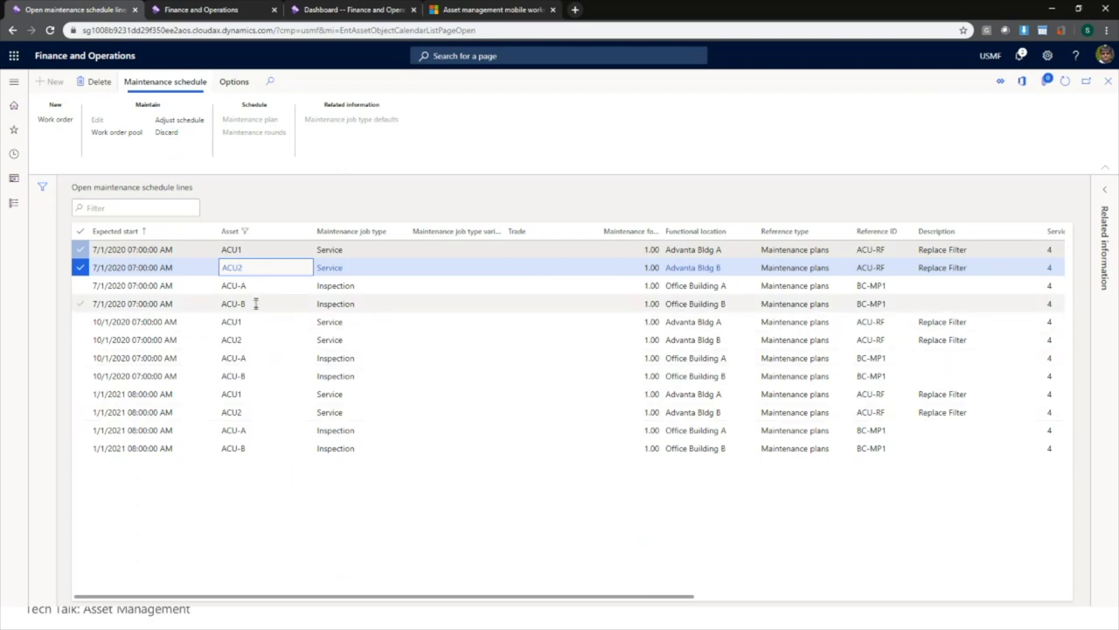
click(256, 304)
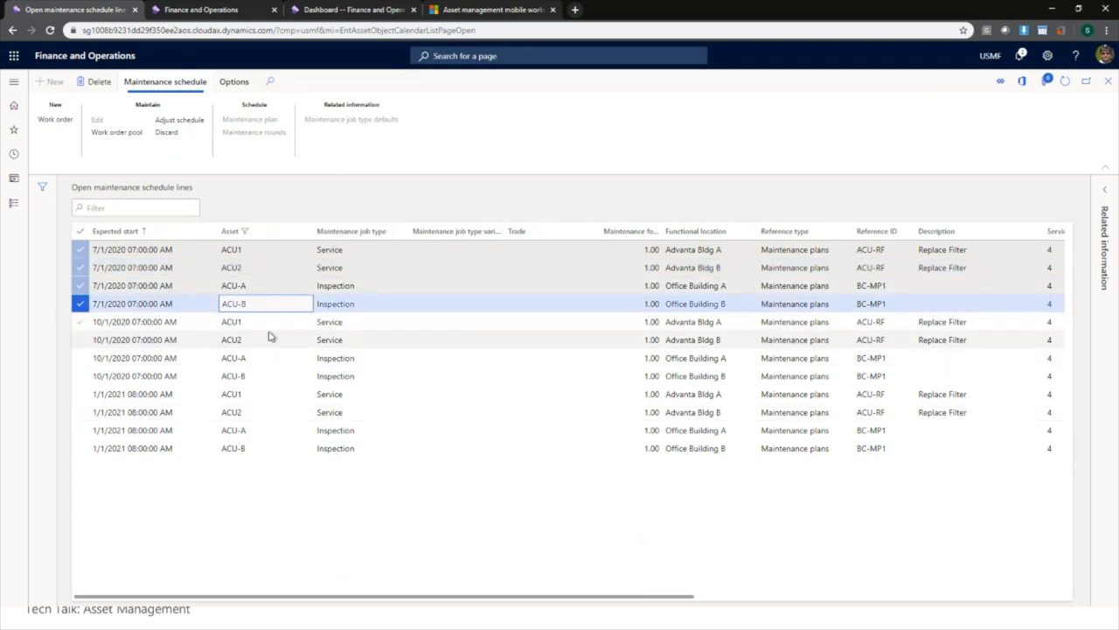
click(189, 123)
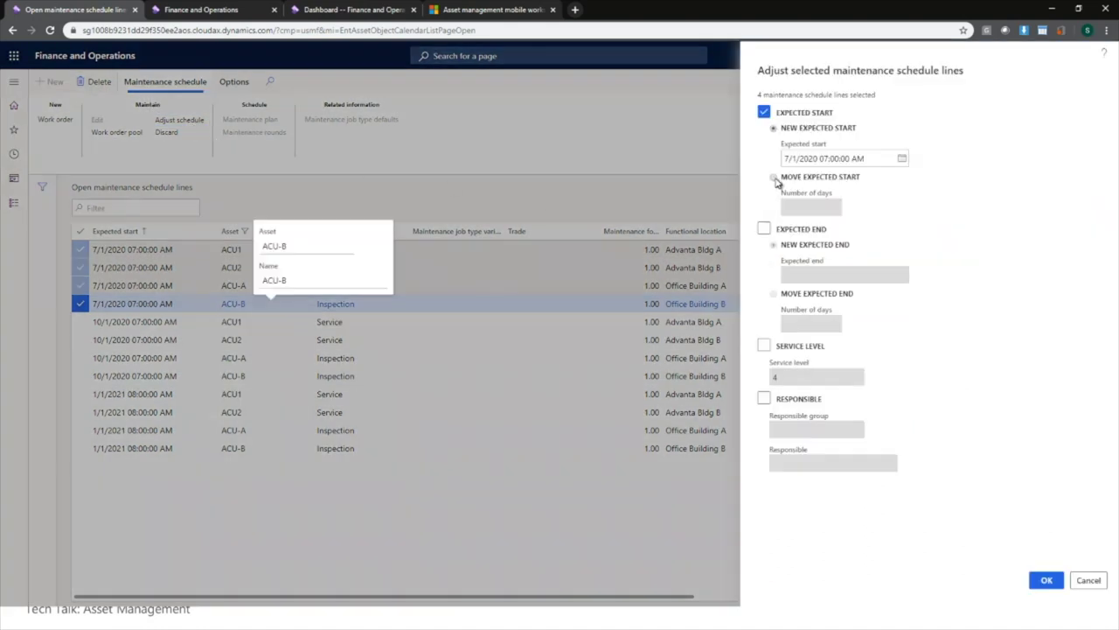
click(774, 178)
click(838, 206)
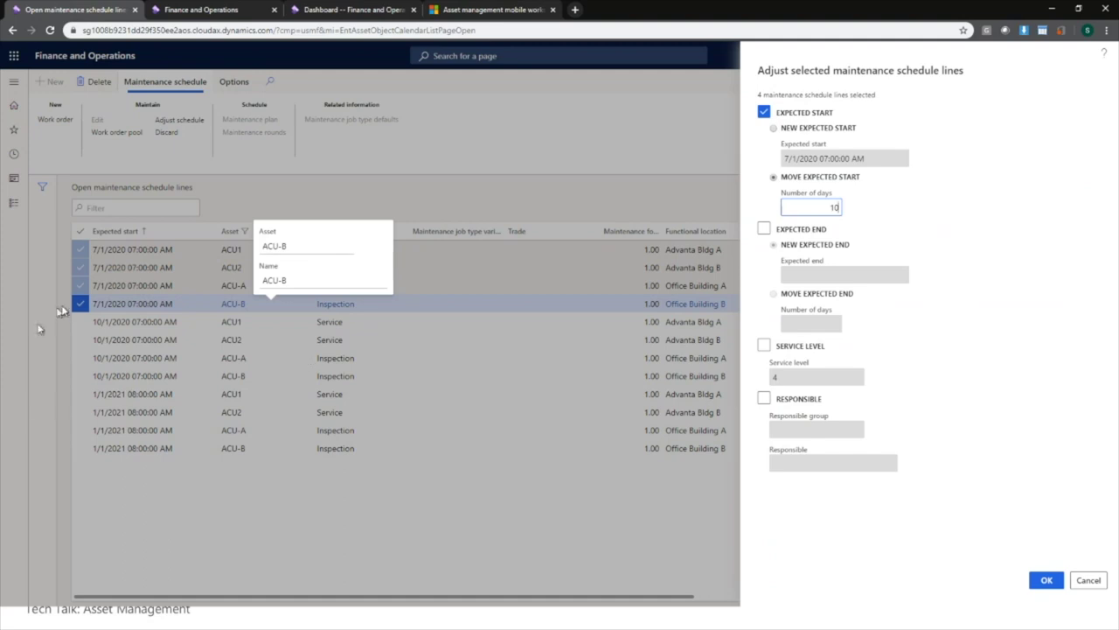
click(1047, 579)
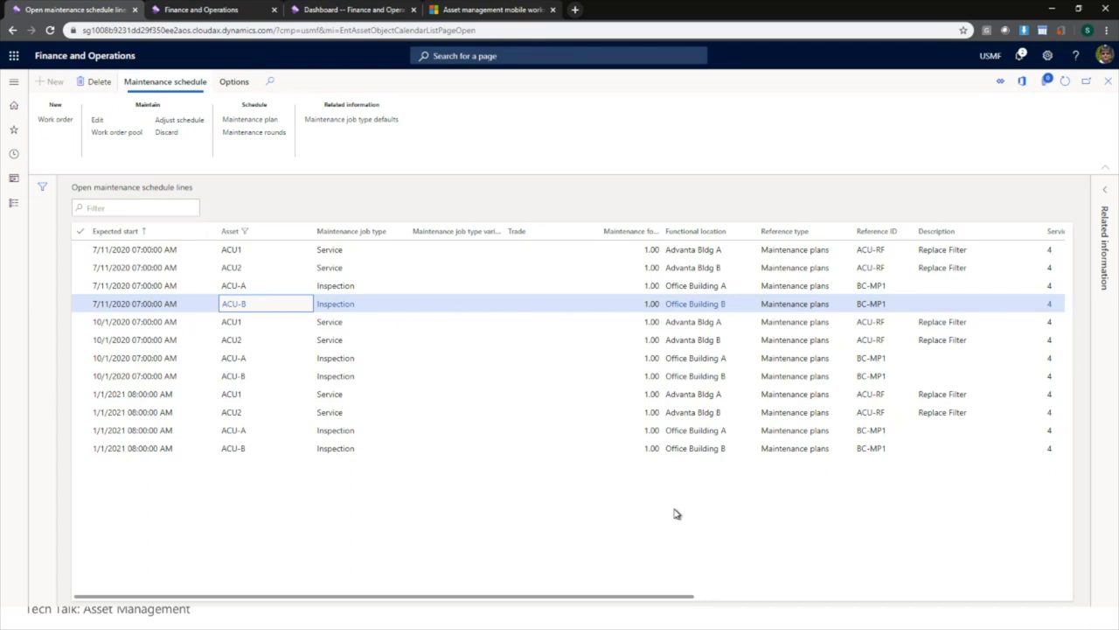
Step: Close the open maintenance schedule lines and open Maintenance rounds in the preventive maintenance setup of Asset management
click(1109, 81)
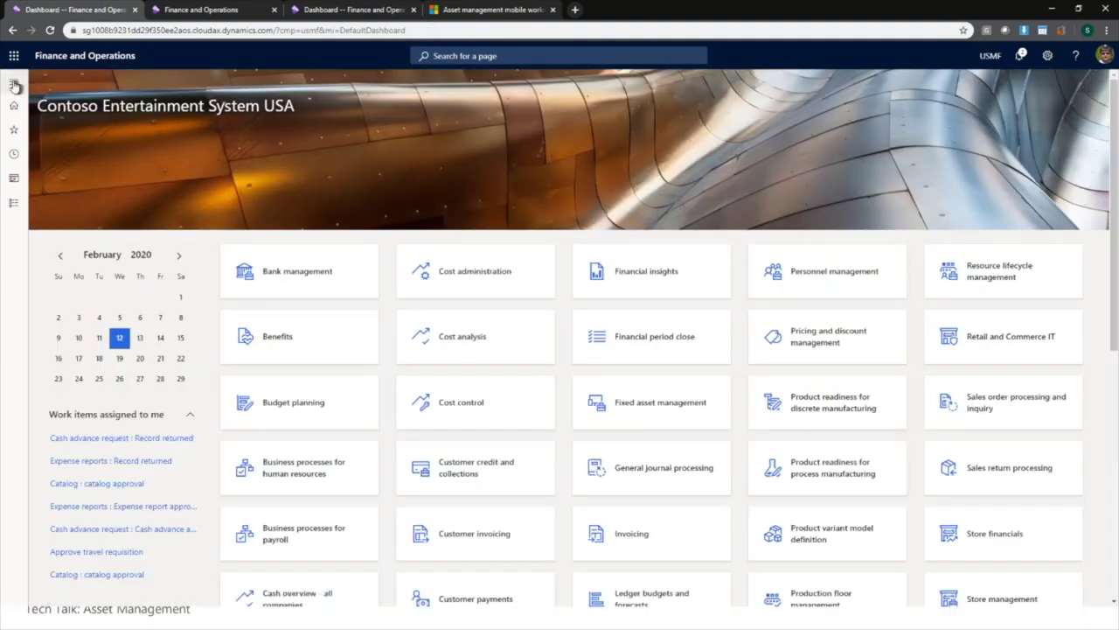
click(13, 82)
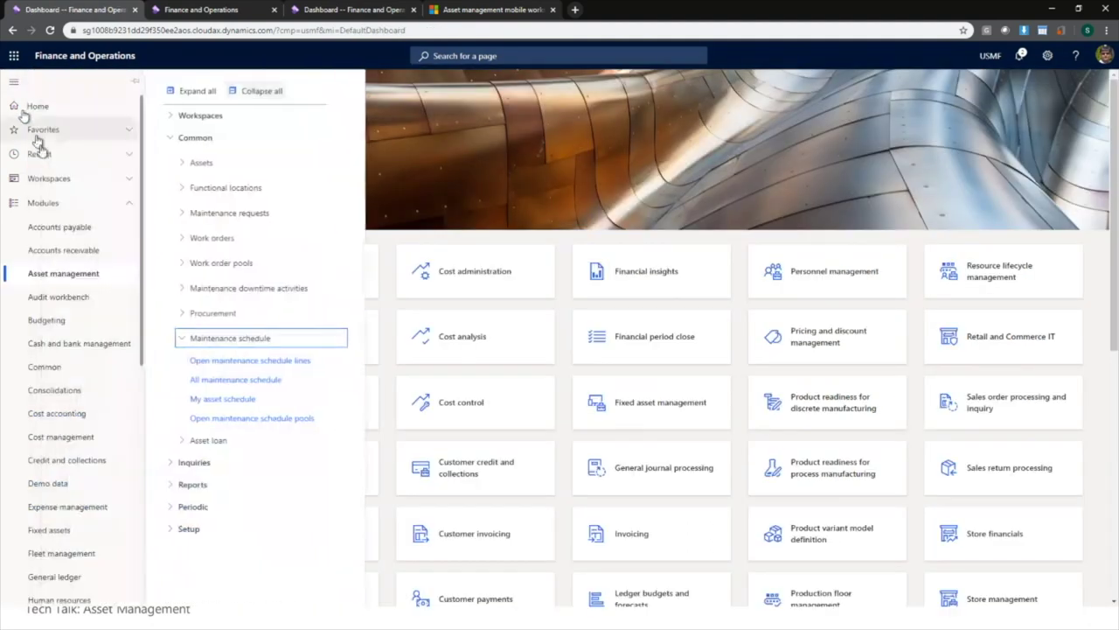
click(263, 93)
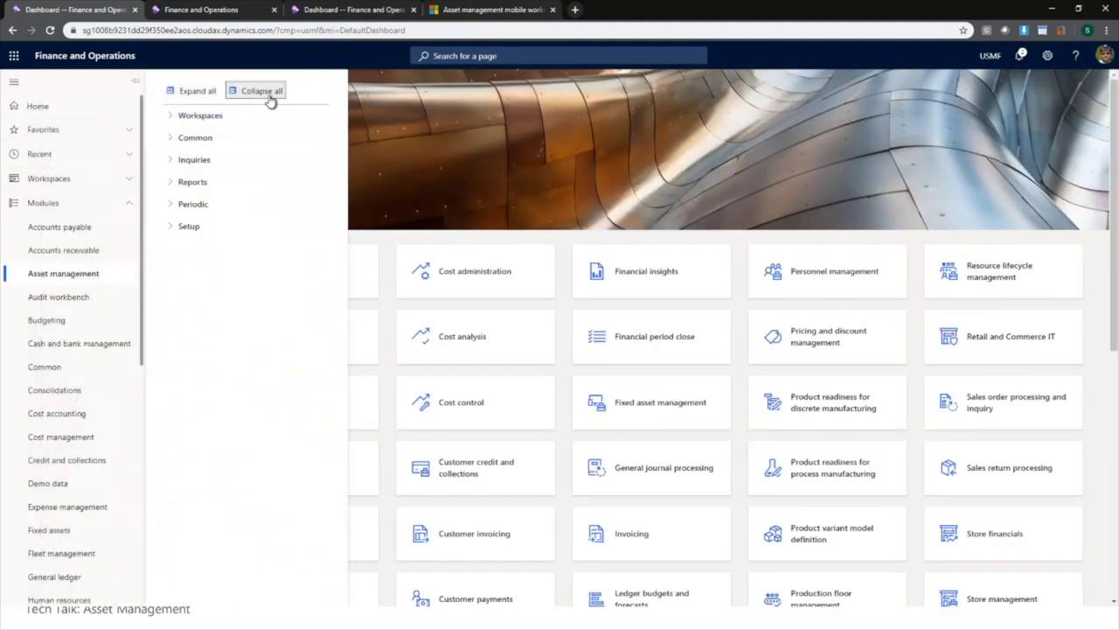
click(194, 227)
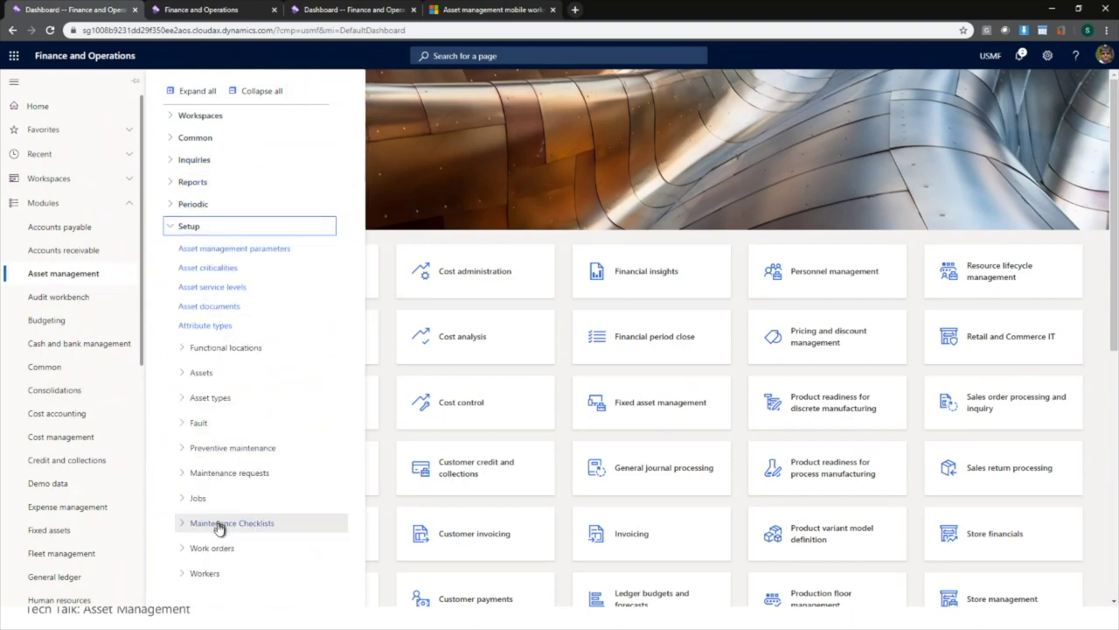
click(248, 451)
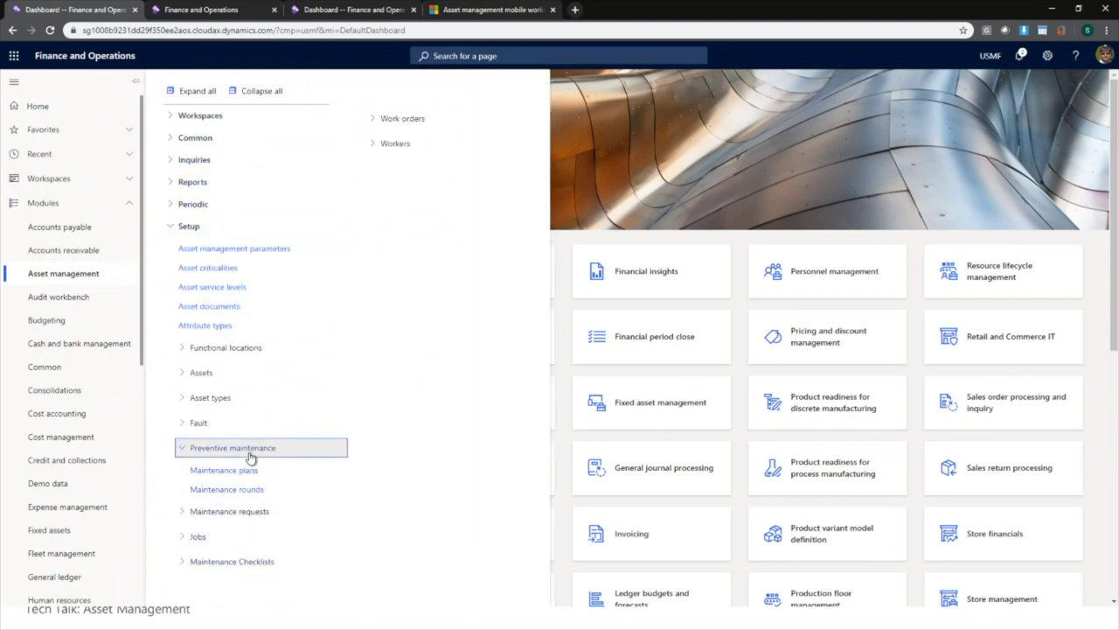
click(243, 491)
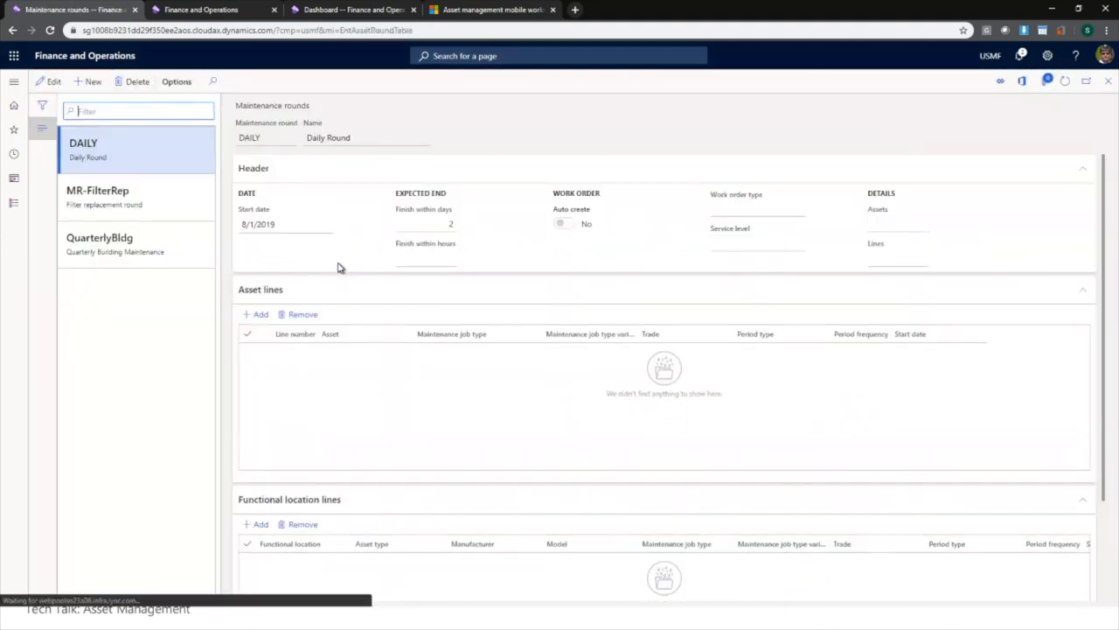
Step: Create a new maintenance round with Quaterly as both its identifier and its name
click(96, 81)
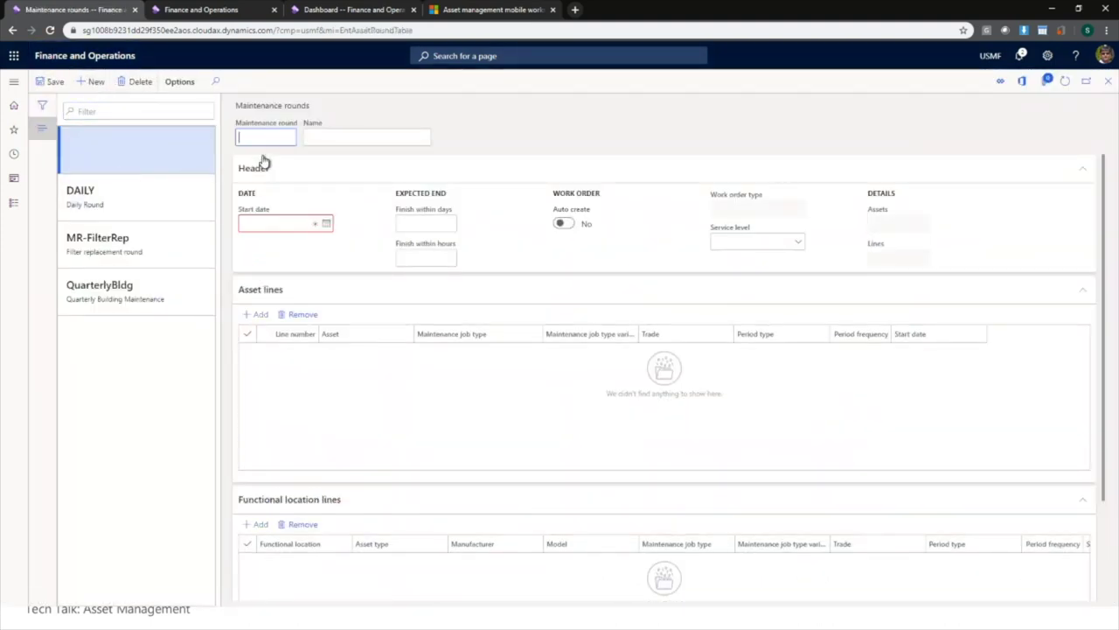
text(Quaterly)
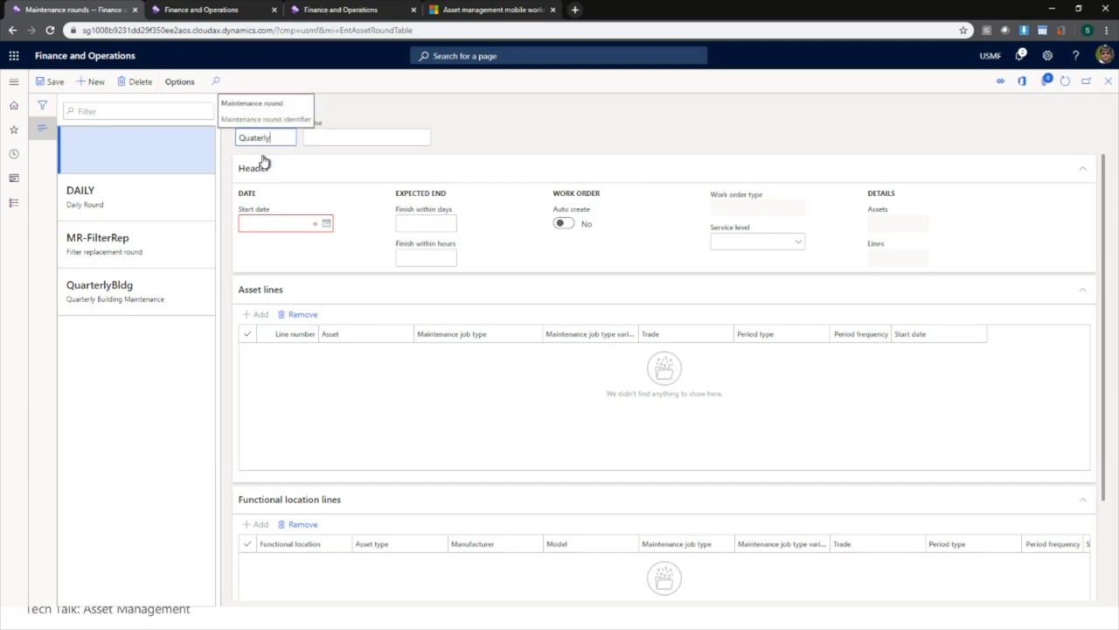
key(Tab)
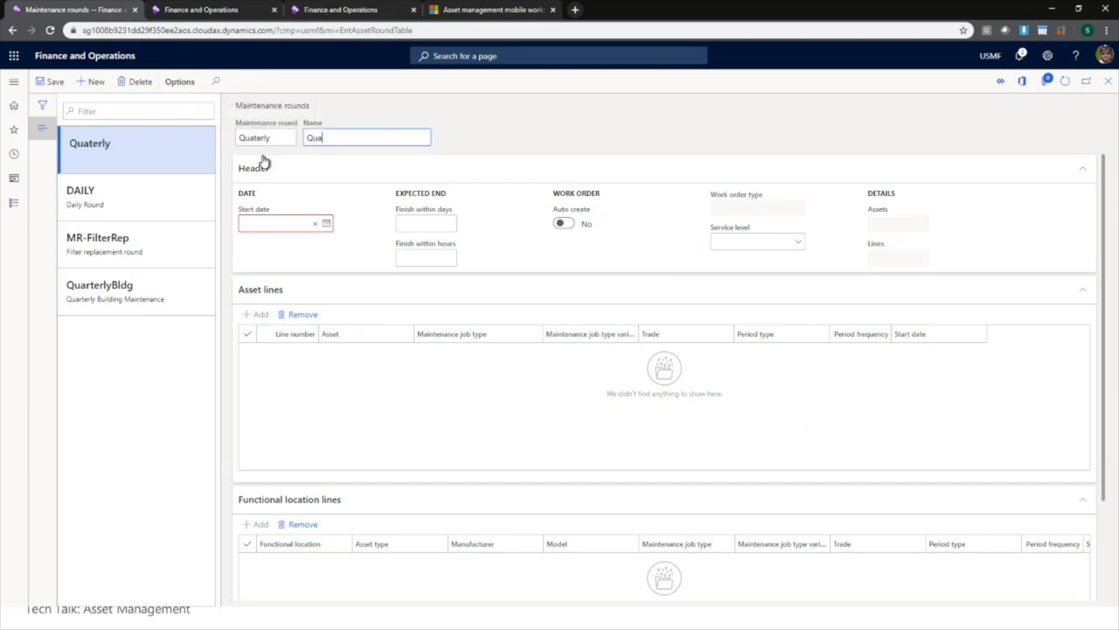
text(Quaterly)
key(Tab)
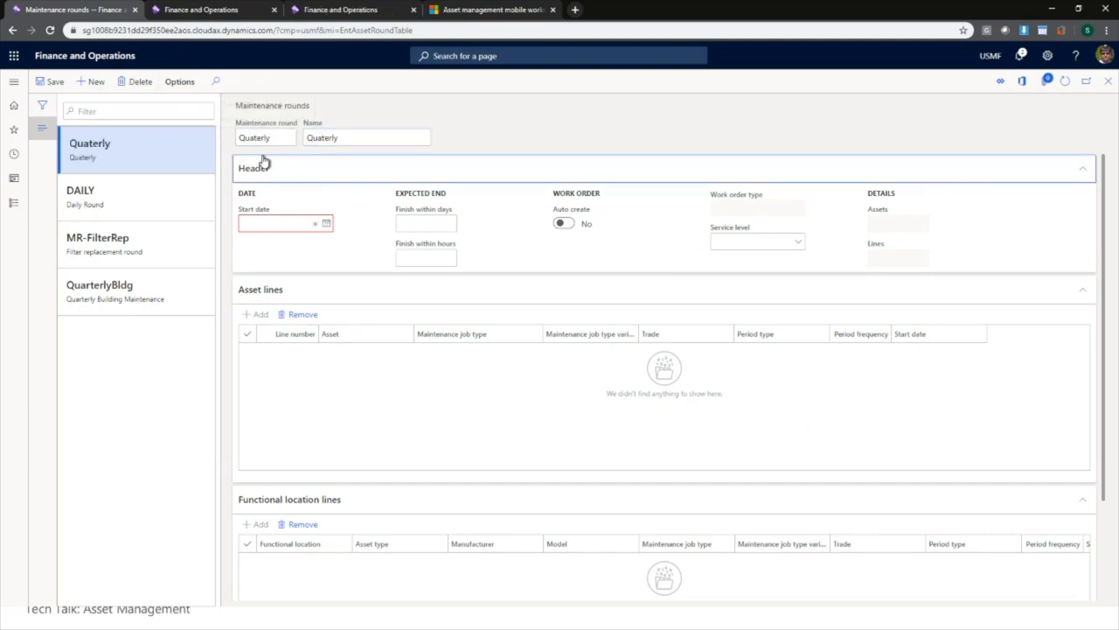
Step: Set the Quaterly round's start date to 1/1/2020 and have it finish within 10 days
click(325, 224)
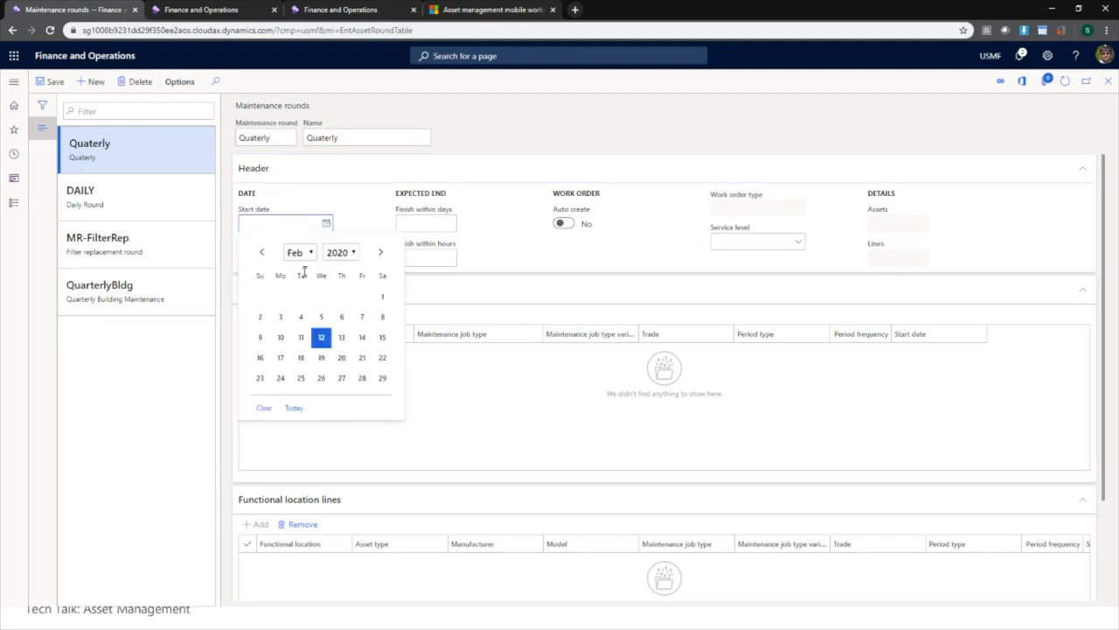
click(261, 252)
click(321, 296)
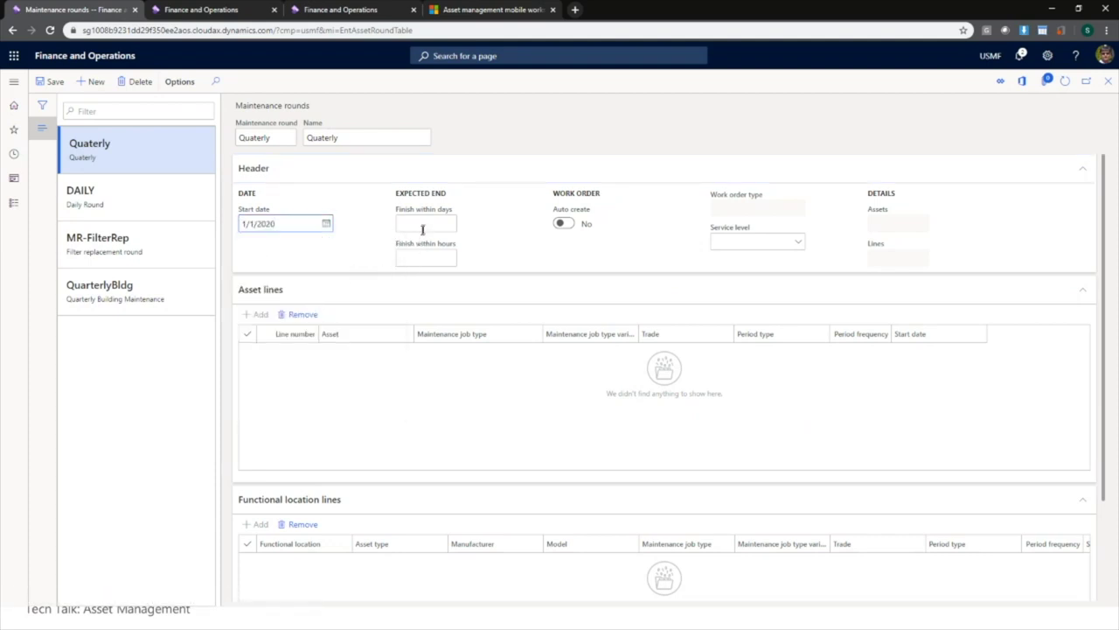
click(452, 225)
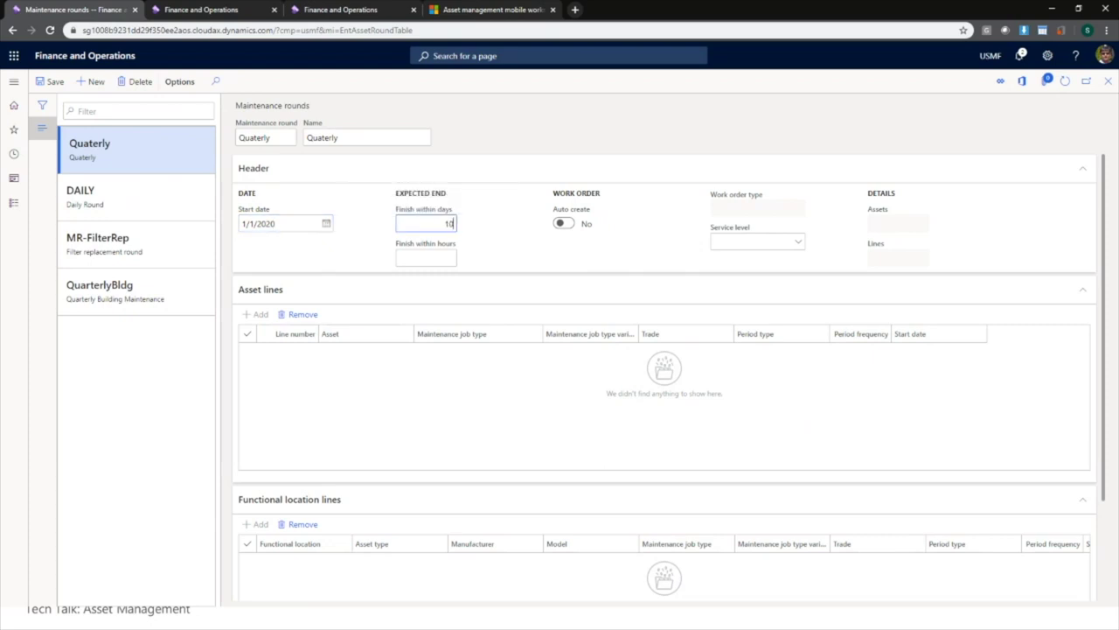
key(Tab)
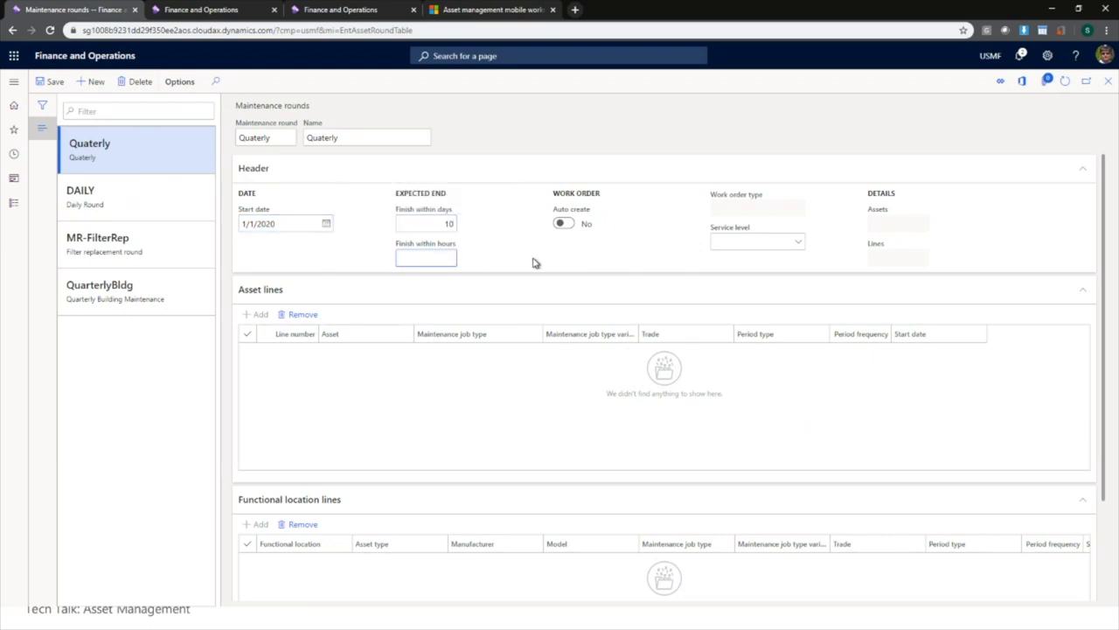
Step: Save the Quaterly maintenance round so that lines can be added to it
click(342, 400)
scroll(408, 517, down, 2)
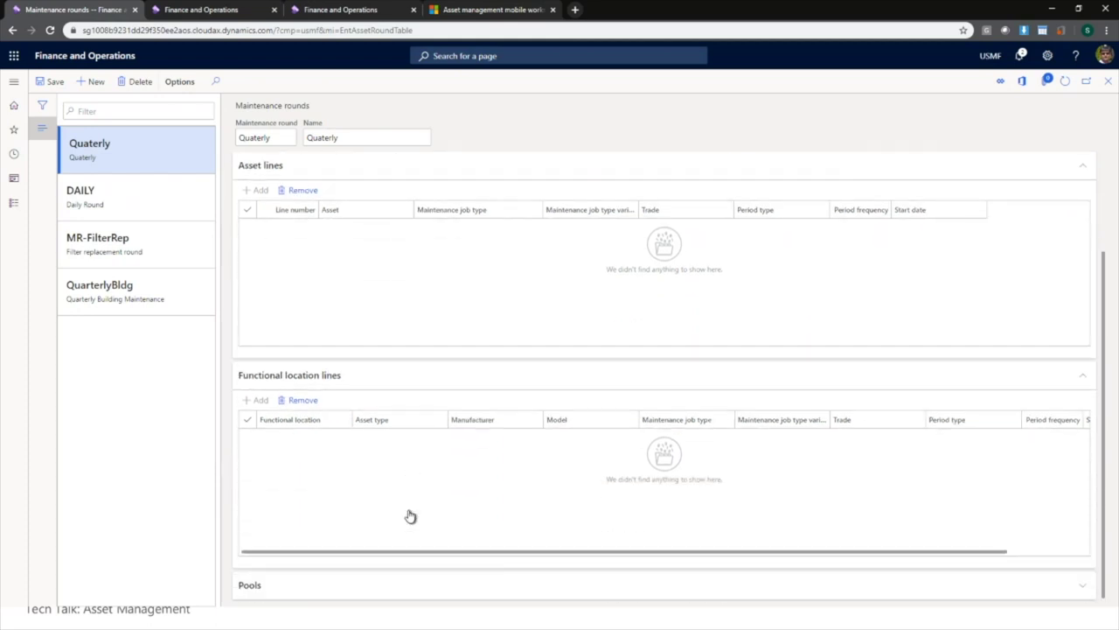
click(49, 81)
scroll(292, 437, down, 2)
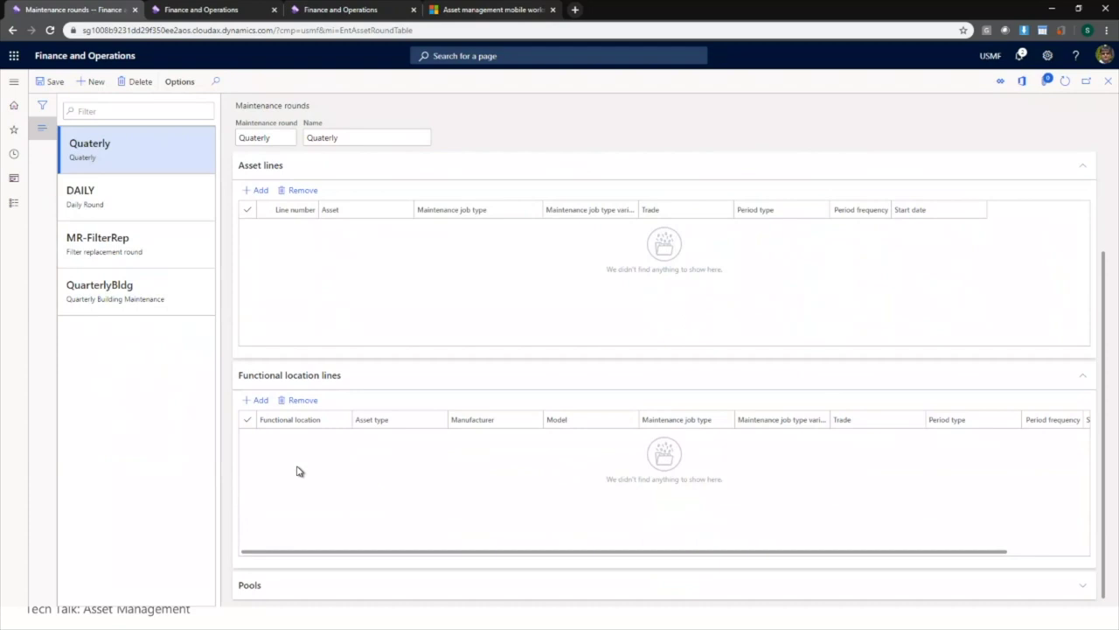
Step: Add a functional location line for Bellevue Campus with Inspection as its maintenance job type
click(260, 400)
scroll(312, 464, down, 2)
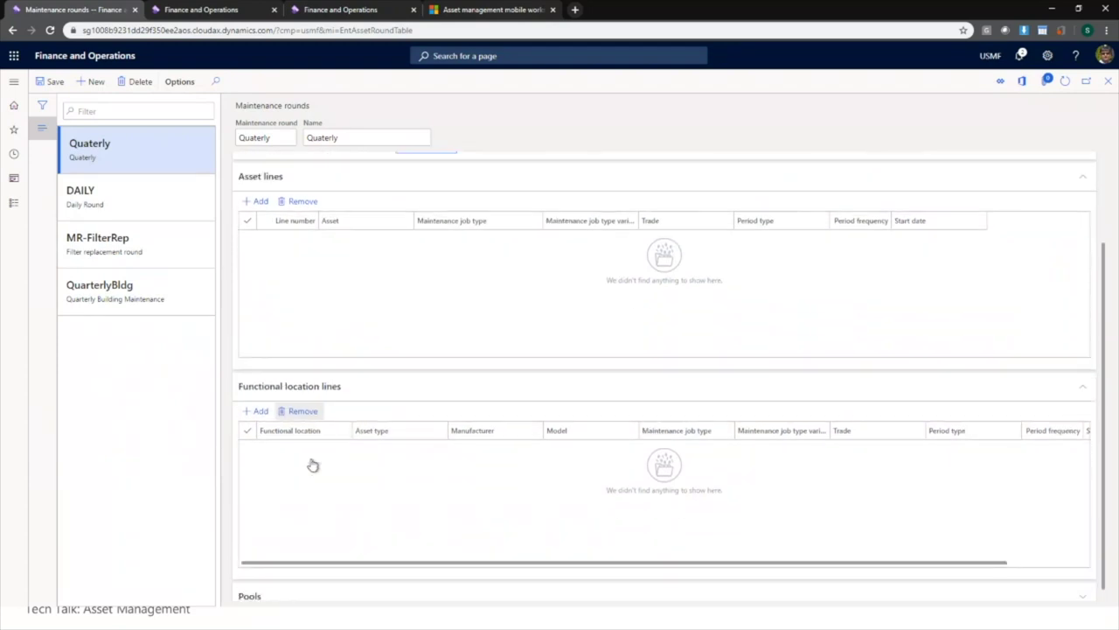
click(262, 400)
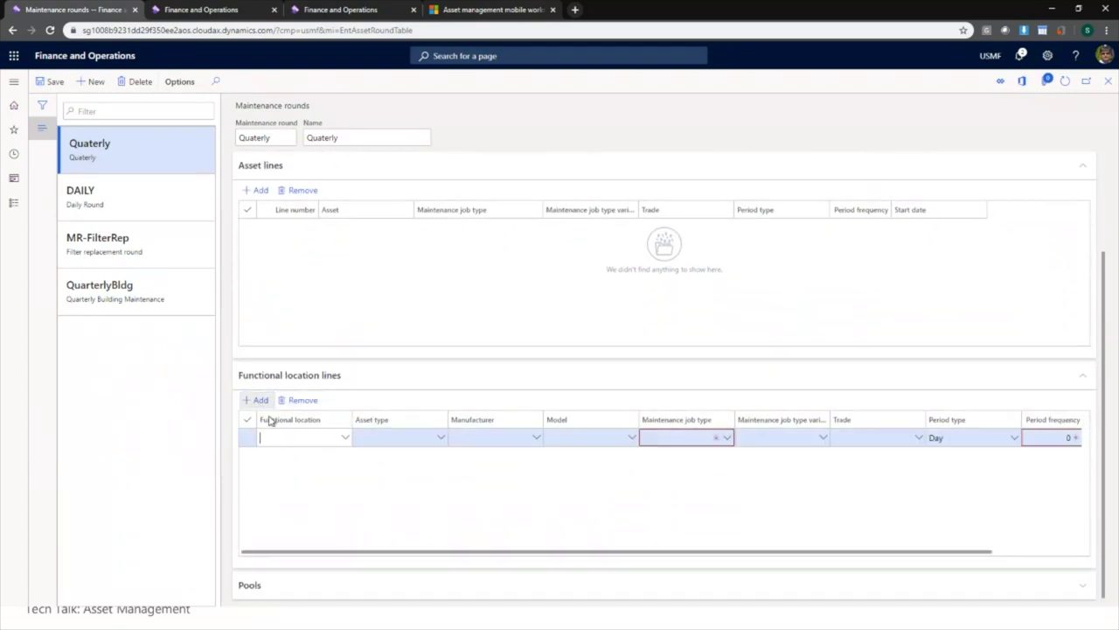
click(344, 438)
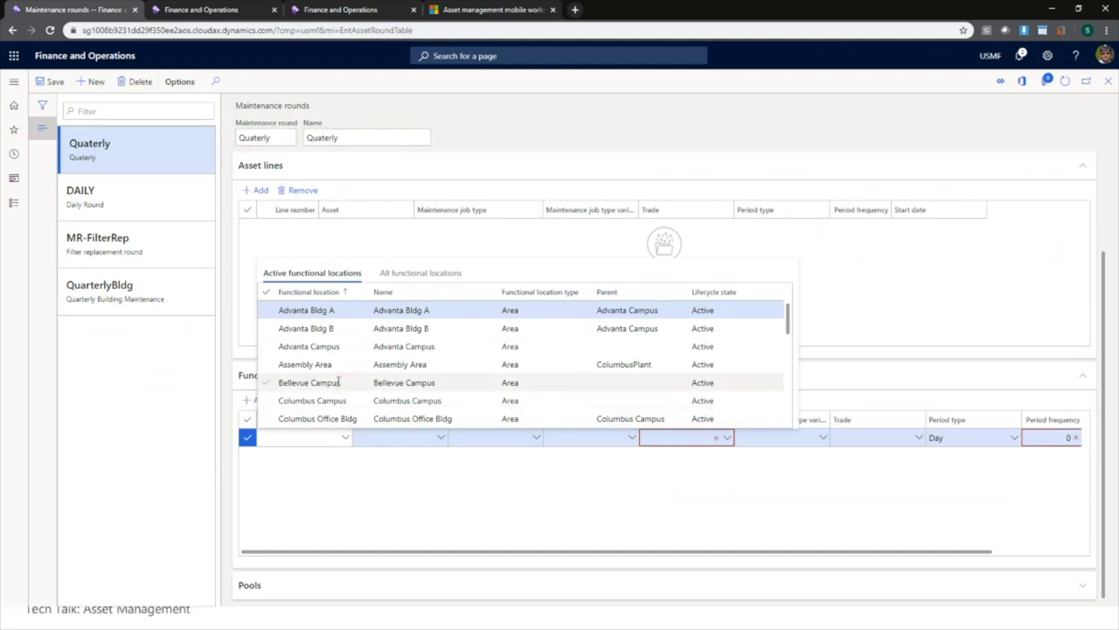
click(338, 382)
click(730, 440)
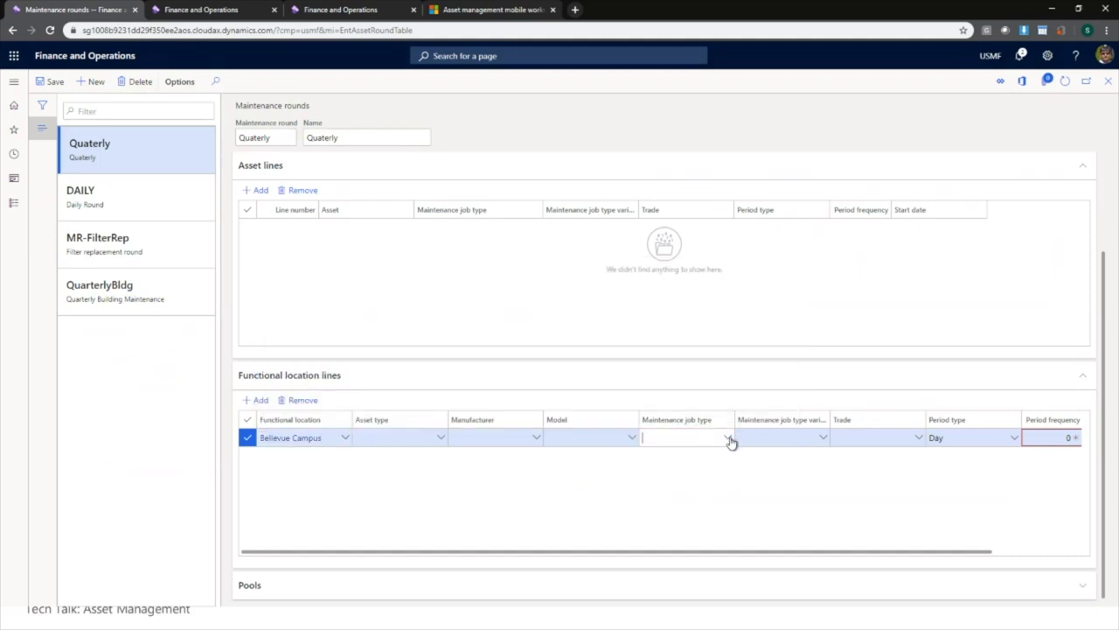
click(730, 440)
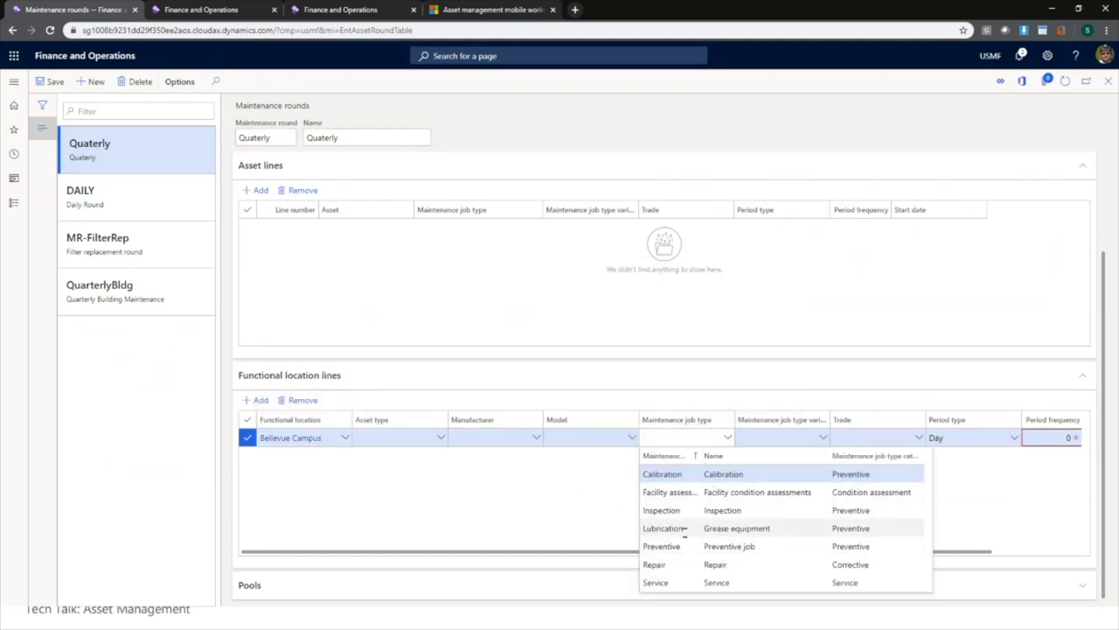
click(737, 510)
Step: Set the Bellevue Campus line's period type to Quarter with a period frequency of 1 and save the round
click(1017, 440)
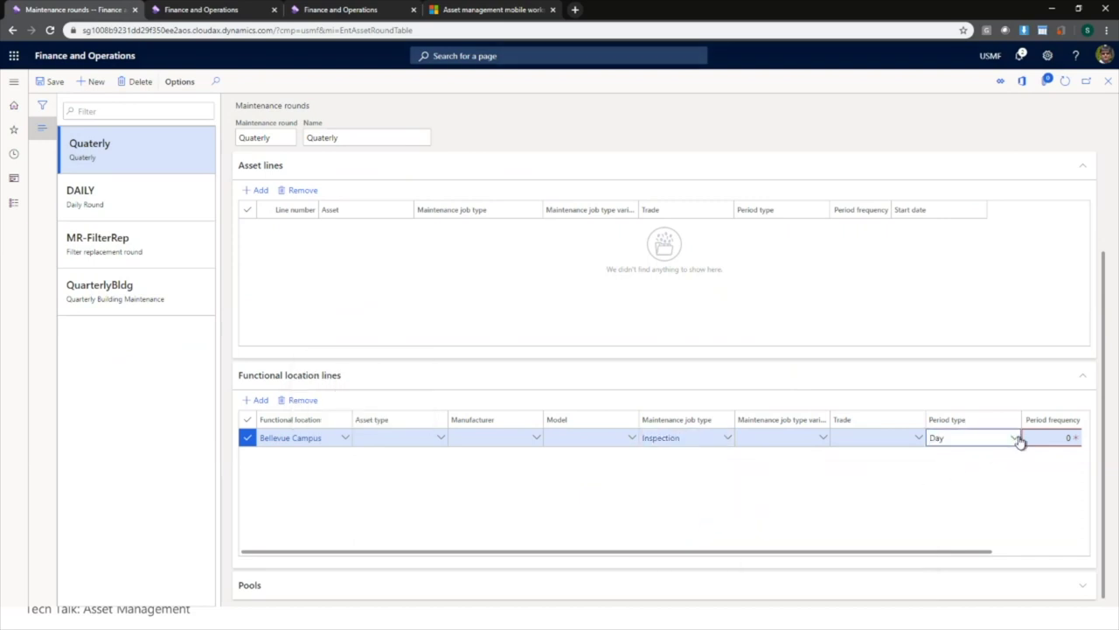
click(1020, 442)
click(950, 512)
click(1088, 437)
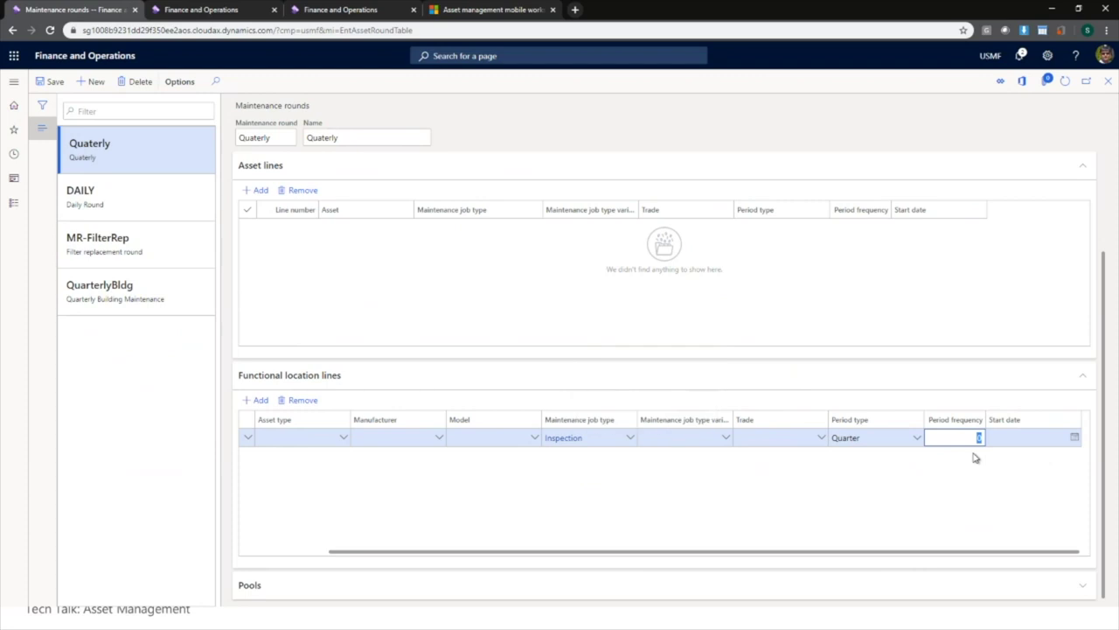
text(1)
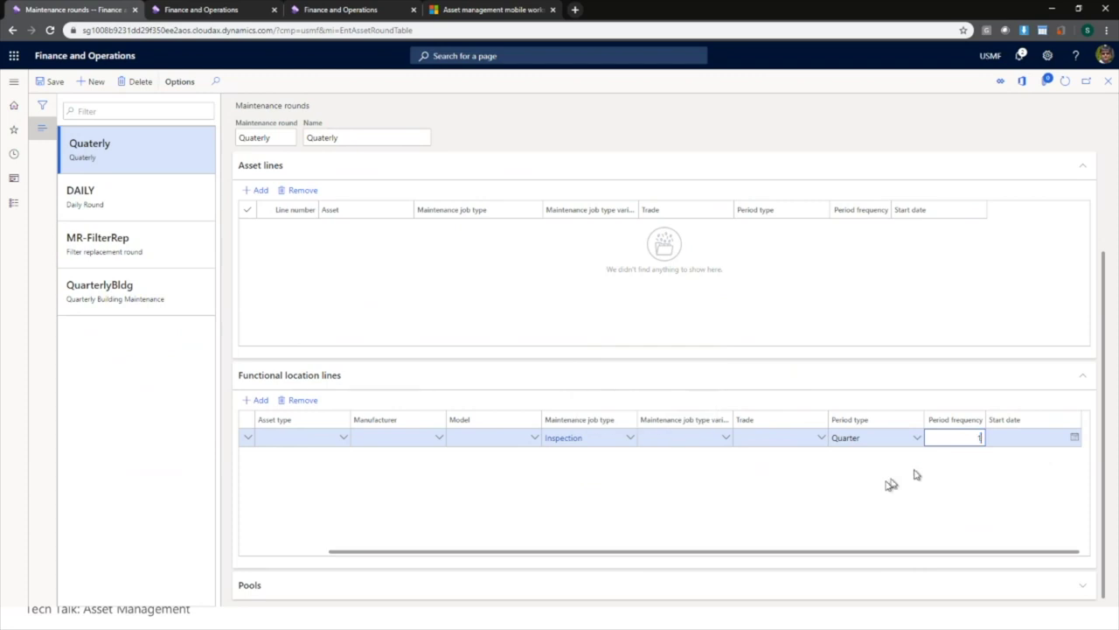
click(55, 81)
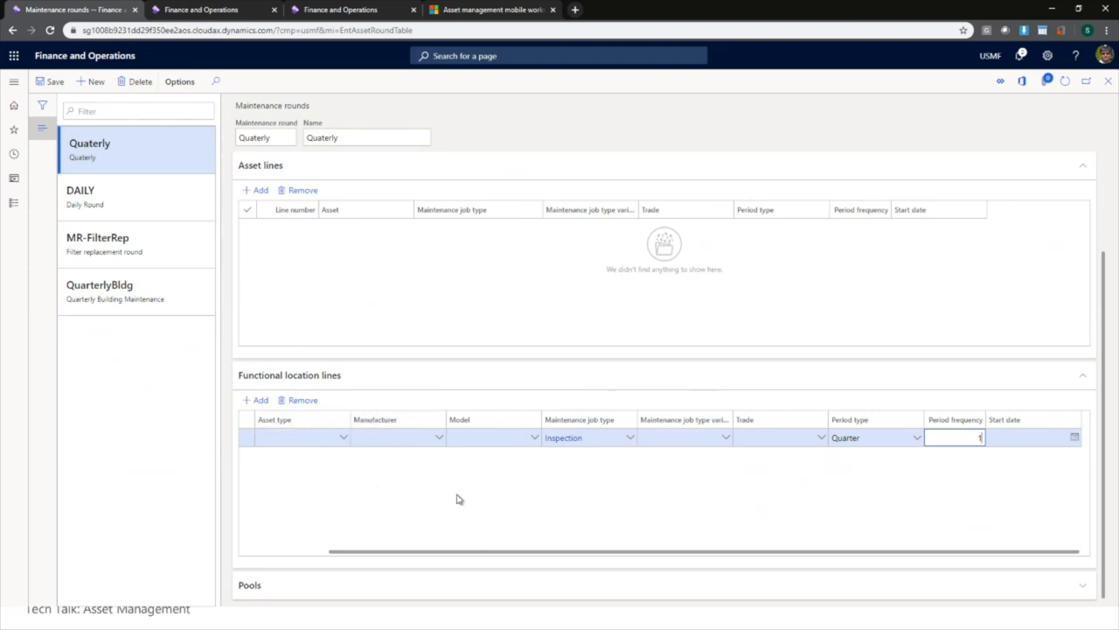
scroll(574, 428, up, 2)
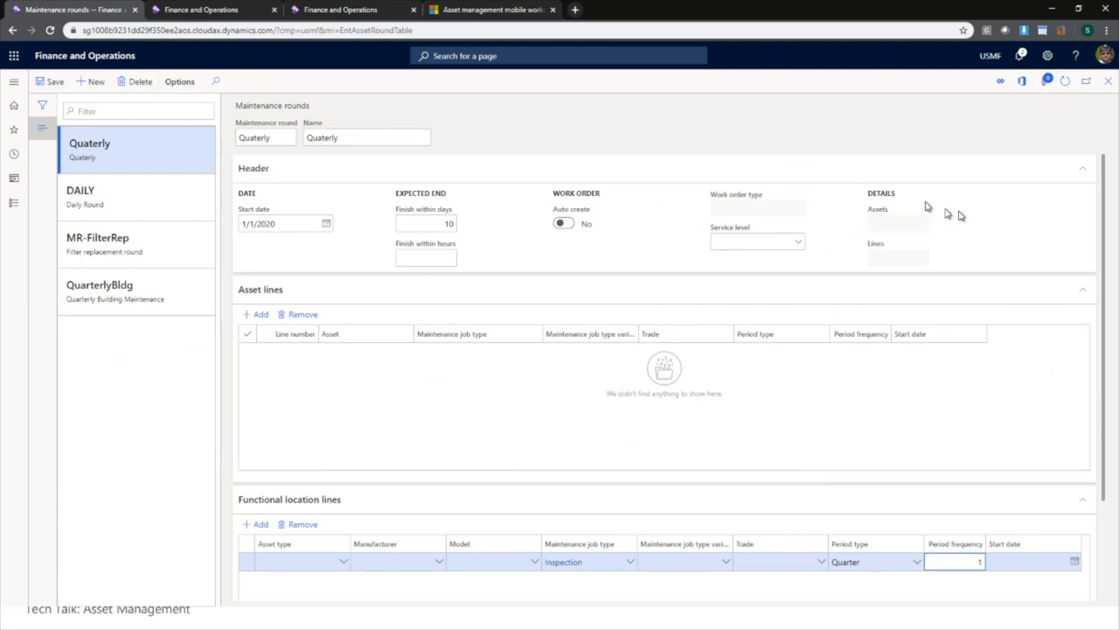
Step: Close the maintenance rounds and open Workers in the workers setup of Asset management
click(1107, 82)
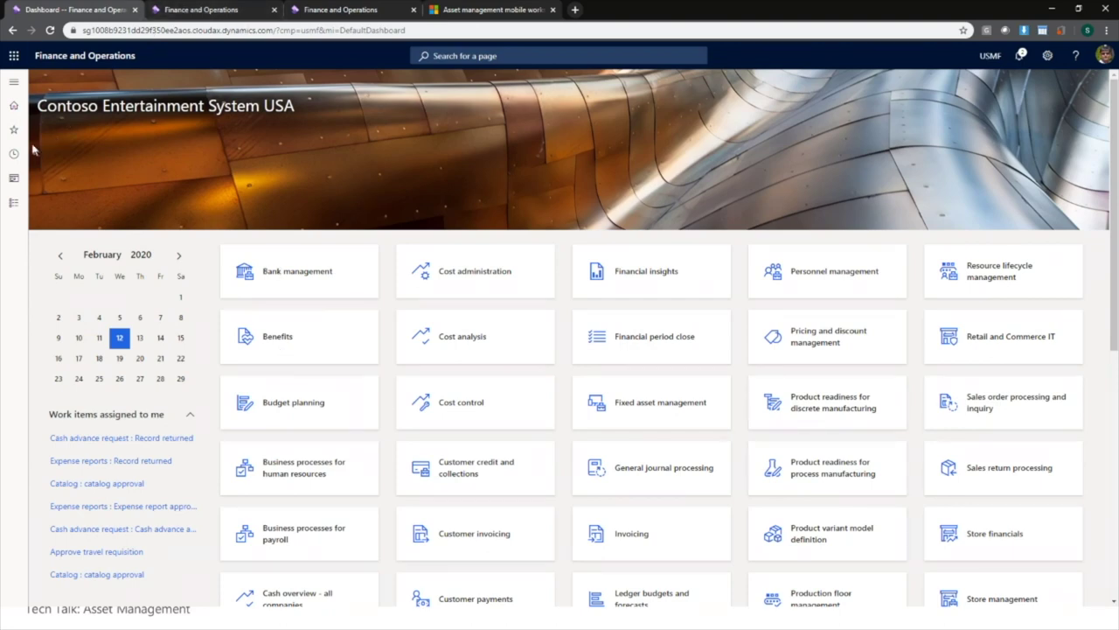
click(16, 84)
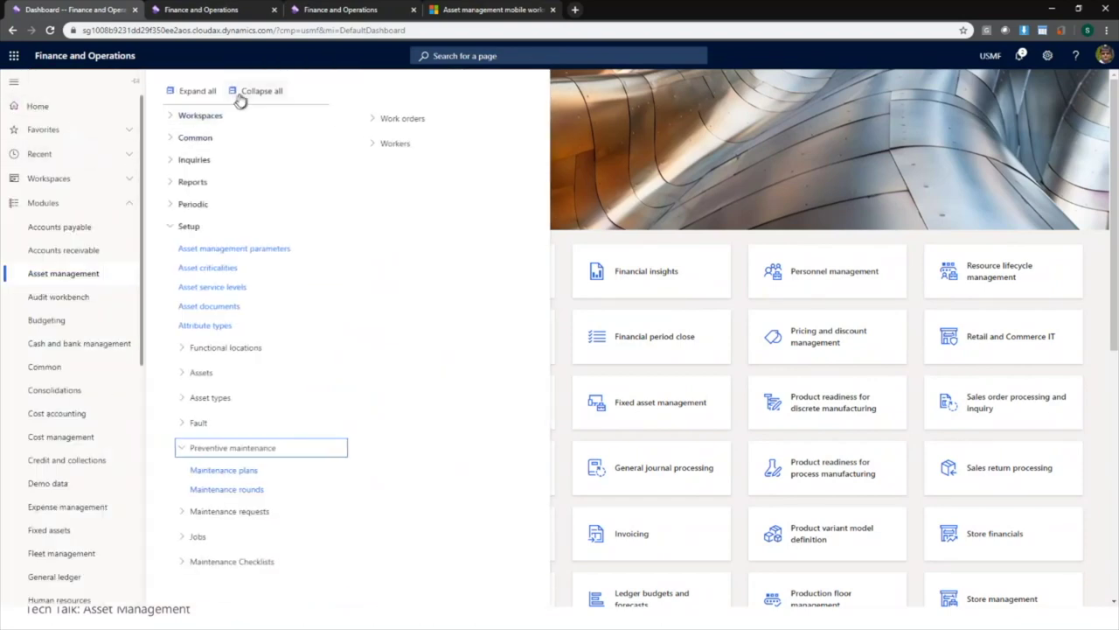
click(255, 93)
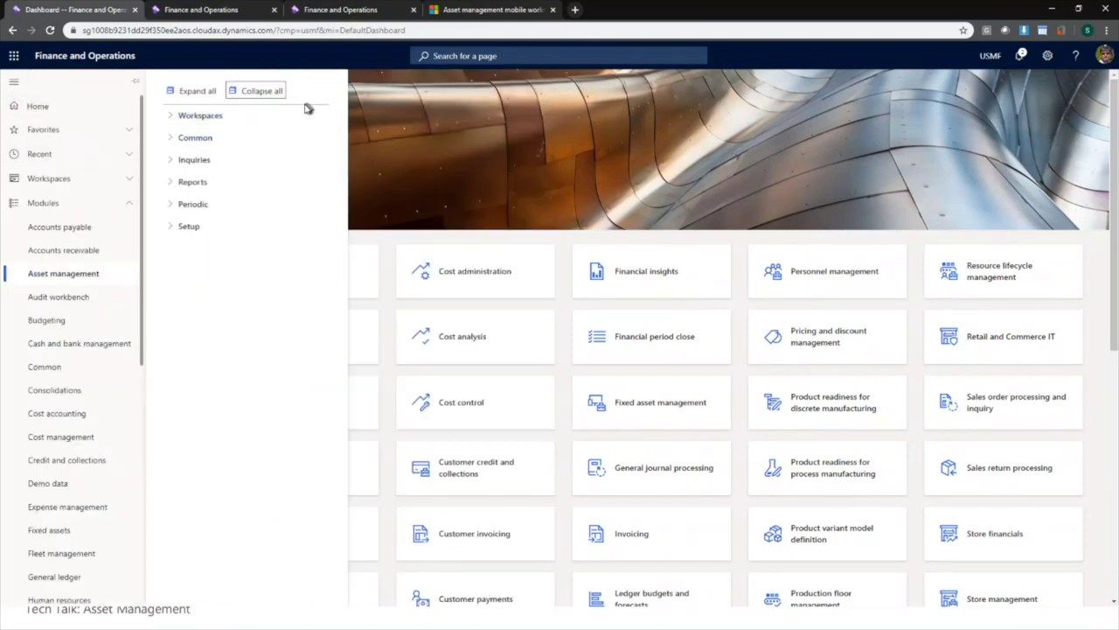
click(207, 228)
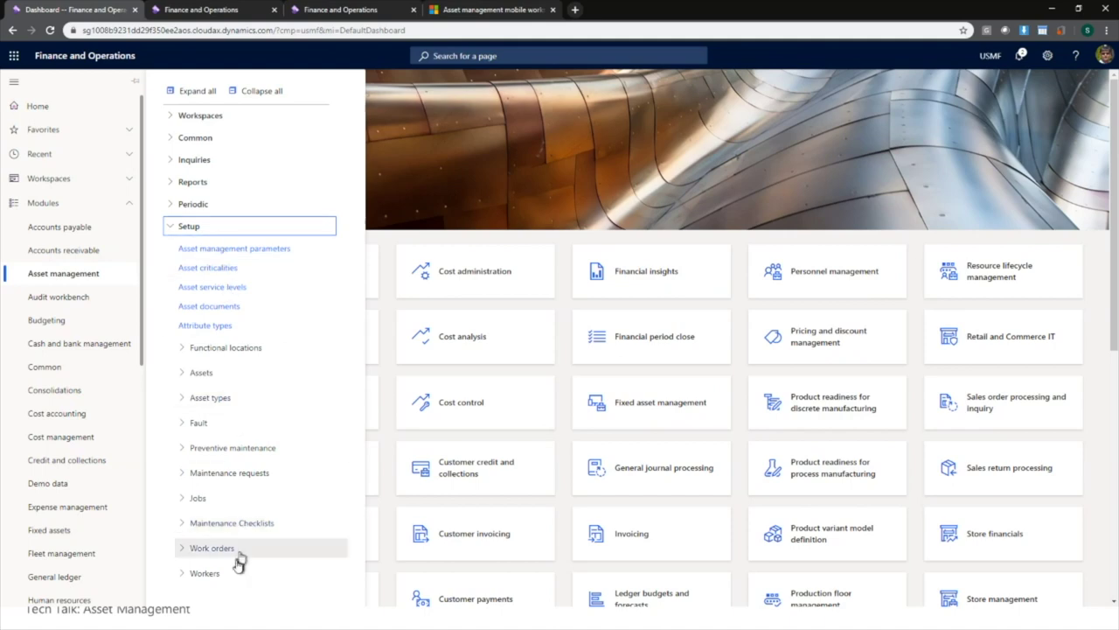
click(209, 581)
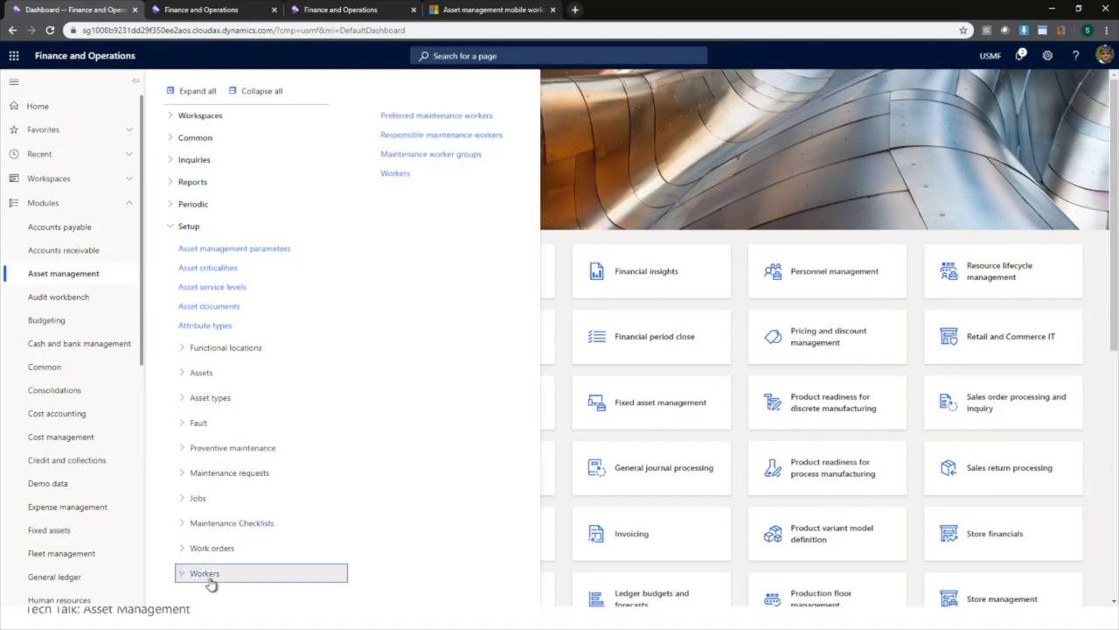
click(400, 174)
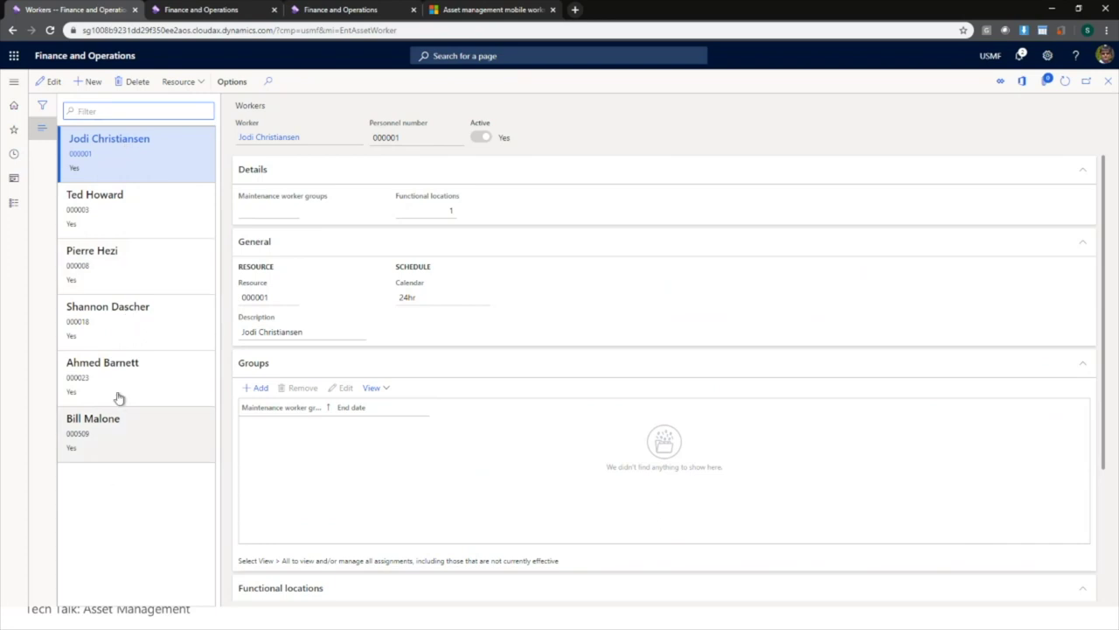
Step: Create a new active maintenance worker from the employed warehouse worker in the Operations department and save the record
click(93, 84)
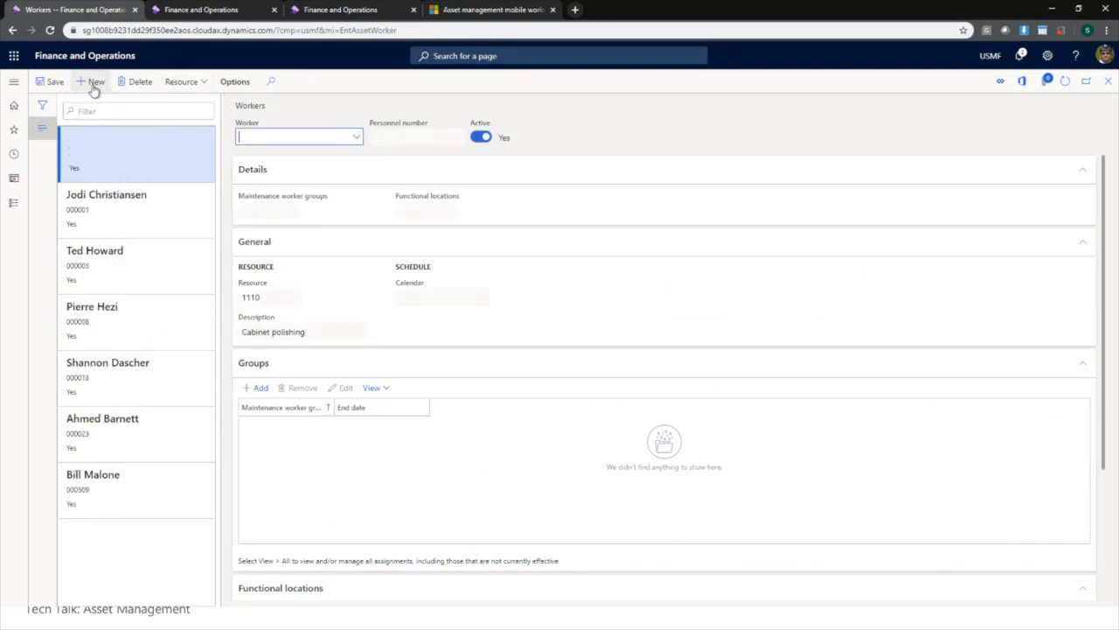
click(357, 139)
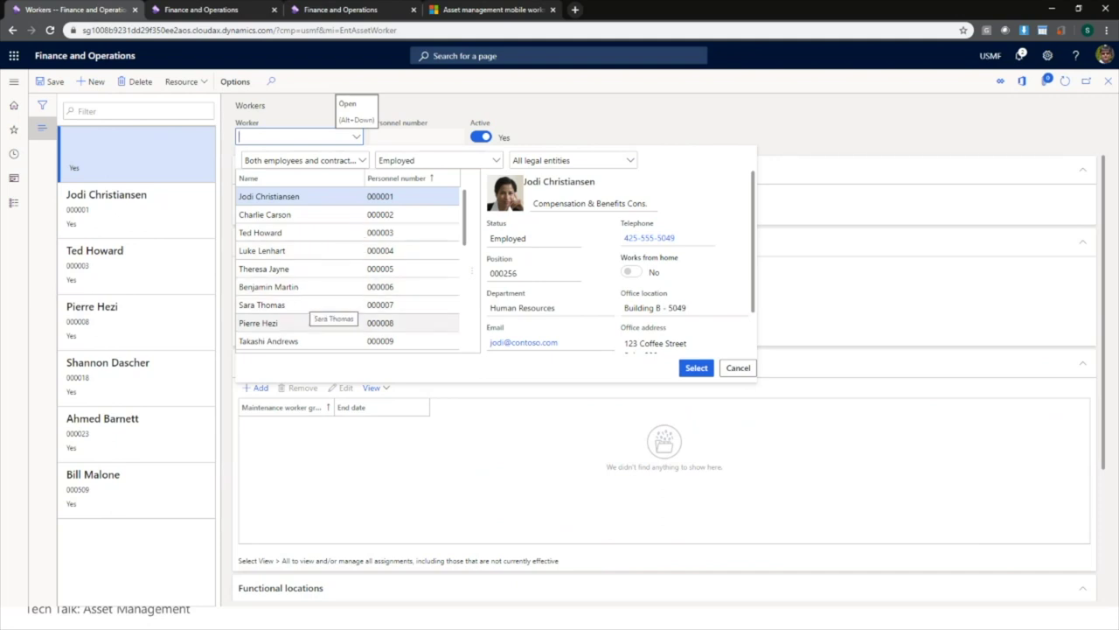
scroll(304, 324, down, 3)
click(292, 329)
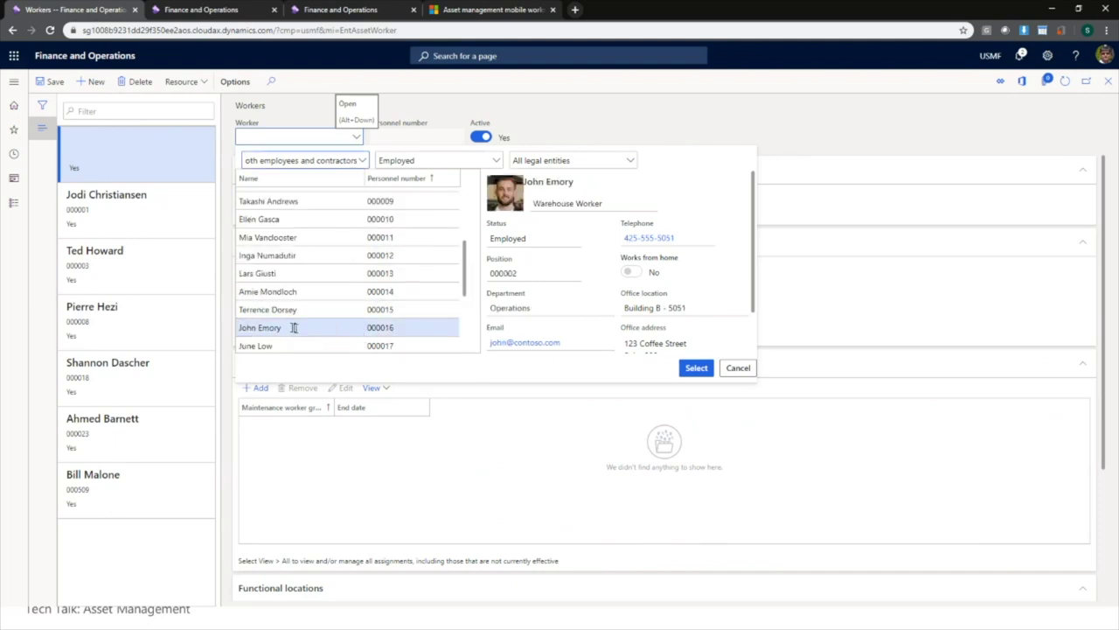
click(694, 369)
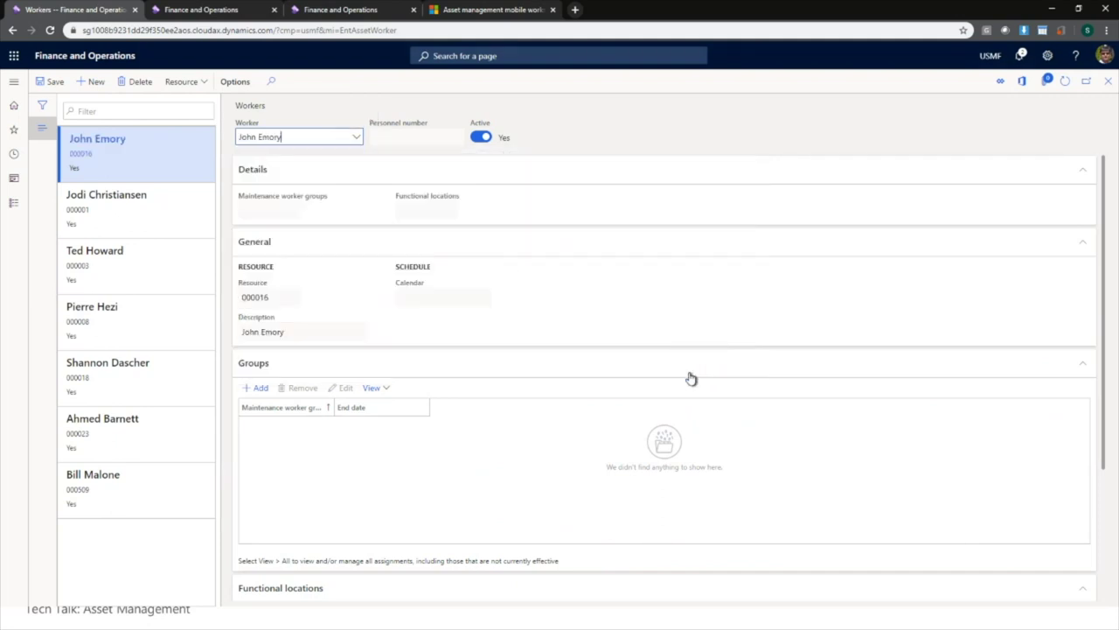
click(53, 81)
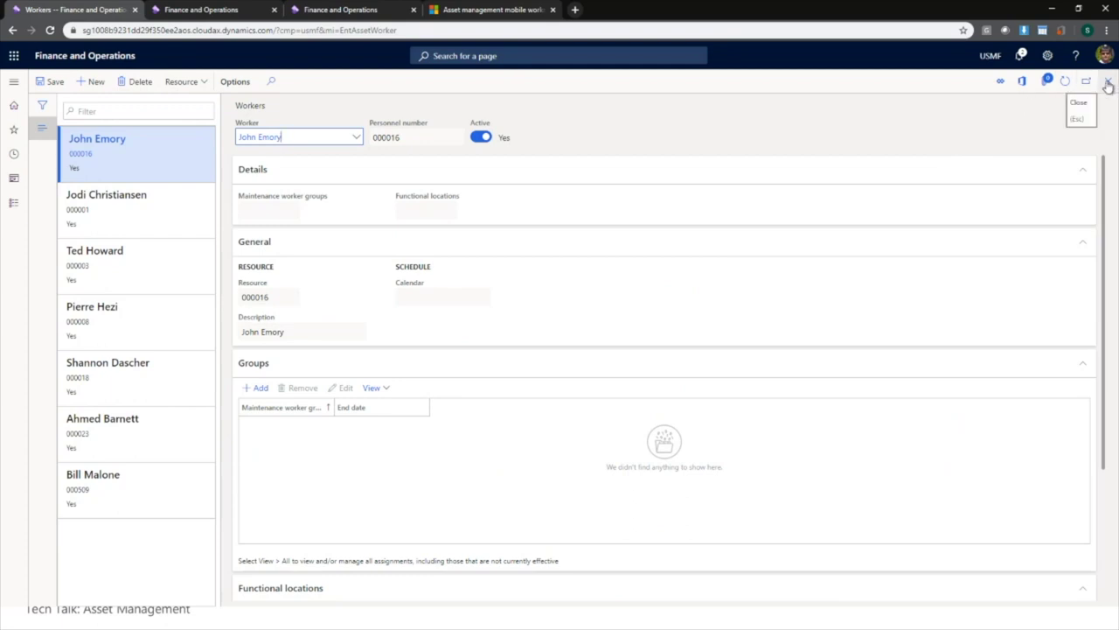
Step: Close the worker record and open Responsible maintenance workers in the workers setup of Asset management
scroll(380, 569, down, 2)
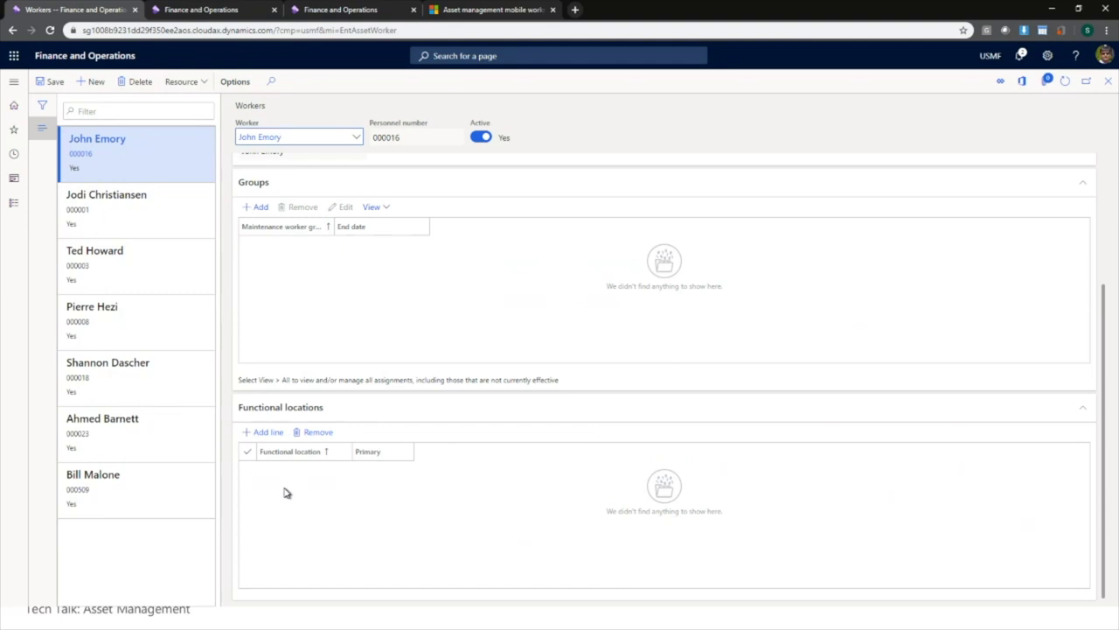
scroll(285, 489, up, 2)
scroll(612, 262, down, 2)
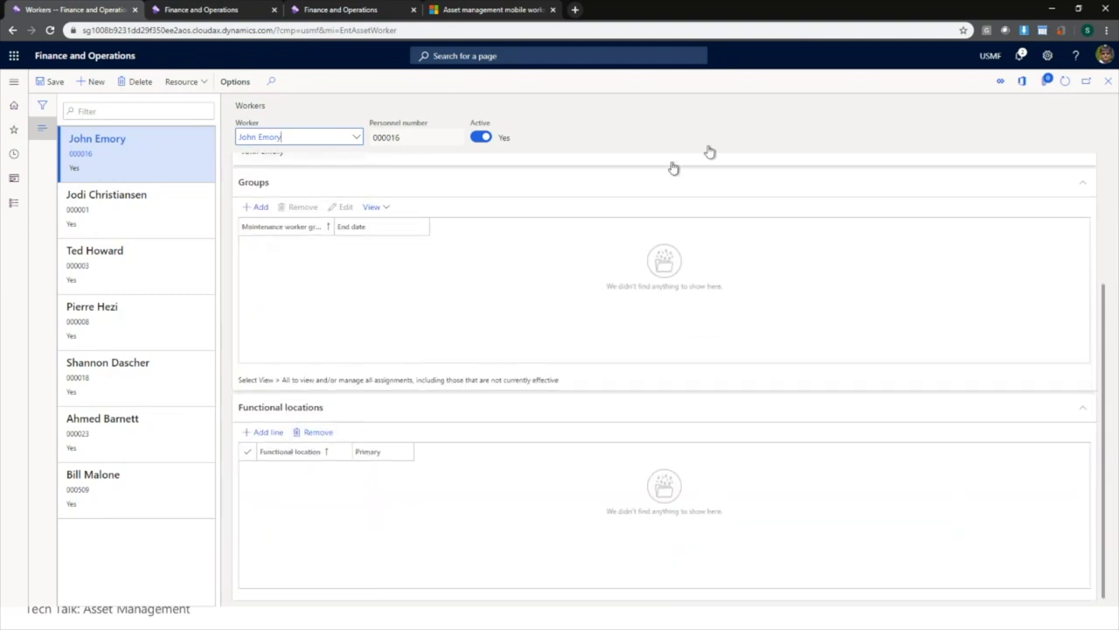
click(1106, 82)
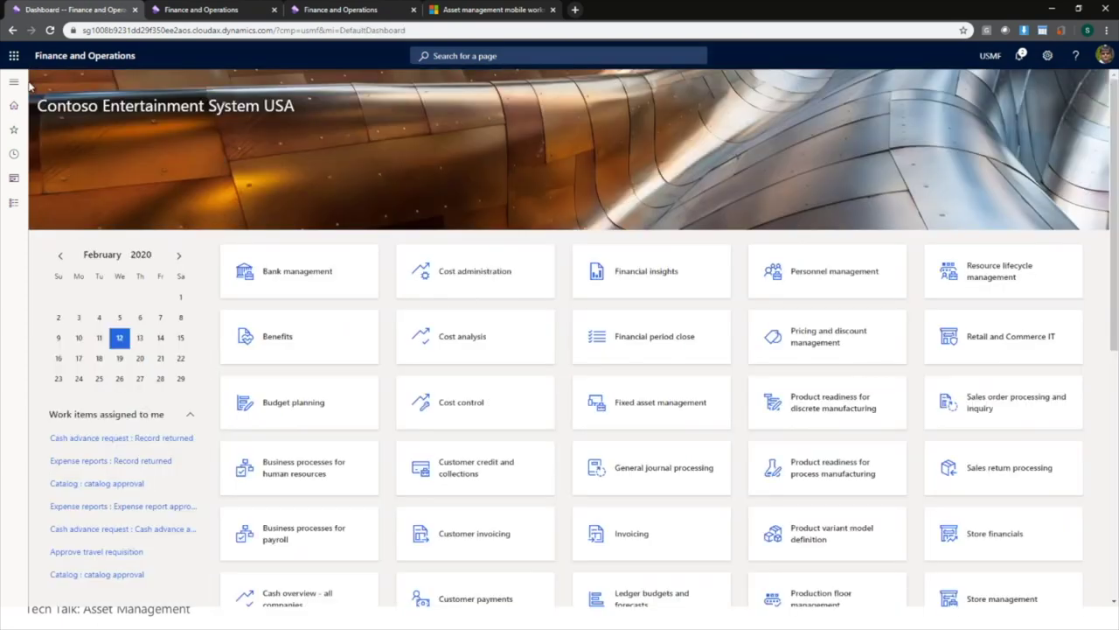
click(14, 81)
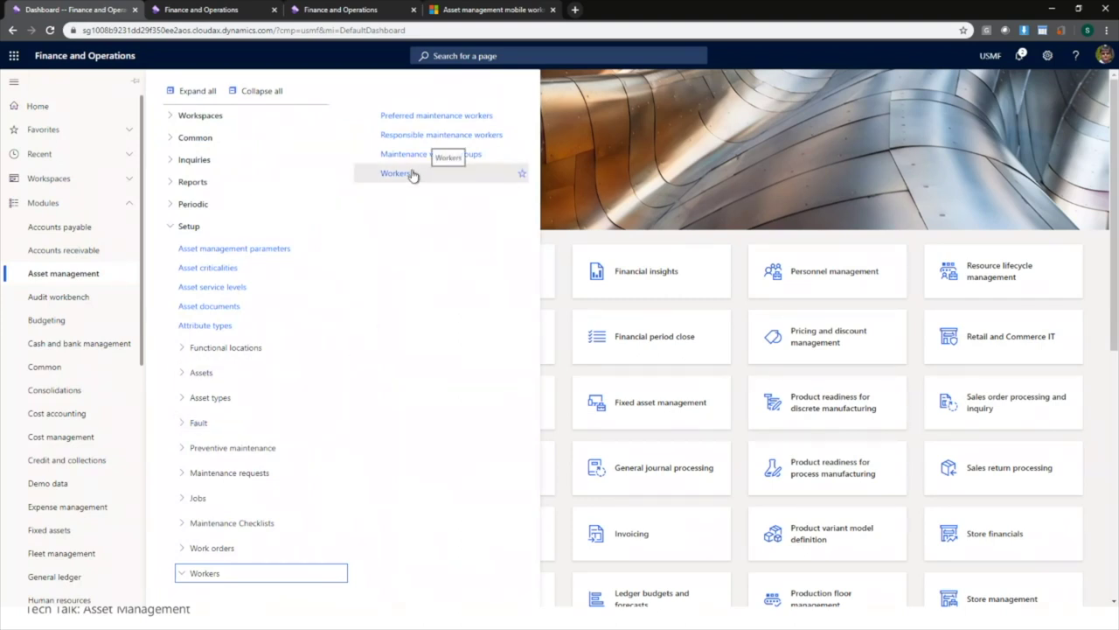
click(405, 137)
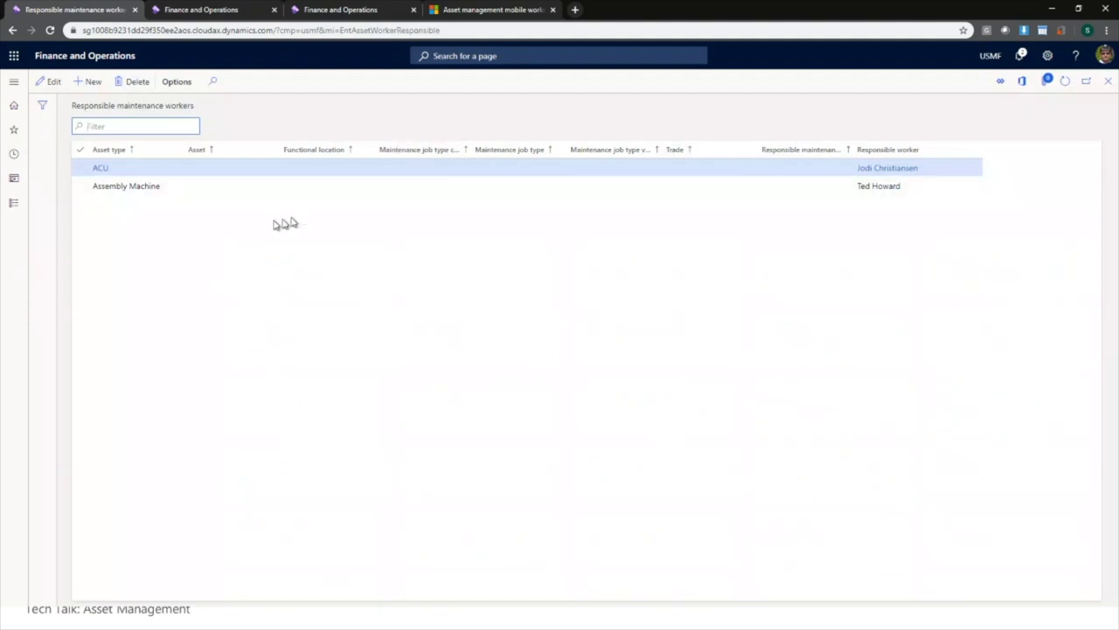
Step: Add a responsible maintenance worker line for asset type ACU at functional location Bellevue Campus
click(93, 81)
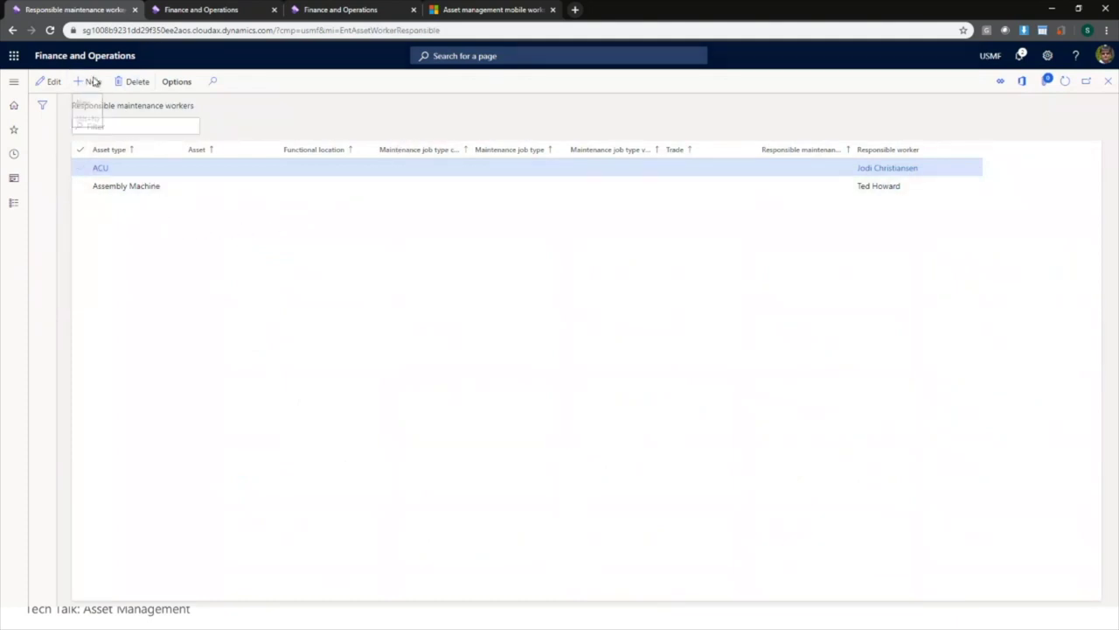
click(177, 168)
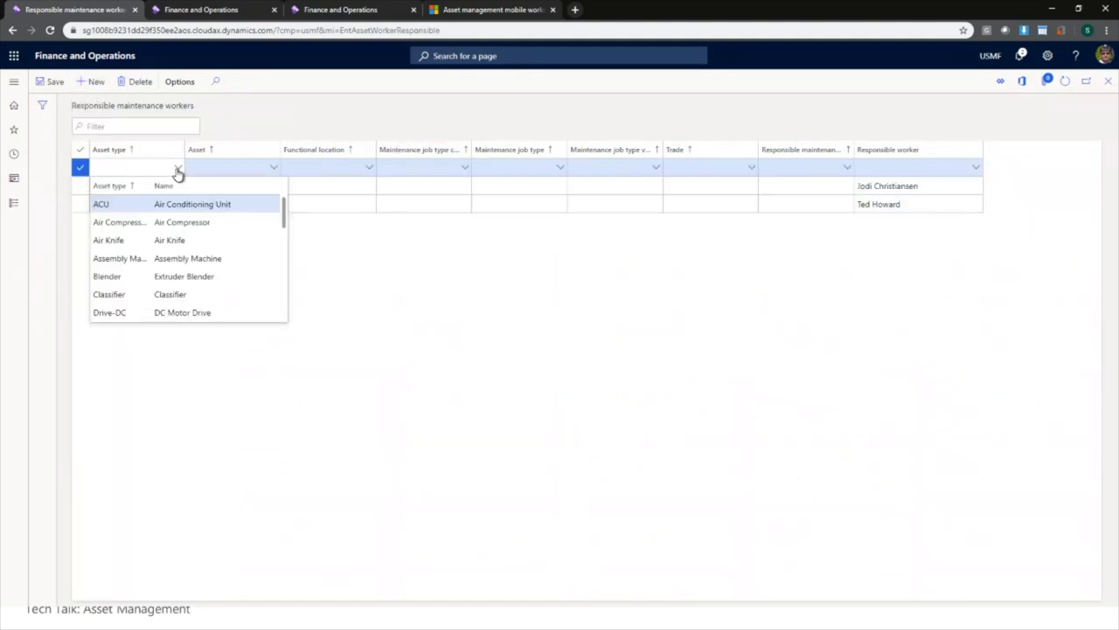
click(160, 206)
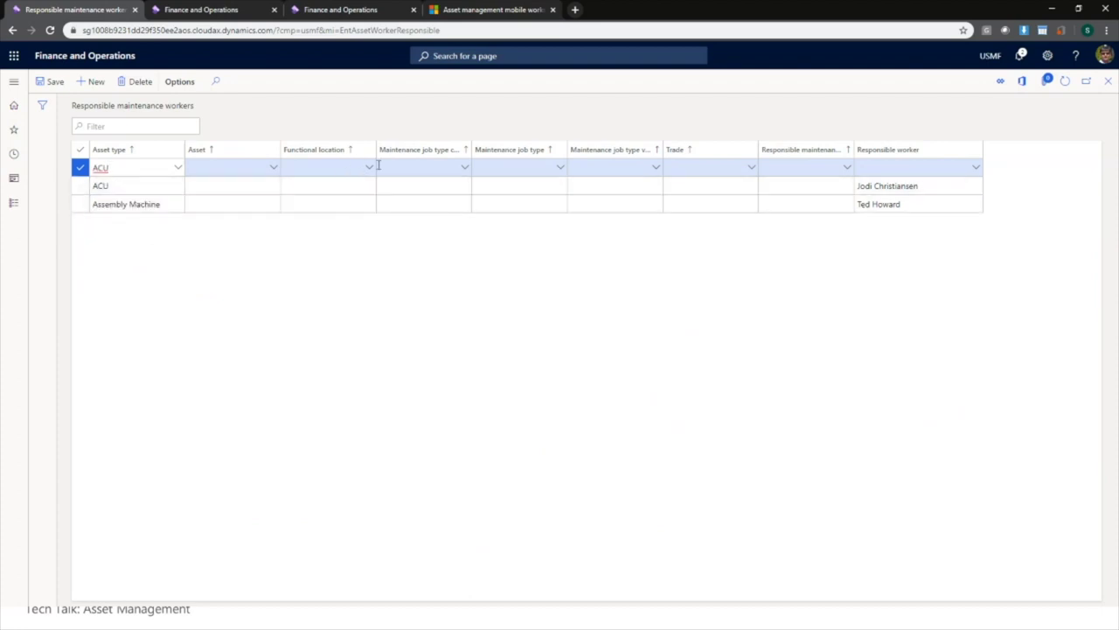
click(367, 169)
click(368, 168)
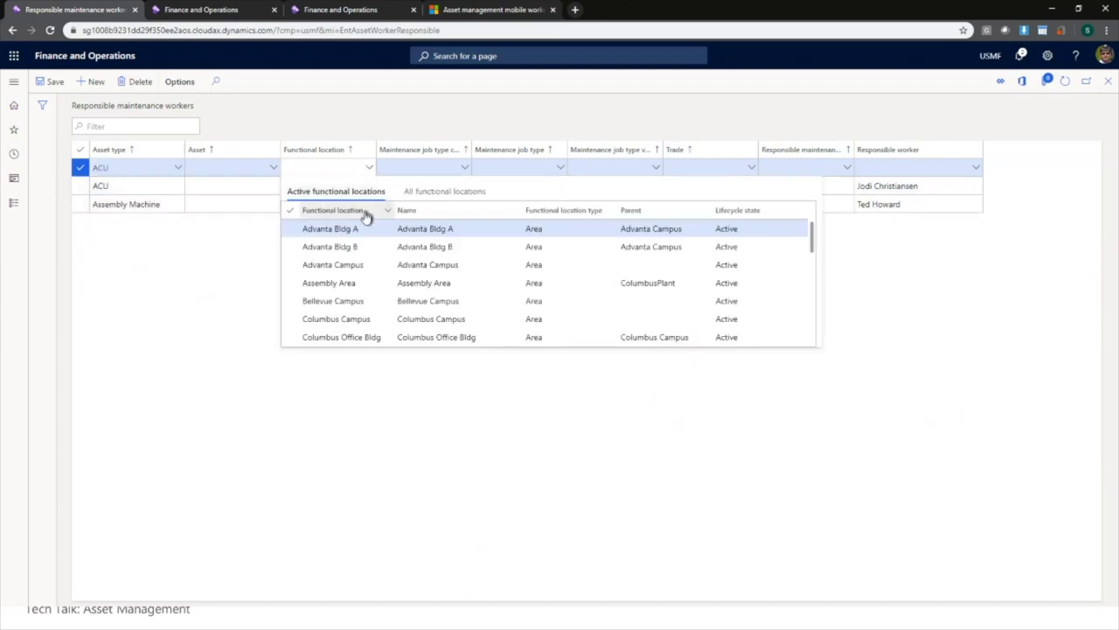
click(346, 302)
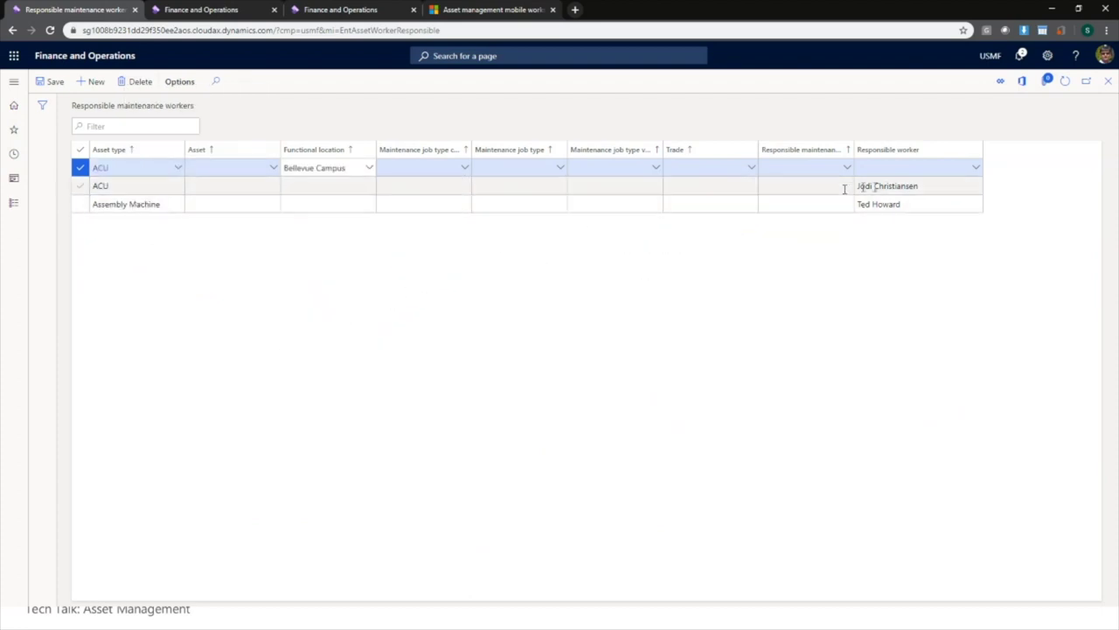
Step: Assign the newly created maintenance worker as responsible worker on the ACU line for Bellevue Campus
click(976, 168)
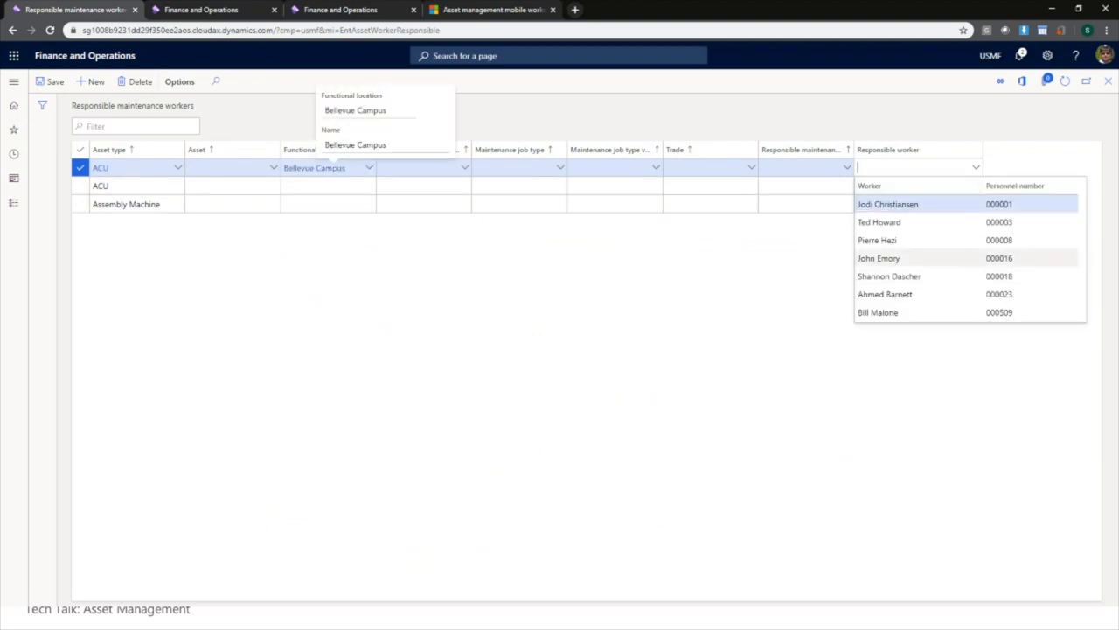
click(892, 259)
click(814, 288)
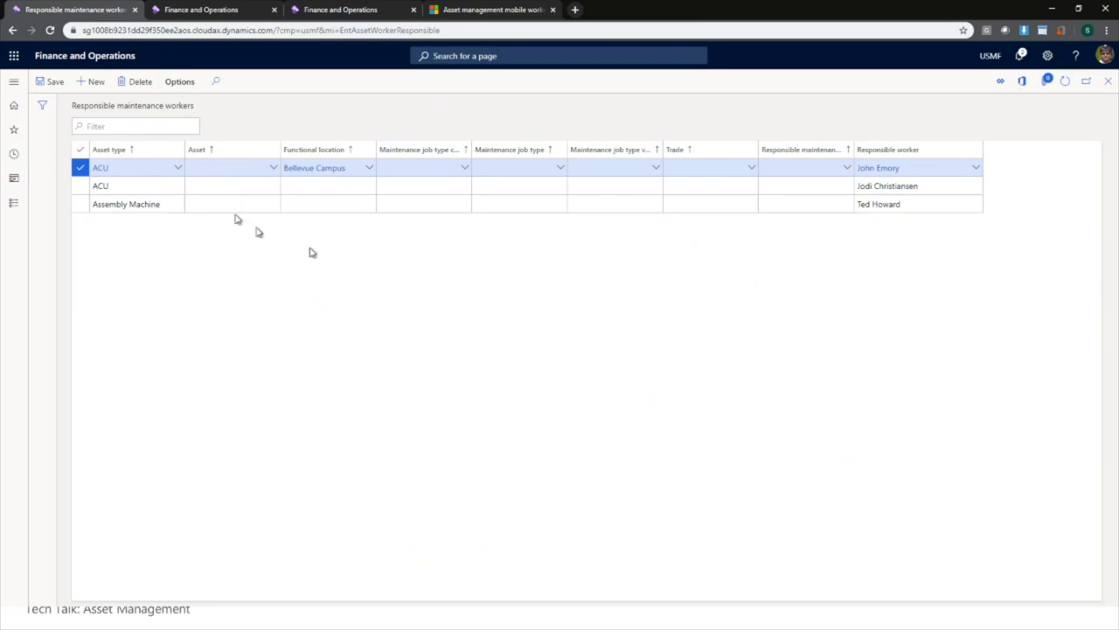
Step: Save the ACU responsible worker line for Bellevue Campus and check the maintenance job type categories available for it
click(52, 81)
click(465, 167)
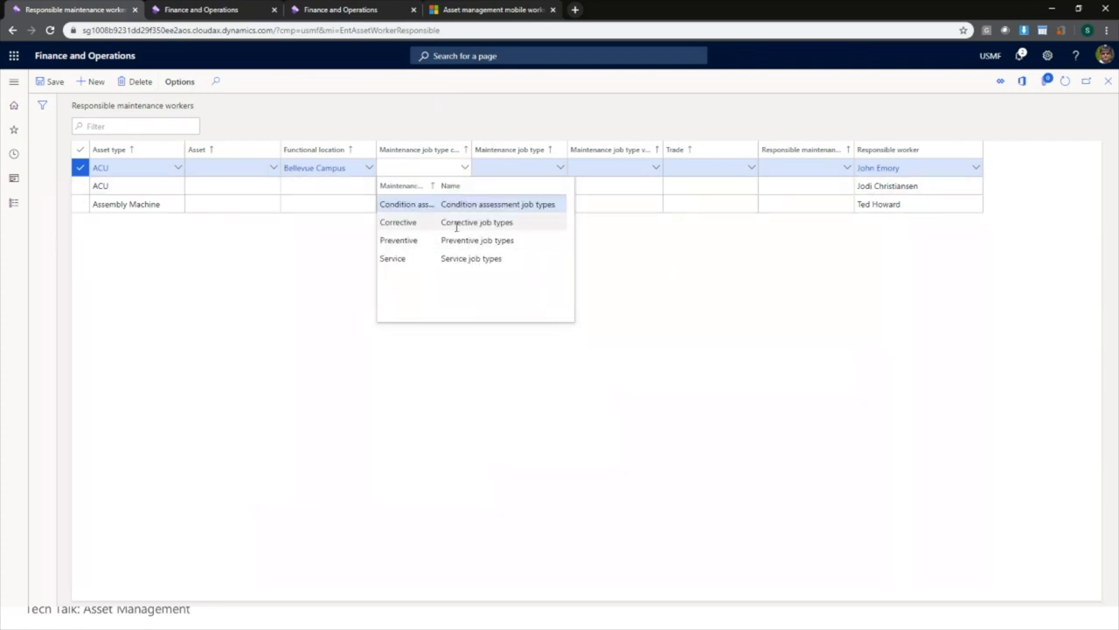
click(698, 304)
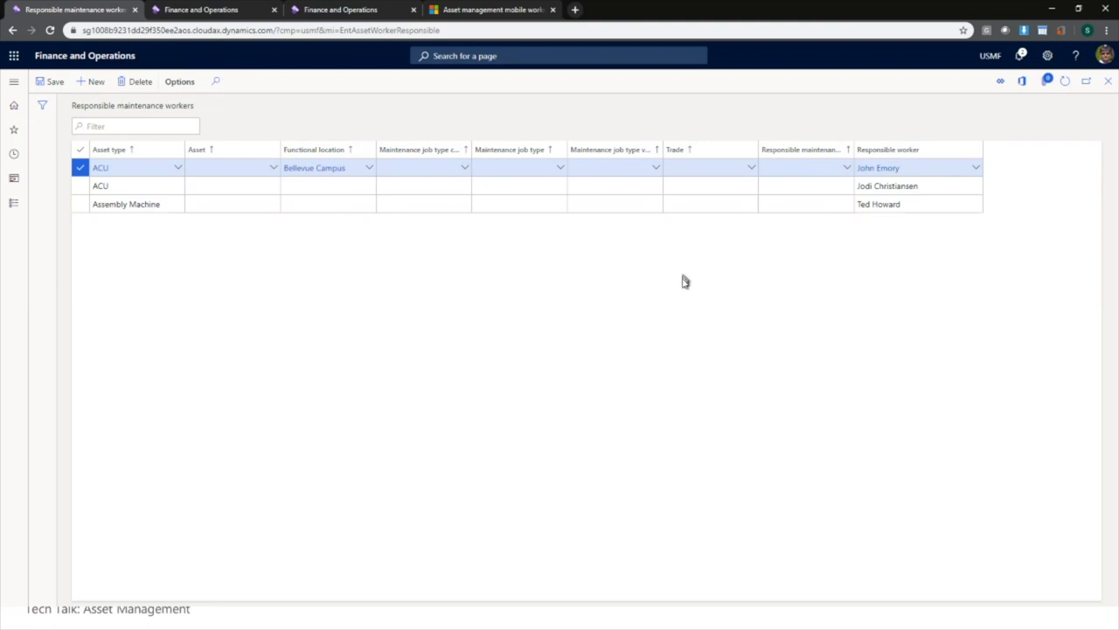
Step: Close the responsible workers list, review the Preferred maintenance workers setup and close that list as well
click(1108, 80)
click(14, 82)
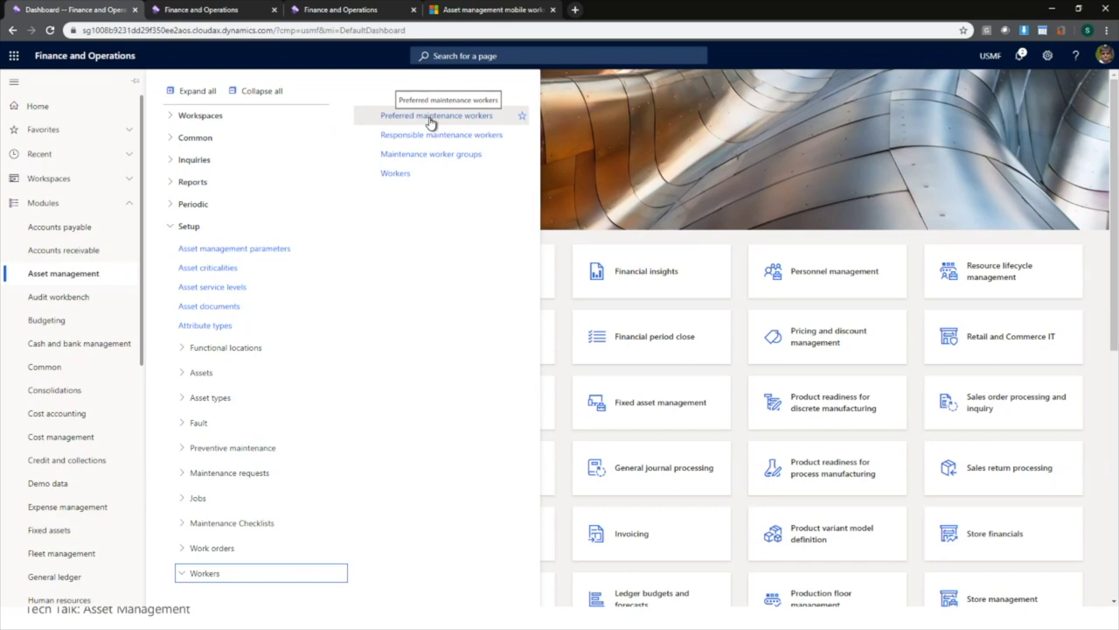
click(430, 118)
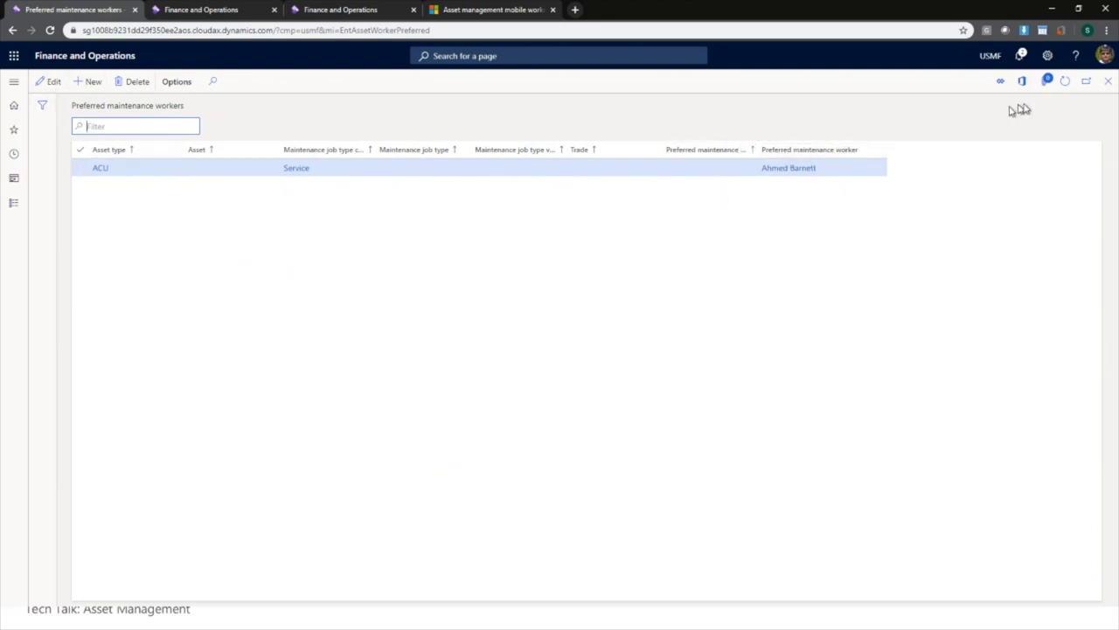
click(1110, 82)
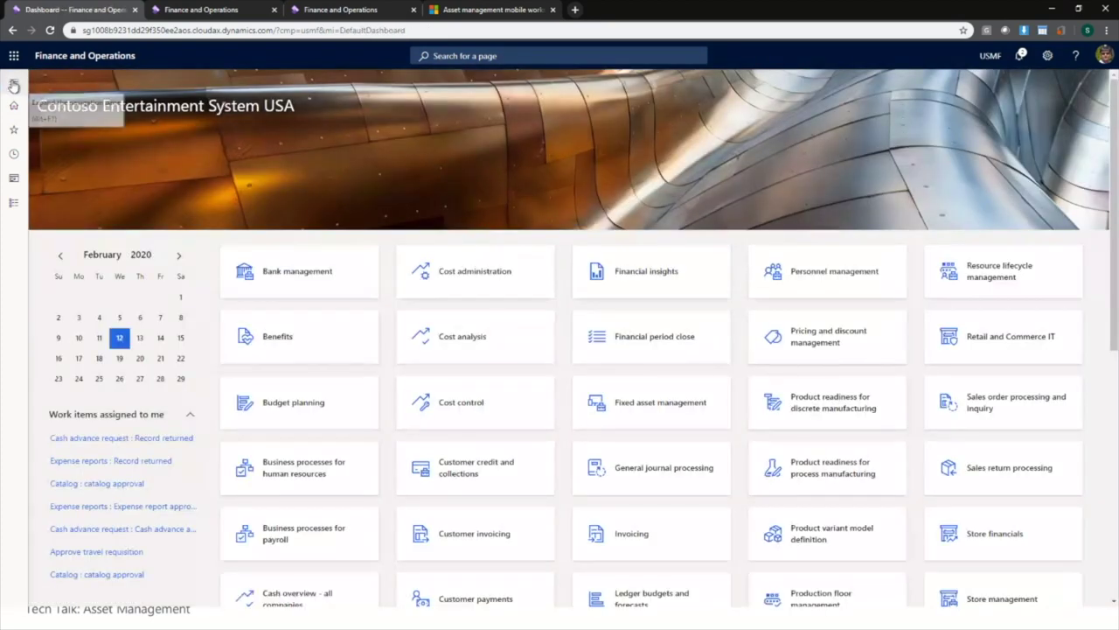
Step: Examine the periodic preventive maintenance and work order scheduling jobs and the setup options available in Asset management
click(13, 85)
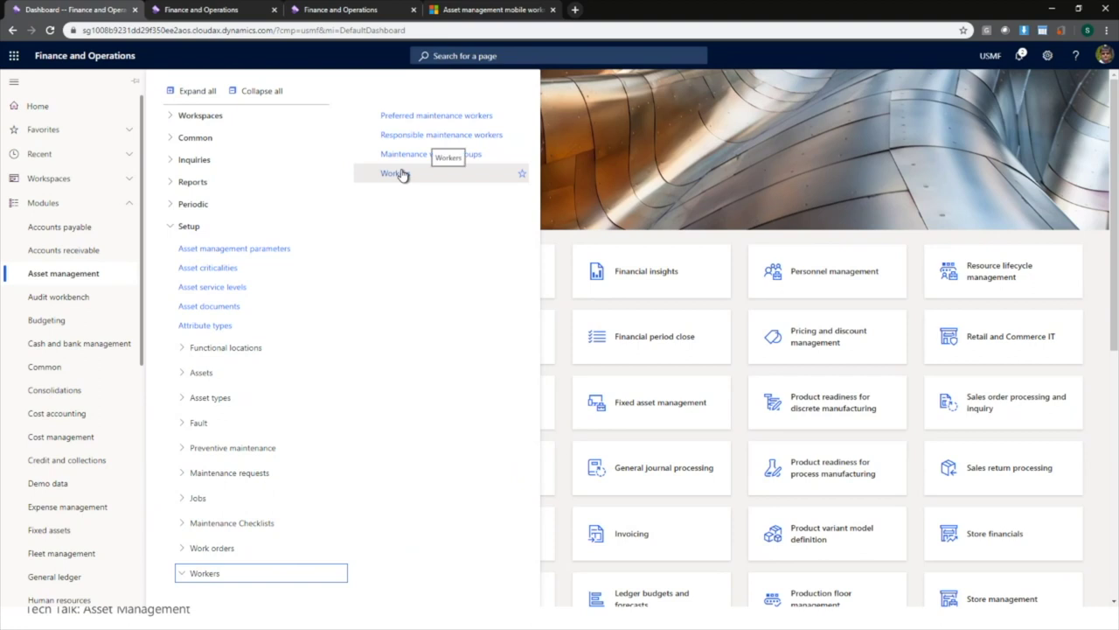
click(189, 227)
click(191, 225)
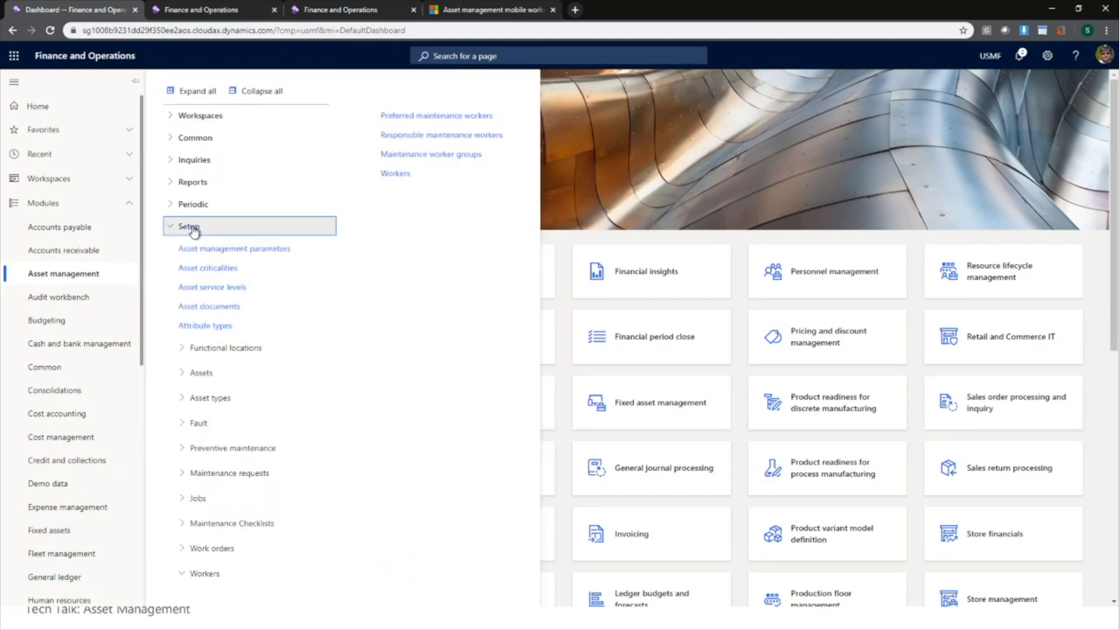
click(208, 548)
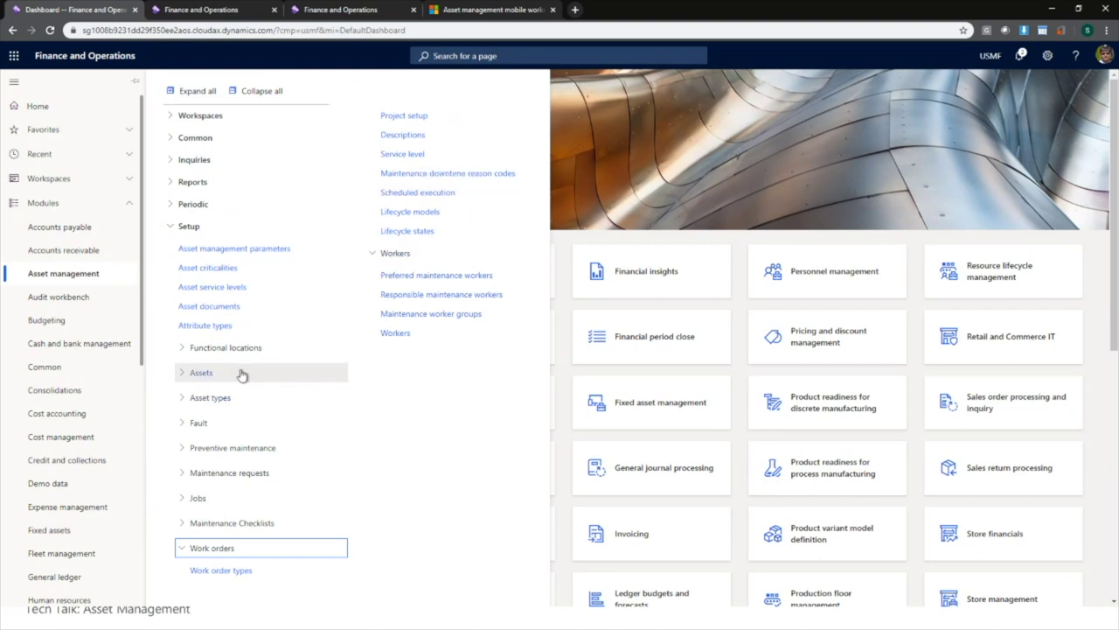
click(193, 226)
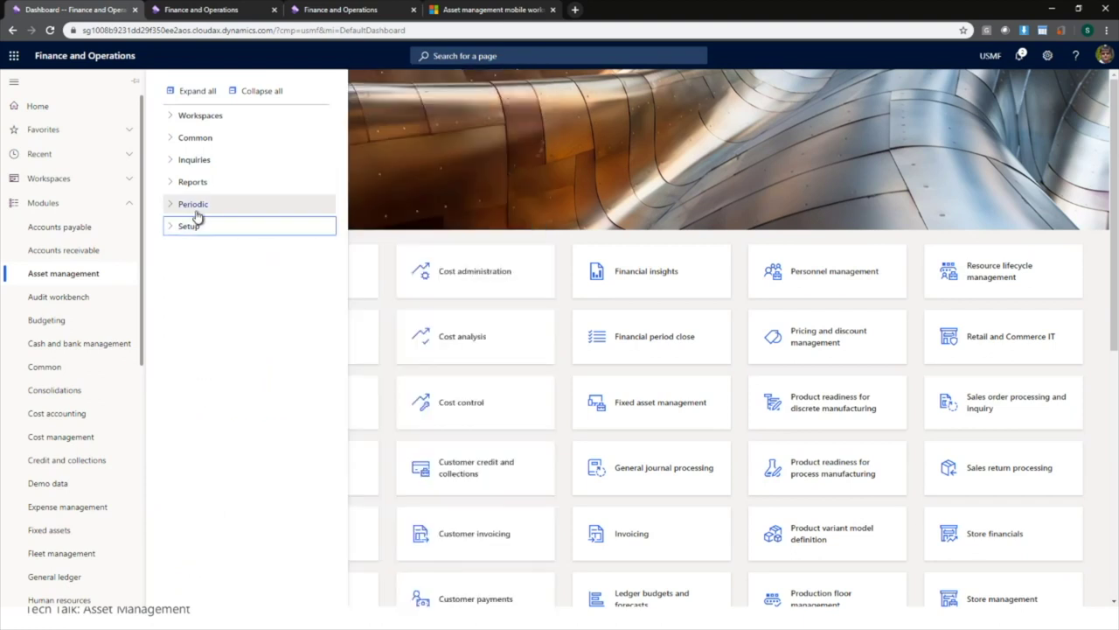
click(194, 207)
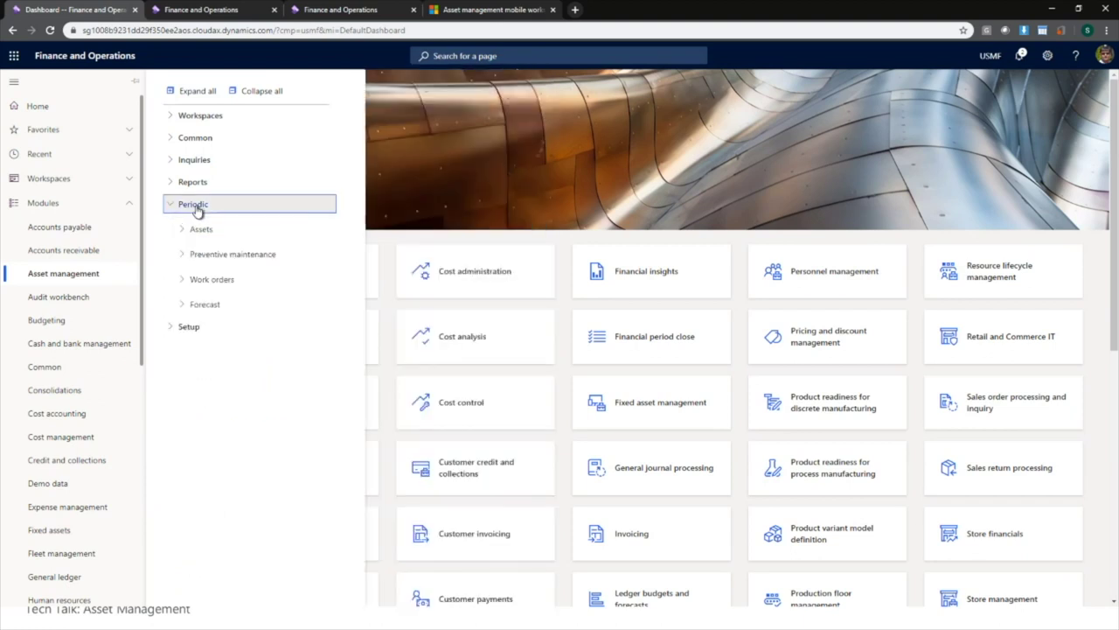
click(223, 280)
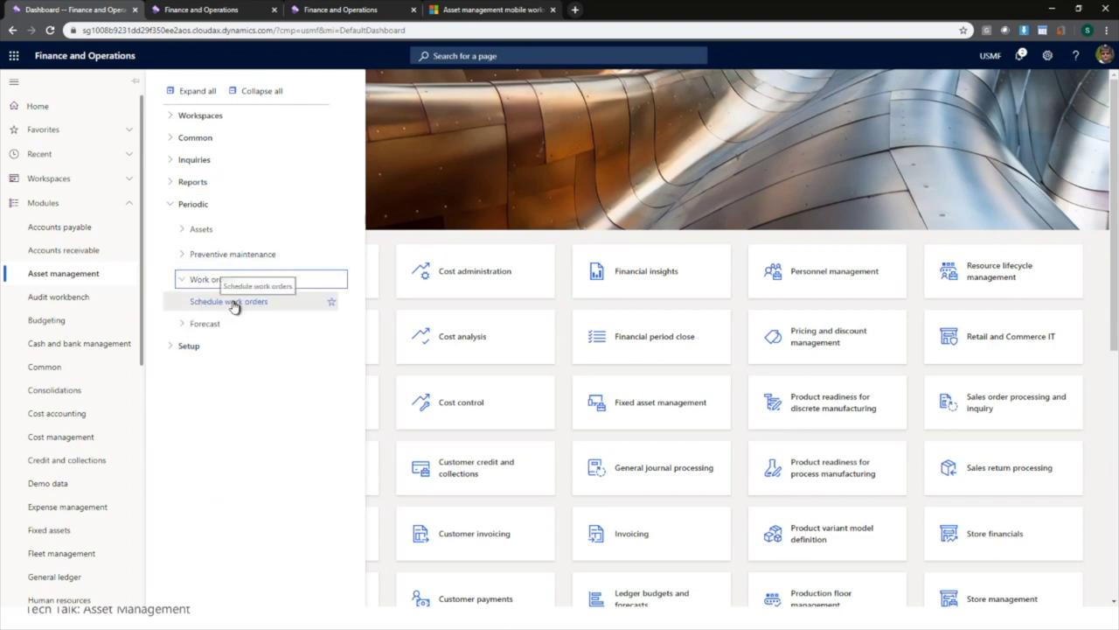
click(255, 259)
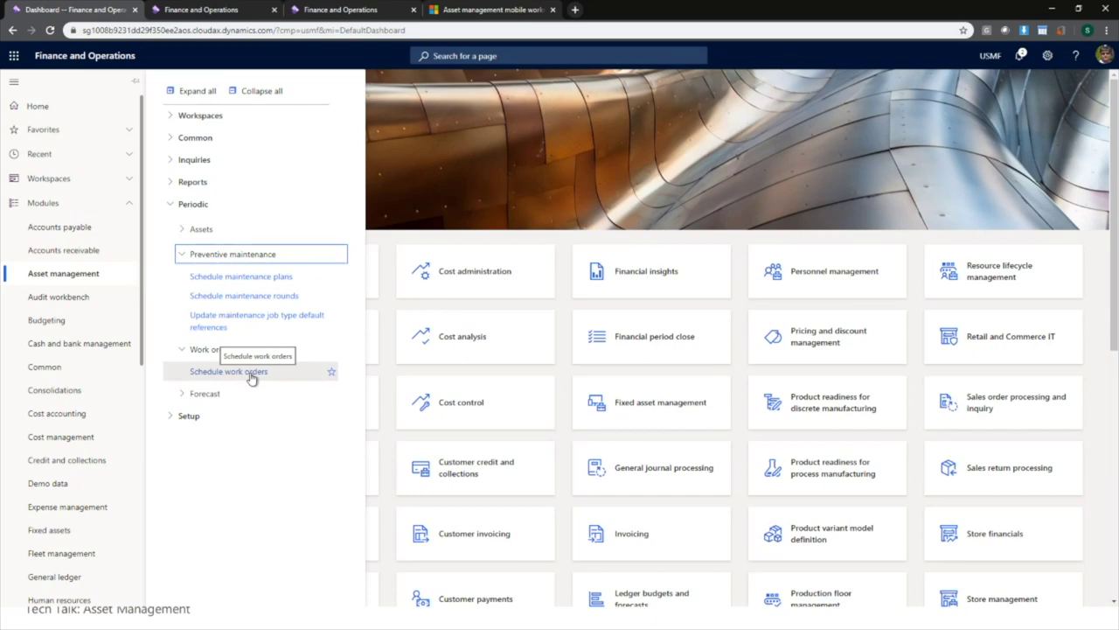
click(216, 416)
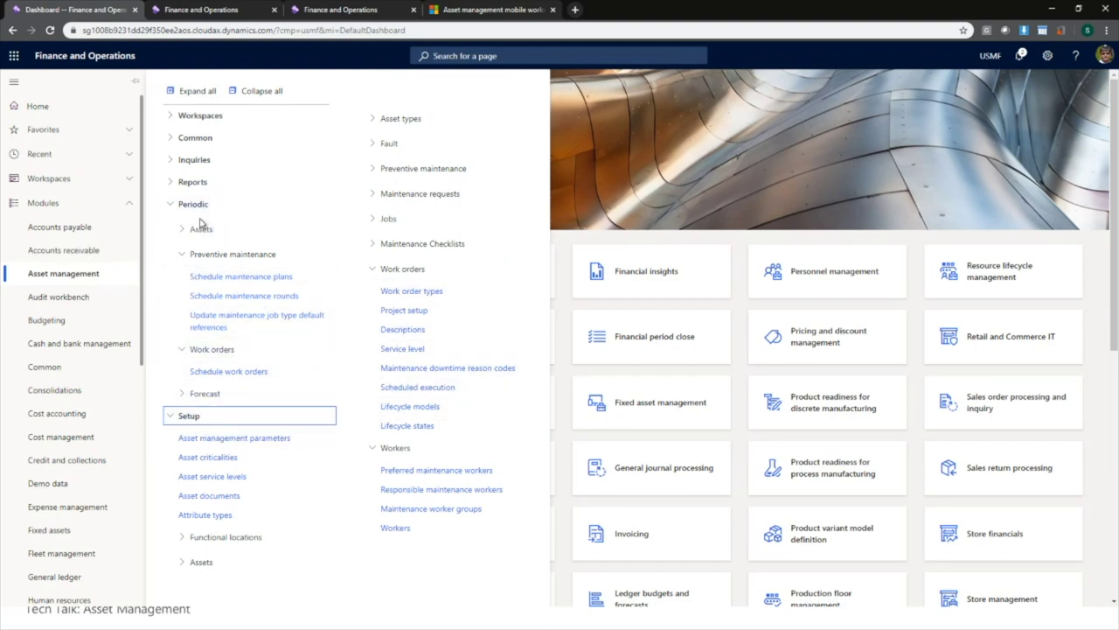
Step: Open the work order scheduling section of the Asset management parameters
click(255, 91)
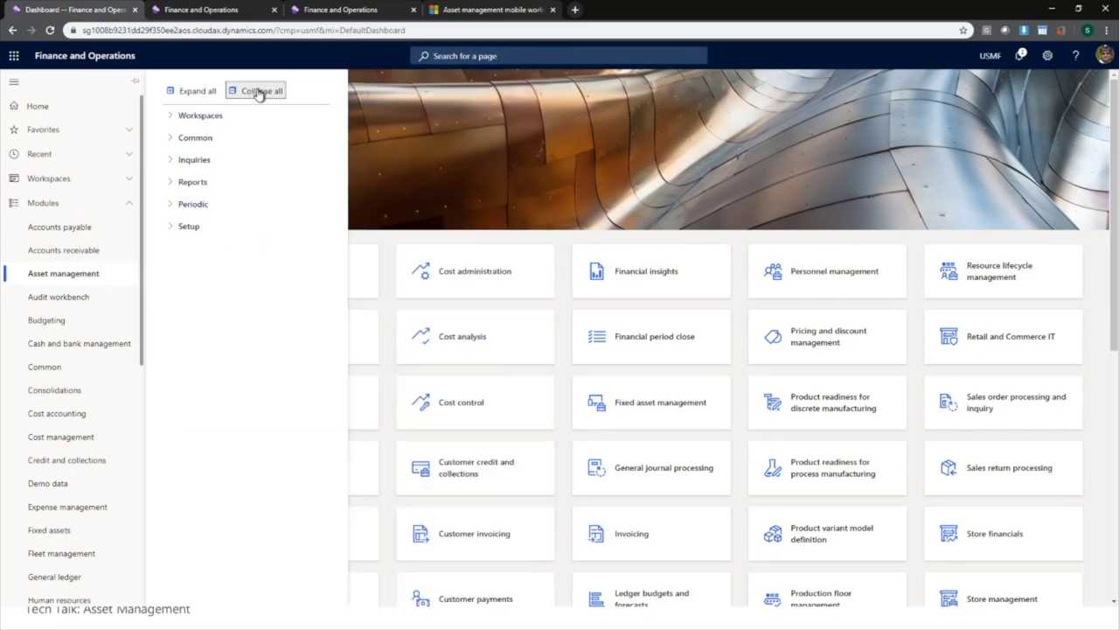
click(217, 226)
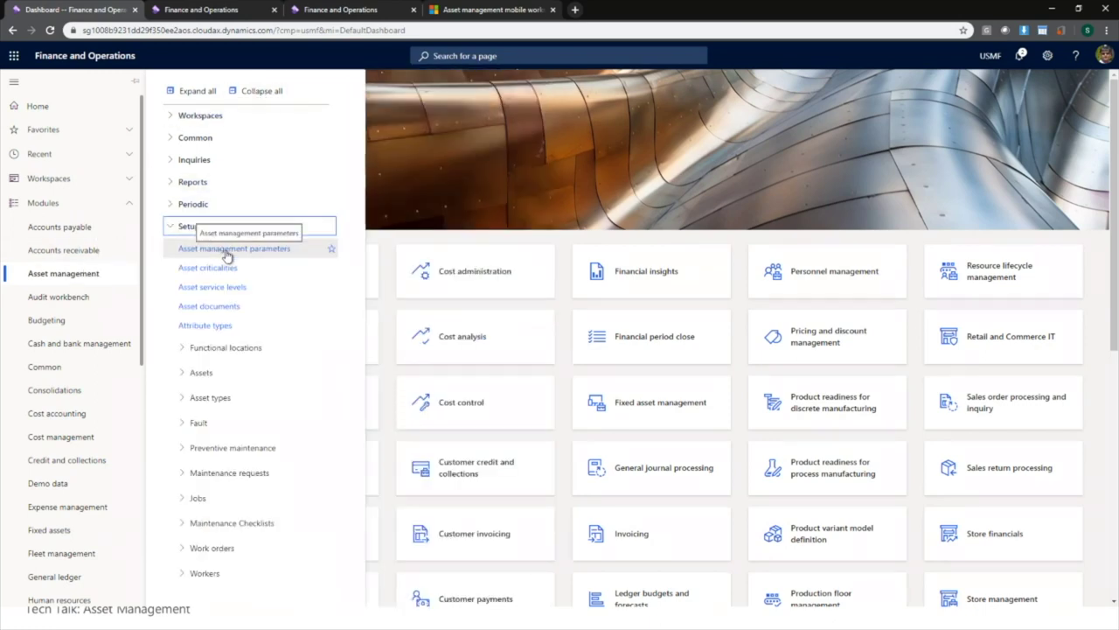
click(229, 248)
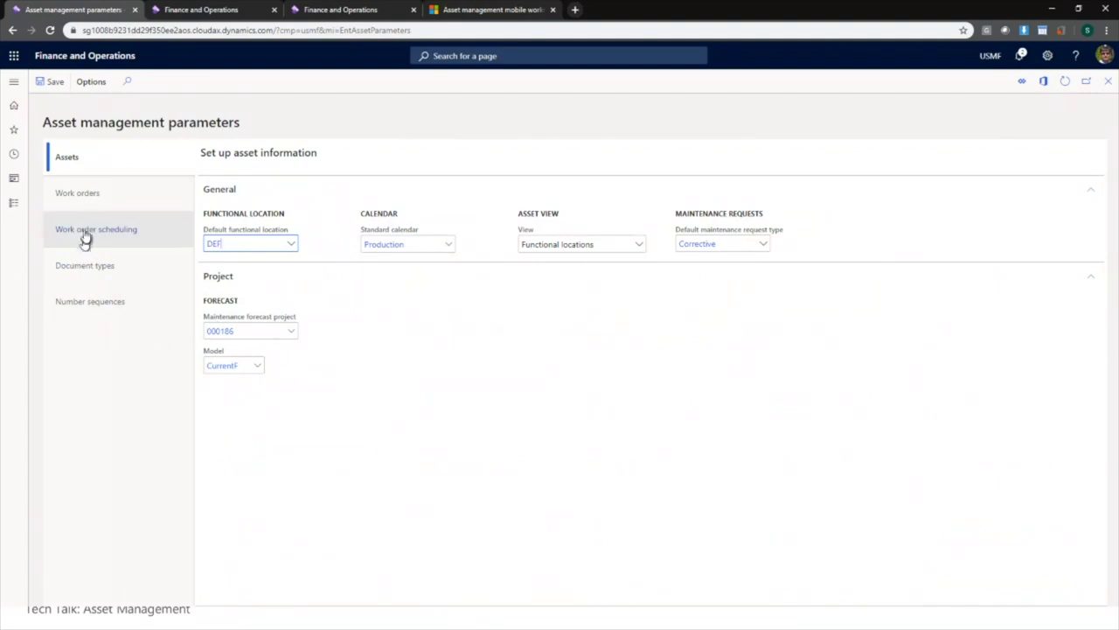
click(81, 234)
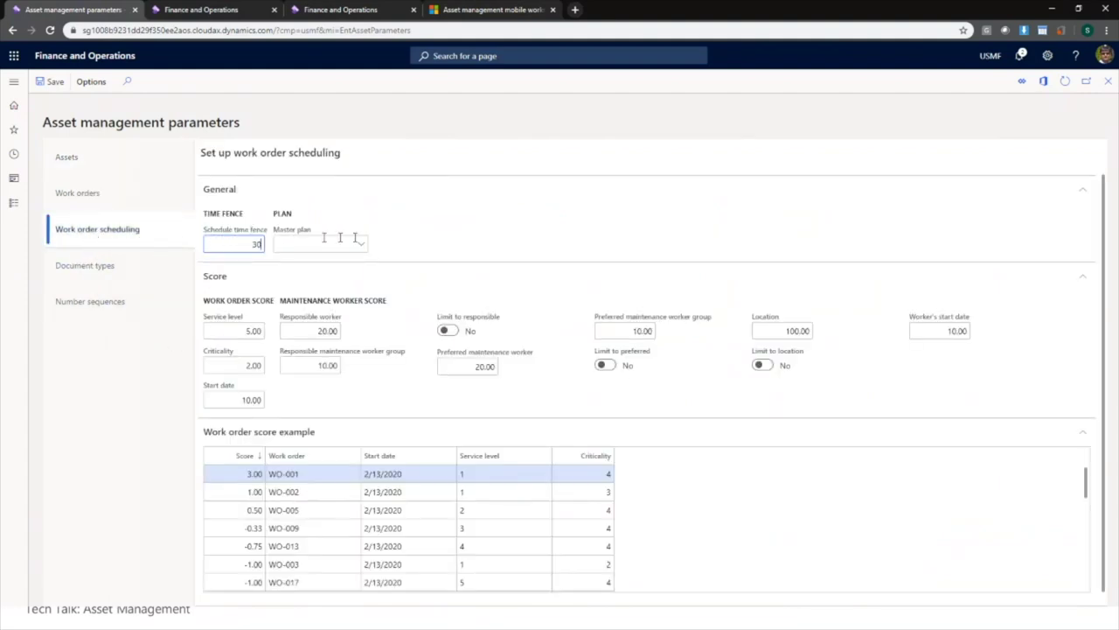
Step: Review the score settings for responsible and preferred maintenance workers and return to the Assets parameters
scroll(425, 425, down, 1)
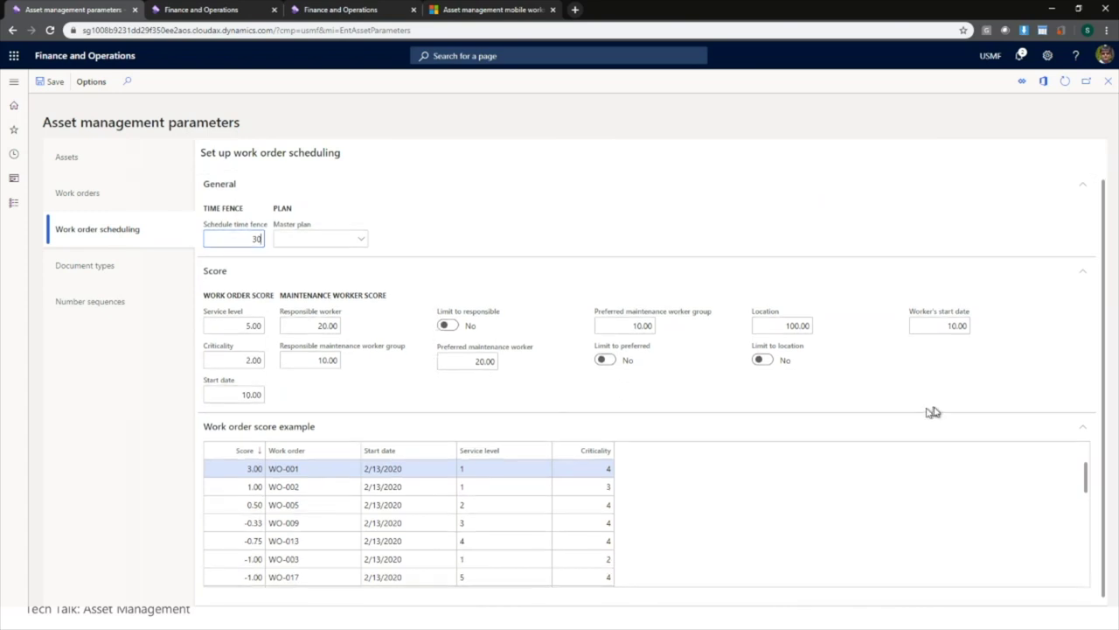
click(1104, 391)
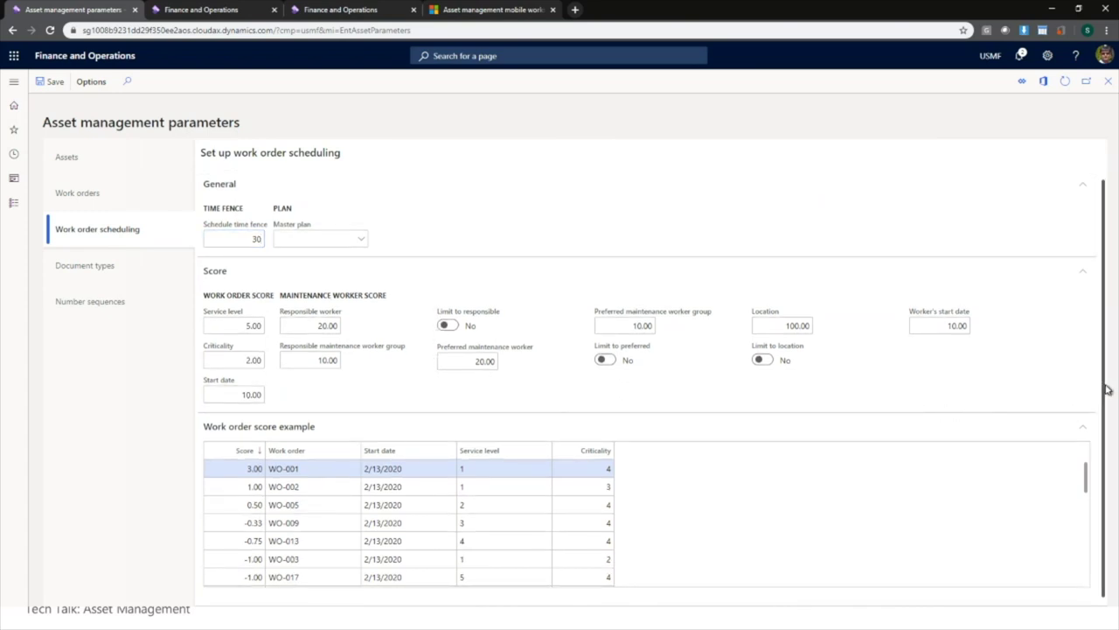
scroll(1106, 390, up, 1)
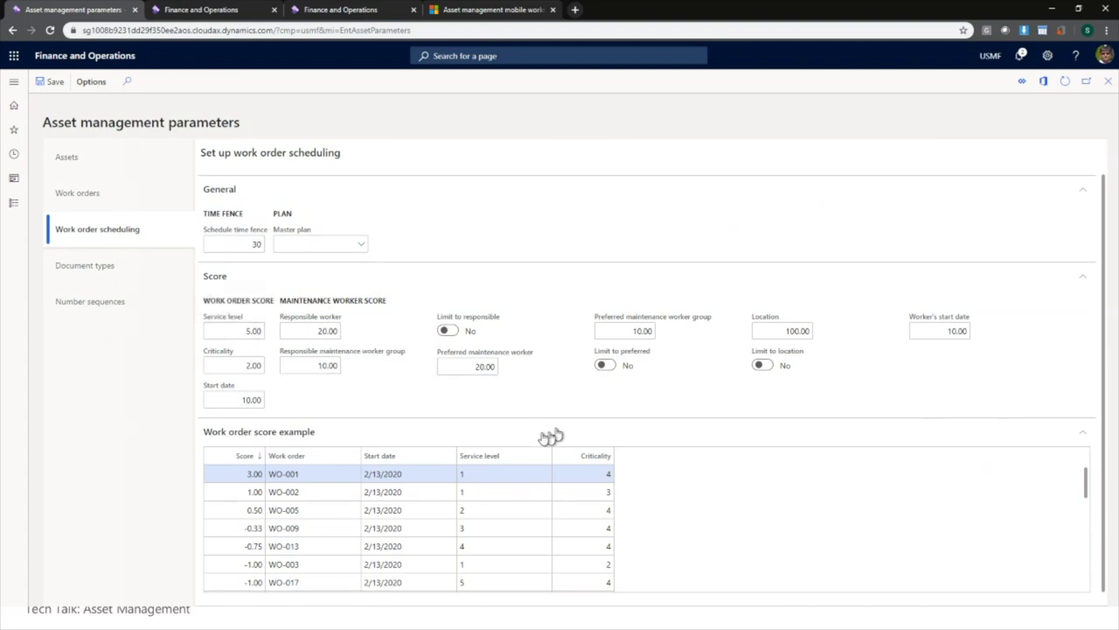
click(321, 332)
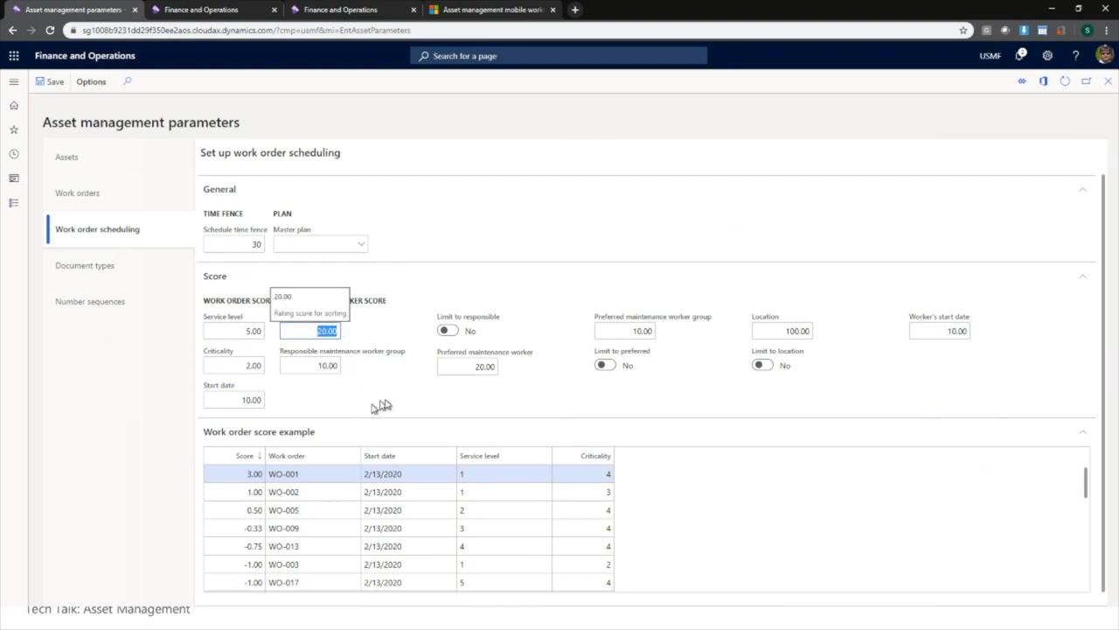
click(457, 365)
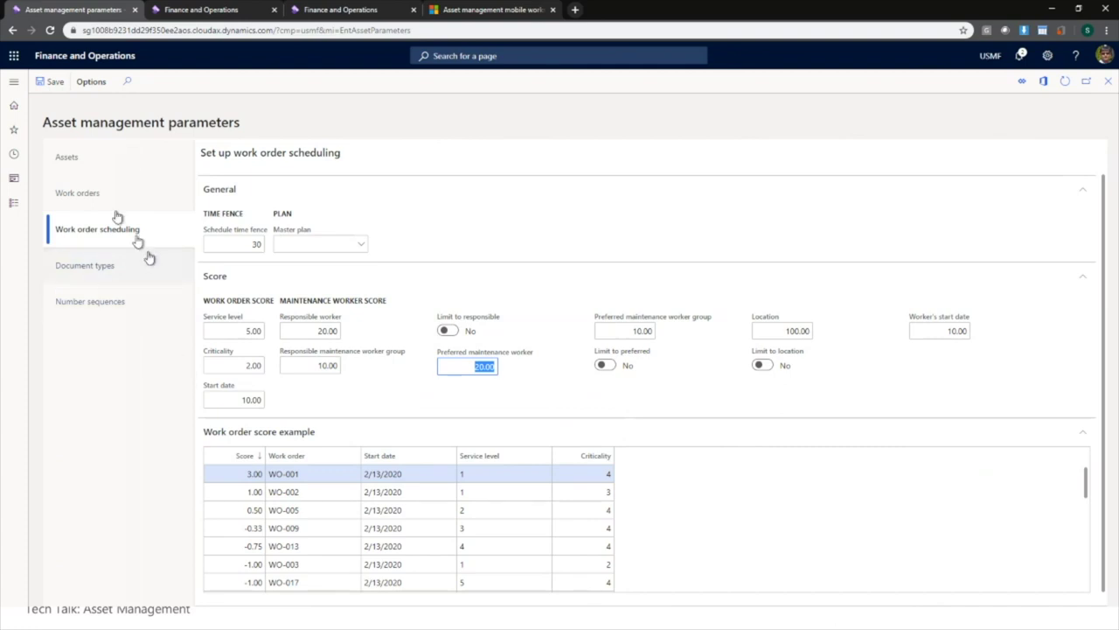
click(166, 169)
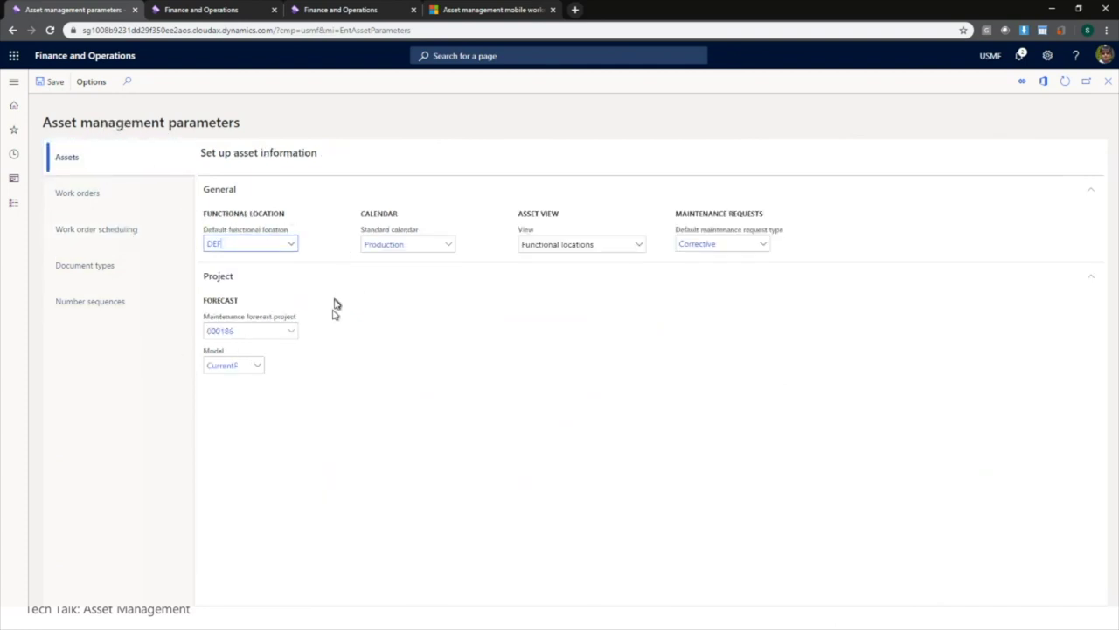
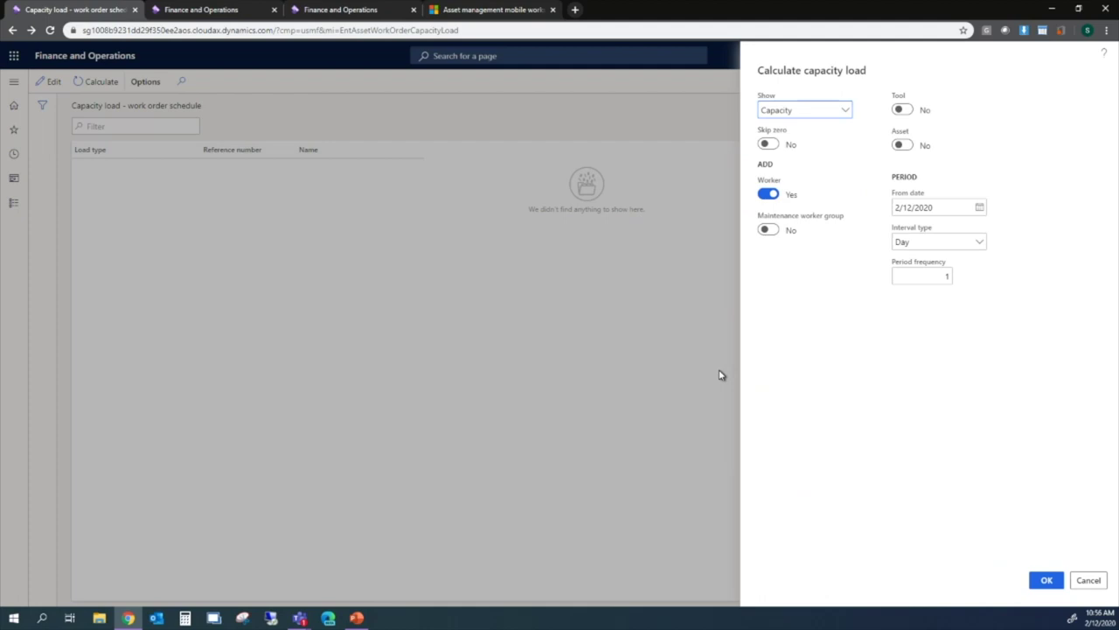
Step: Cancel the capacity load calculation and open the Workers list in the Asset management setup
click(1089, 580)
click(14, 82)
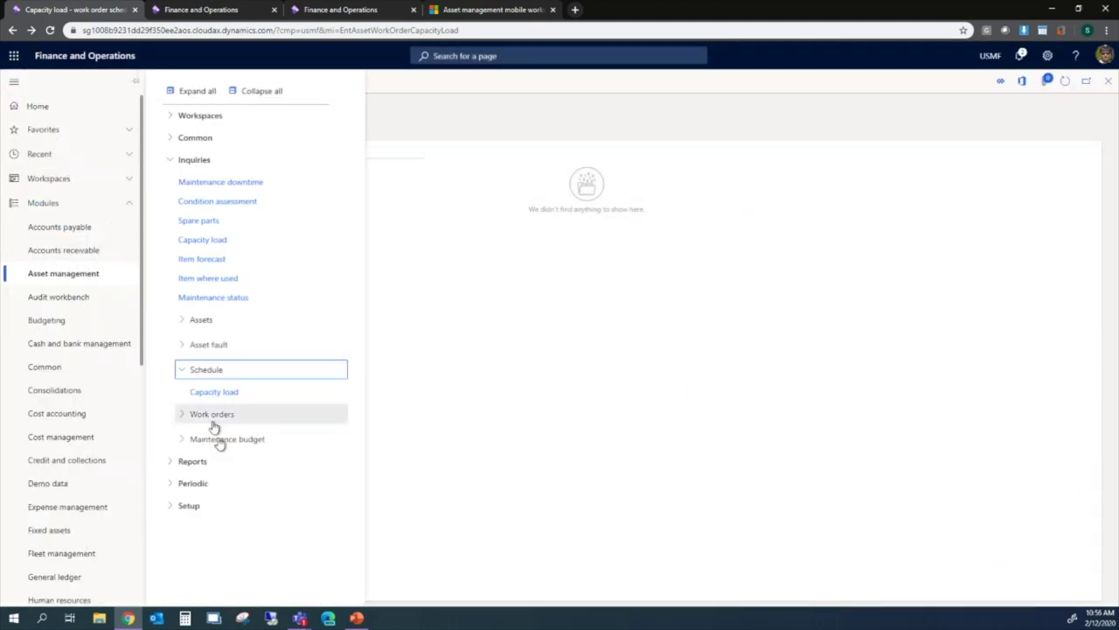
click(223, 507)
click(425, 369)
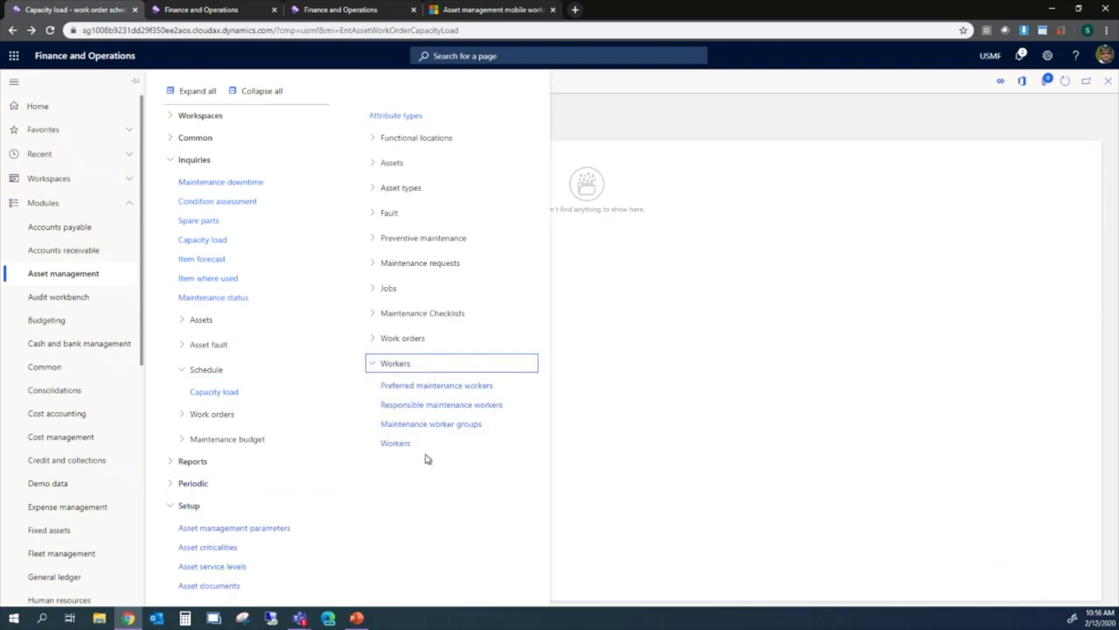
click(411, 451)
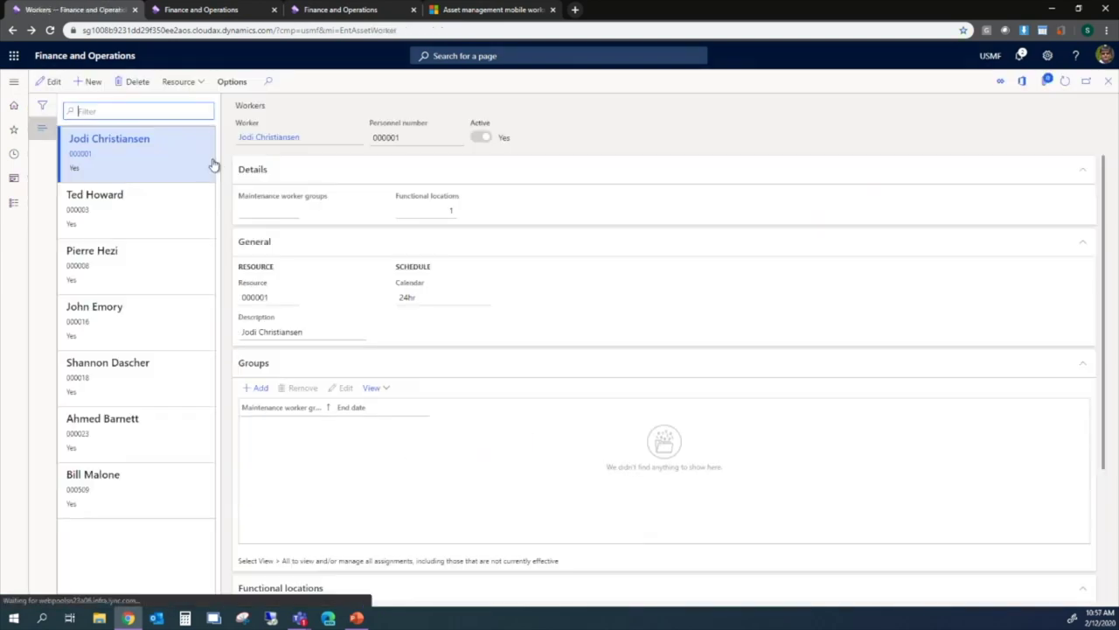
Step: Open the Resources list in the Organization administration module
click(14, 81)
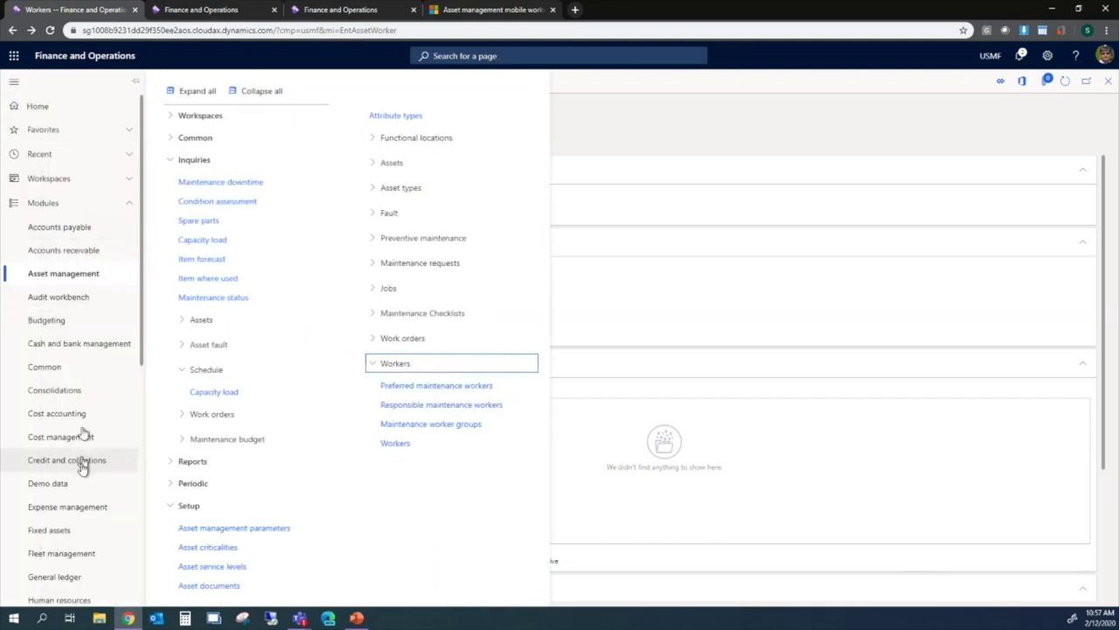
scroll(82, 469, down, 2)
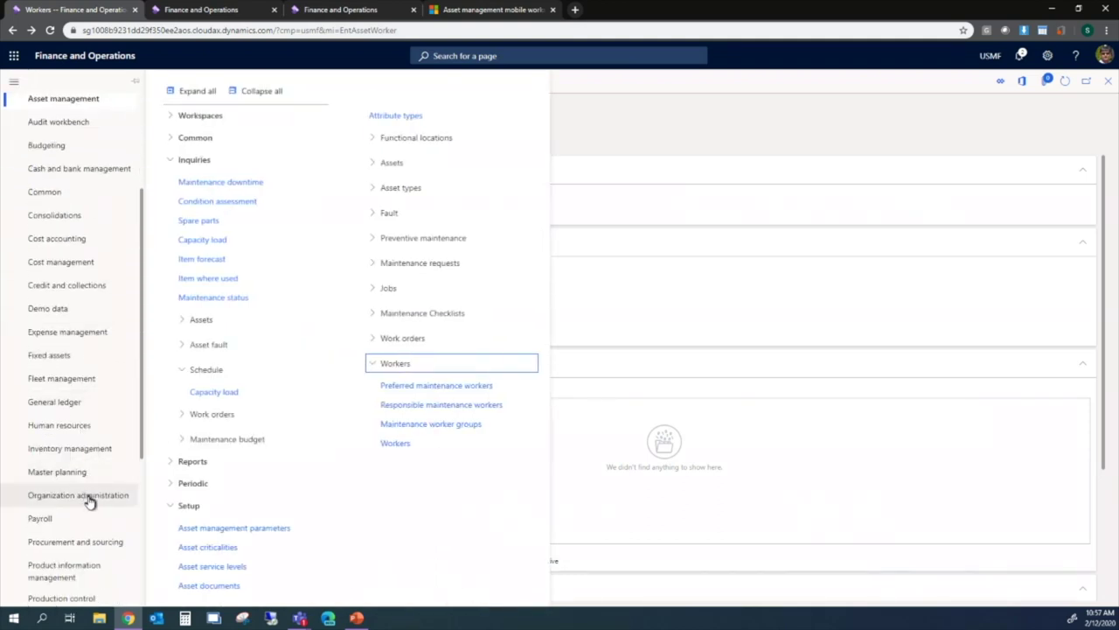
click(88, 496)
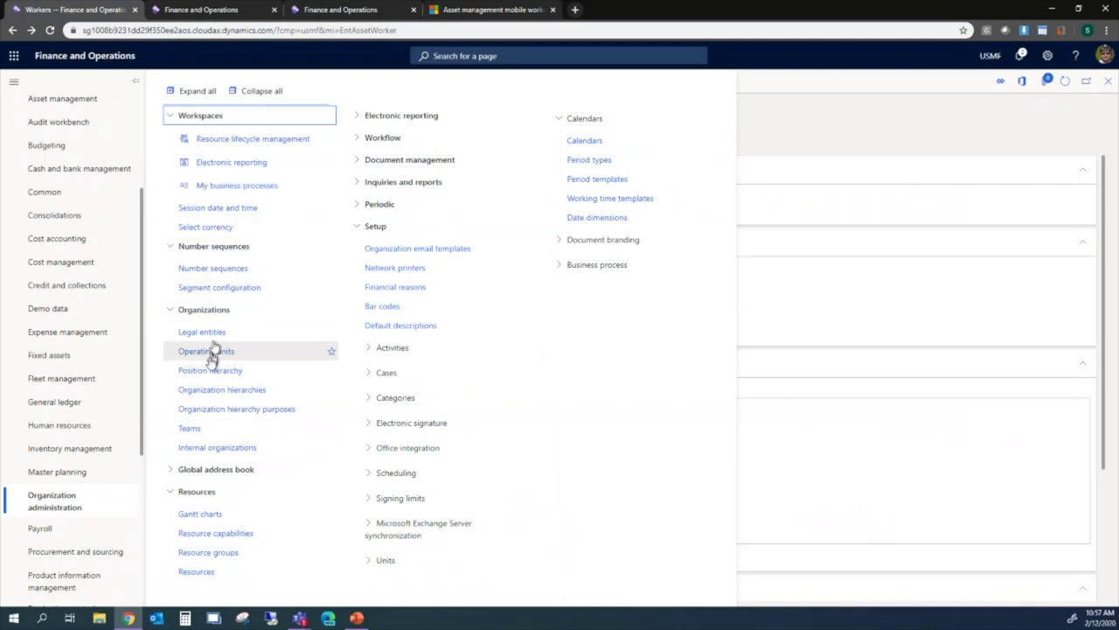
click(214, 495)
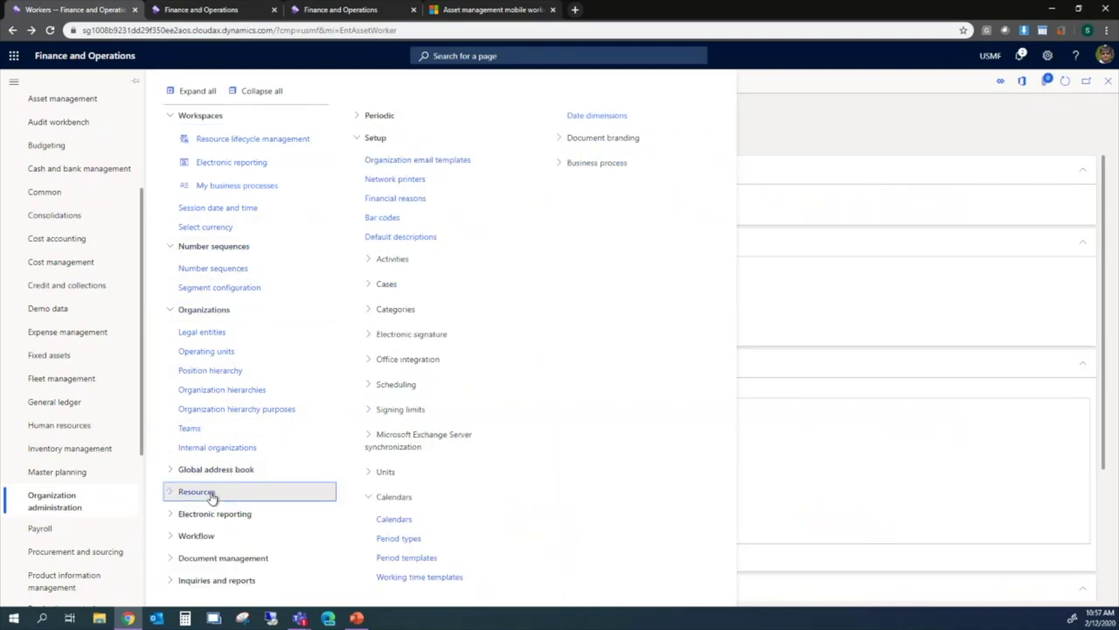
click(217, 495)
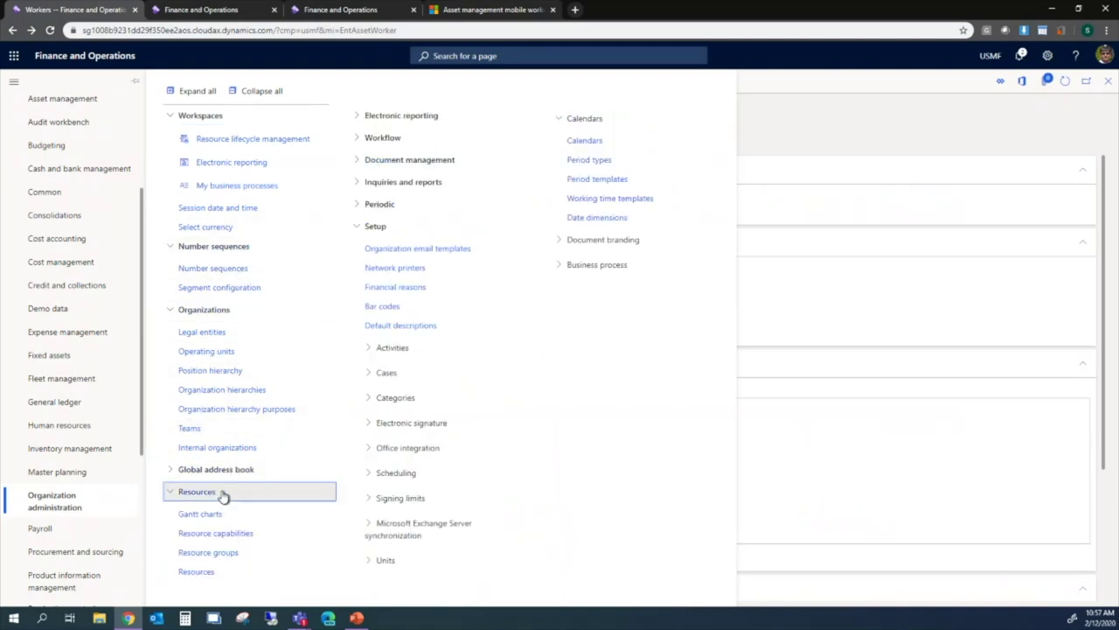
click(206, 574)
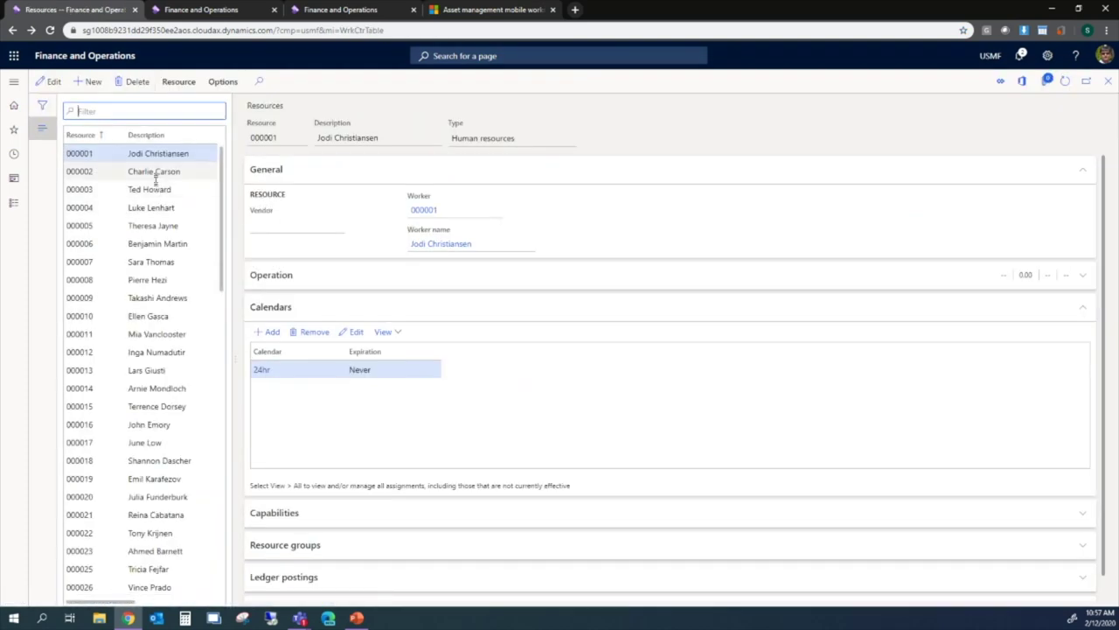
Step: Check the calendar assigned to the third human resource in the list and bring up the module navigation
click(161, 191)
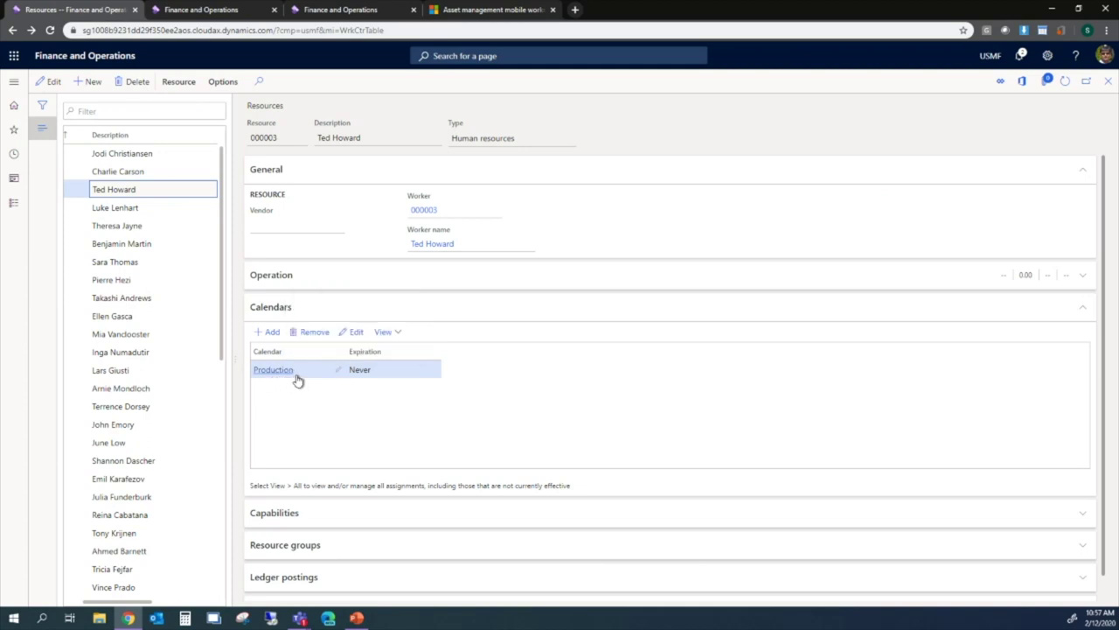
mouse_move(289, 380)
click(14, 81)
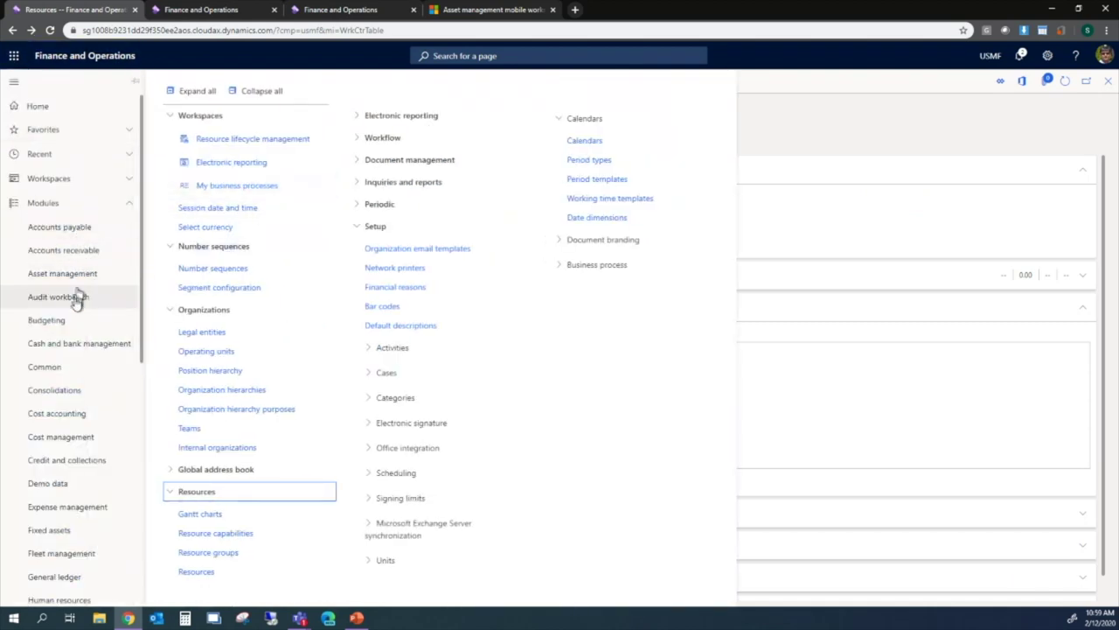
click(70, 208)
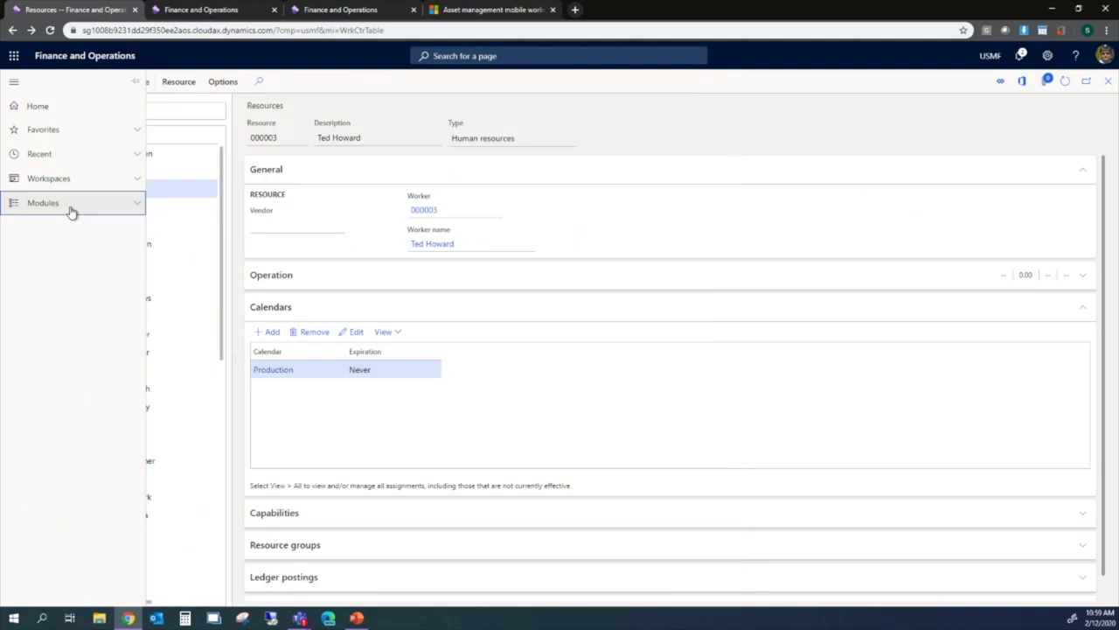
click(69, 208)
click(66, 274)
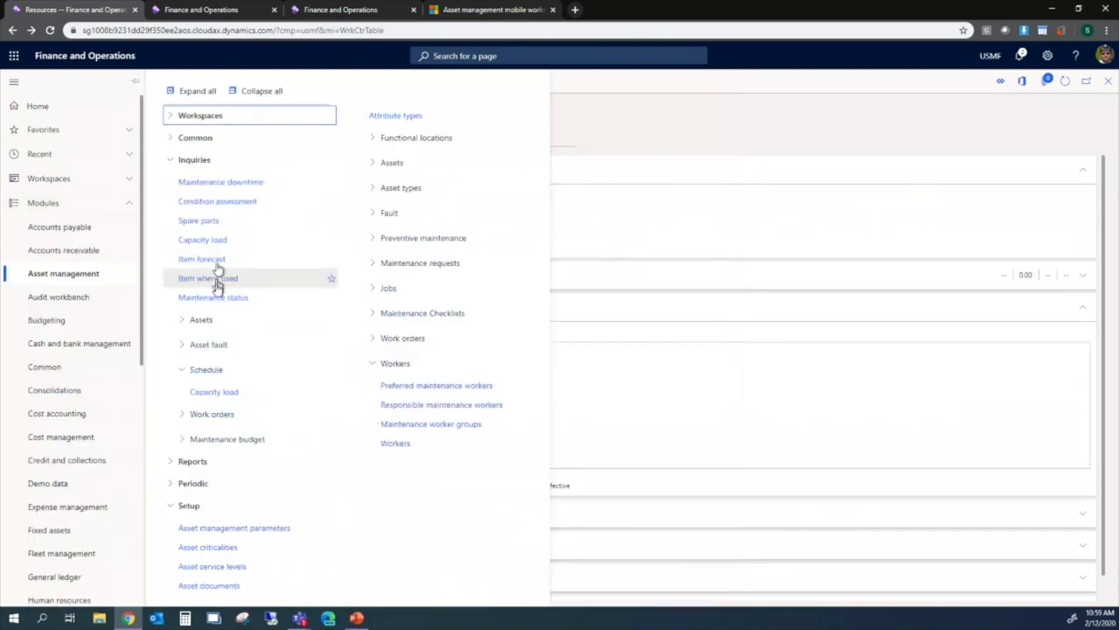
click(206, 320)
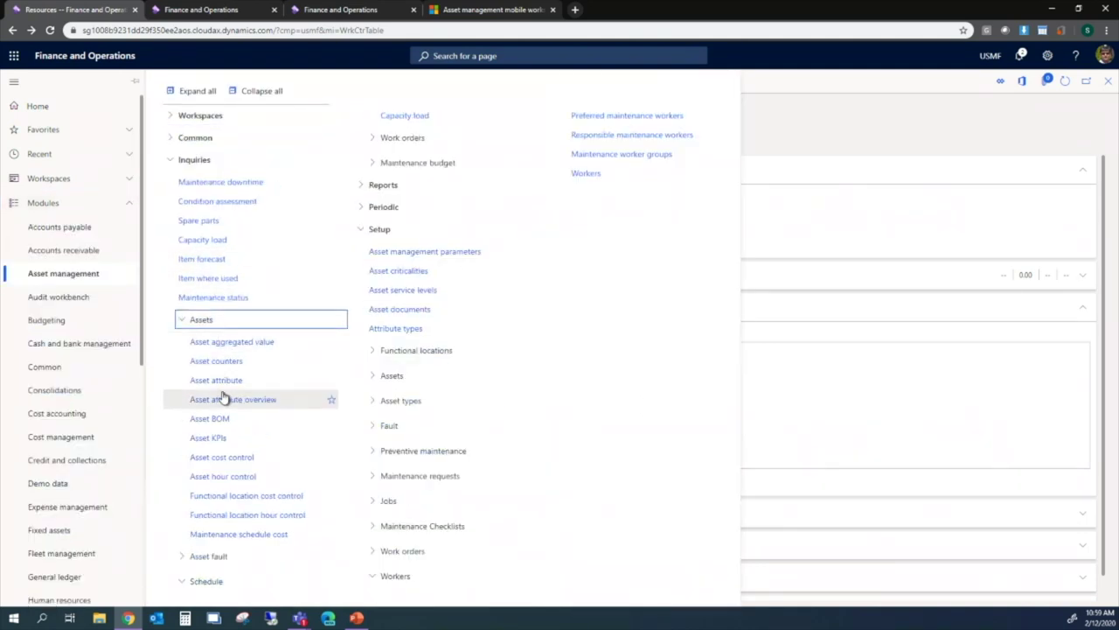
click(185, 159)
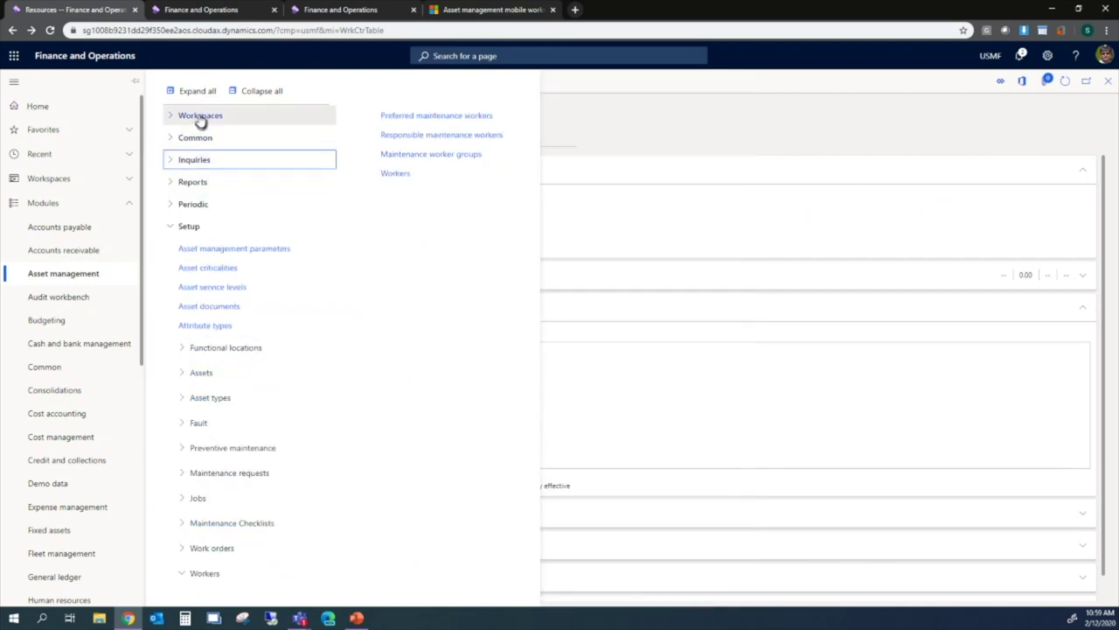
click(200, 117)
click(199, 120)
click(200, 139)
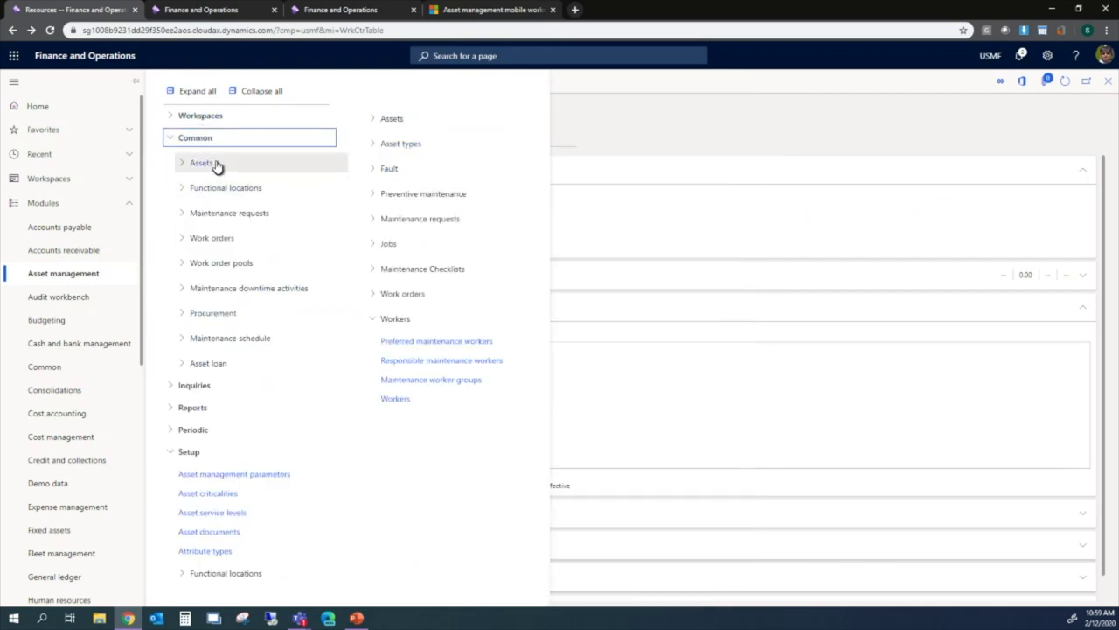
click(215, 164)
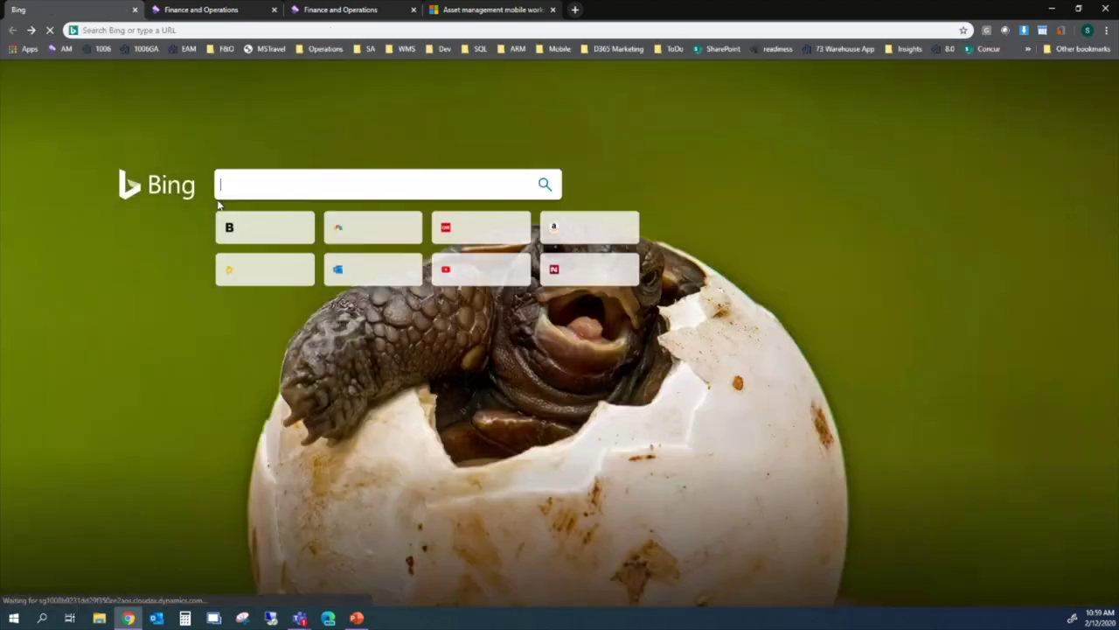
Step: Reopen Finance and Operations from the saved AM bookmark and open the All assets list in the Asset management module
click(67, 49)
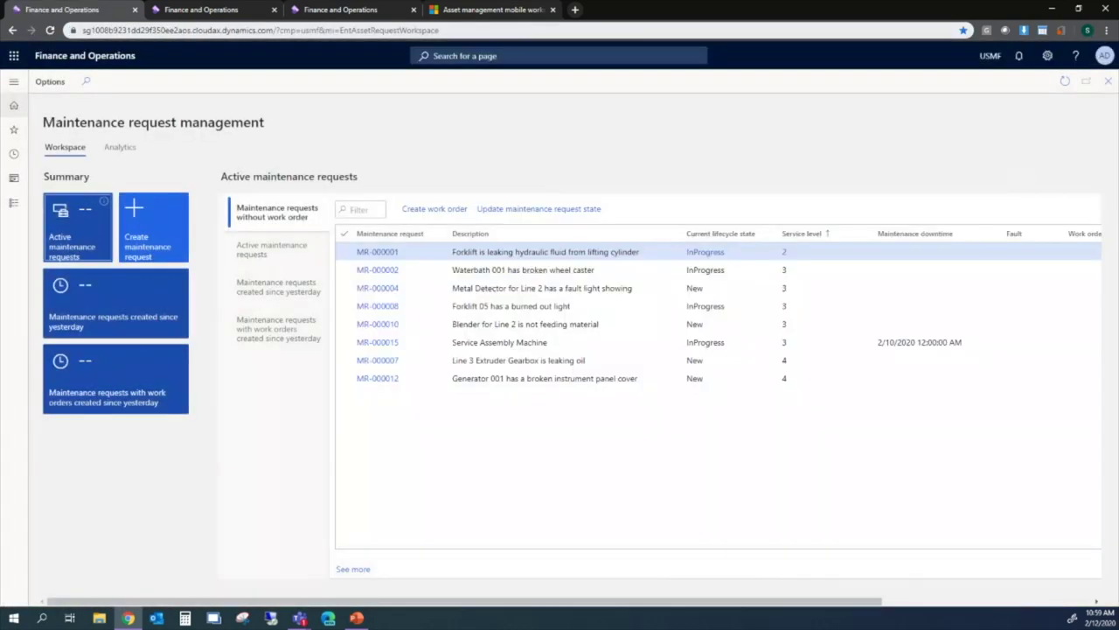
click(14, 105)
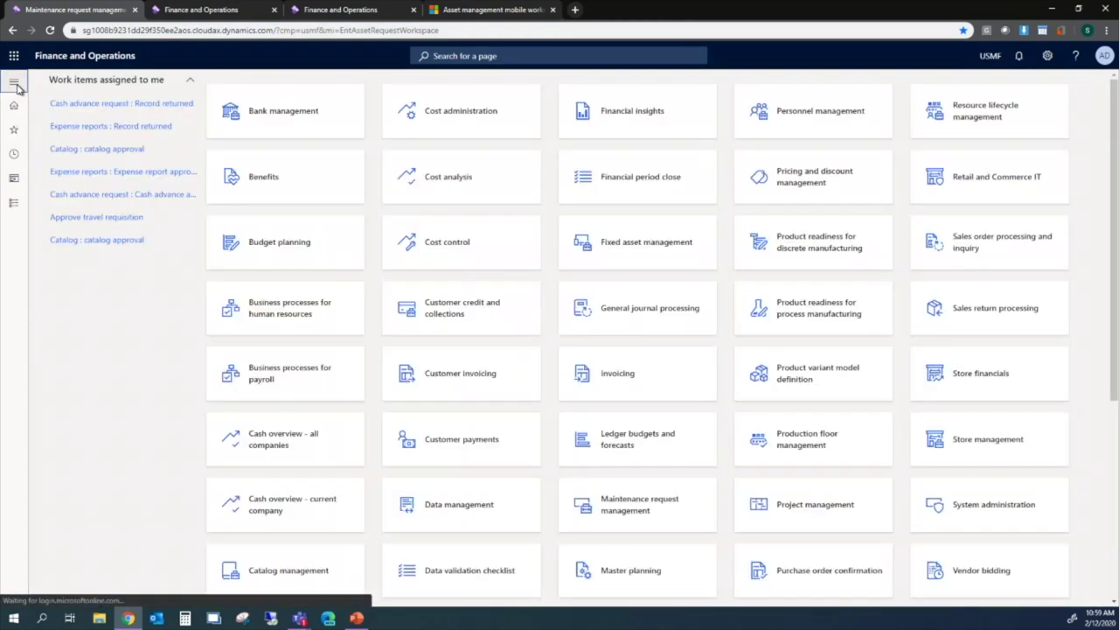
click(15, 82)
click(52, 393)
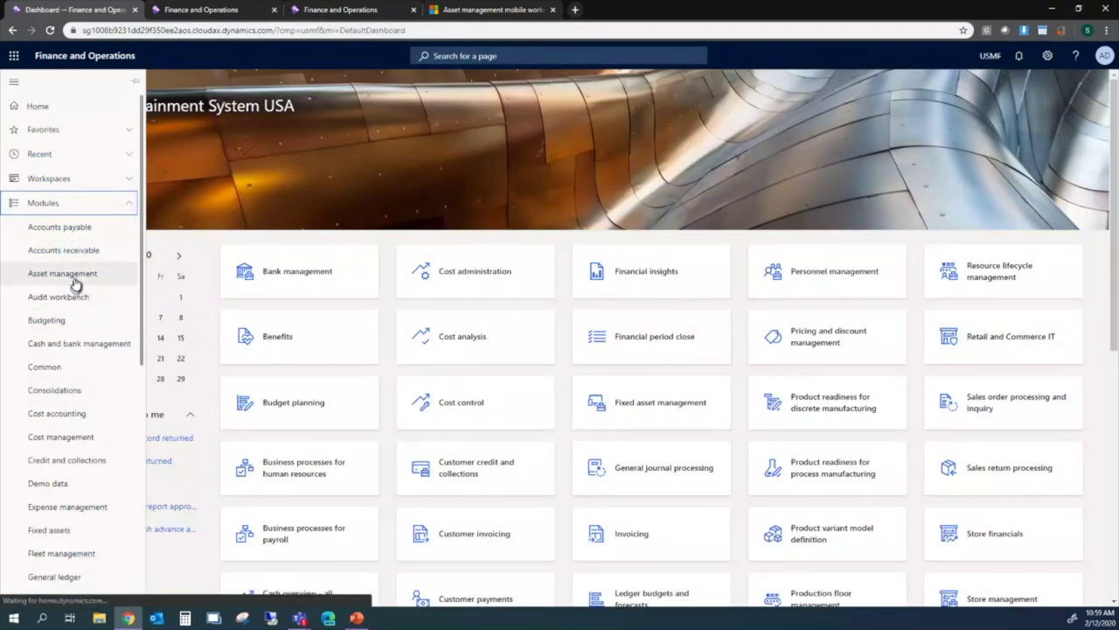
click(76, 281)
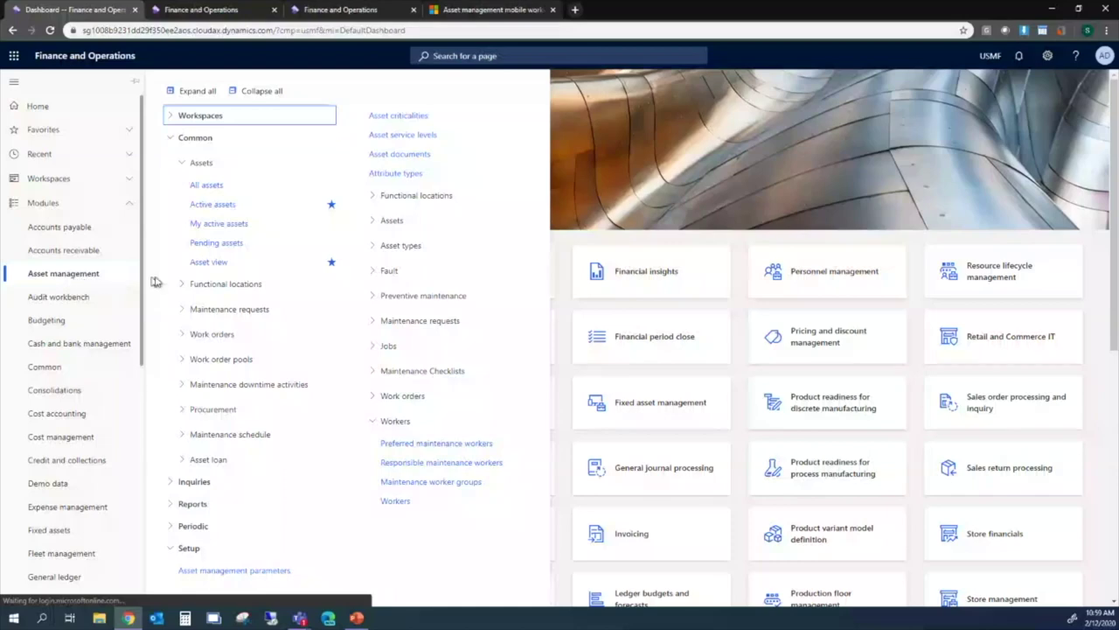
click(203, 187)
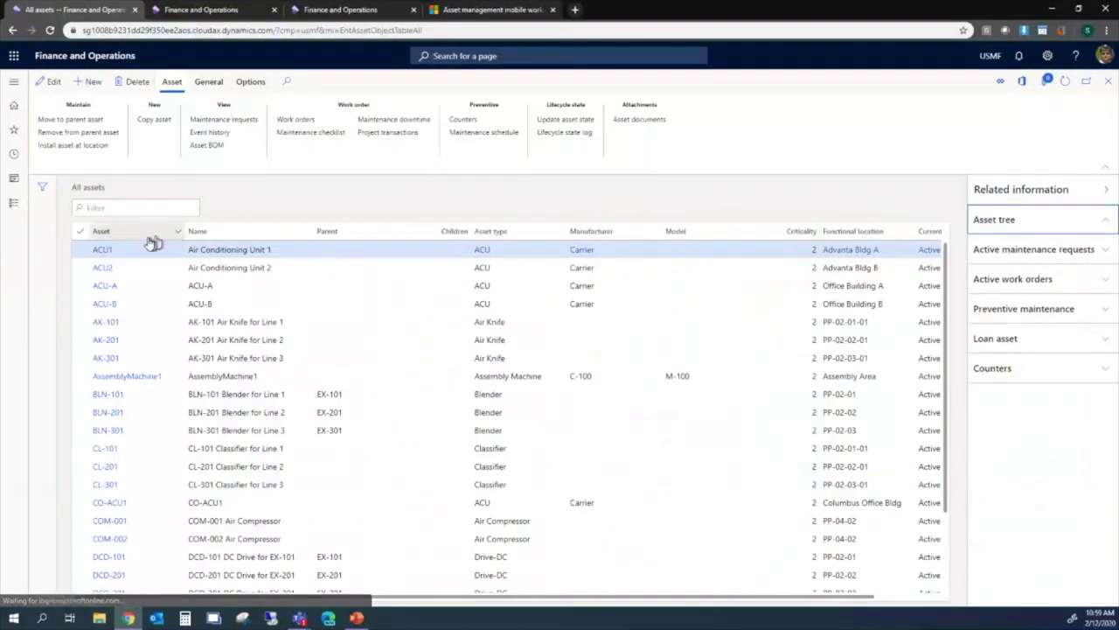
Step: Review the details of the ACU1 air conditioning unit asset and switch to the PowerPoint presentation
click(107, 251)
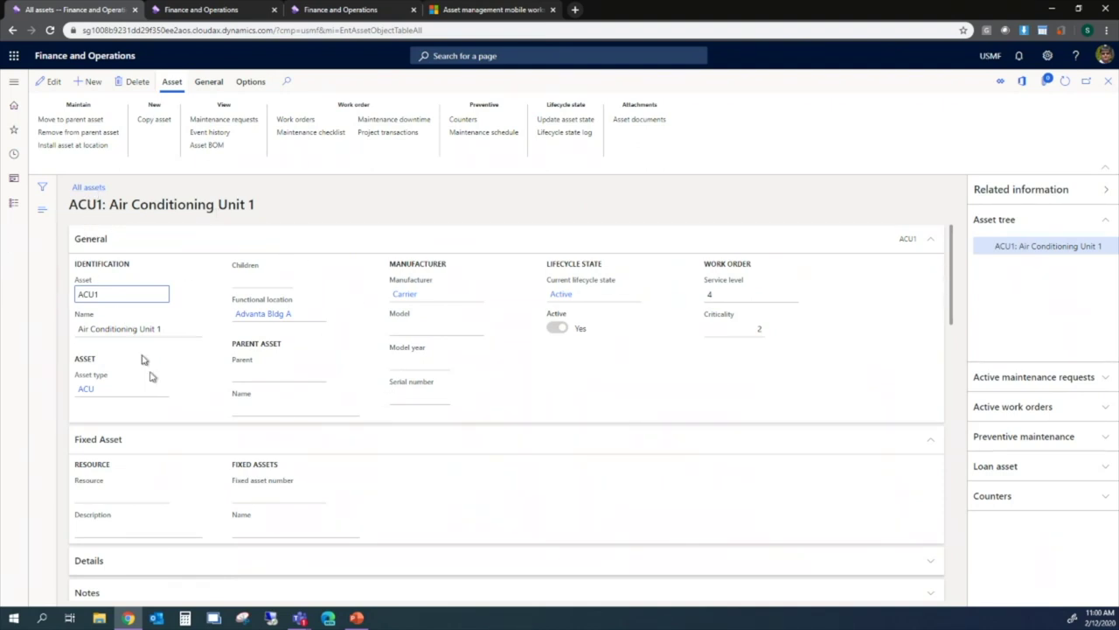
scroll(183, 438, down, 2)
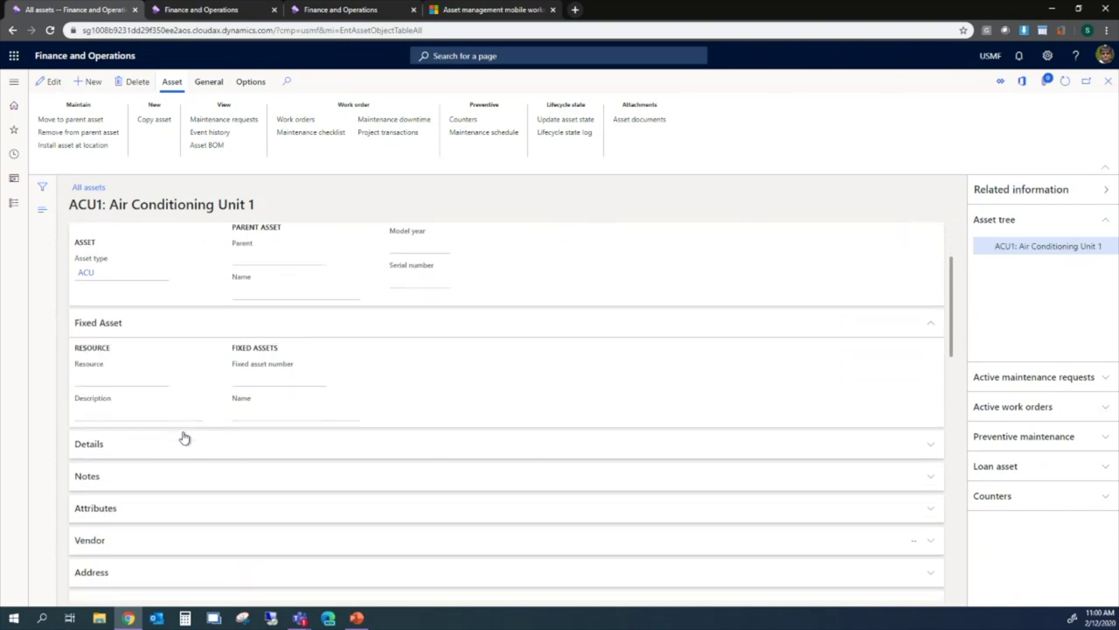
scroll(183, 437, down, 1)
scroll(184, 437, up, 3)
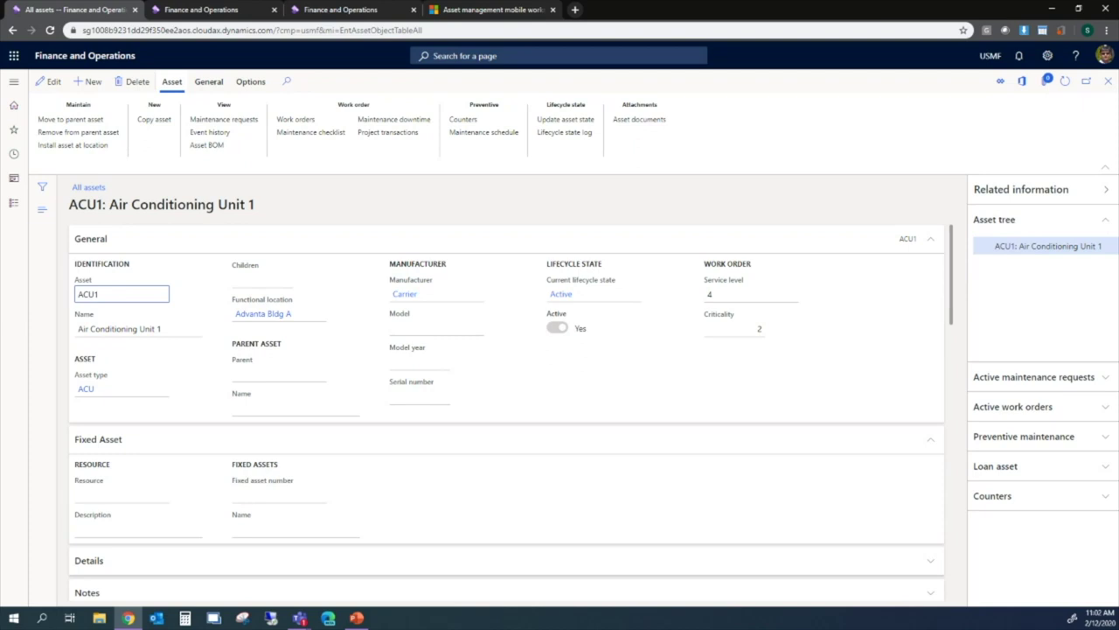
click(358, 619)
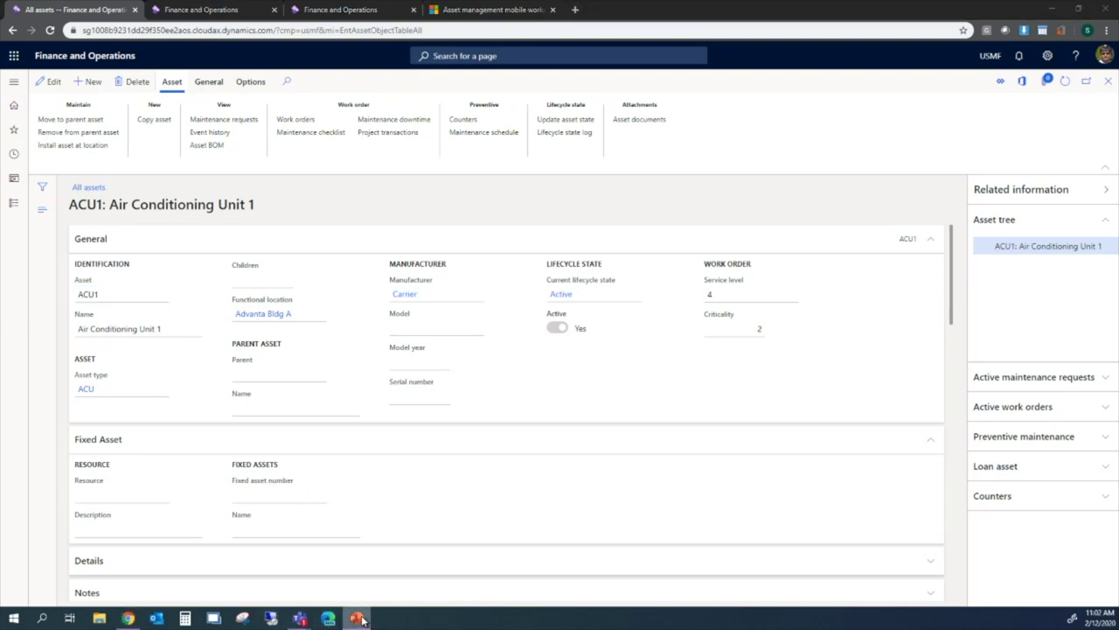